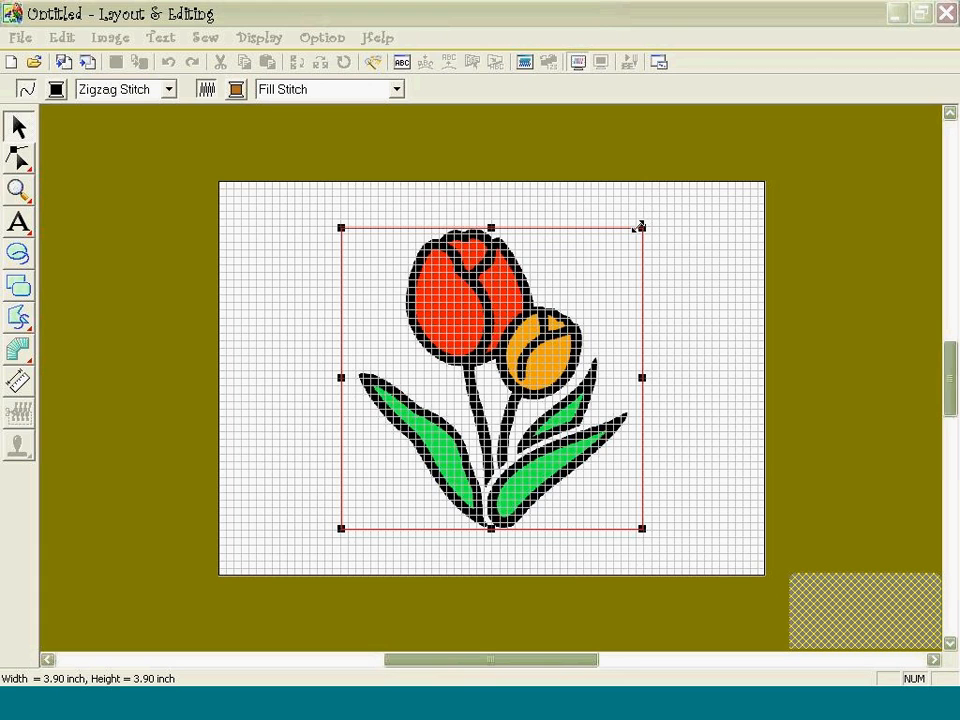
Enlarge the tulip image to about 4.91 inches square and reposition it within the page.
{"action": "left_click_drag", "start_coordinate": [640, 227], "coordinate": [688, 186]}
{"action": "left_click_drag", "start_coordinate": [579, 336], "coordinate": [529, 414]}
{"action": "left_click_drag", "start_coordinate": [663, 217], "coordinate": [693, 189]}
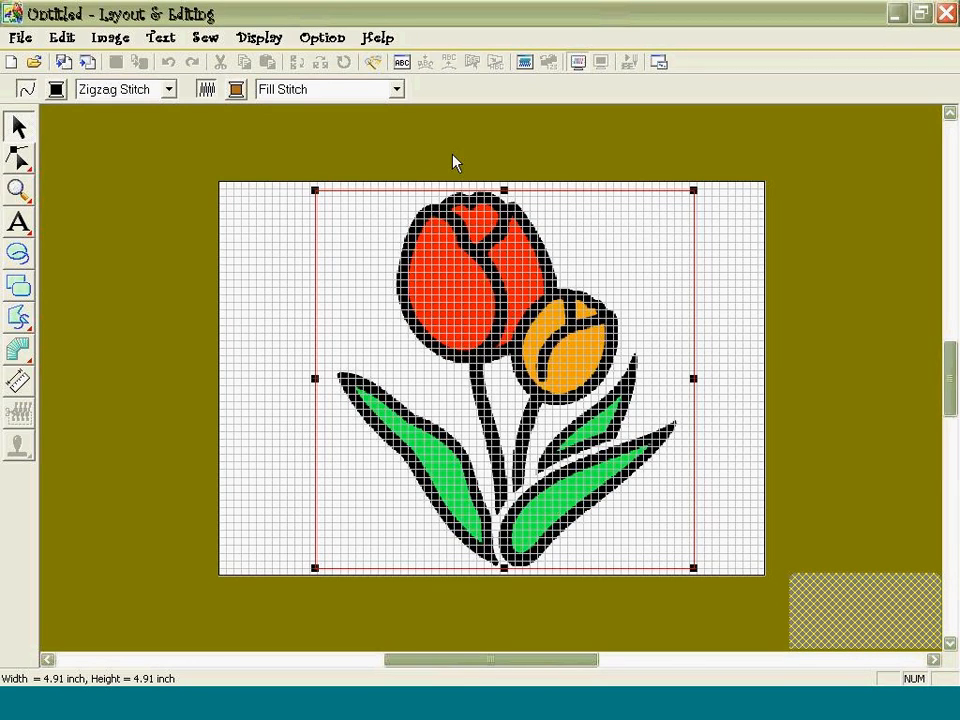
Start converting the tulip image to stitches with the Cross Stitch method.
{"action": "left_click", "coordinate": [371, 65]}
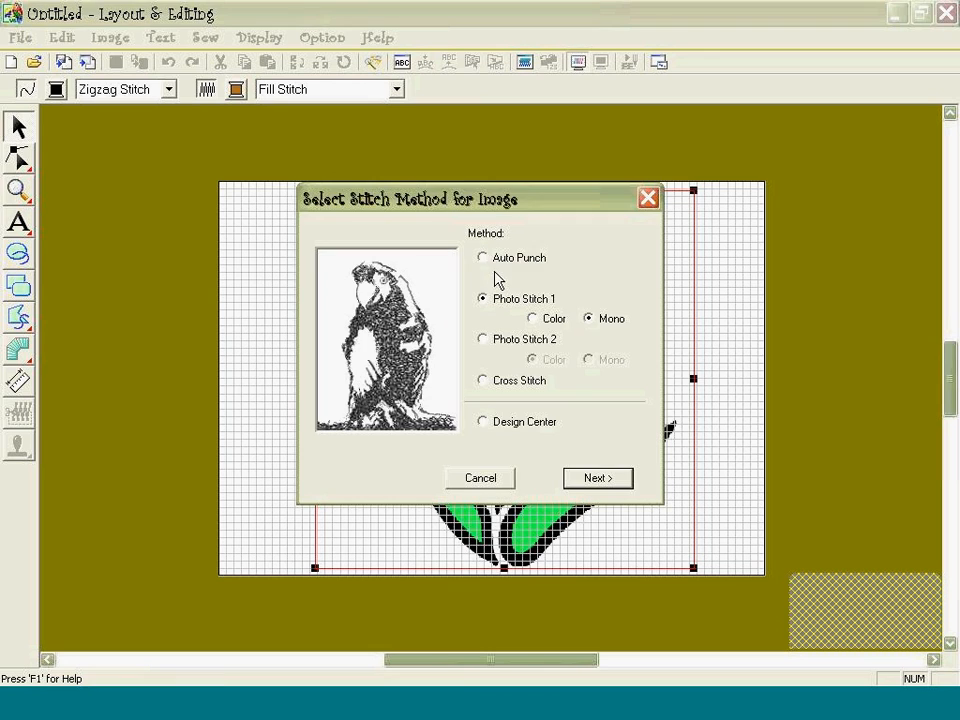
{"action": "left_click", "coordinate": [482, 381]}
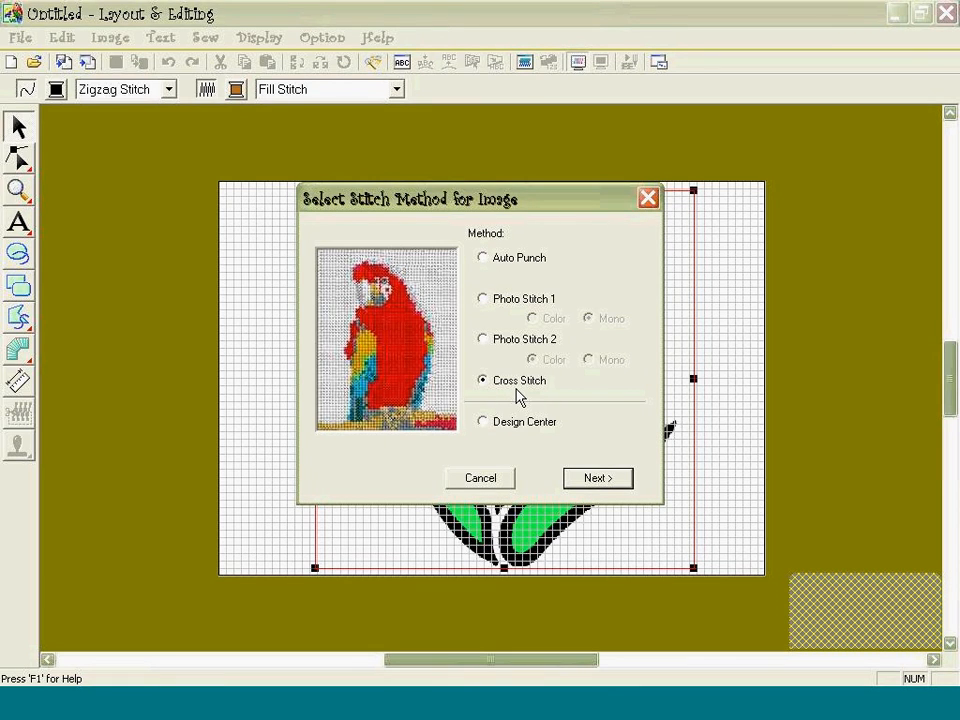
{"action": "left_click", "coordinate": [596, 480]}
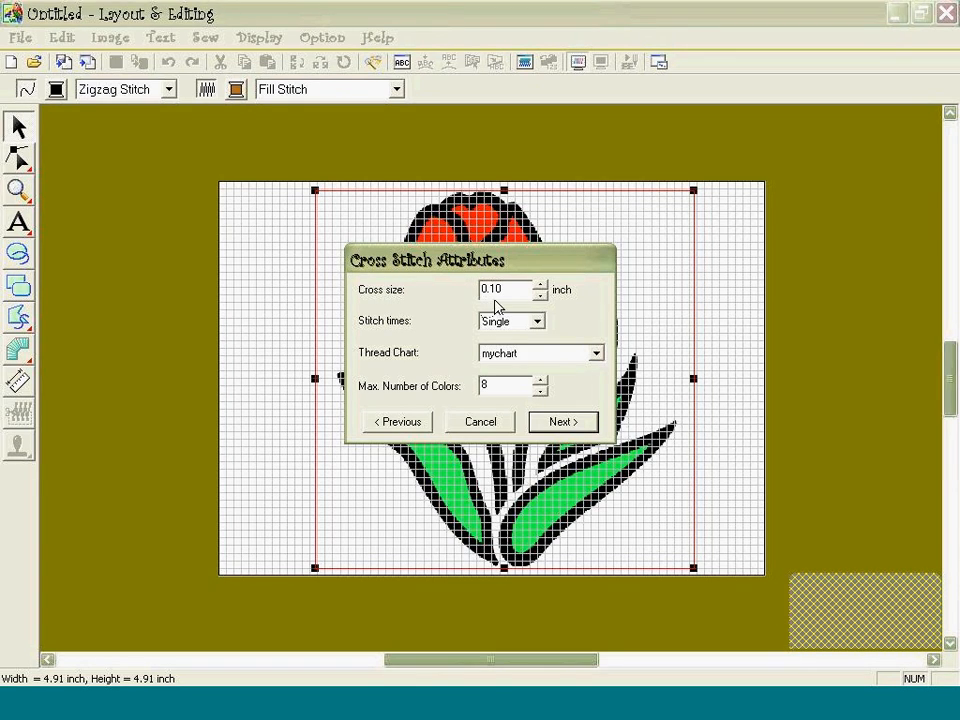
Set the cross size to 0.10 inch, the stitch times to Double and the thread chart to Brother Embroidery.
{"action": "left_click", "coordinate": [540, 285]}
{"action": "left_click", "coordinate": [541, 295]}
{"action": "left_click", "coordinate": [541, 295]}
{"action": "left_click", "coordinate": [540, 285]}
{"action": "left_click", "coordinate": [537, 322]}
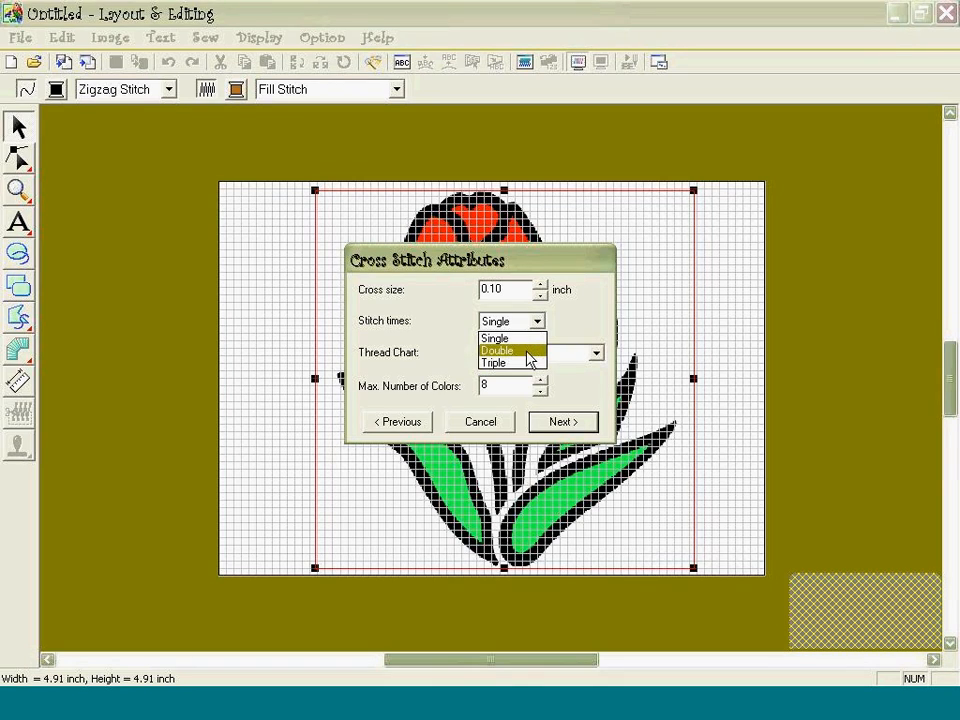
{"action": "left_click", "coordinate": [526, 351]}
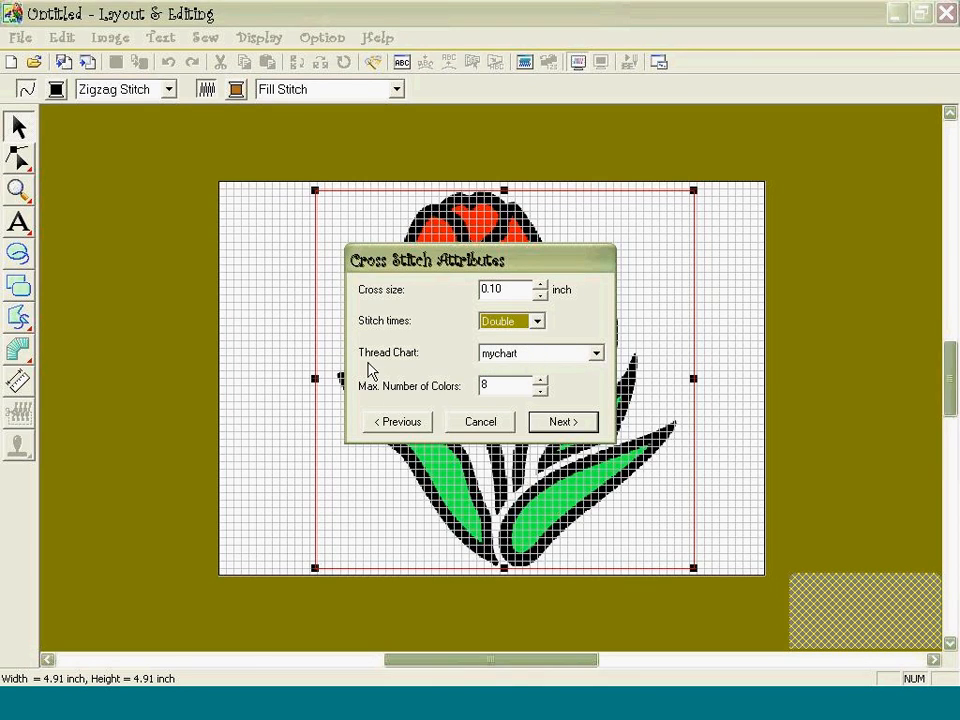
{"action": "left_click", "coordinate": [597, 354]}
{"action": "left_click", "coordinate": [590, 383]}
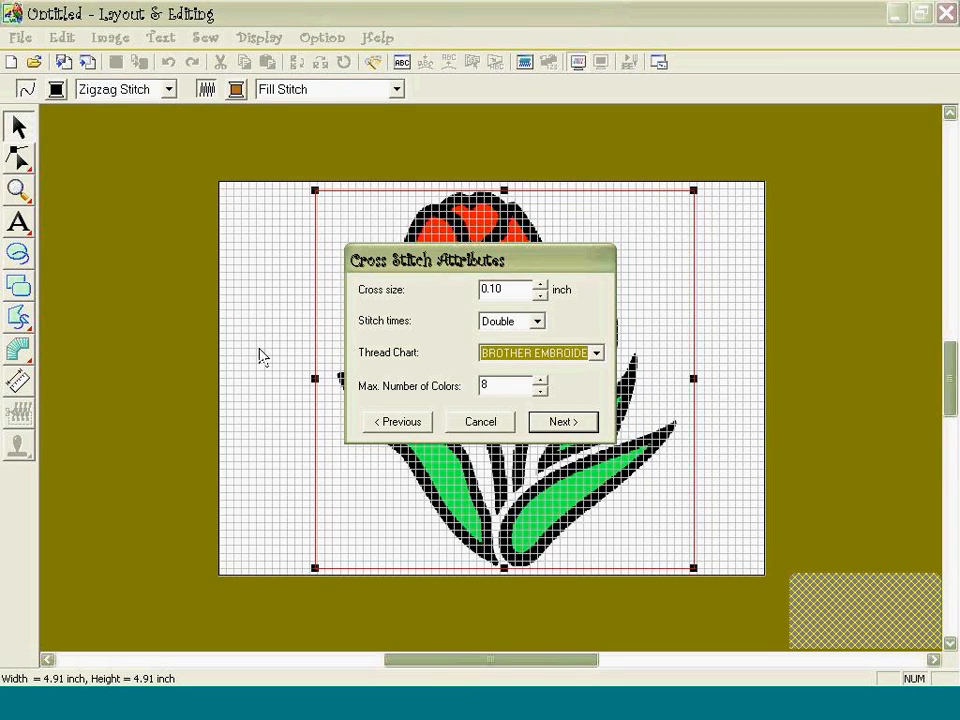
Move the cross stitch attributes aside to reveal the image, and generate the cross-stitch design without changing the omitted colors.
{"action": "left_click_drag", "start_coordinate": [193, 425], "coordinate": [193, 450]}
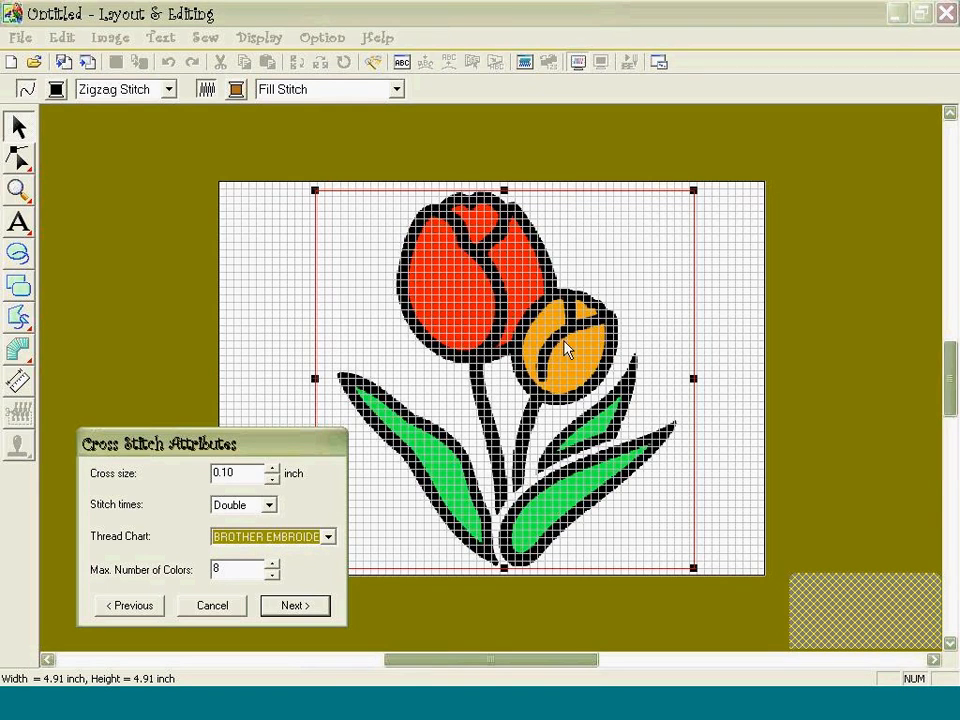
{"action": "left_click", "coordinate": [294, 607]}
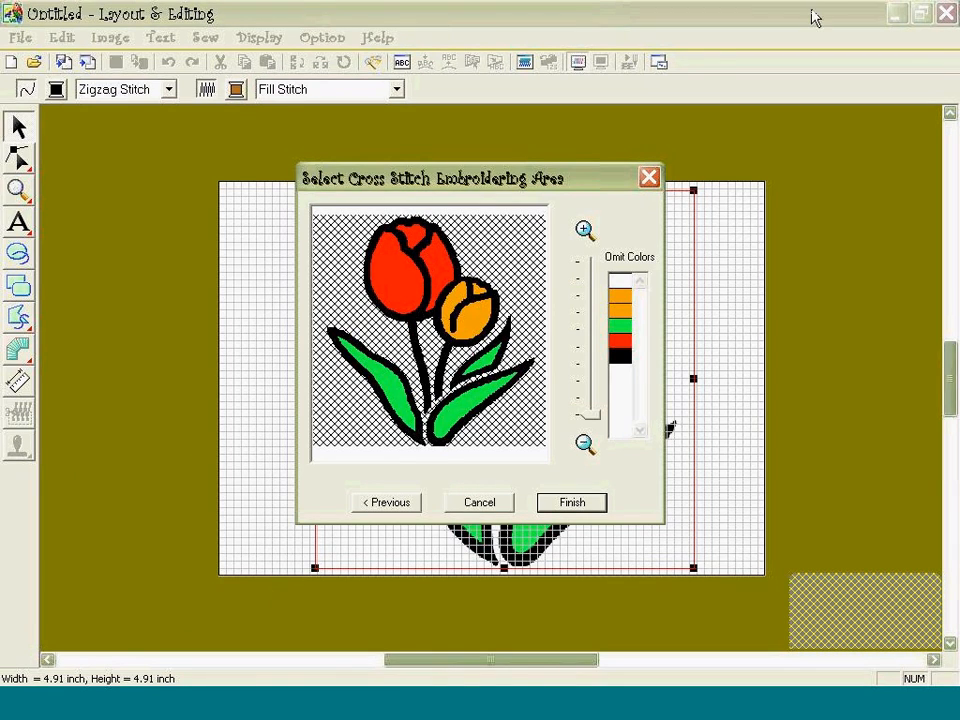
{"action": "left_click", "coordinate": [584, 514]}
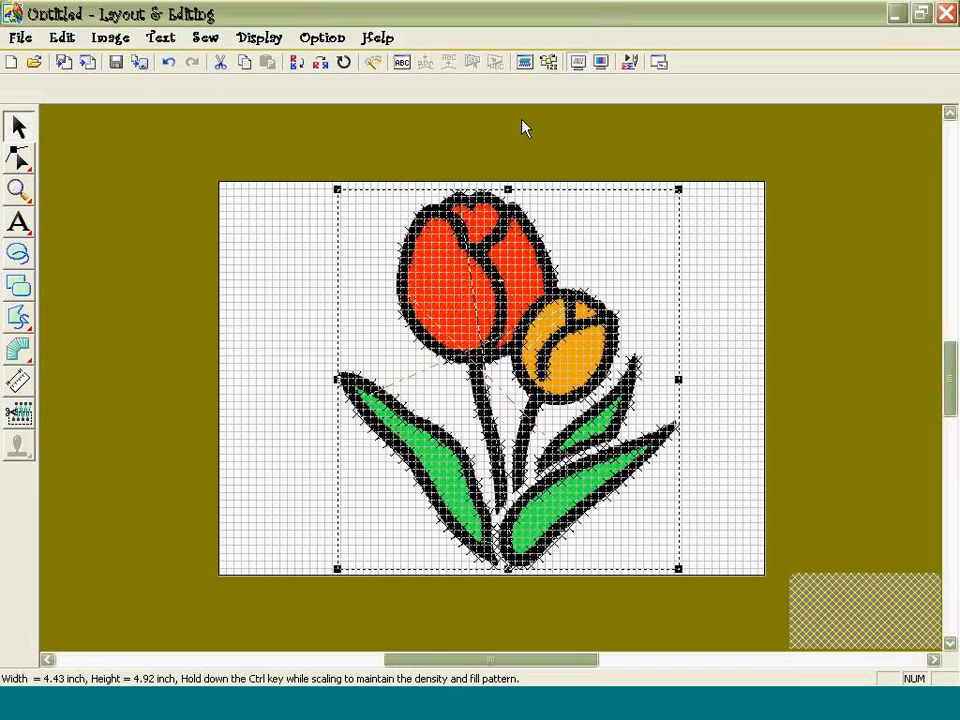
Check the cross-stitch tulips in the realistic preview, and play a short stitch simulation over the background image.
{"action": "left_click", "coordinate": [601, 62]}
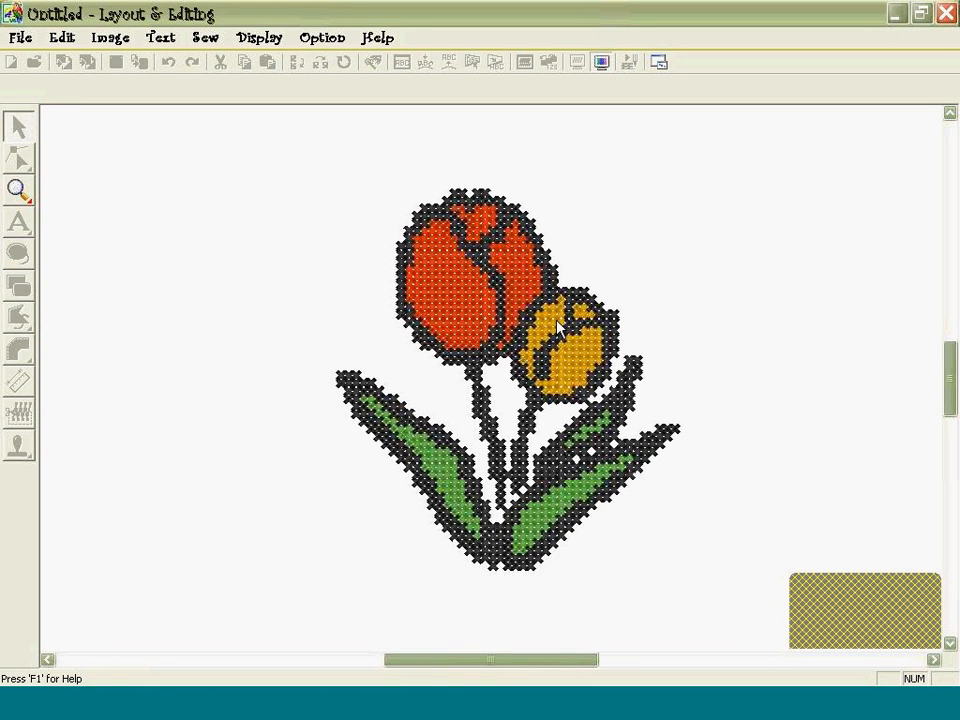
{"action": "left_click", "coordinate": [600, 62]}
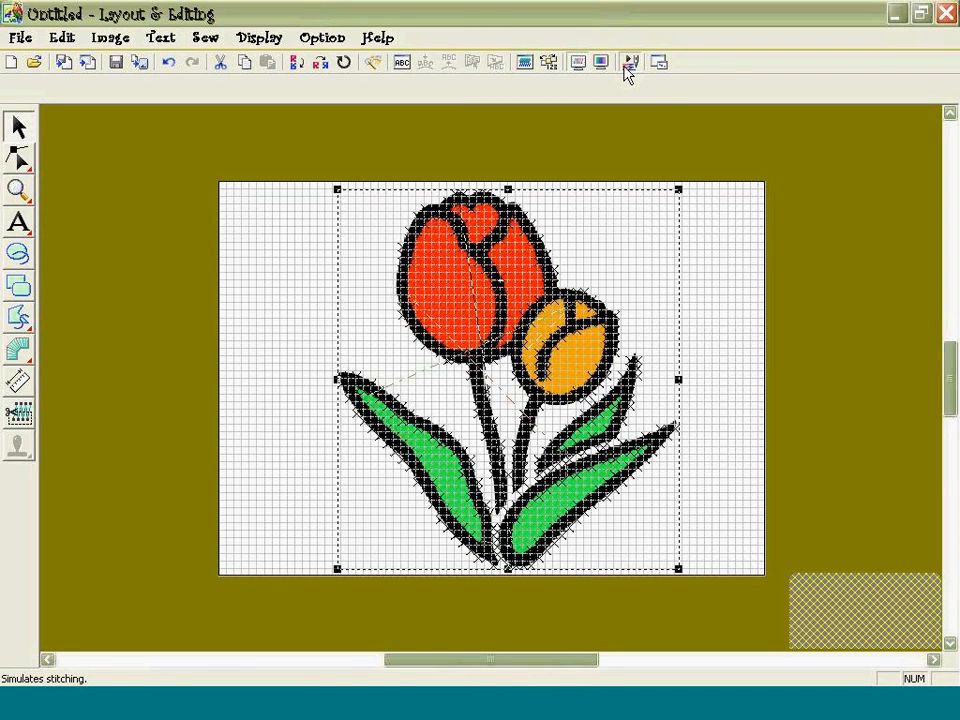
{"action": "left_click", "coordinate": [627, 64]}
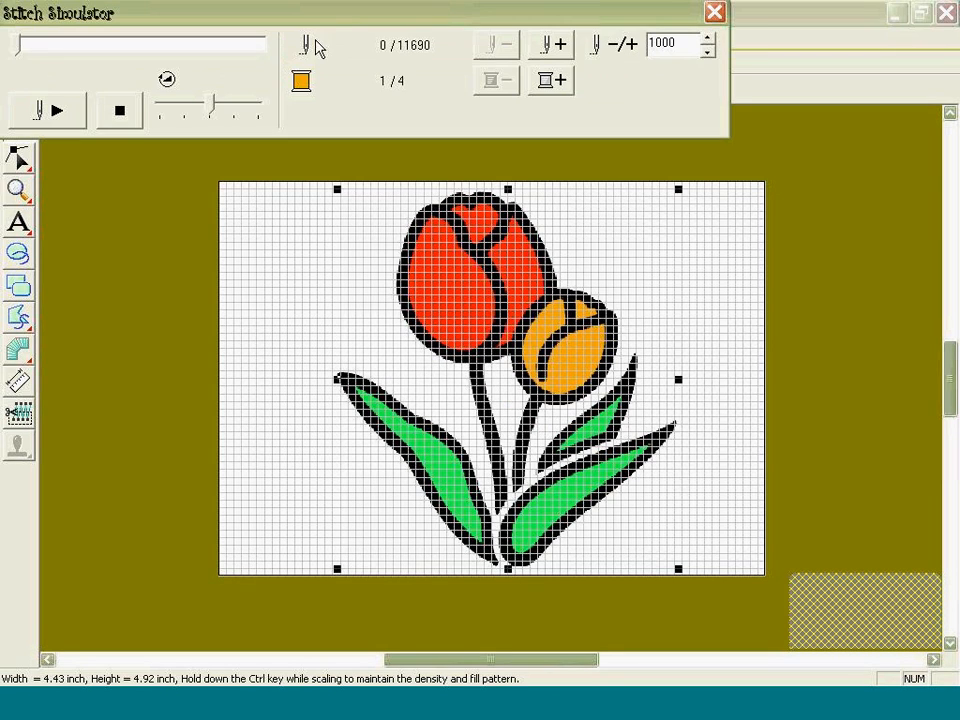
{"action": "left_click", "coordinate": [75, 117]}
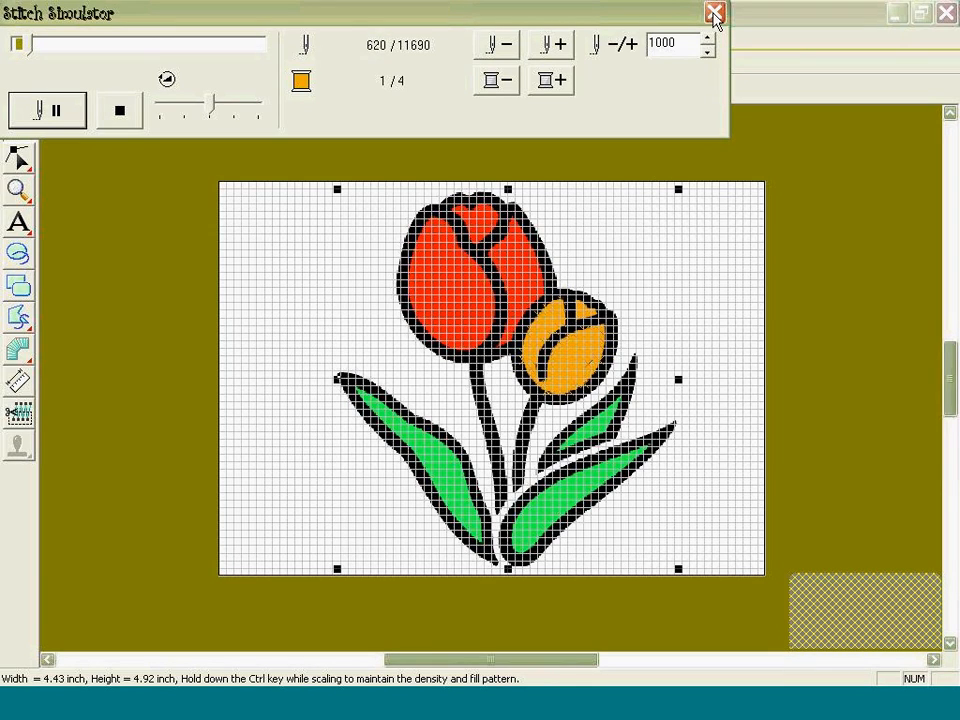
{"action": "left_click", "coordinate": [137, 112]}
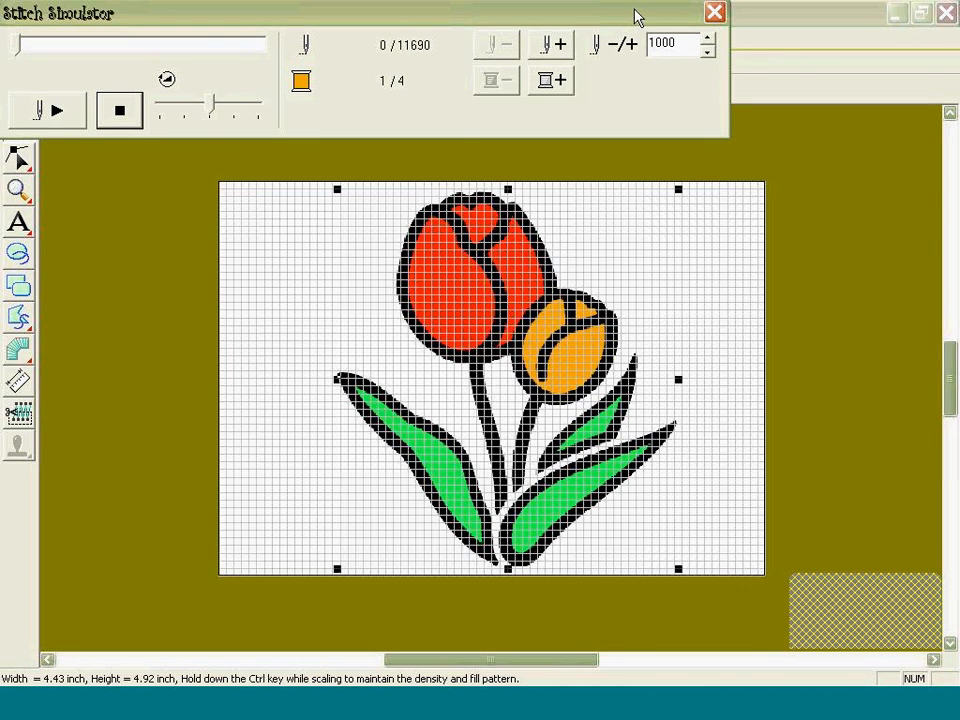
{"action": "left_click", "coordinate": [715, 12]}
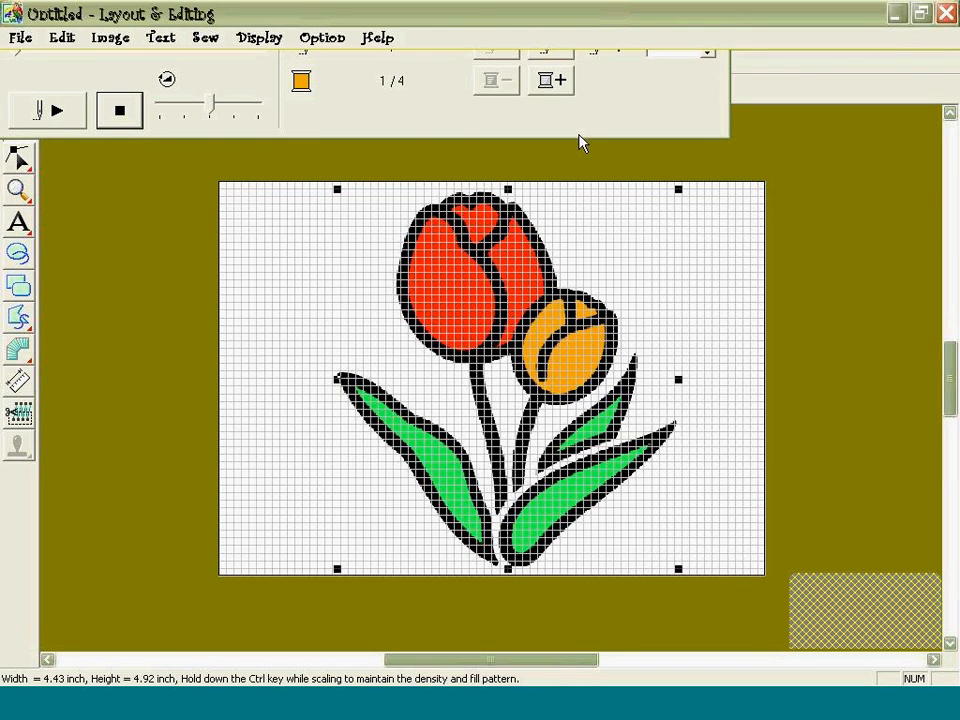
Delete the background tulip image so that only the cross stitches remain on the page.
{"action": "right_click", "coordinate": [296, 250]}
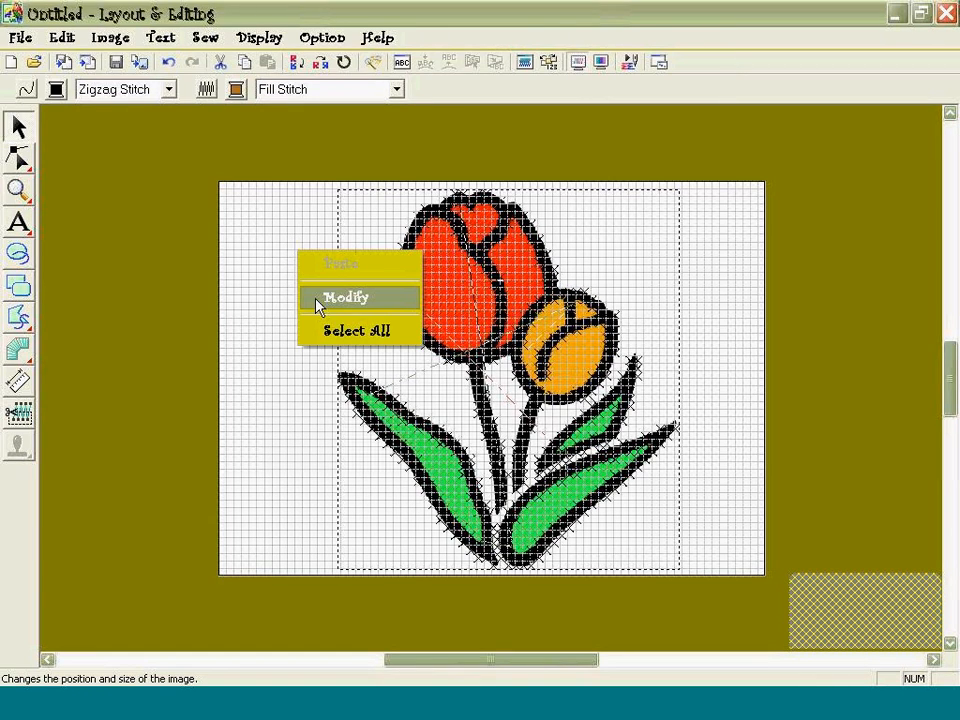
{"action": "left_click", "coordinate": [236, 214]}
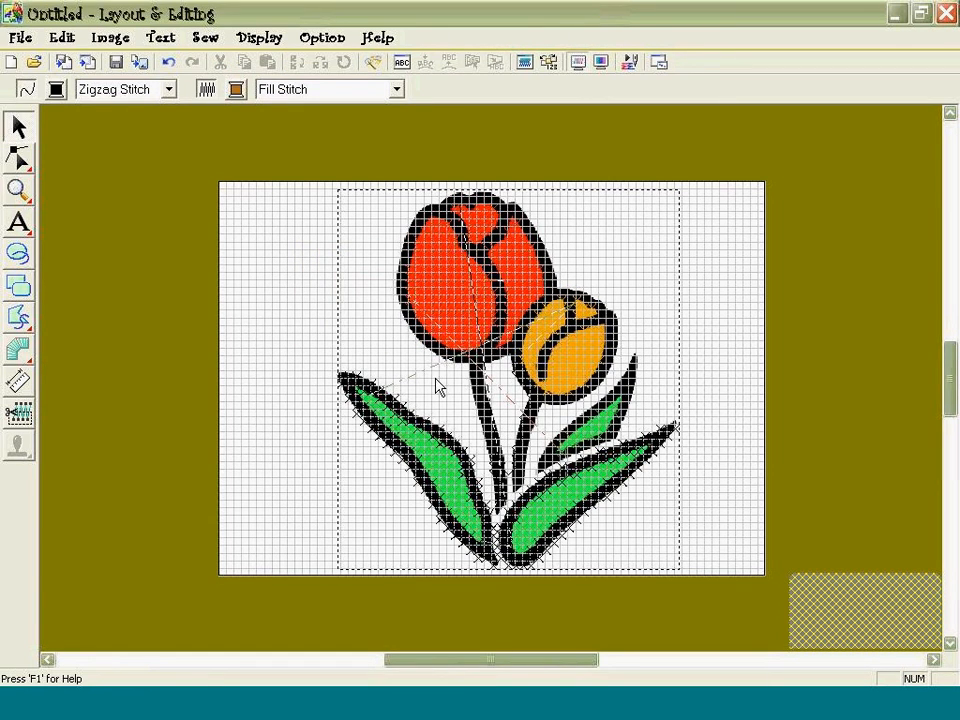
{"action": "right_click", "coordinate": [265, 263]}
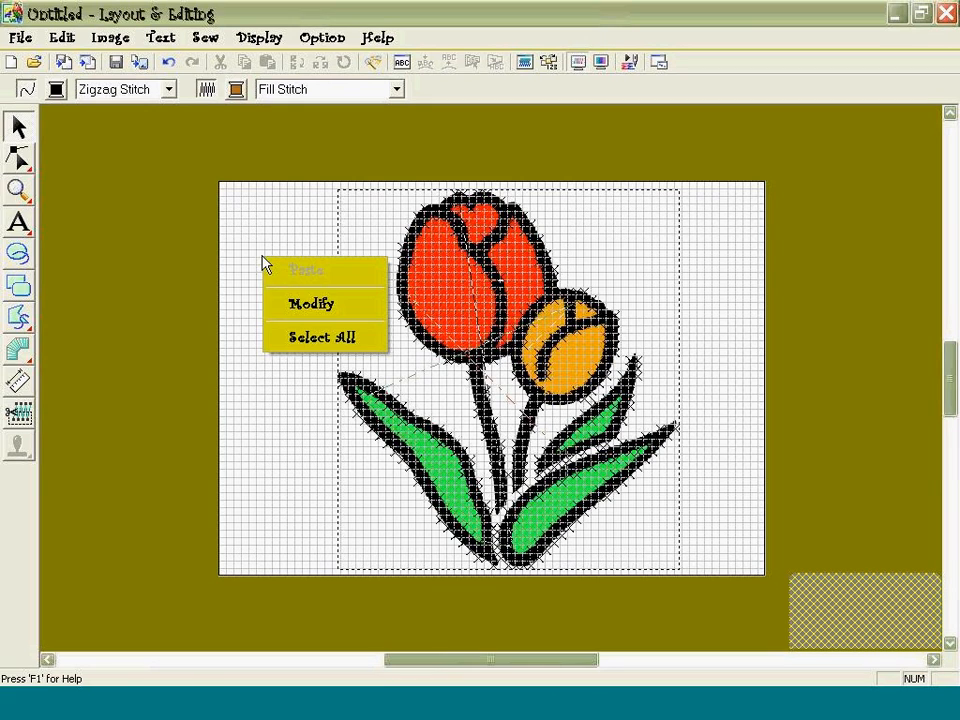
{"action": "left_click", "coordinate": [288, 304]}
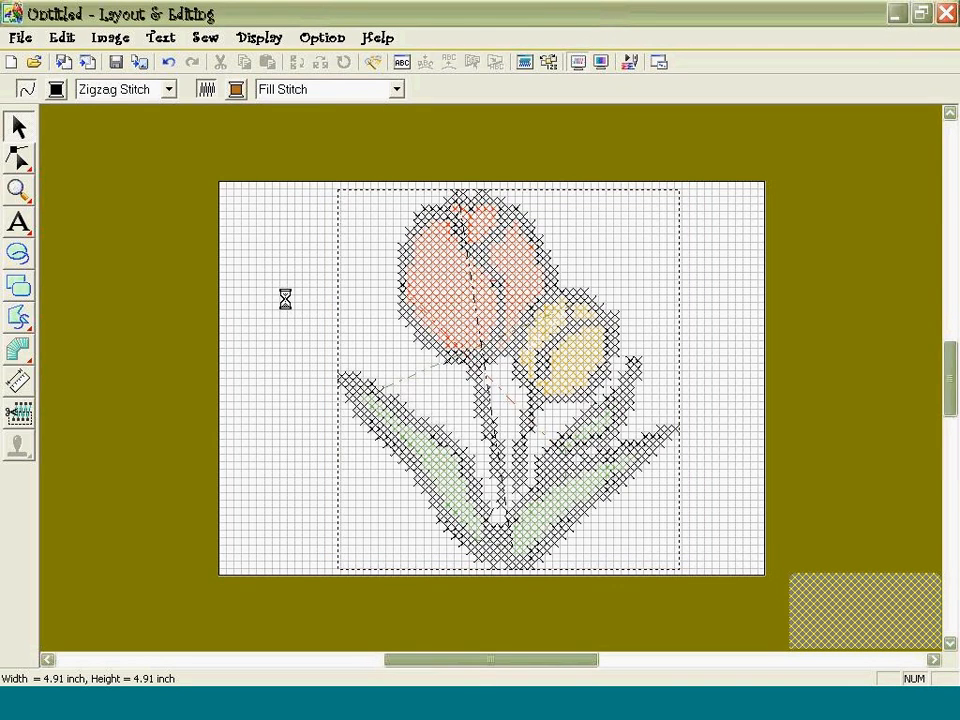
Preview the cross stitches without the image, and simulate the stitching while advancing through the thread colors.
{"action": "left_click", "coordinate": [600, 64]}
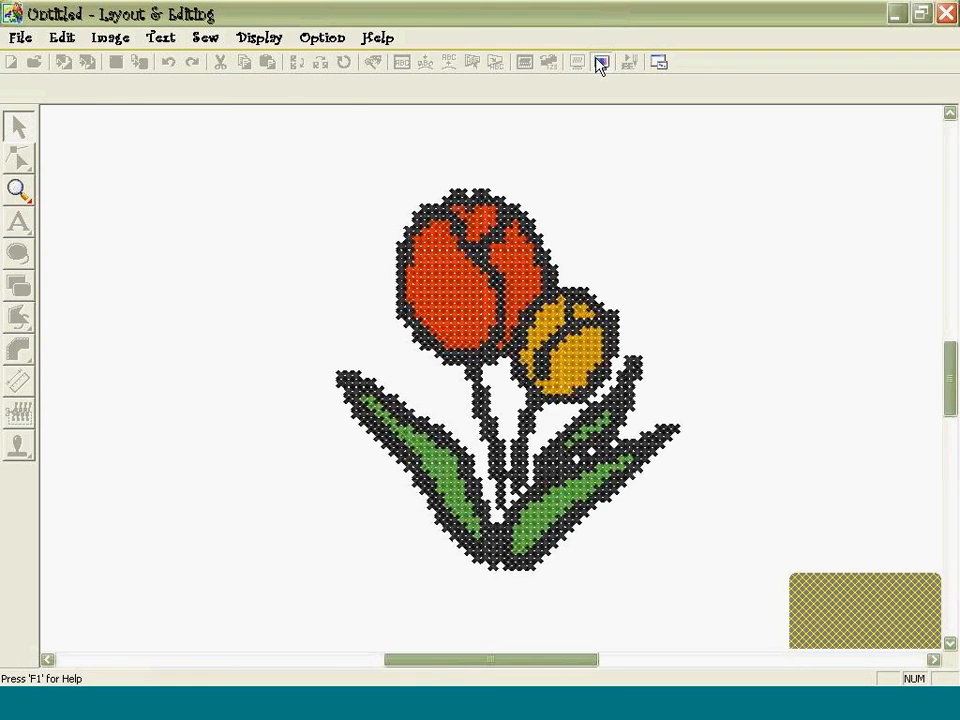
{"action": "left_click", "coordinate": [630, 66]}
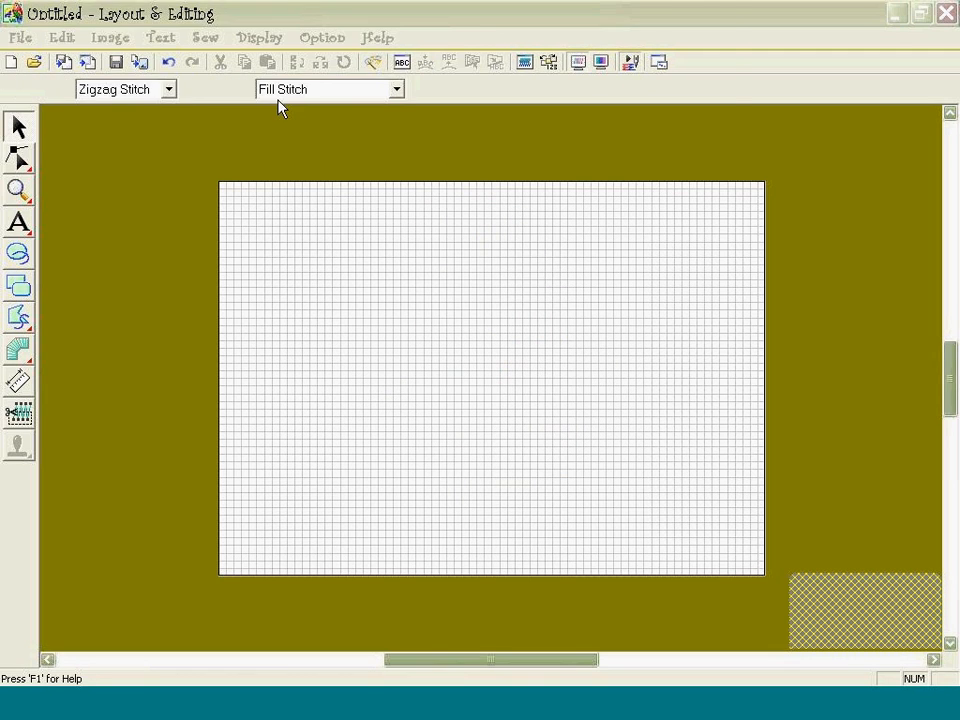
{"action": "left_click", "coordinate": [43, 112]}
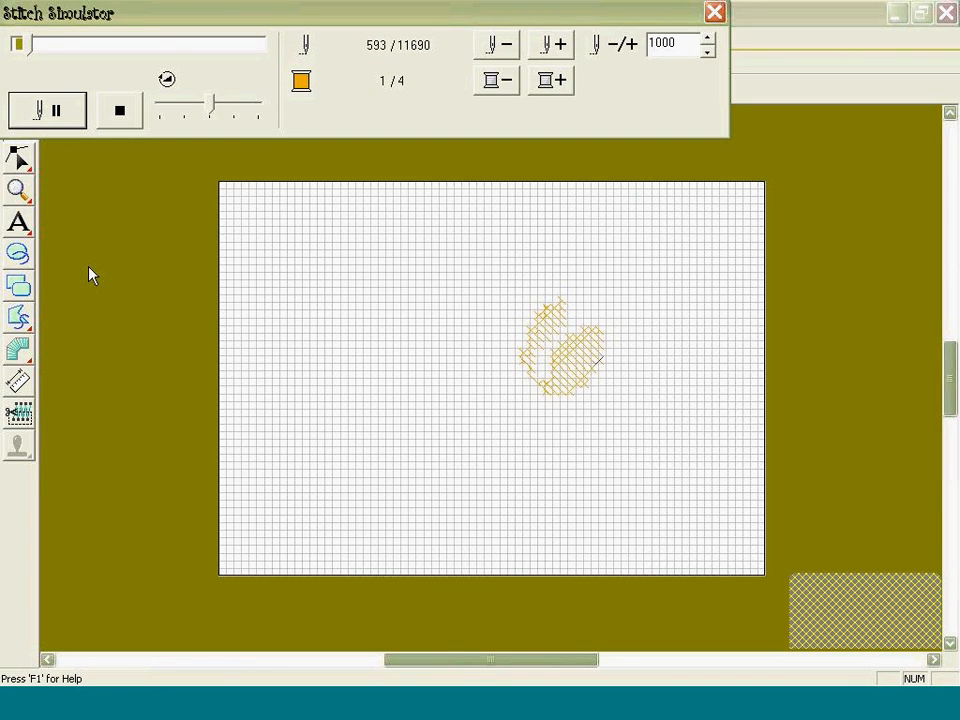
{"action": "left_click", "coordinate": [562, 88]}
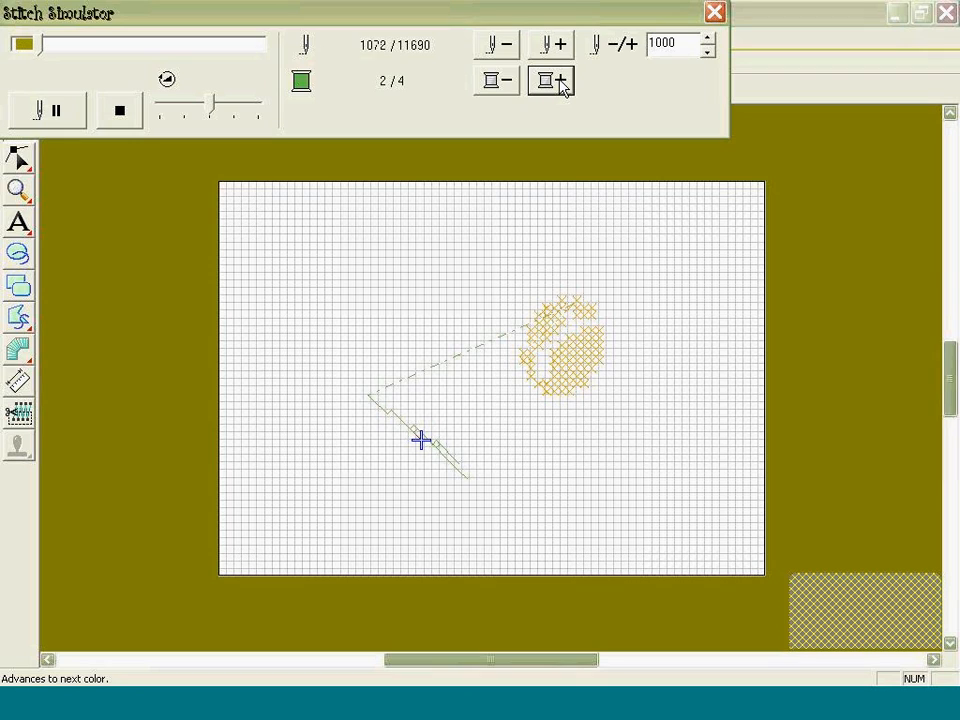
{"action": "left_click", "coordinate": [562, 88]}
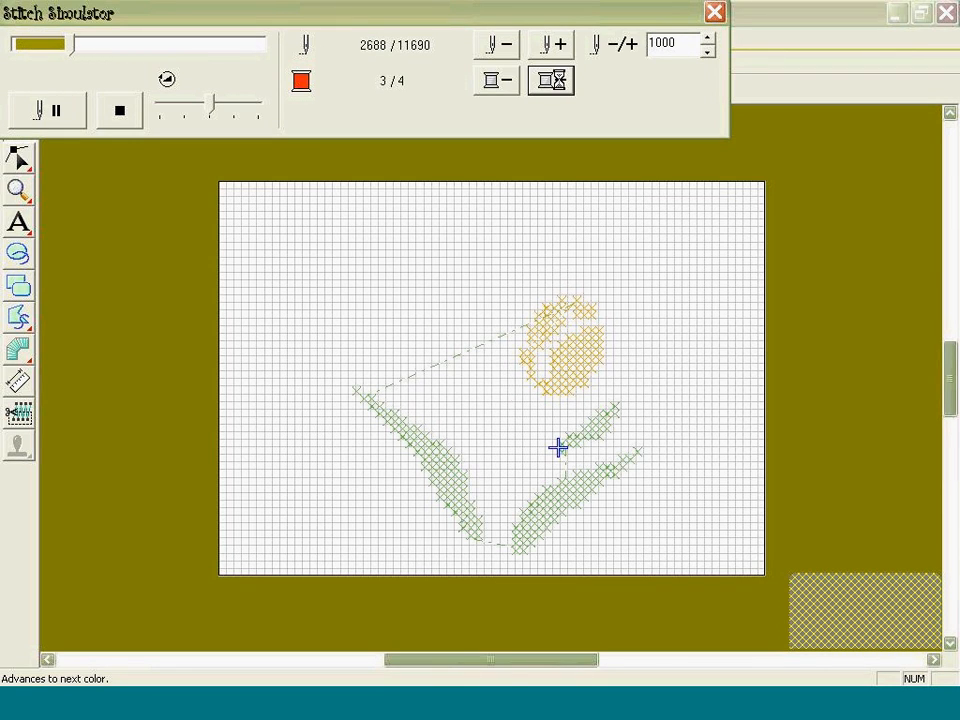
{"action": "left_click", "coordinate": [714, 12]}
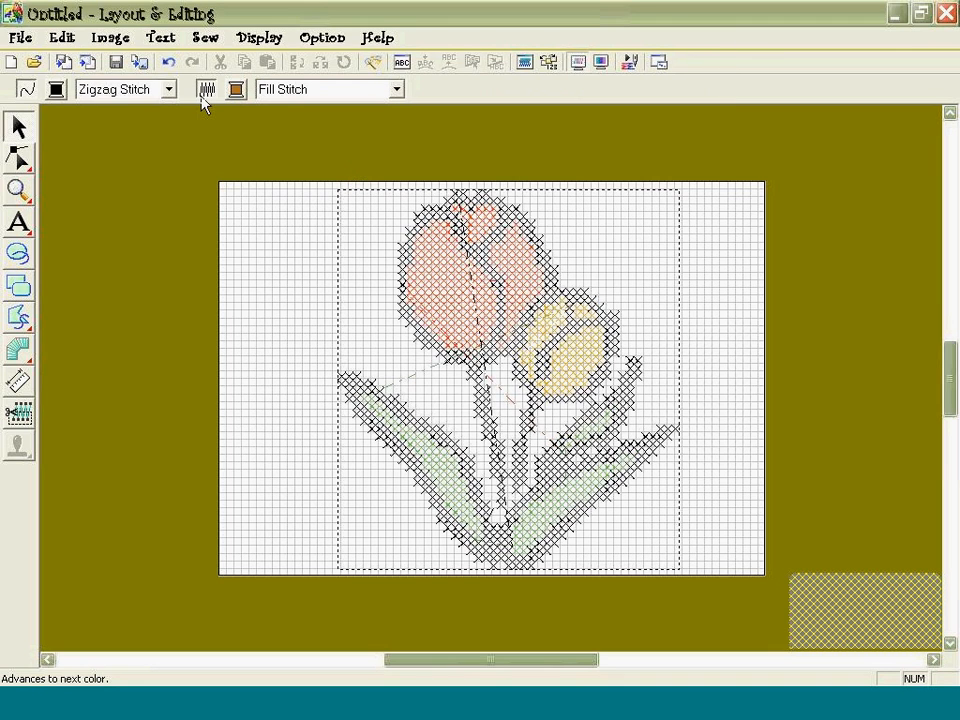
Undo the creation of the cross-stitch tulip design.
{"action": "left_click", "coordinate": [169, 63]}
{"action": "left_click", "coordinate": [169, 63]}
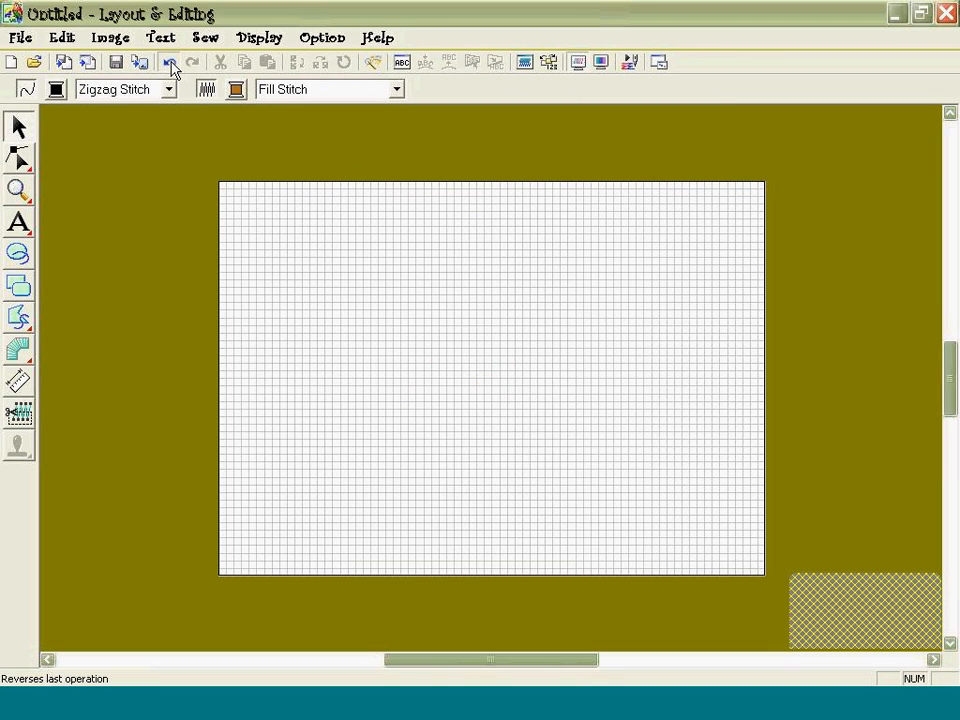
Import tulip.bmp from the ClipArt folder using thumbnail view, and fit it inside the page at about 4.99 inches square.
{"action": "left_click", "coordinate": [100, 42]}
{"action": "mouse_move", "coordinate": [216, 66]}
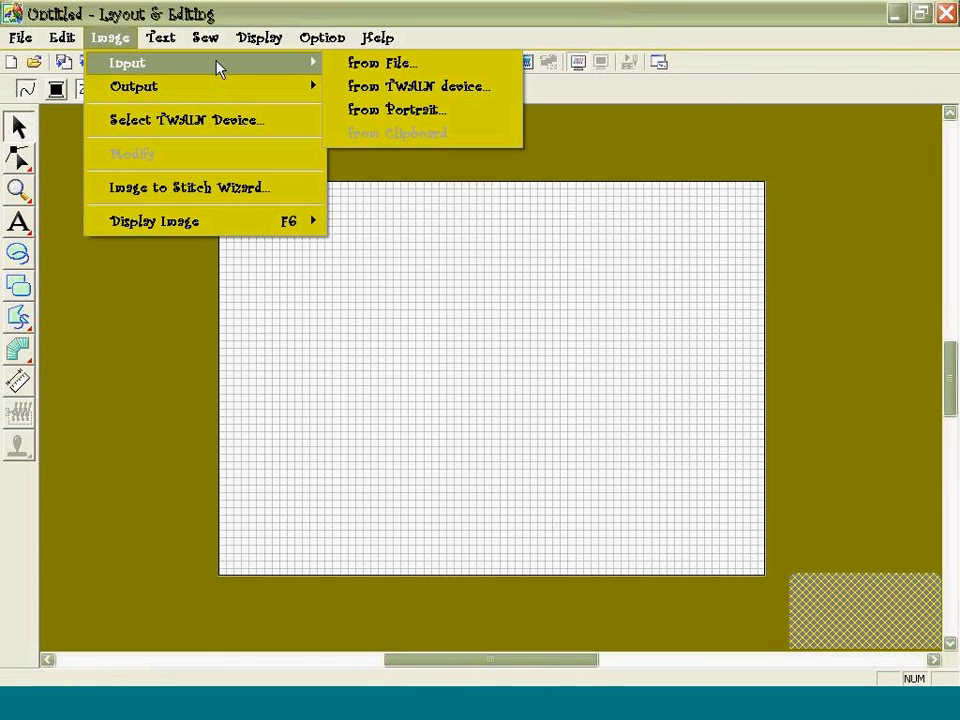
{"action": "left_click", "coordinate": [360, 63]}
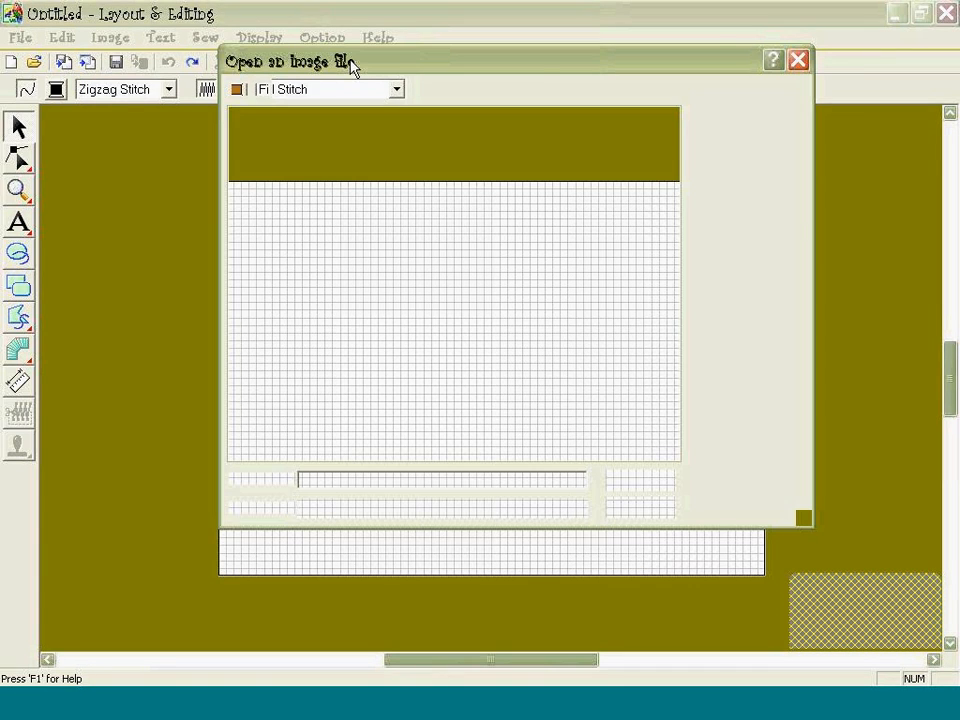
{"action": "left_click", "coordinate": [637, 89]}
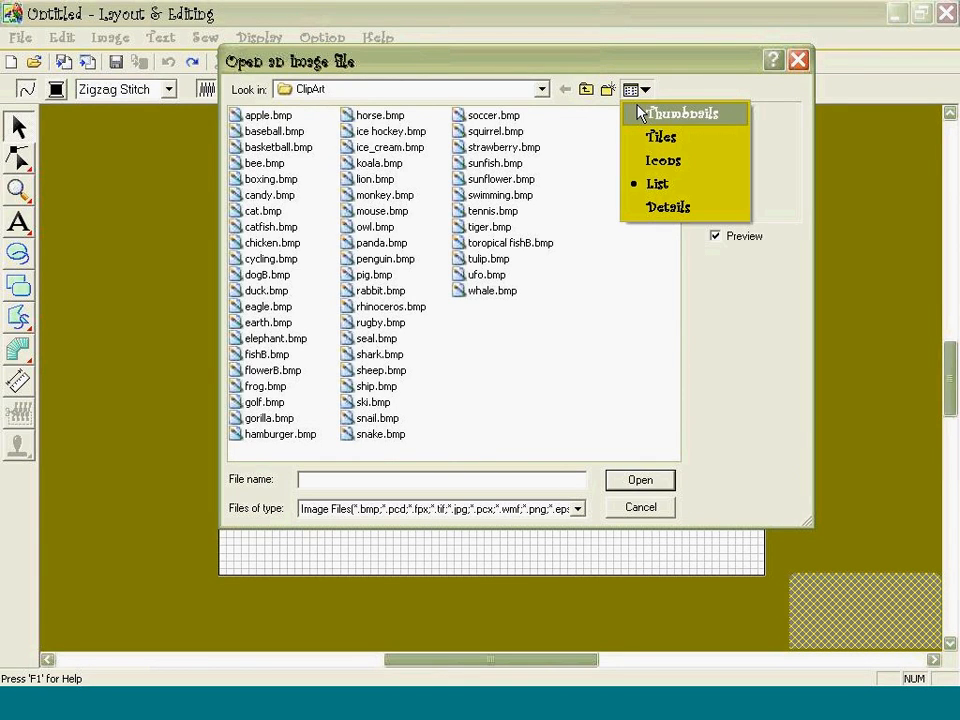
{"action": "left_click", "coordinate": [645, 113]}
{"action": "scroll", "coordinate": [670, 219], "scroll_direction": "down", "scroll_amount": 1}
{"action": "scroll", "coordinate": [670, 219], "scroll_direction": "down", "scroll_amount": 3}
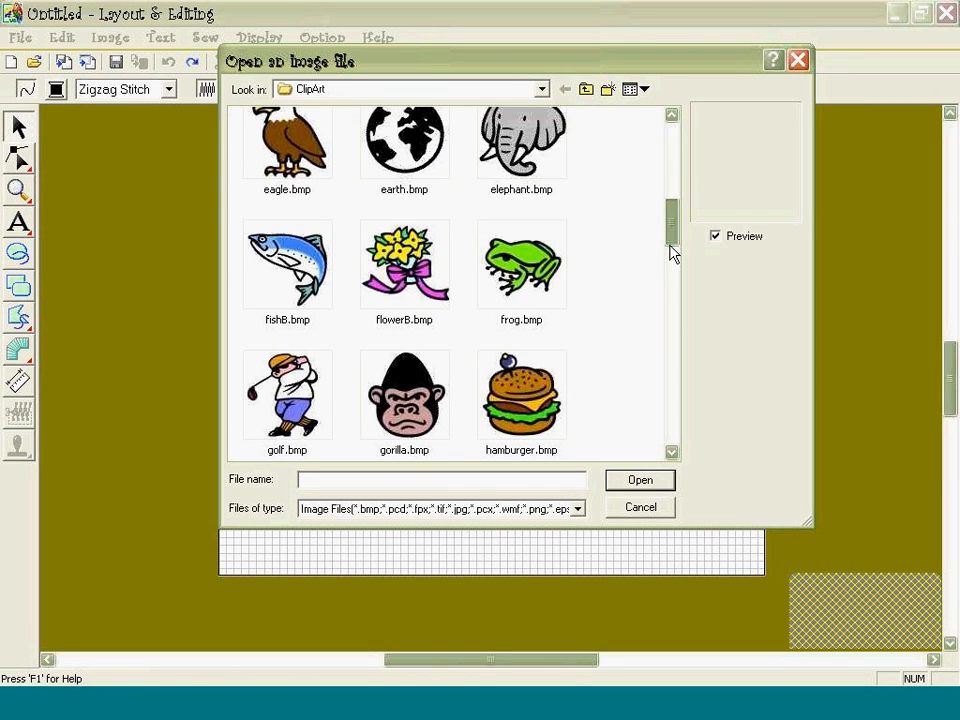
{"action": "scroll", "coordinate": [671, 280], "scroll_direction": "down", "scroll_amount": 10}
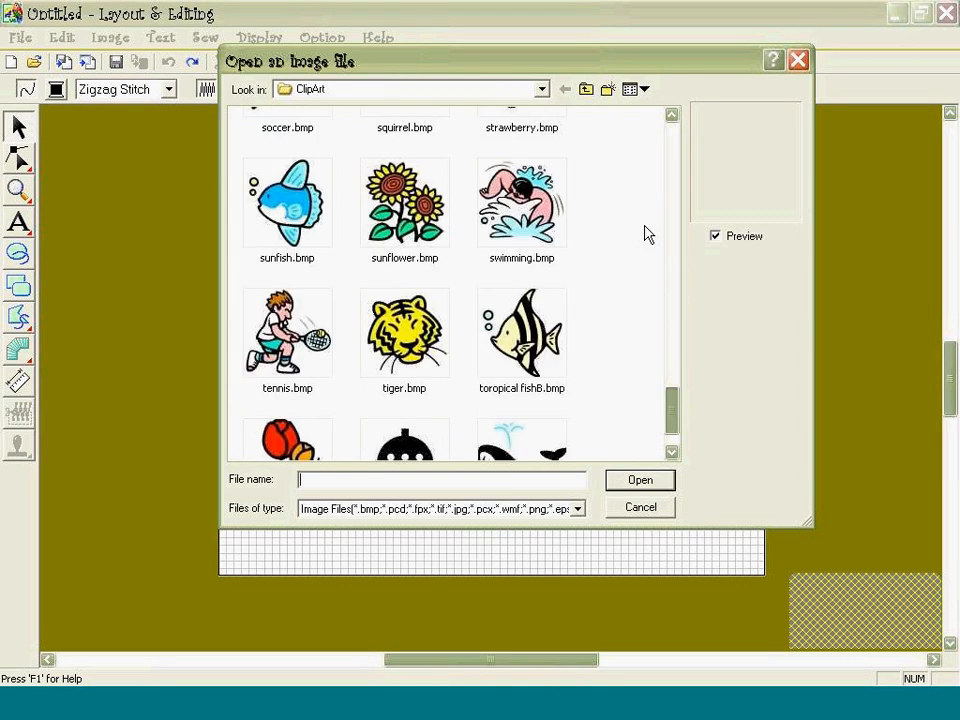
{"action": "double_click", "coordinate": [287, 440]}
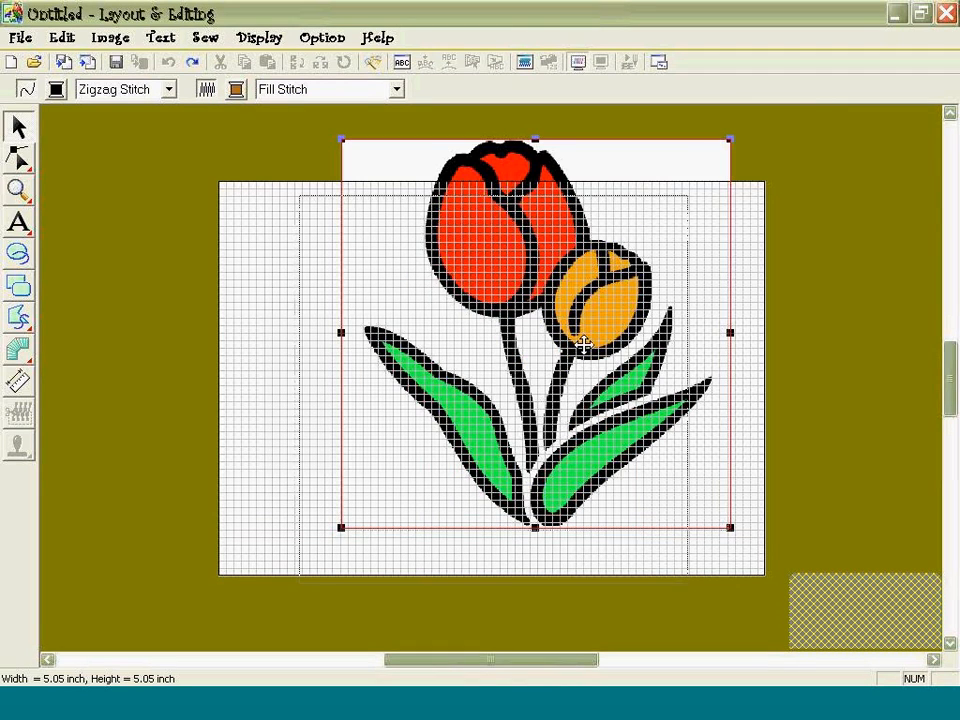
{"action": "left_click_drag", "start_coordinate": [688, 187], "coordinate": [614, 187]}
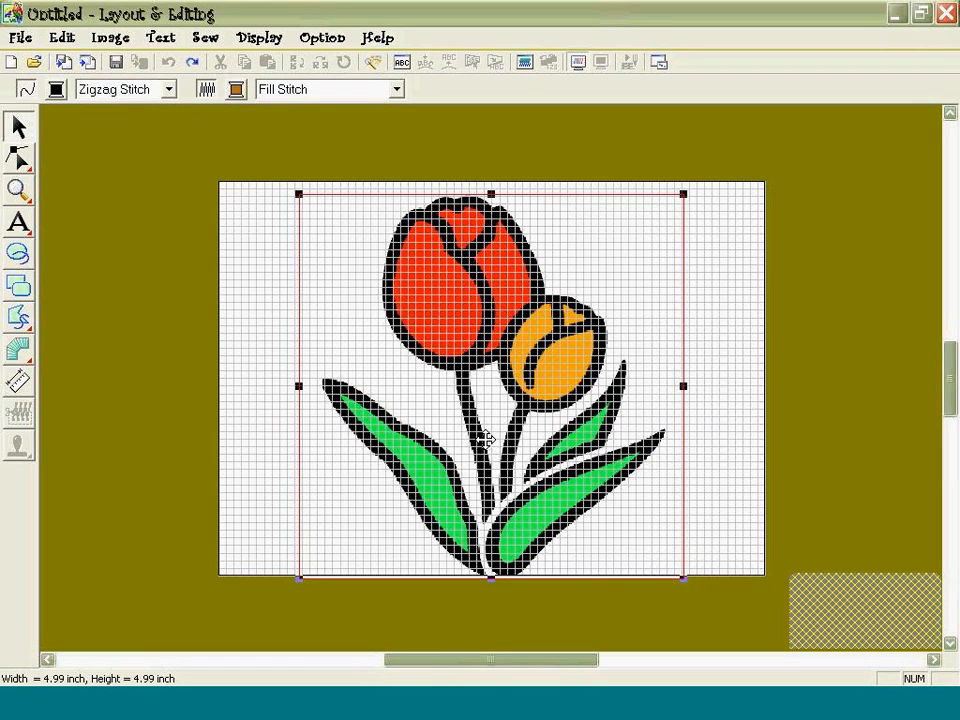
{"action": "left_click_drag", "start_coordinate": [484, 440], "coordinate": [488, 432]}
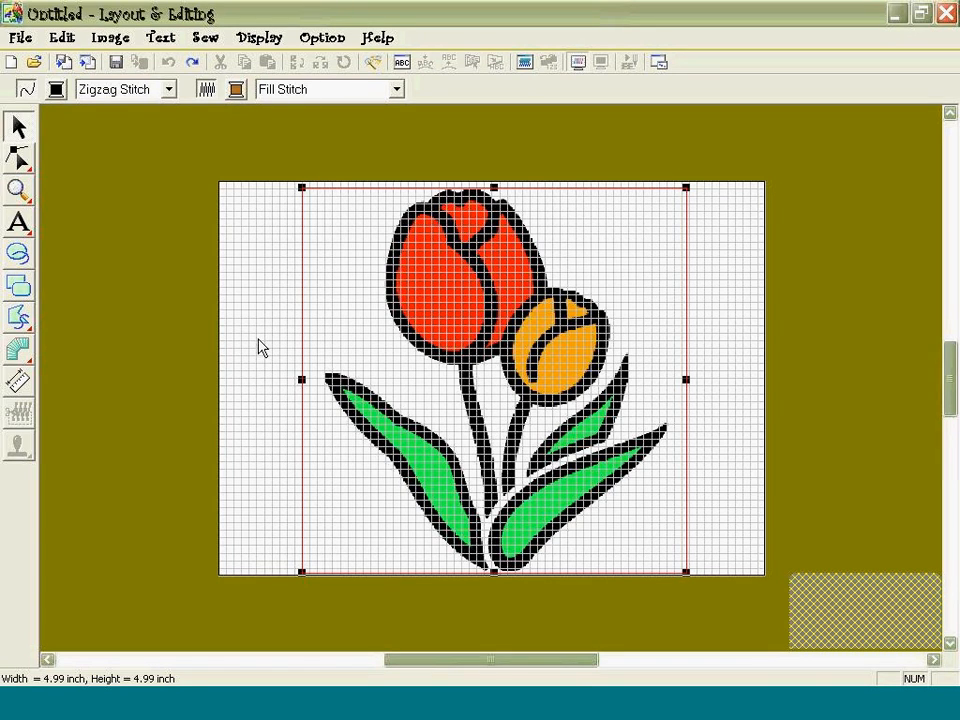
Deselect the tulip image and set the straight-line outline tool to draw a closed path.
{"action": "left_click", "coordinate": [258, 347]}
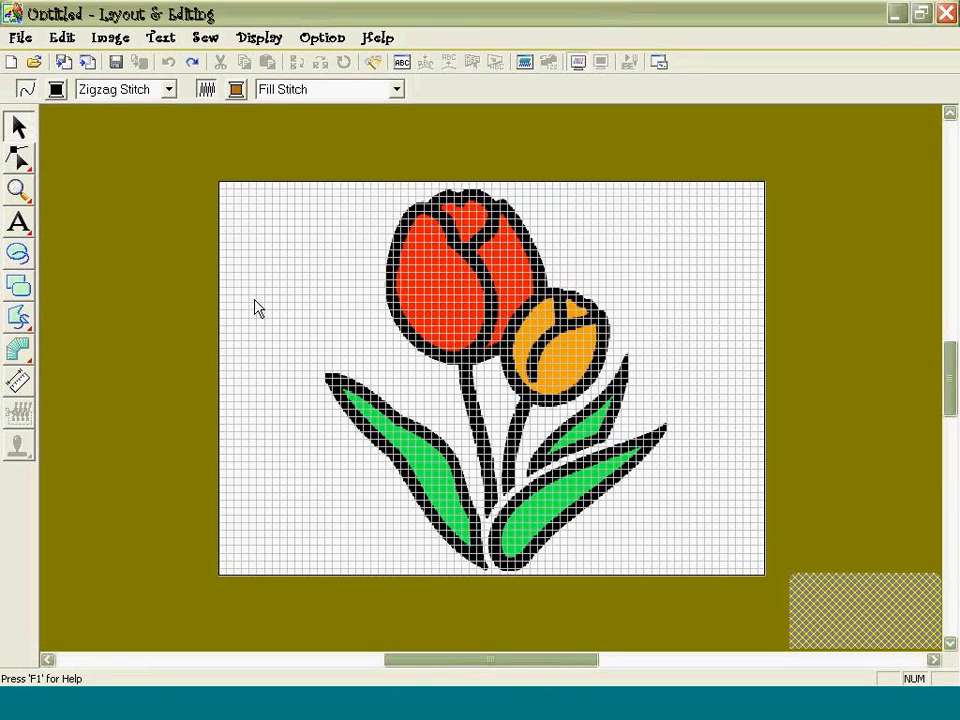
{"action": "left_click", "coordinate": [14, 322]}
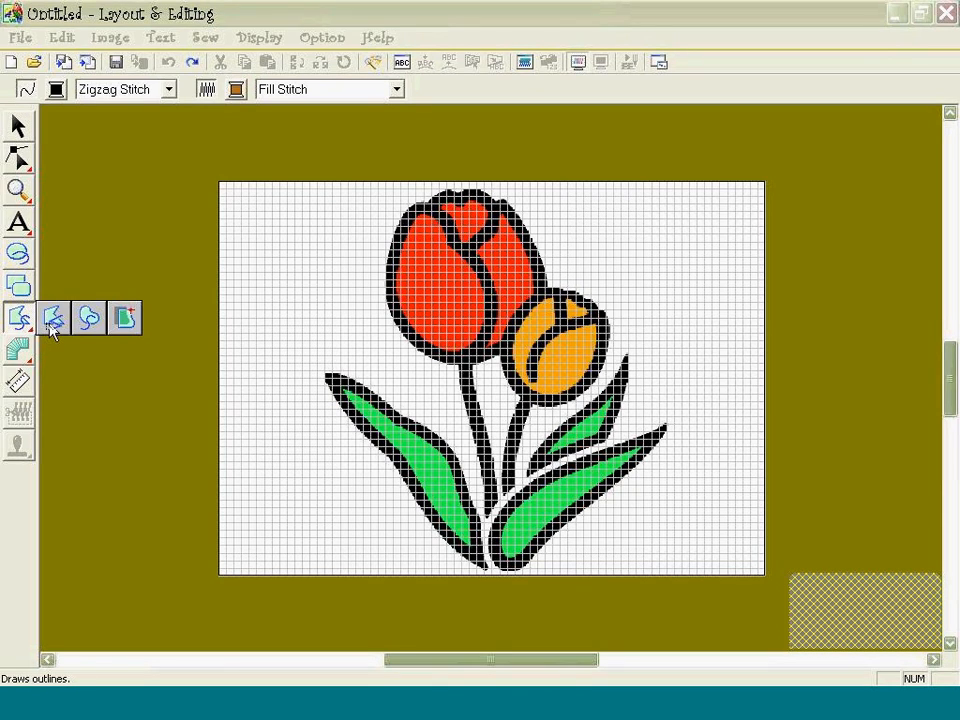
{"action": "left_click", "coordinate": [53, 330]}
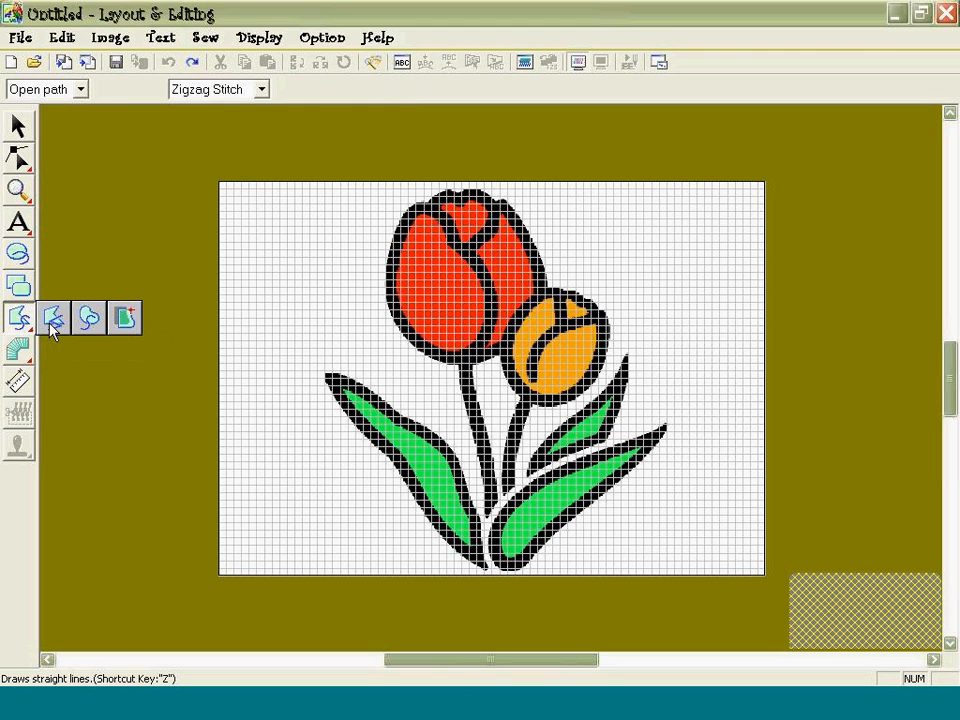
{"action": "left_click", "coordinate": [80, 90]}
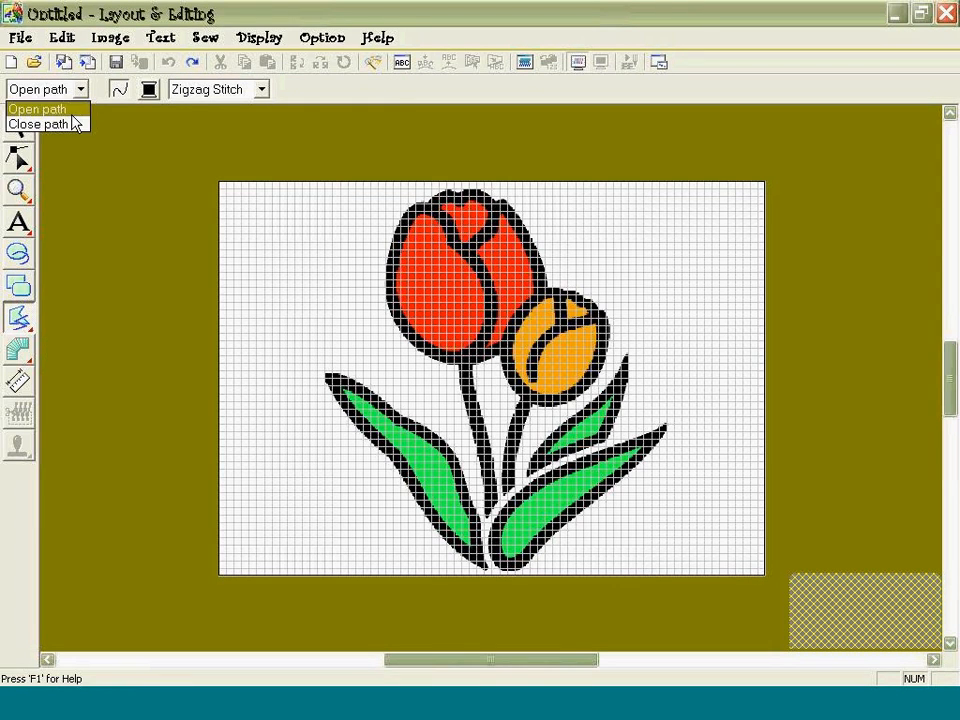
{"action": "left_click", "coordinate": [76, 123]}
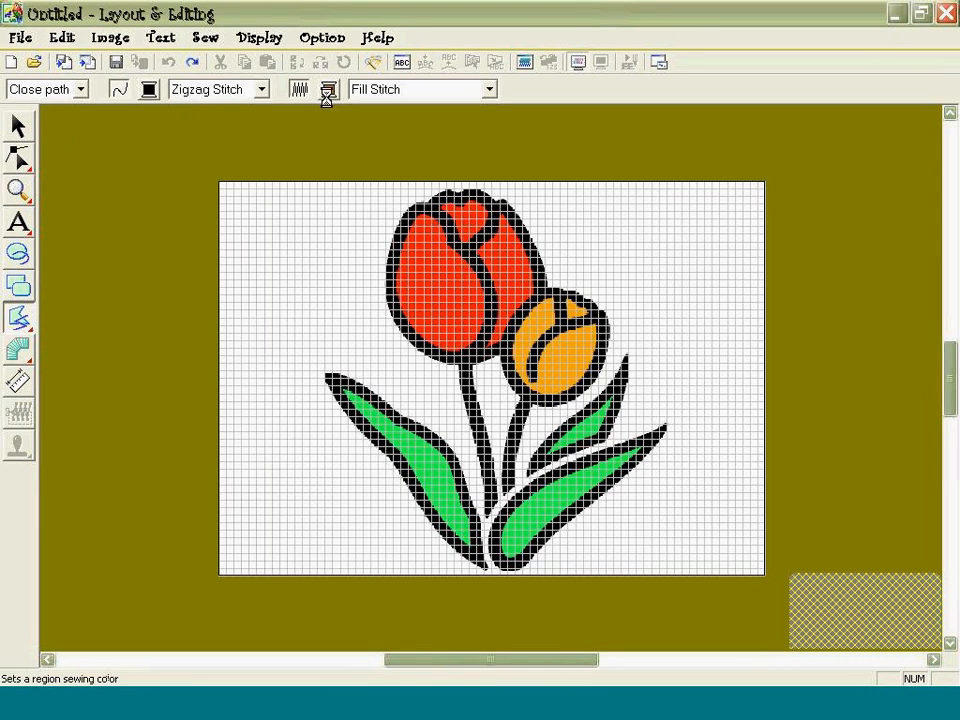
Set the region thread color to RED 800 from the BROTHER EMBROIDERY thread chart.
{"action": "left_click", "coordinate": [327, 90]}
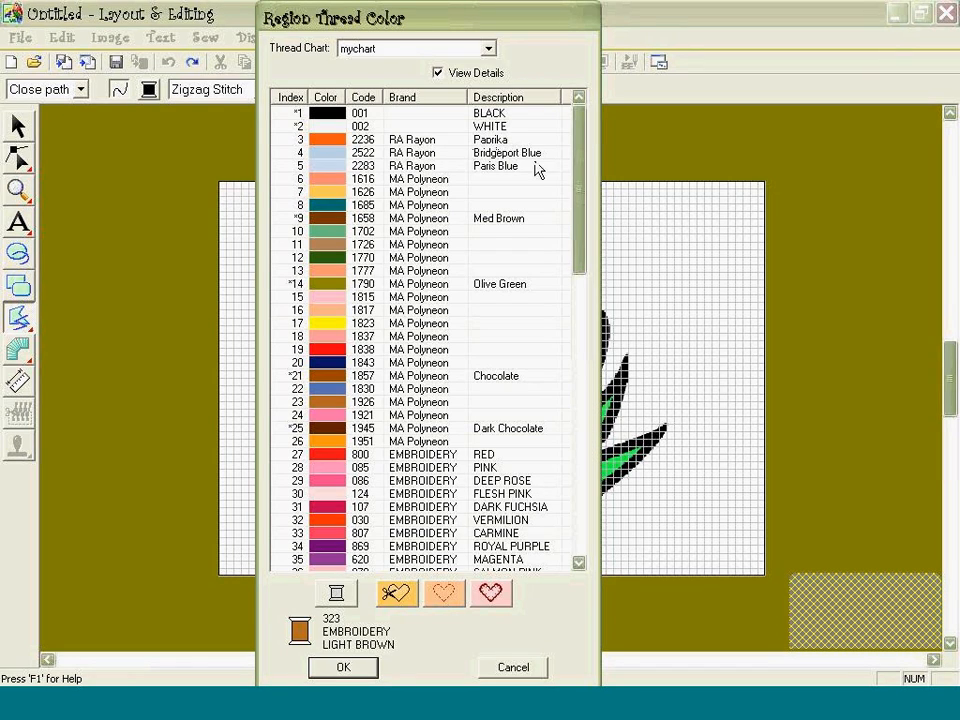
{"action": "left_click", "coordinate": [488, 49]}
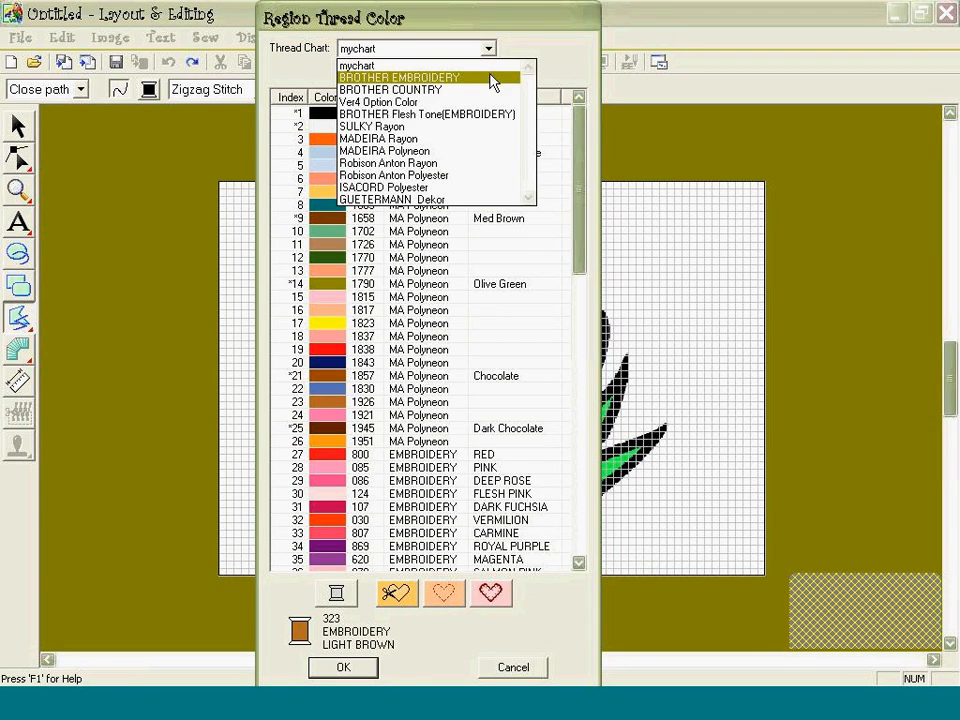
{"action": "left_click", "coordinate": [491, 78]}
{"action": "left_click", "coordinate": [380, 139]}
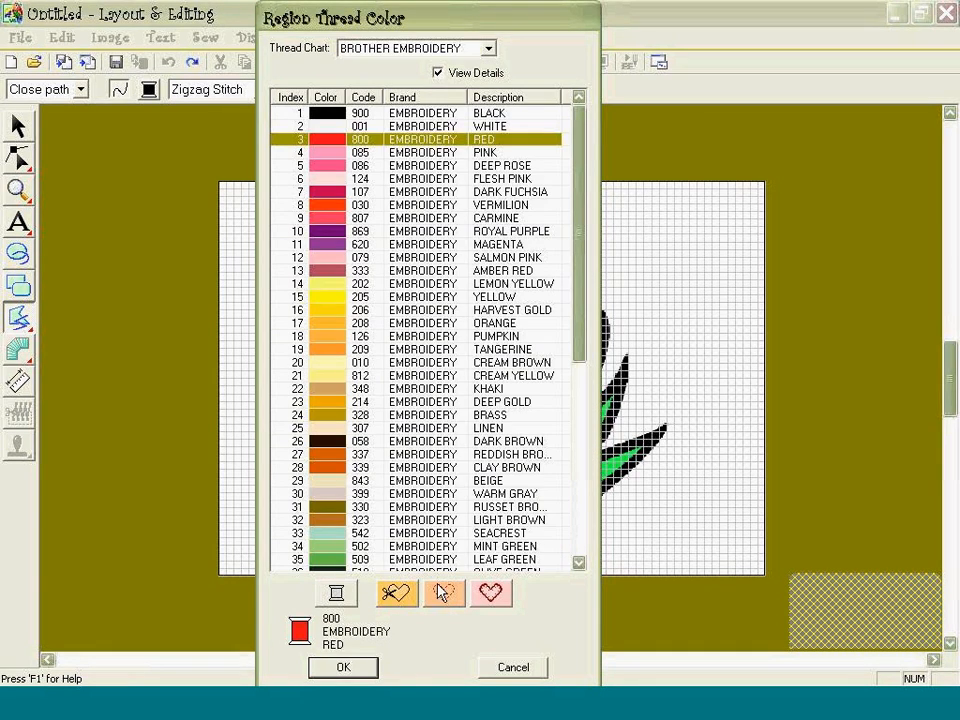
{"action": "left_click", "coordinate": [345, 668]}
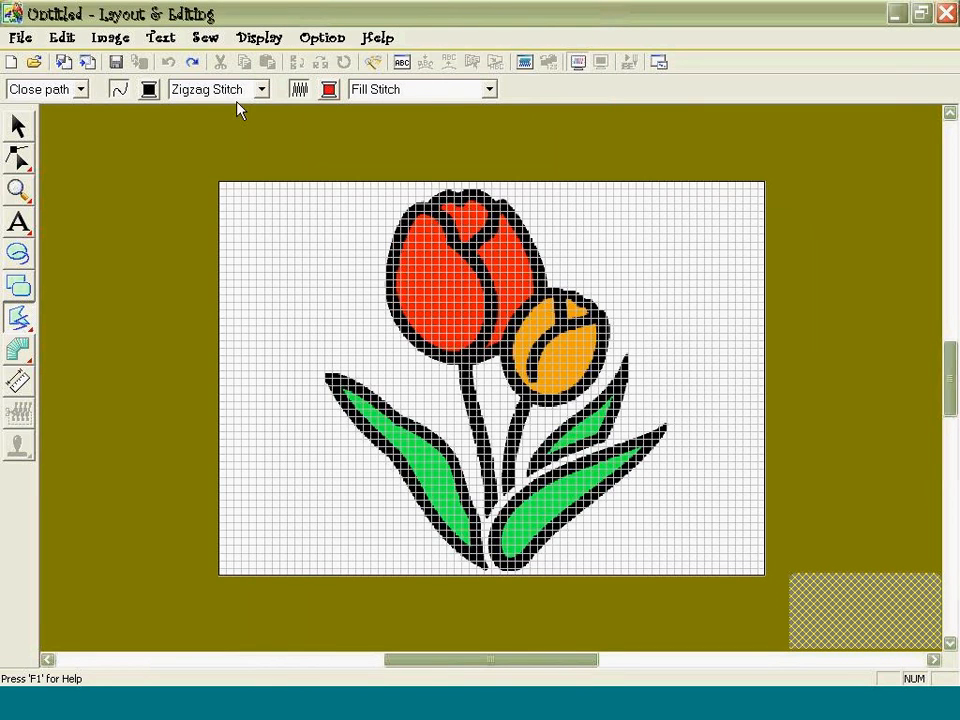
Trace the red tulip head's black border as a closed straight-line shape with a black Zigzag Stitch outline and red Fill Stitch region.
{"action": "left_click", "coordinate": [18, 191]}
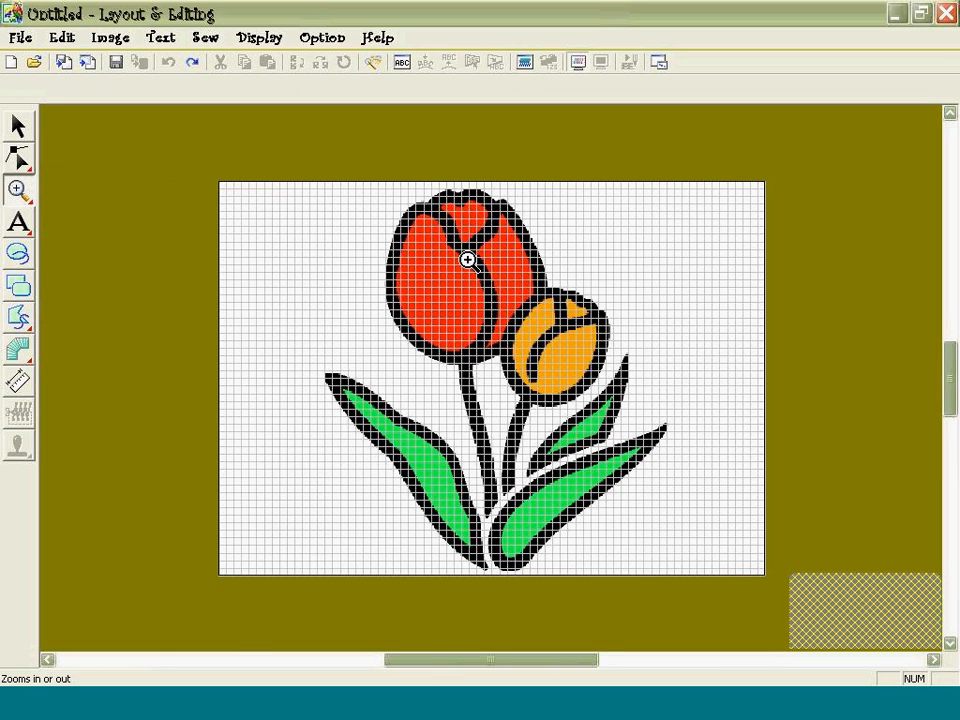
{"action": "left_click", "coordinate": [467, 260]}
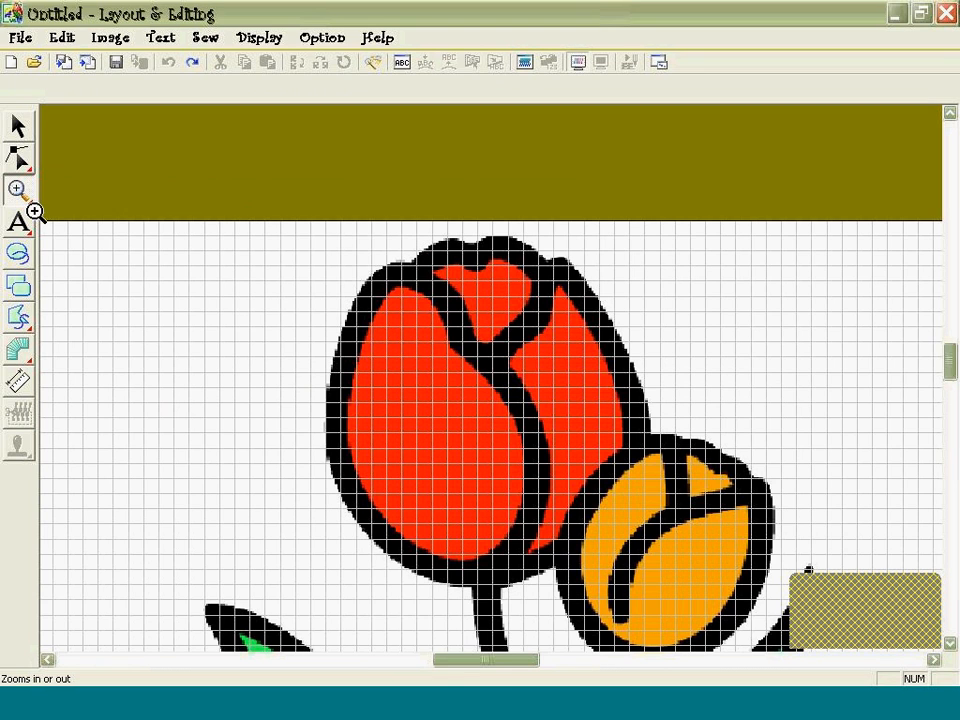
{"action": "left_click", "coordinate": [21, 320]}
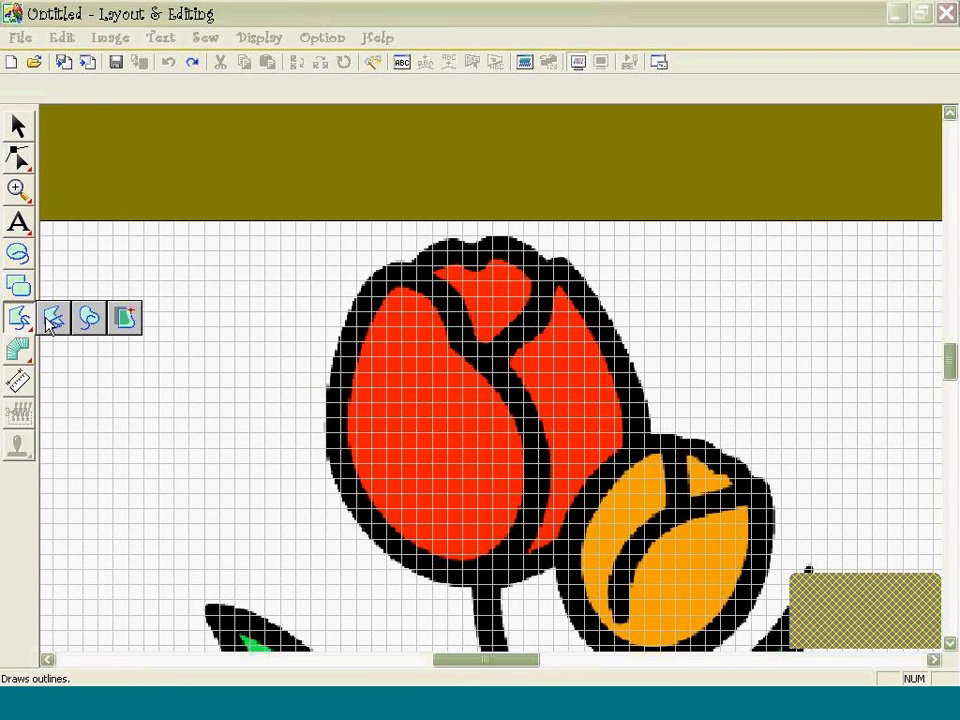
{"action": "left_click", "coordinate": [53, 320]}
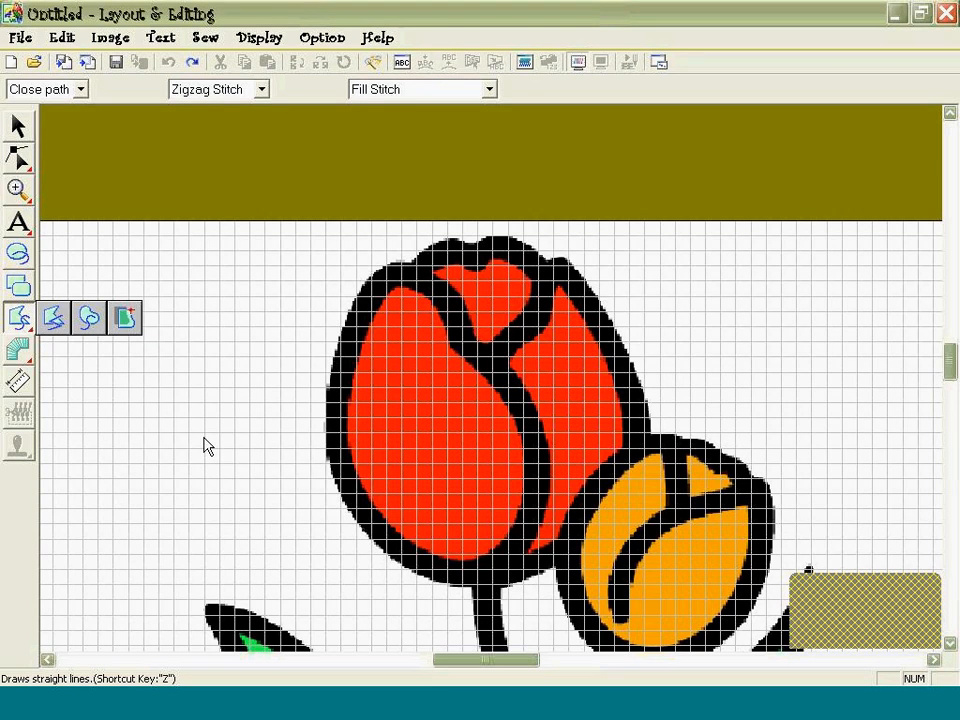
{"action": "left_click", "coordinate": [400, 266]}
{"action": "left_click", "coordinate": [363, 294]}
{"action": "left_click", "coordinate": [341, 372]}
{"action": "left_click", "coordinate": [334, 412]}
{"action": "left_click", "coordinate": [341, 486]}
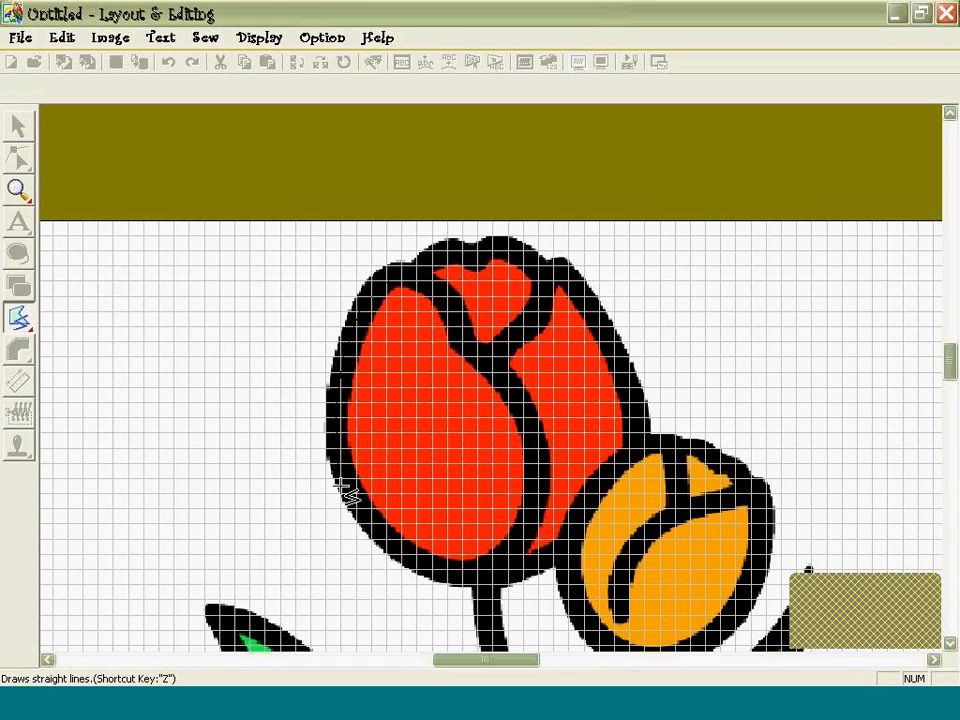
{"action": "left_click", "coordinate": [410, 557]}
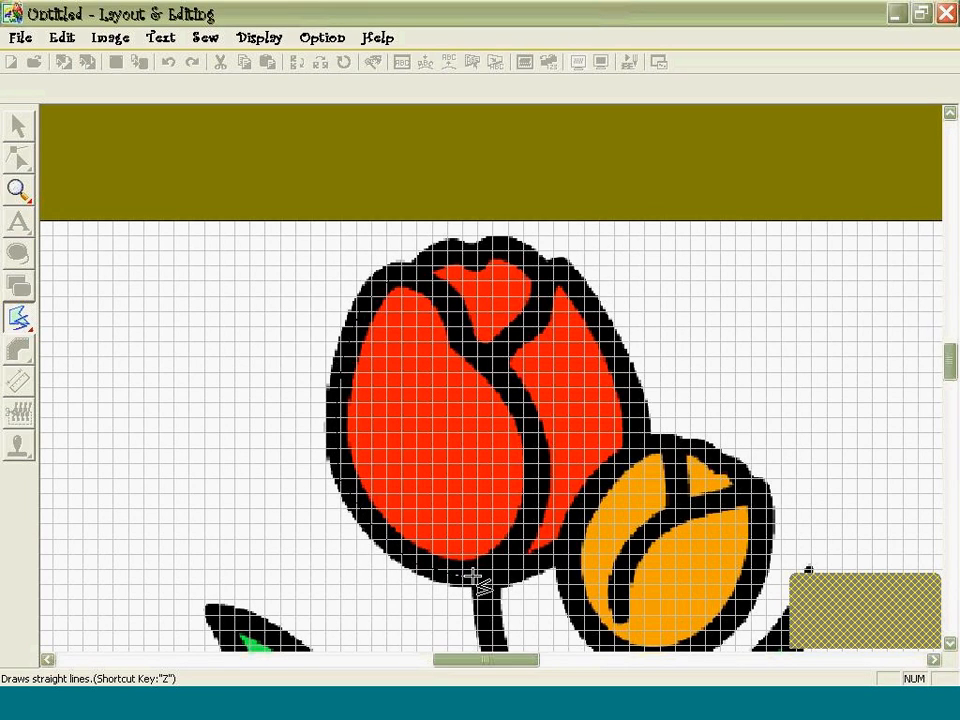
{"action": "left_click", "coordinate": [525, 572]}
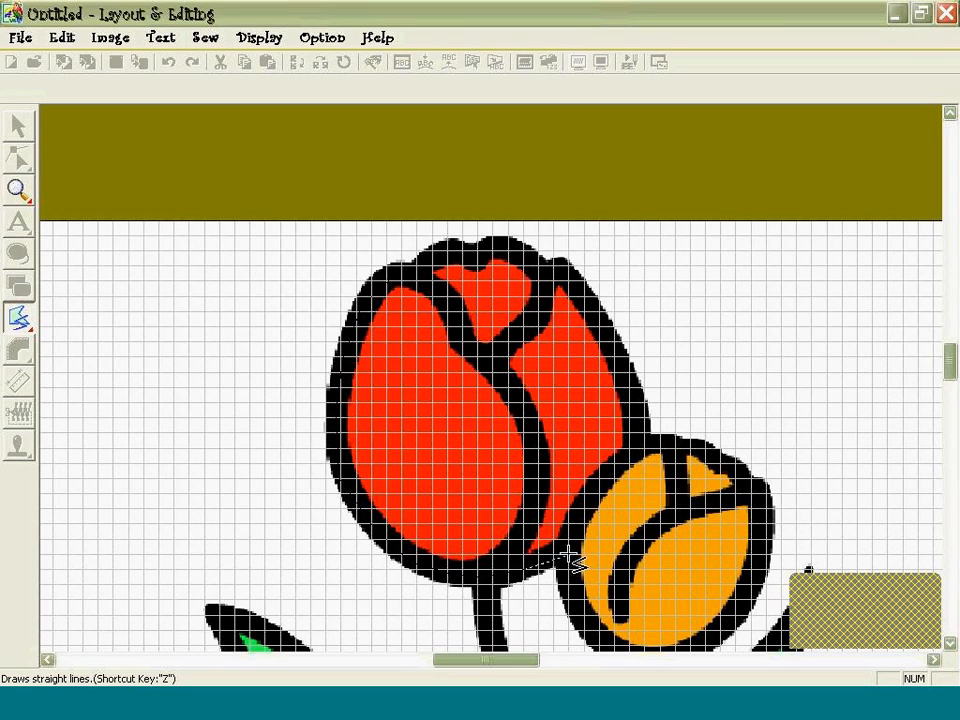
{"action": "left_click", "coordinate": [584, 518]}
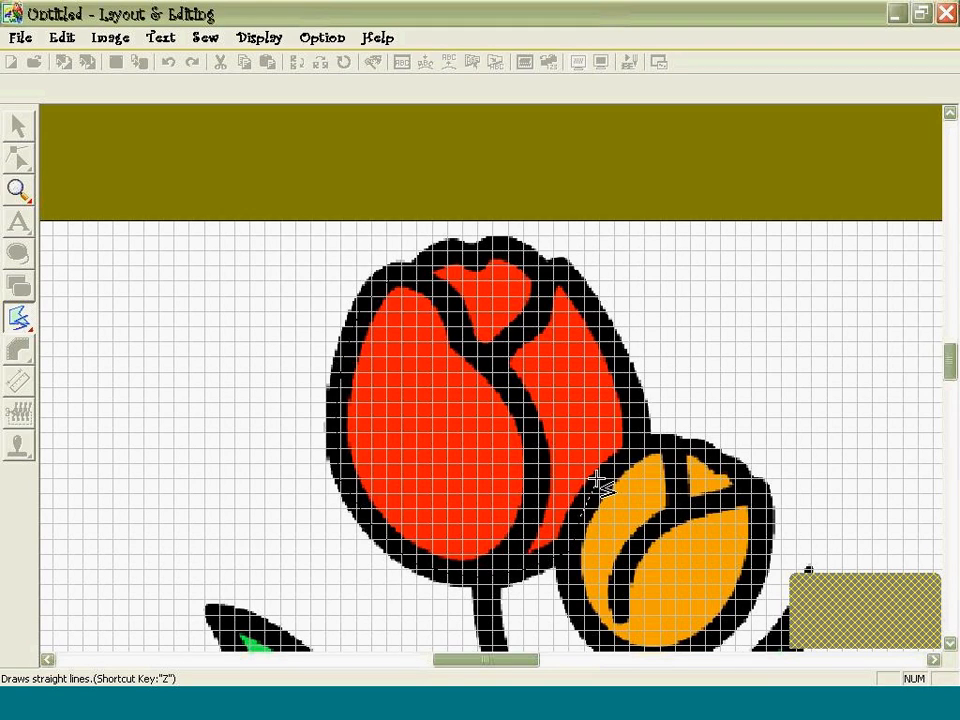
{"action": "left_click", "coordinate": [637, 446]}
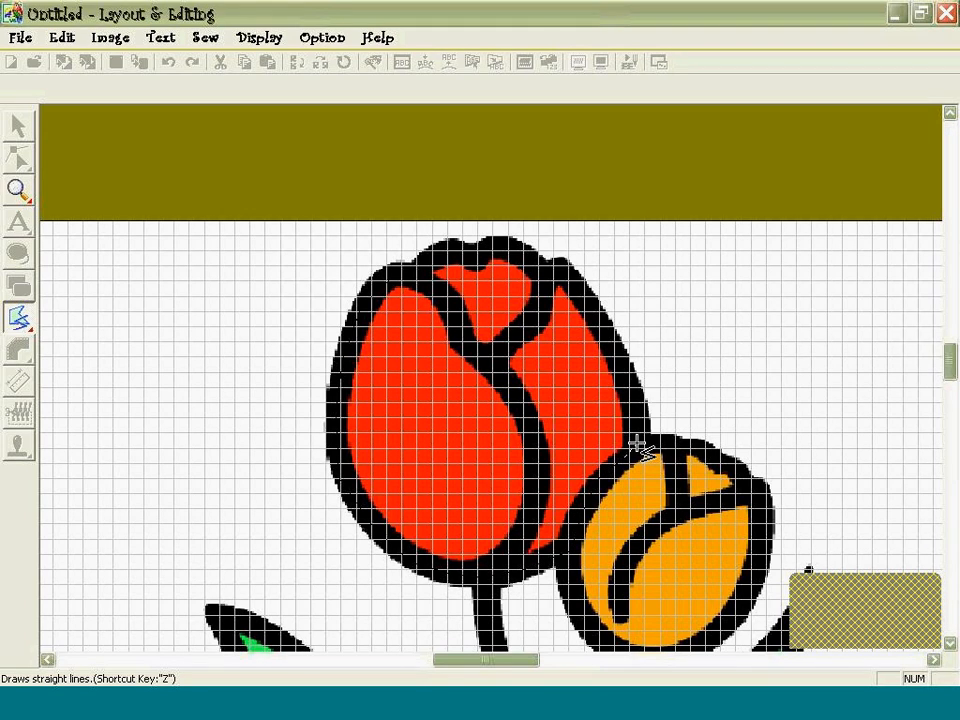
{"action": "left_click", "coordinate": [637, 382]}
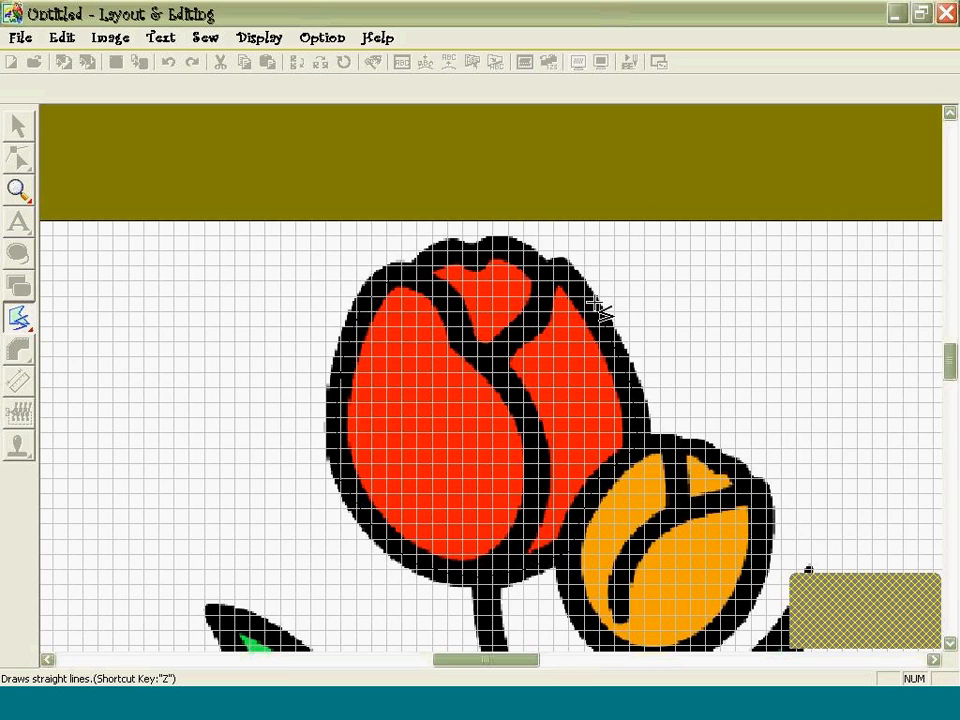
{"action": "left_click", "coordinate": [564, 264]}
{"action": "left_click", "coordinate": [549, 272]}
{"action": "left_click", "coordinate": [510, 244]}
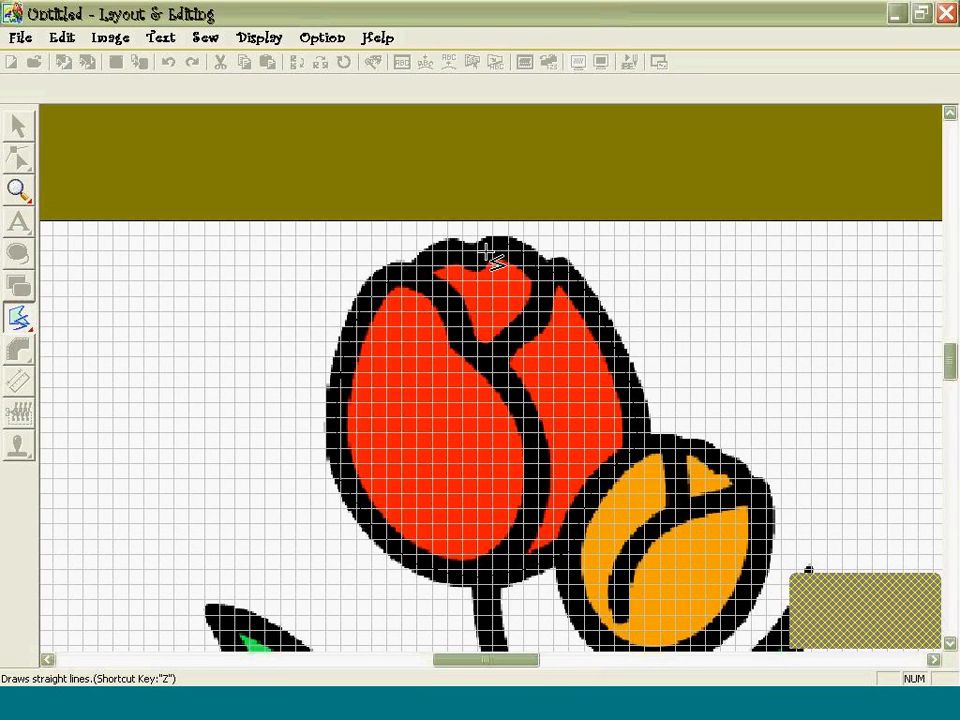
{"action": "left_click", "coordinate": [469, 253]}
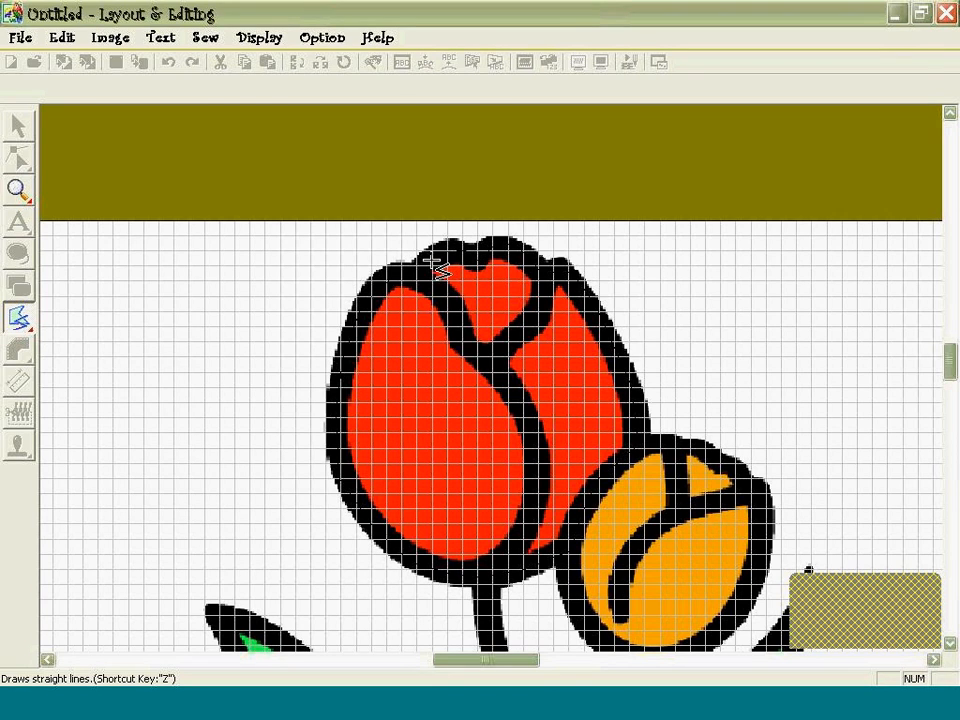
{"action": "double_click", "coordinate": [426, 262]}
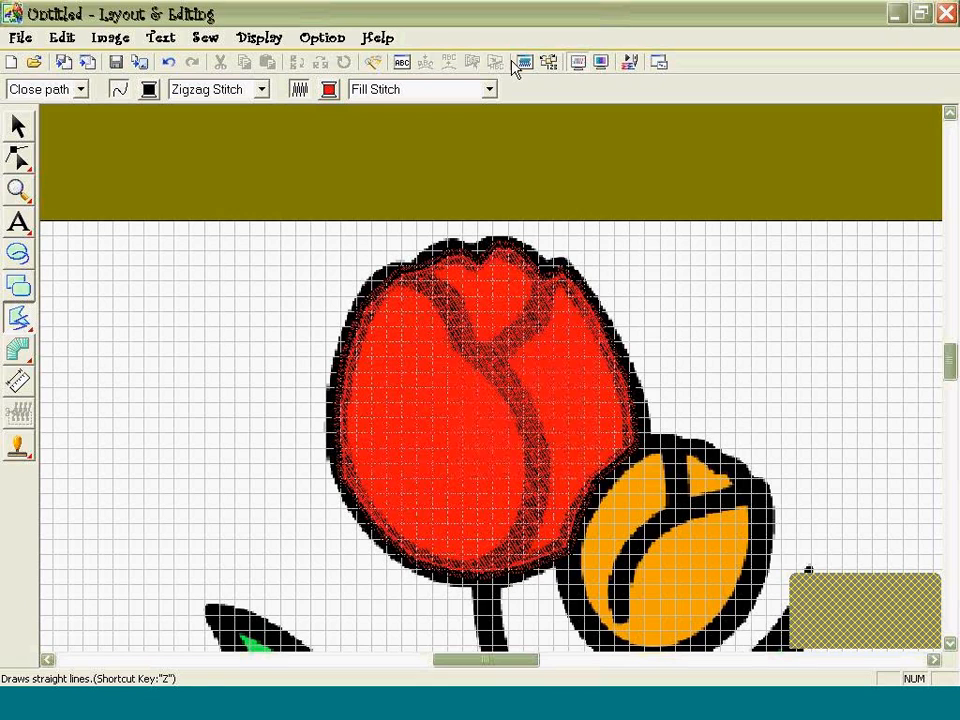
Preview the traced tulip head's stitches realistically, and undo the tracing.
{"action": "left_click", "coordinate": [601, 63]}
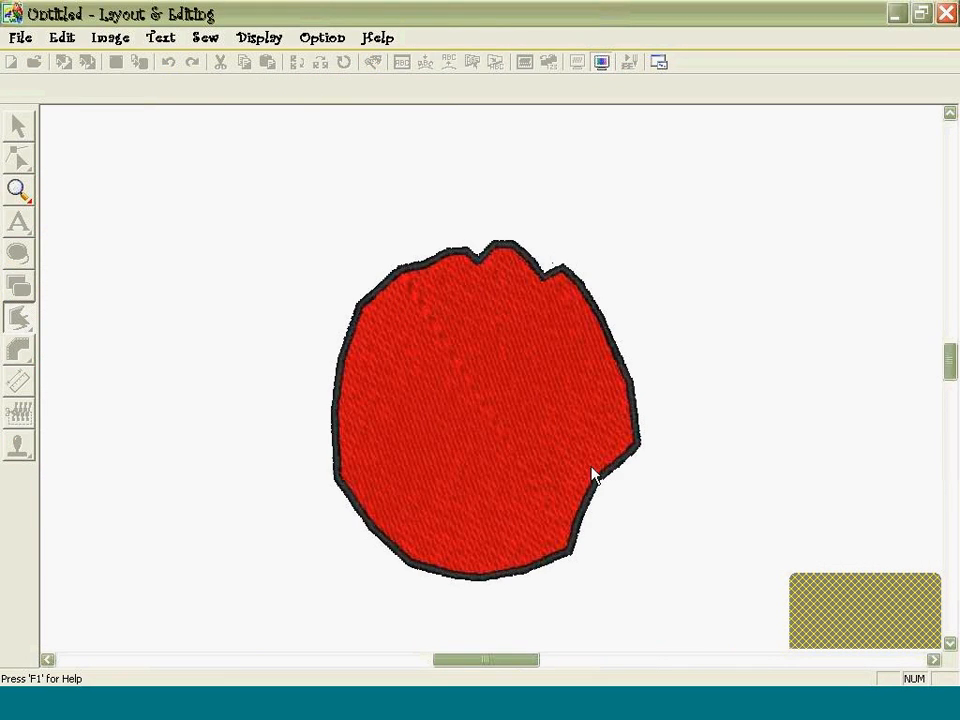
{"action": "left_click", "coordinate": [601, 63]}
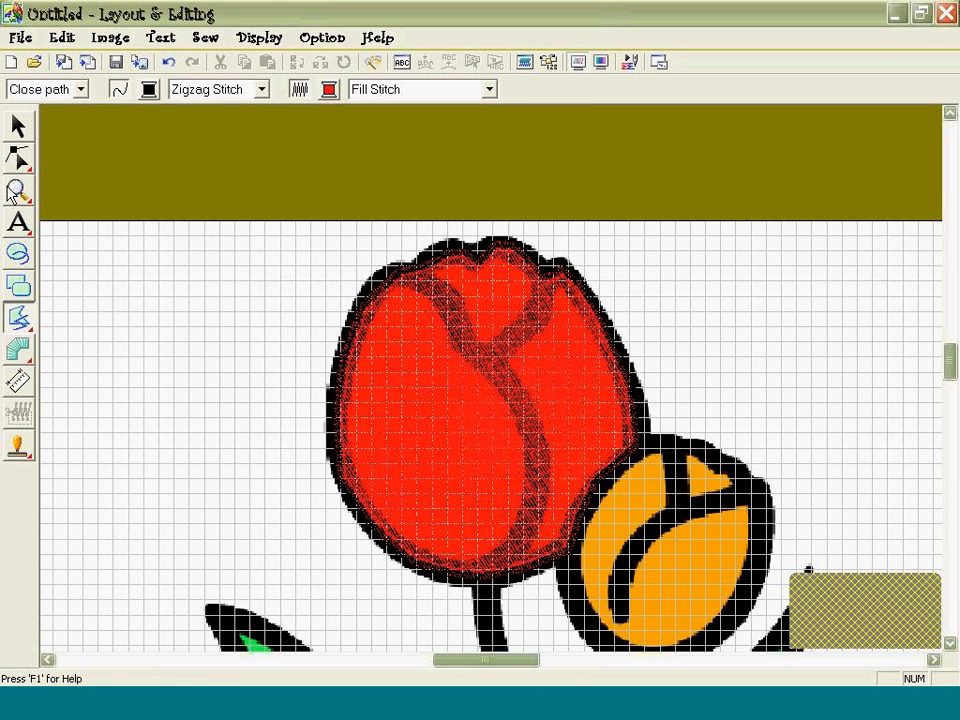
{"action": "left_click", "coordinate": [169, 63]}
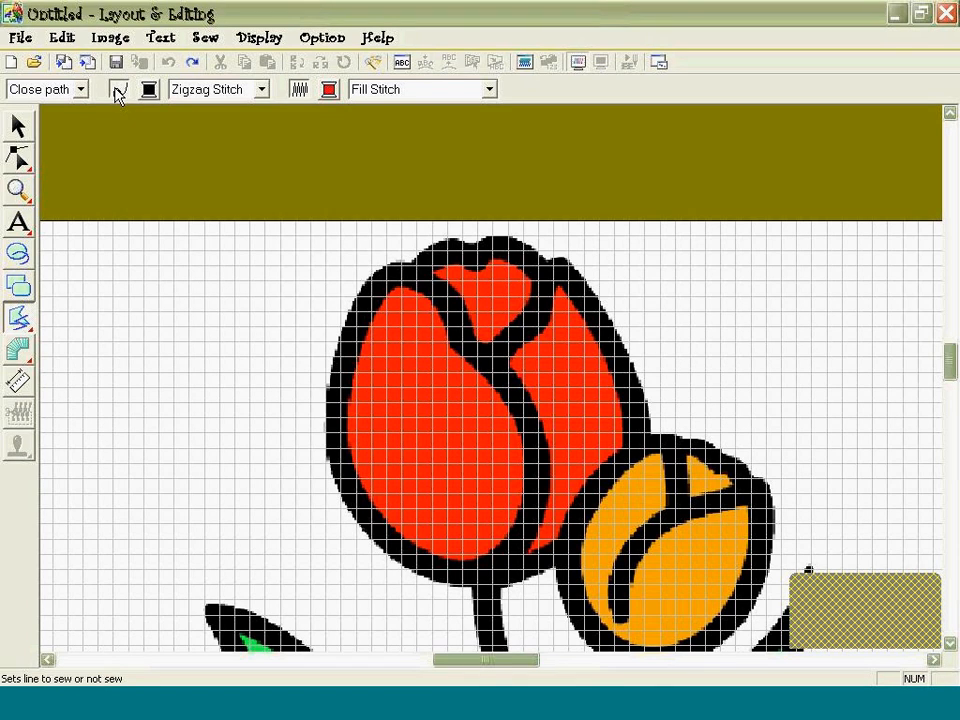
Turn off line sewing for the closed path, and keep region sewing on with red Fill Stitch.
{"action": "left_click", "coordinate": [117, 90]}
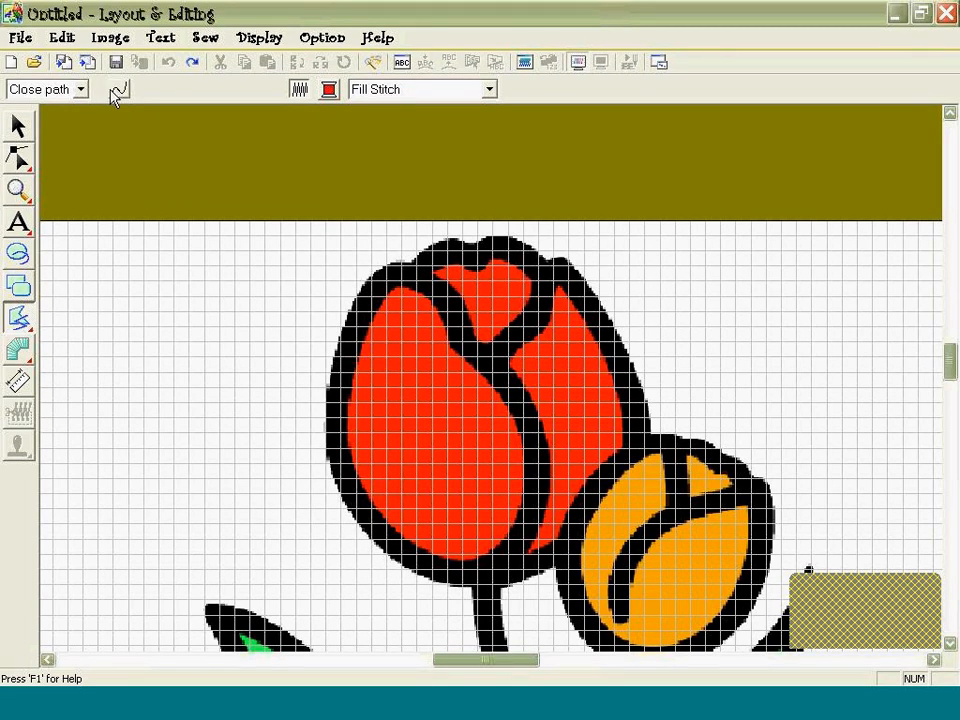
{"action": "left_click", "coordinate": [117, 91]}
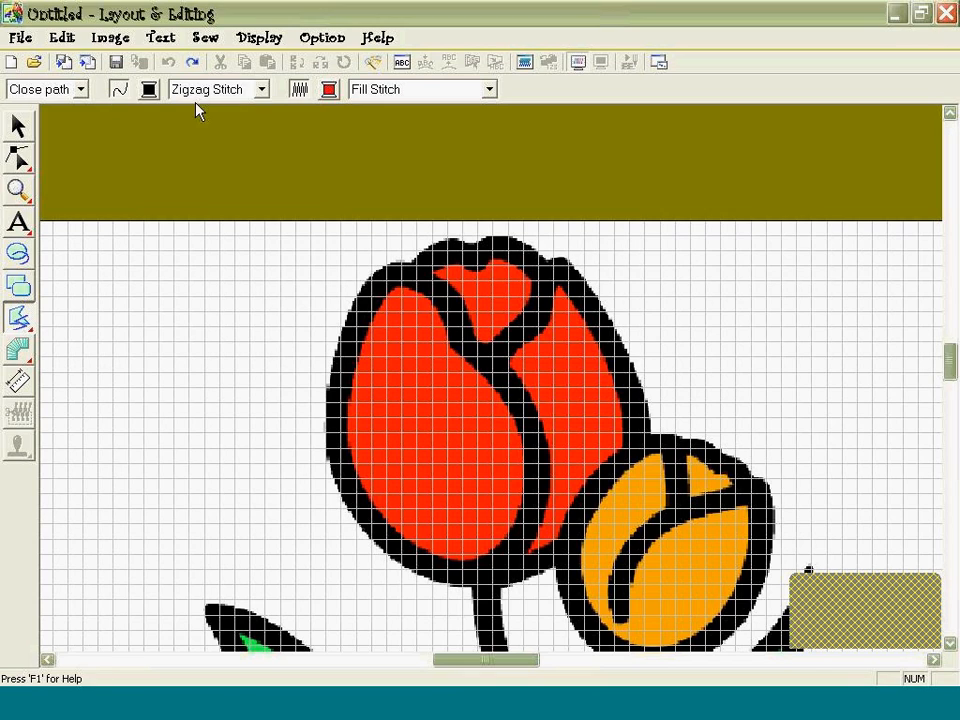
{"action": "left_click", "coordinate": [120, 90]}
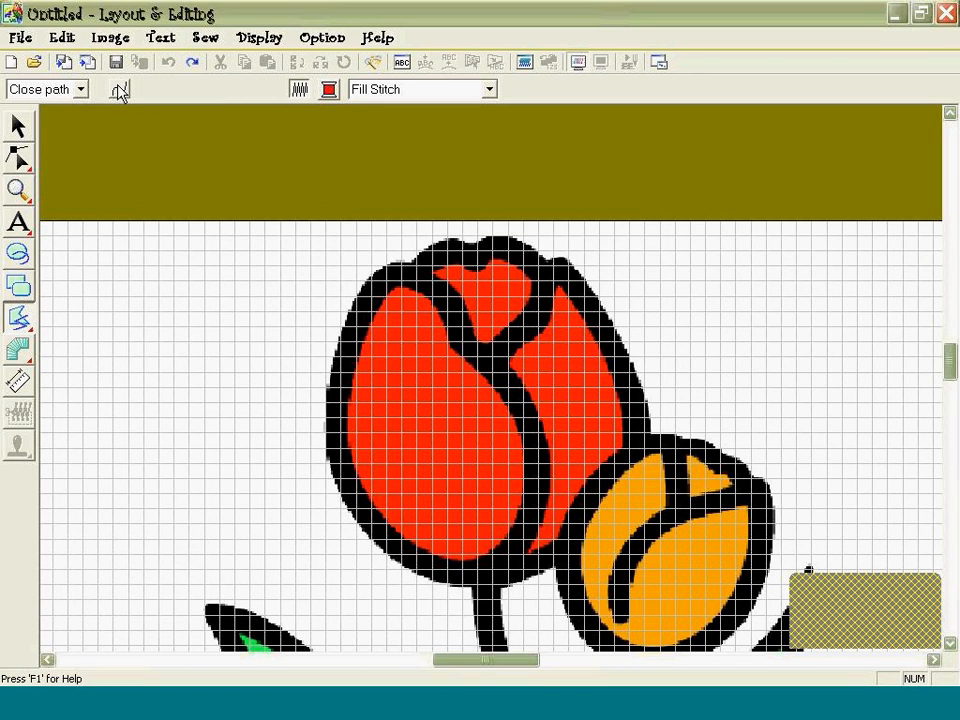
{"action": "left_click", "coordinate": [300, 90]}
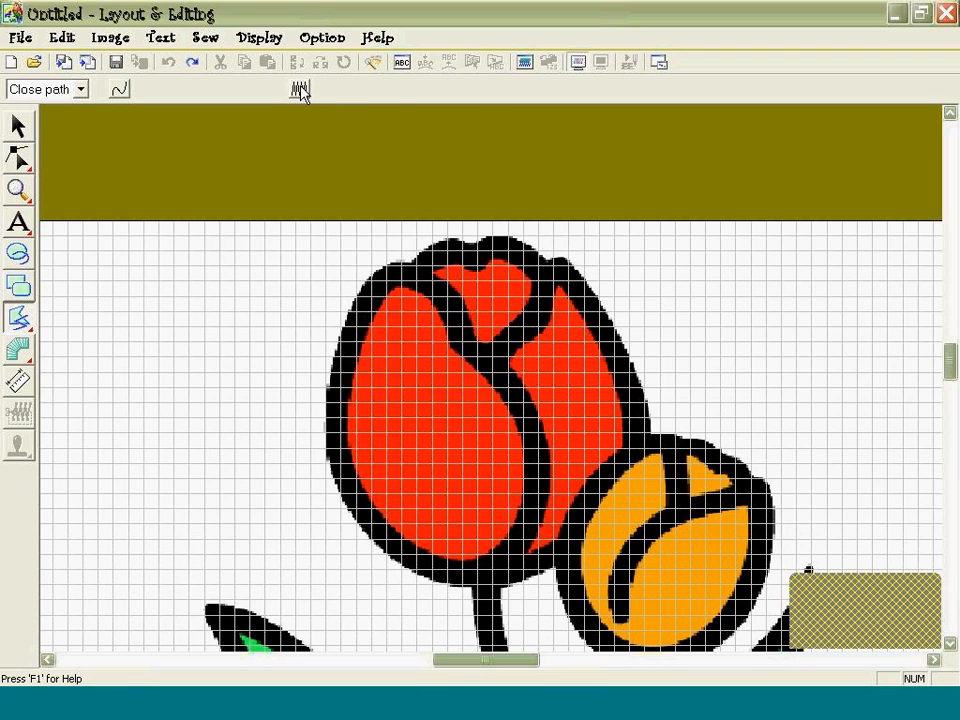
{"action": "left_click", "coordinate": [302, 91]}
Trace the red tulip head along its black border as a closed straight-line shape with a red Fill Stitch region and no outline.
{"action": "left_click", "coordinate": [381, 273]}
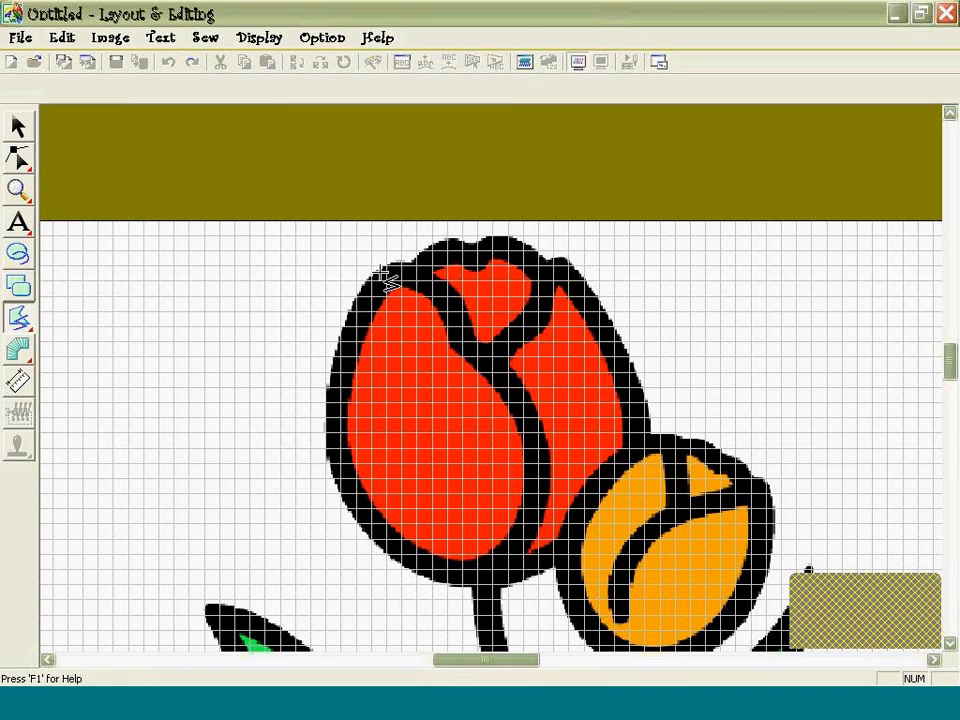
{"action": "left_click", "coordinate": [351, 320]}
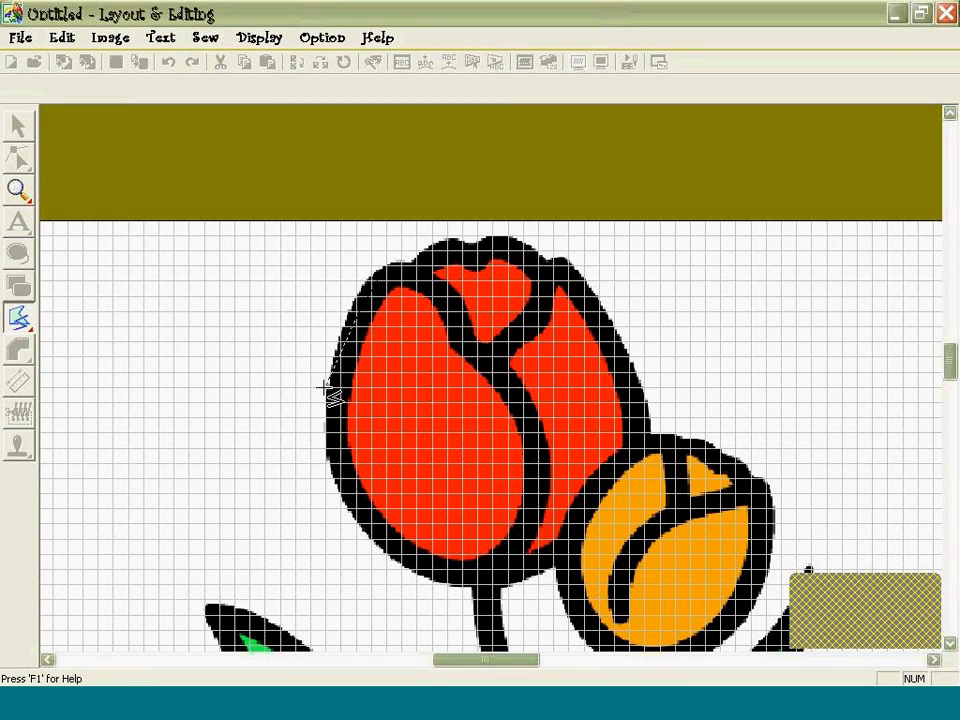
{"action": "left_click", "coordinate": [332, 422]}
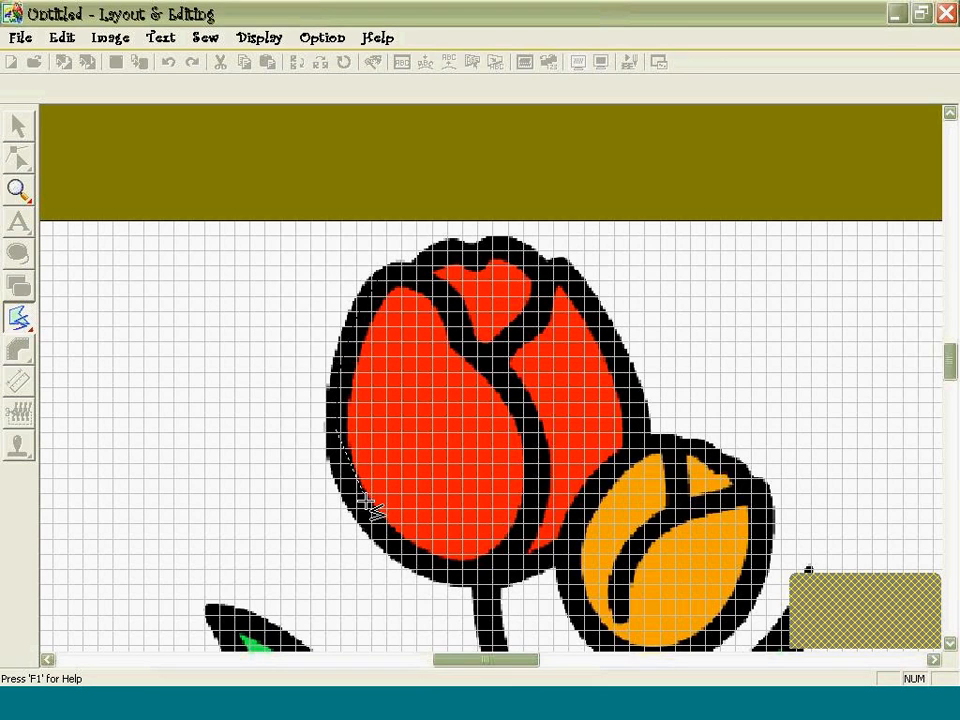
{"action": "left_click", "coordinate": [343, 476]}
{"action": "left_click", "coordinate": [370, 522]}
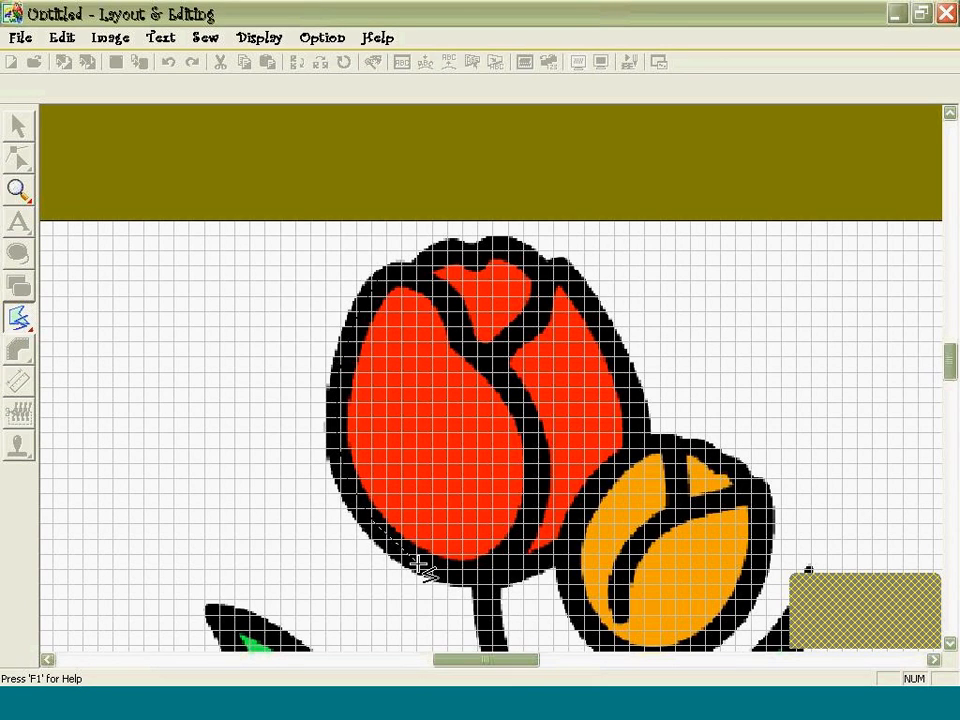
{"action": "left_click", "coordinate": [457, 580]}
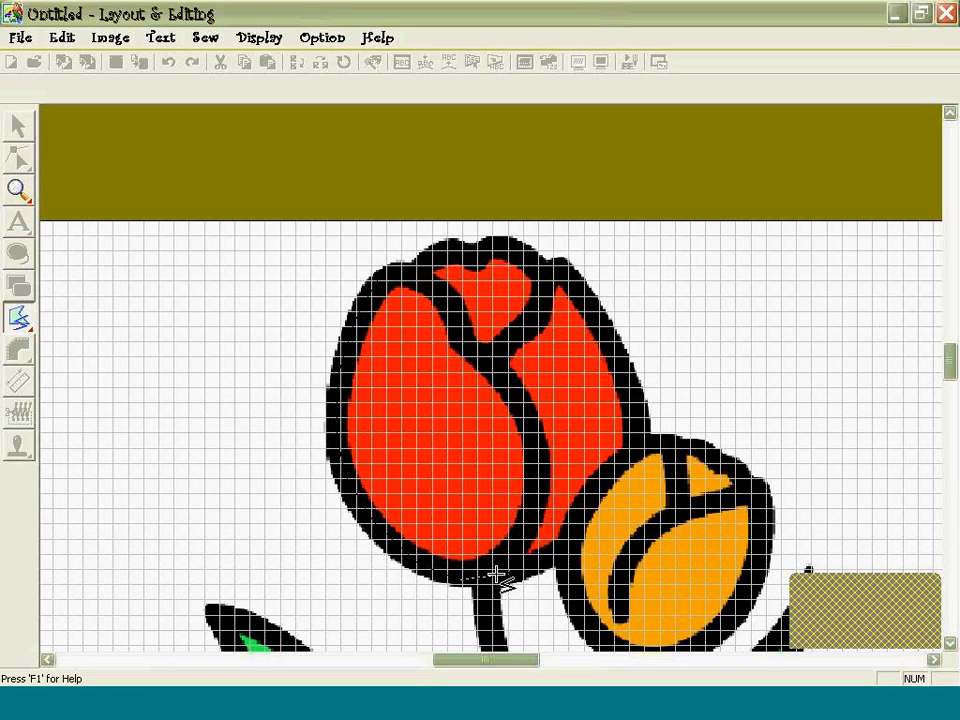
{"action": "left_click", "coordinate": [571, 545]}
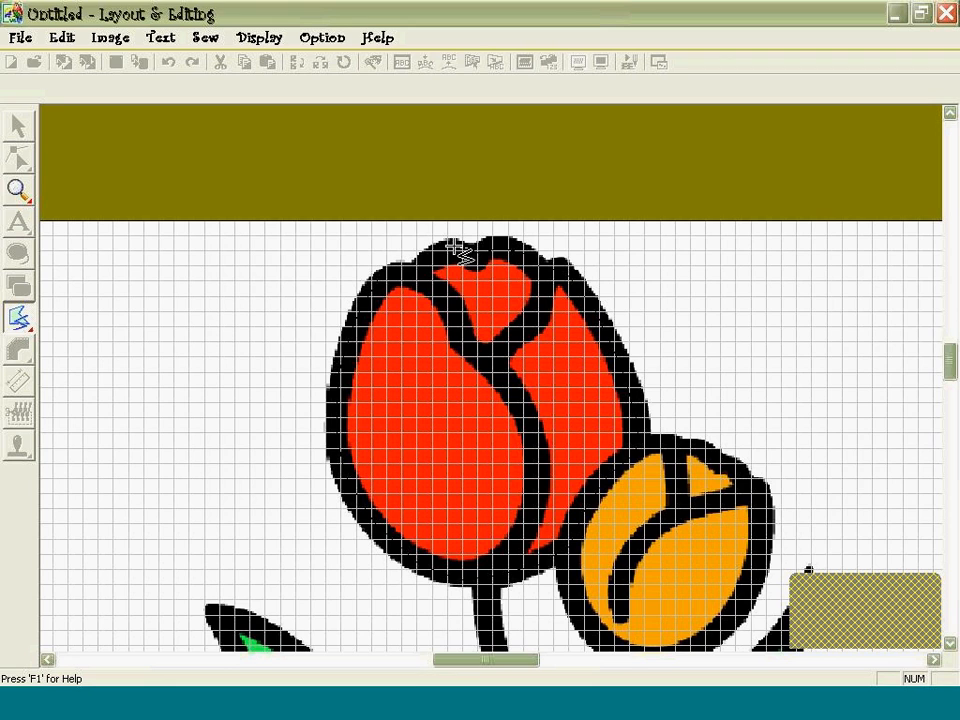
{"action": "double_click", "coordinate": [424, 265]}
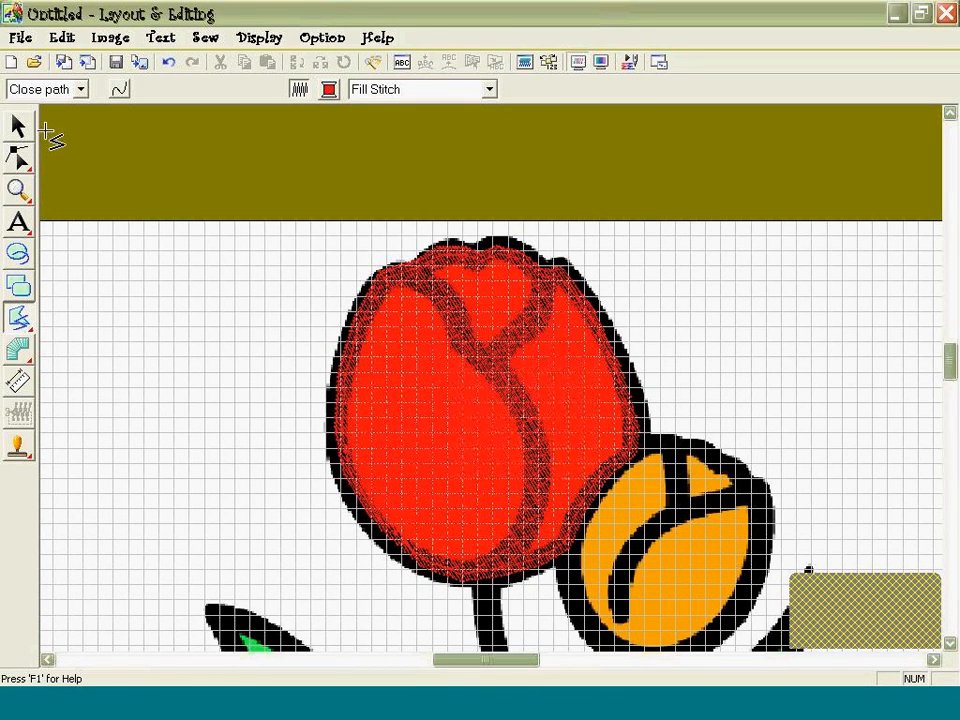
Turn on line sewing with a black Zigzag Stitch and turn off region sewing.
{"action": "left_click", "coordinate": [20, 128]}
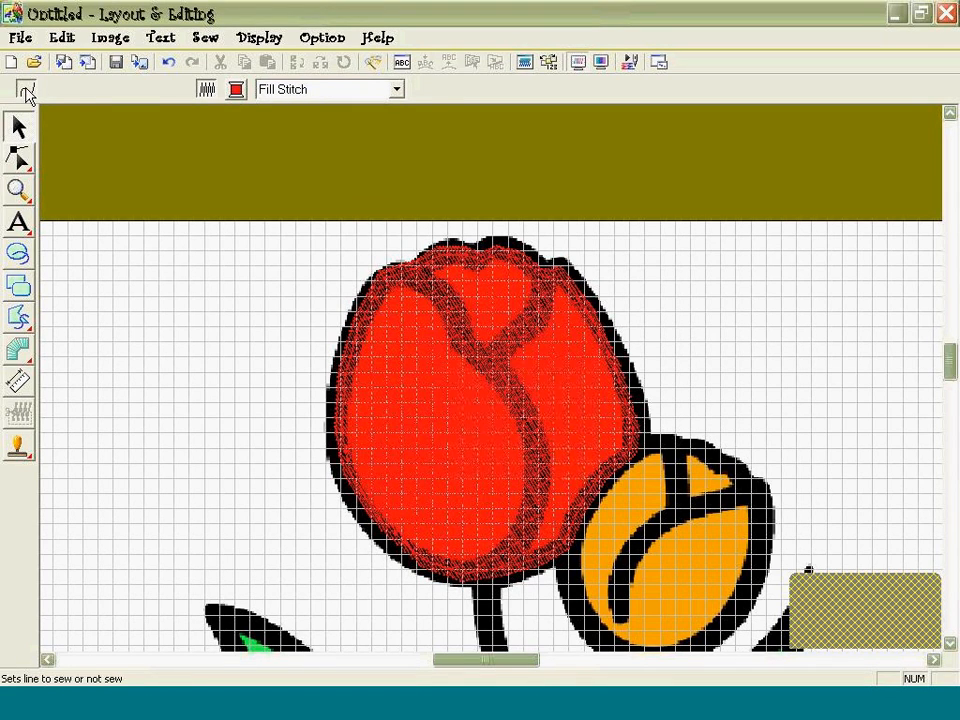
{"action": "left_click", "coordinate": [27, 90]}
{"action": "left_click", "coordinate": [207, 90]}
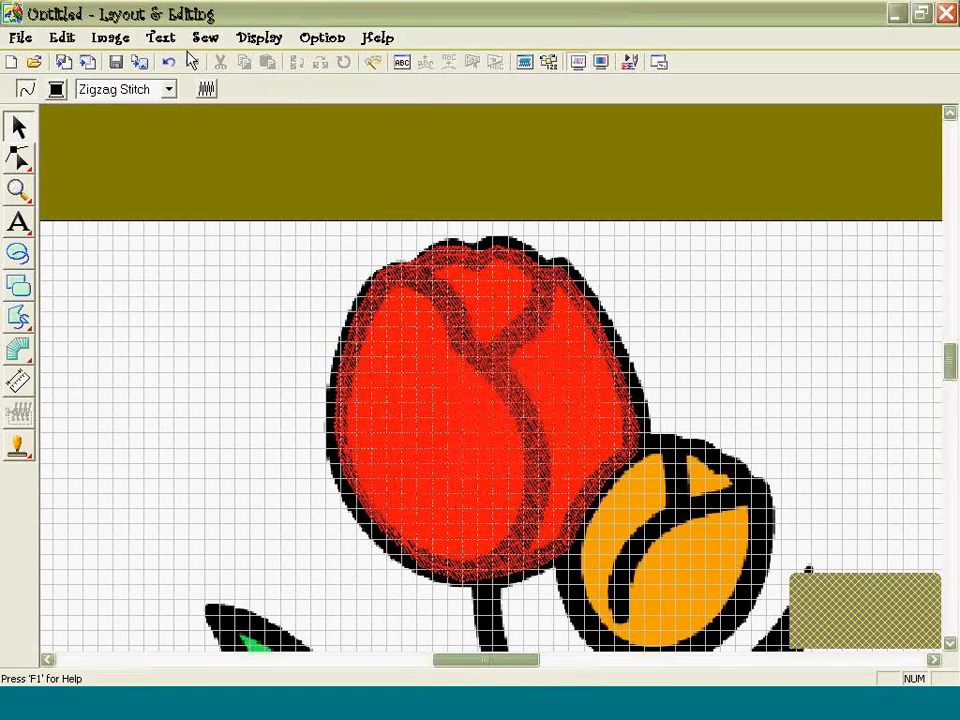
Reset the line sewing's zigzag width to the default 0.08 inch in the sewing attributes and apply it.
{"action": "left_click", "coordinate": [205, 38]}
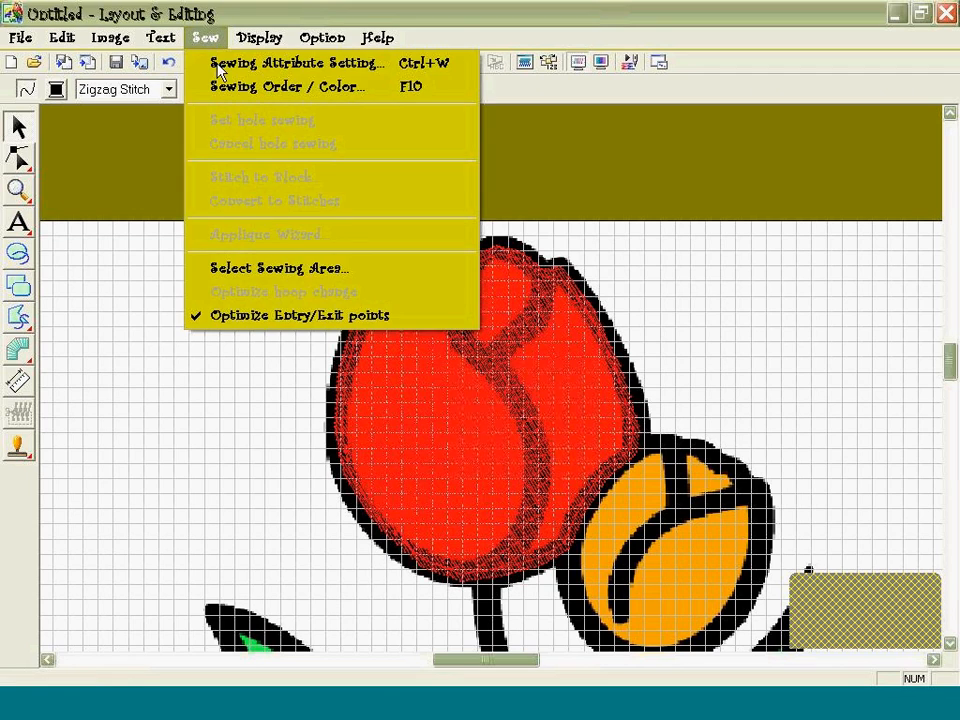
{"action": "left_click", "coordinate": [218, 69]}
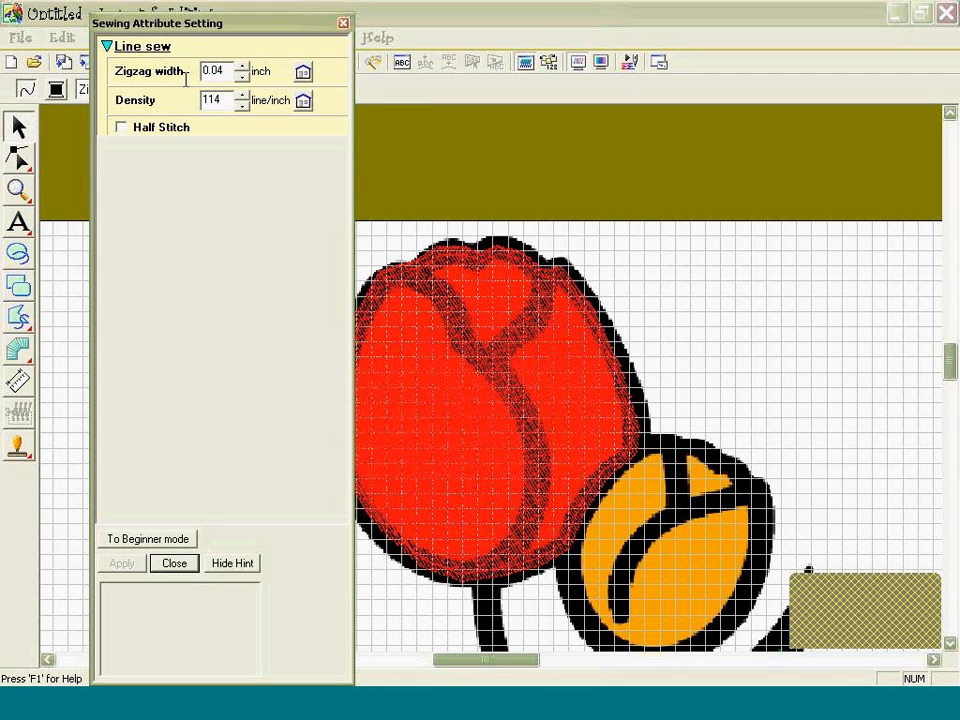
{"action": "left_click", "coordinate": [303, 74]}
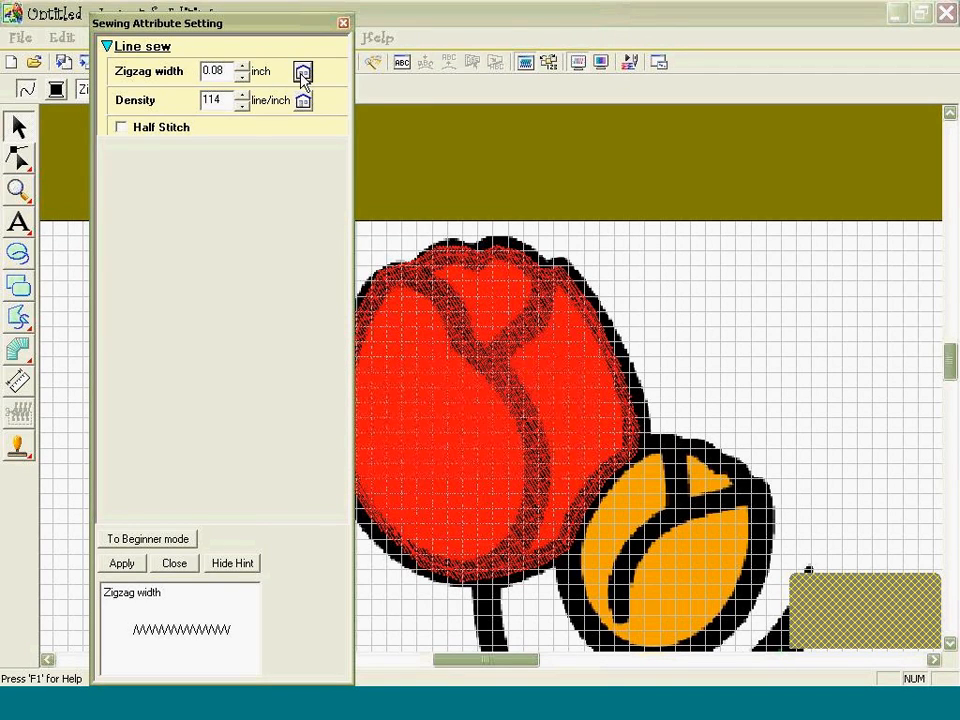
{"action": "left_click", "coordinate": [121, 564]}
{"action": "left_click", "coordinate": [175, 563]}
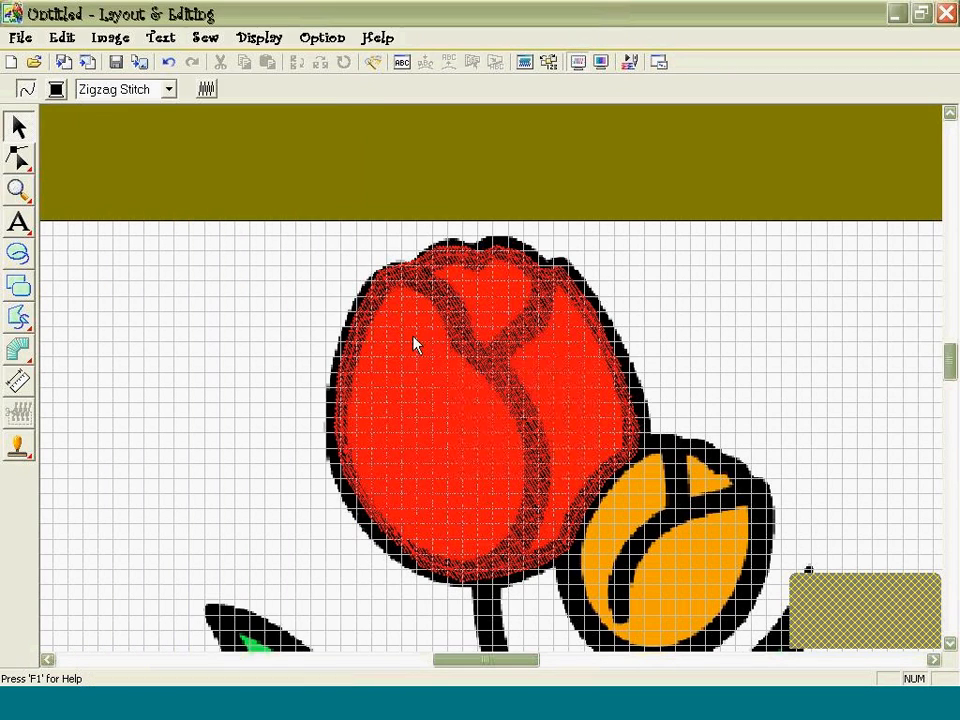
Trace the black border around the whole red tulip head as a closed straight-line path with black Zigzag Stitch and no region fill.
{"action": "left_click", "coordinate": [19, 318]}
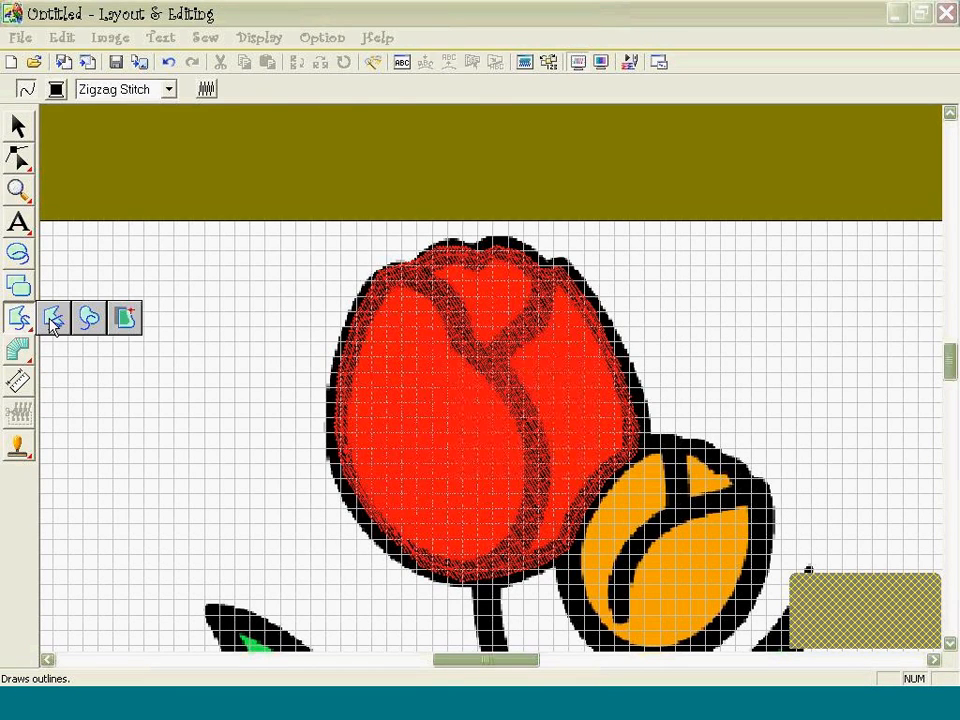
{"action": "left_click", "coordinate": [53, 320]}
{"action": "left_click", "coordinate": [28, 193]}
{"action": "left_click", "coordinate": [452, 303]}
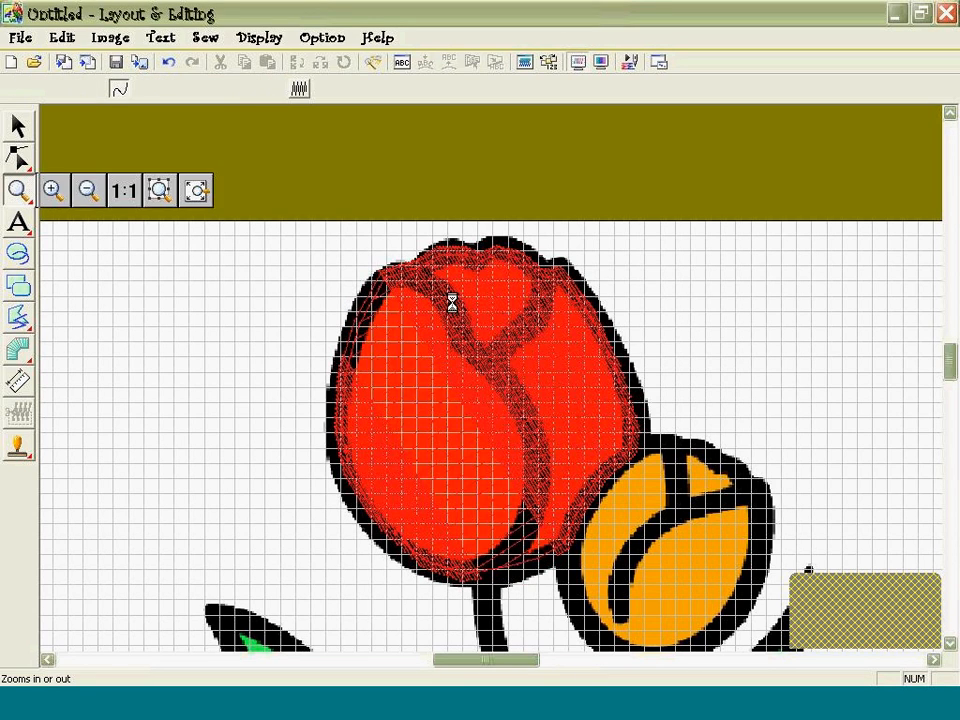
{"action": "left_click", "coordinate": [452, 303]}
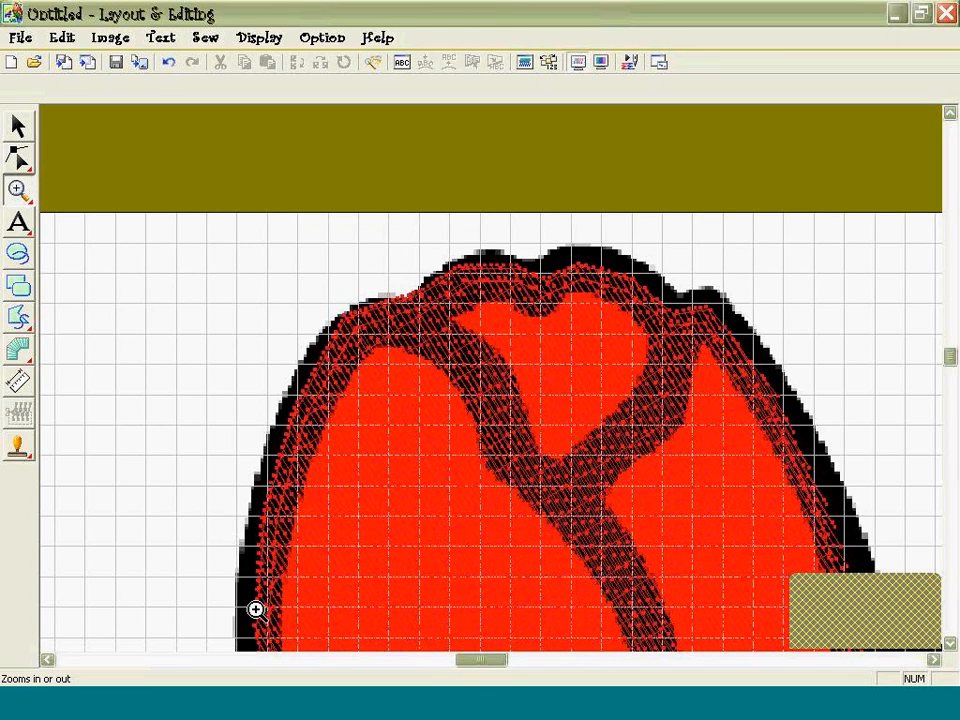
{"action": "left_click", "coordinate": [21, 320]}
{"action": "left_click", "coordinate": [54, 318]}
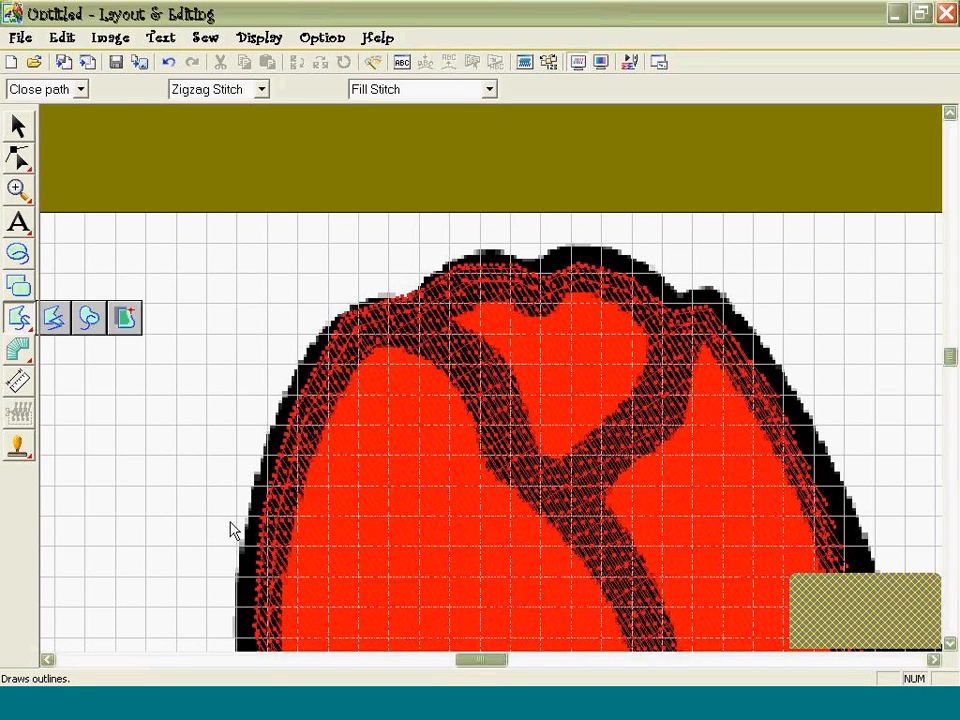
{"action": "left_click", "coordinate": [393, 303]}
{"action": "left_click", "coordinate": [346, 317]}
{"action": "left_click", "coordinate": [324, 334]}
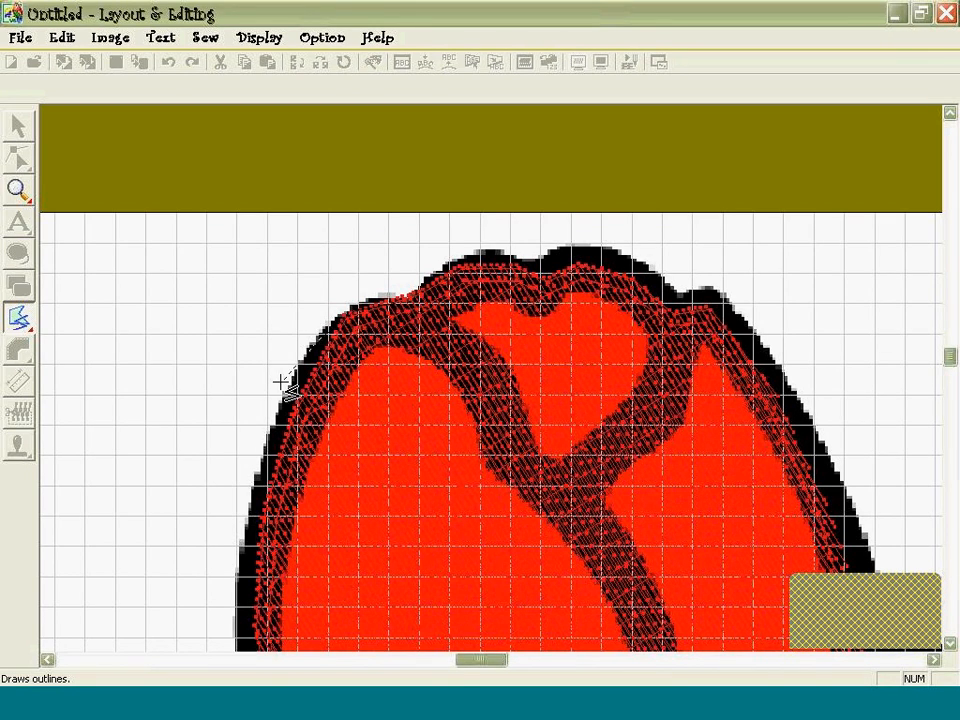
{"action": "left_click", "coordinate": [282, 405]}
{"action": "left_click", "coordinate": [235, 540]}
{"action": "left_click", "coordinate": [242, 584]}
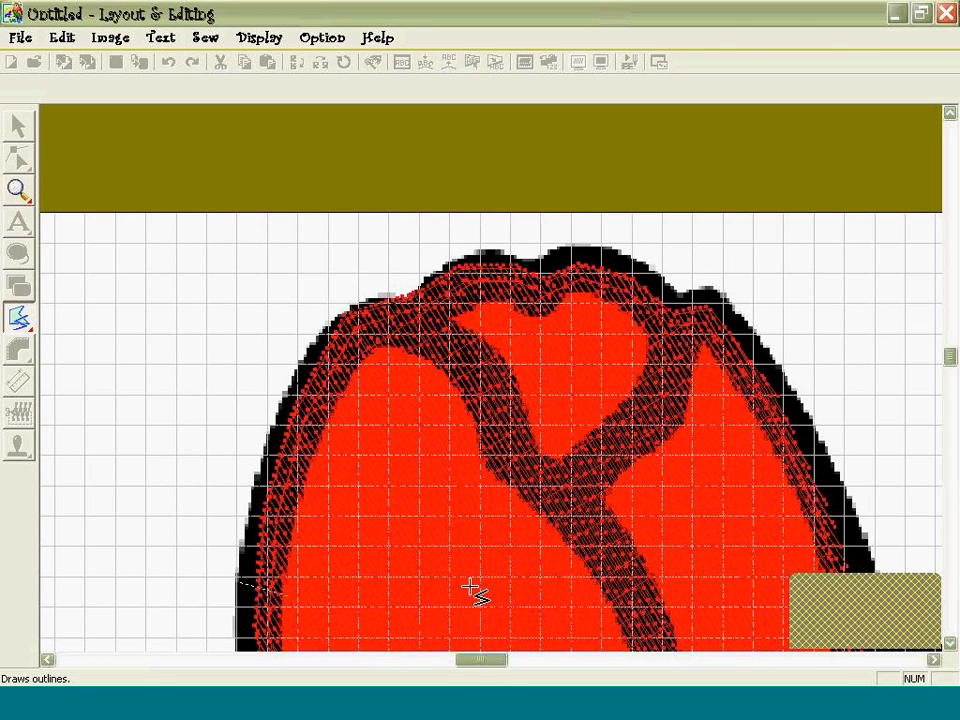
{"action": "left_click", "coordinate": [953, 643]}
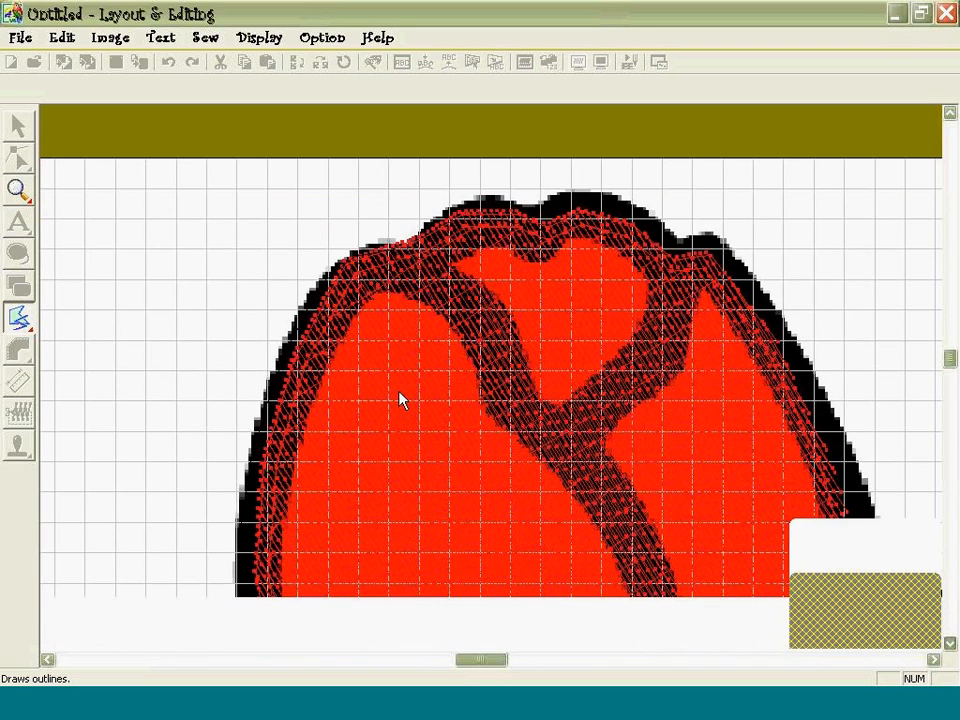
{"action": "scroll", "coordinate": [399, 396], "scroll_direction": "down", "scroll_amount": 2}
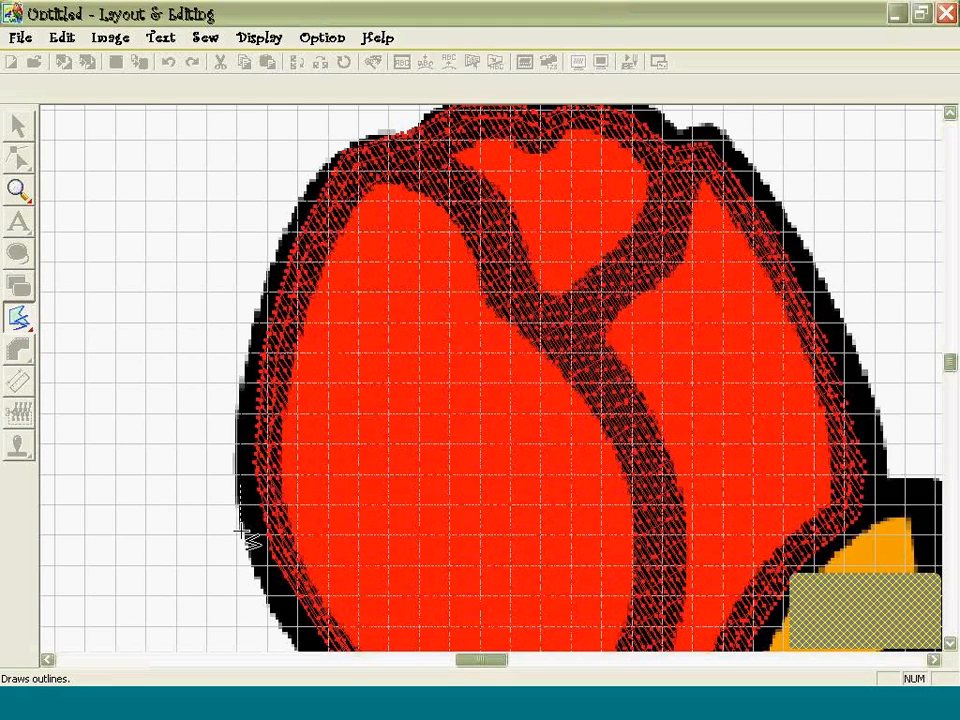
{"action": "left_click", "coordinate": [952, 644]}
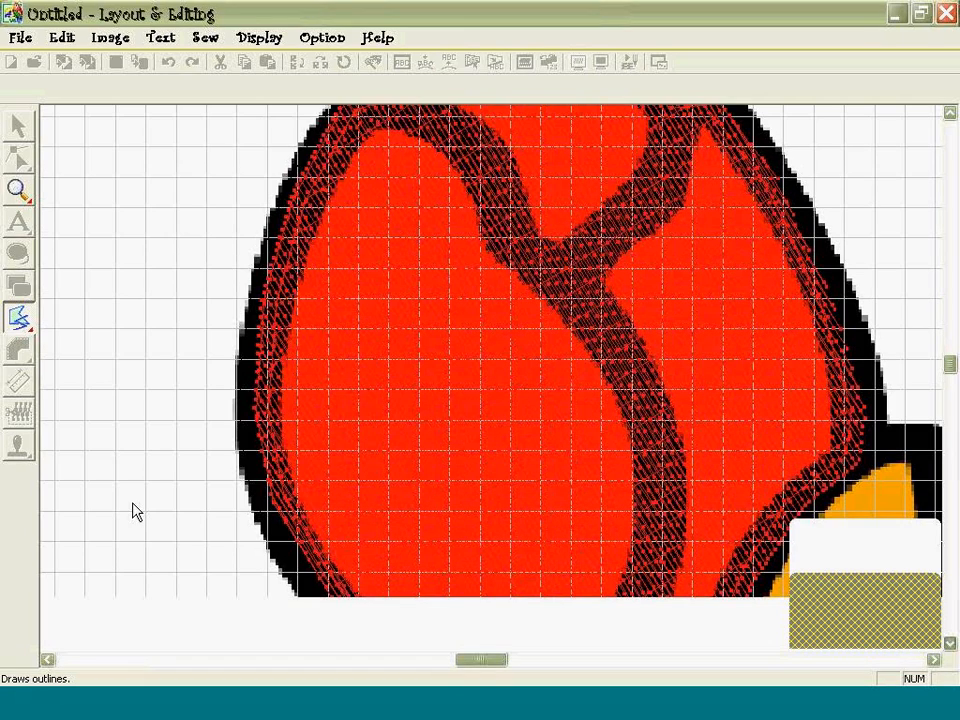
{"action": "left_click", "coordinate": [360, 606]}
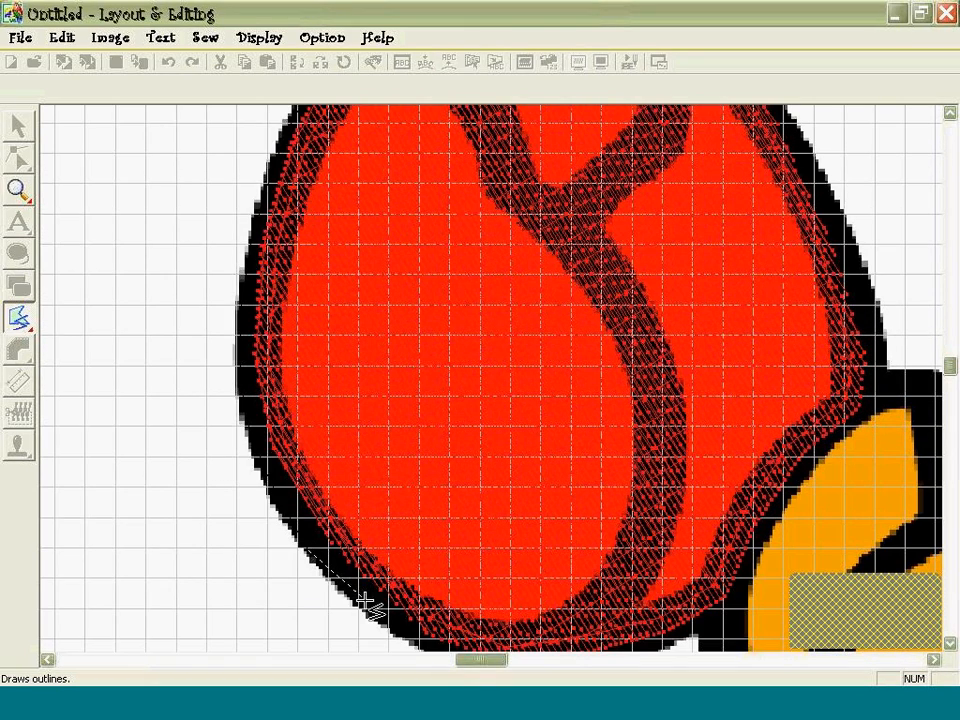
{"action": "left_click", "coordinate": [951, 645]}
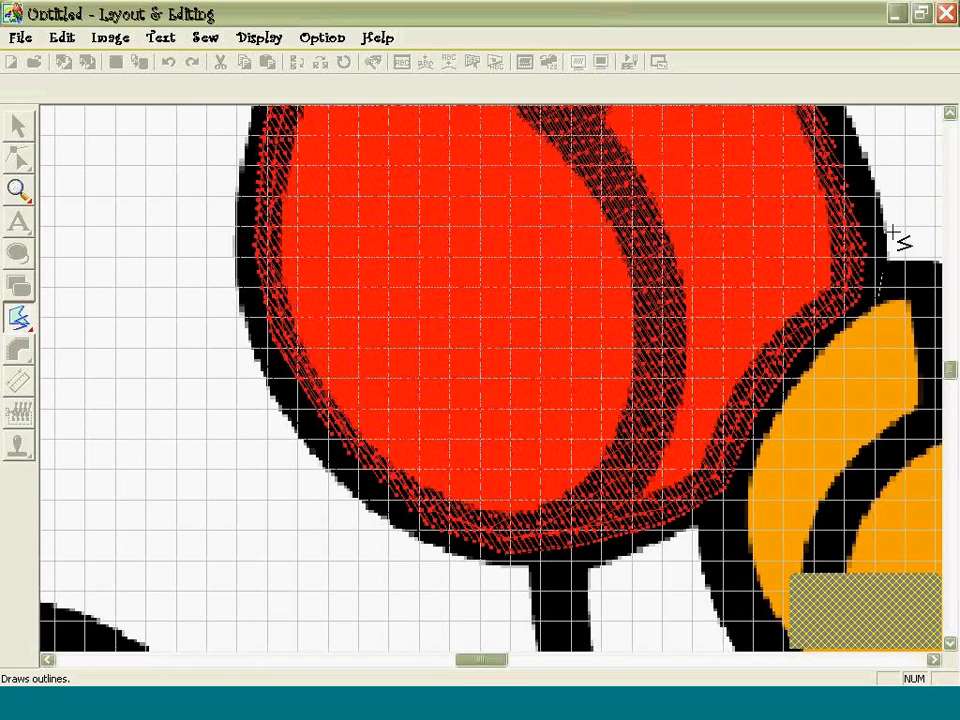
{"action": "left_click", "coordinate": [861, 187]}
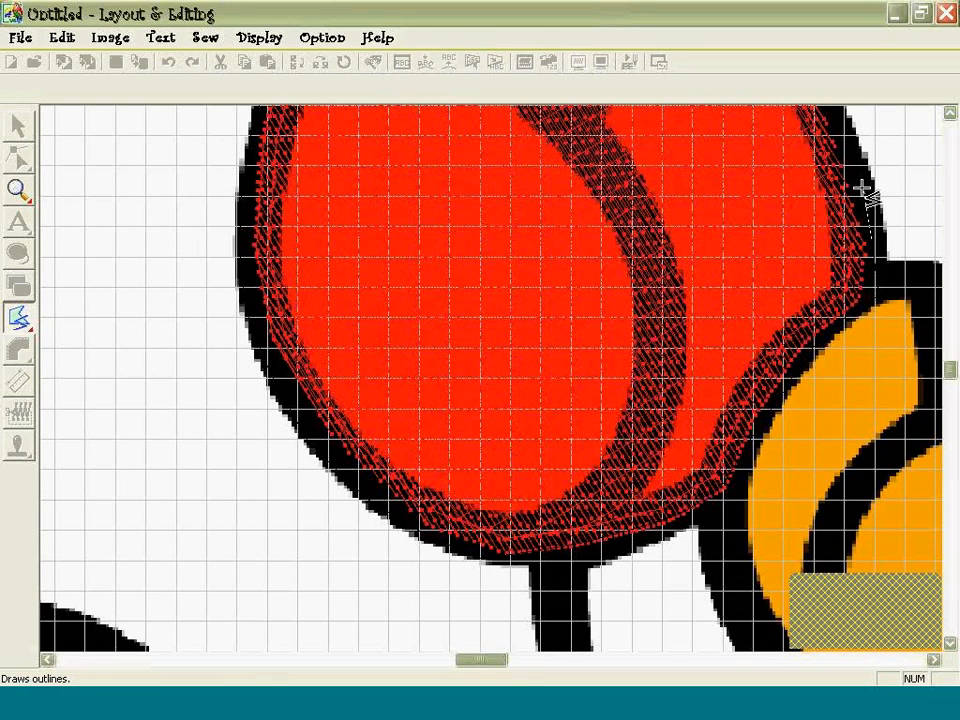
{"action": "left_click", "coordinate": [951, 114]}
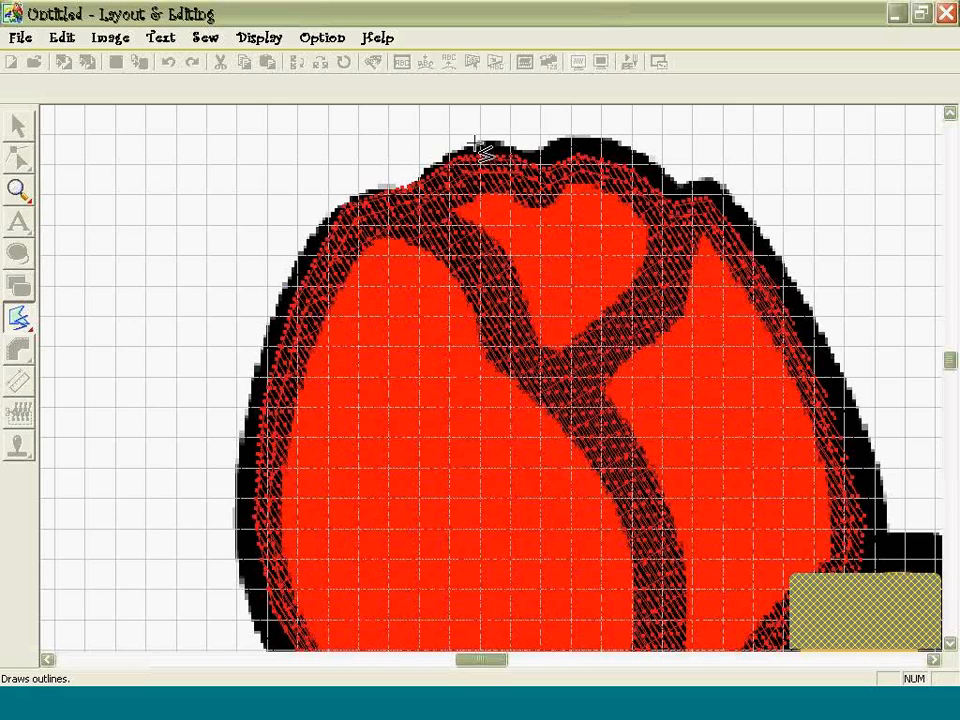
{"action": "double_click", "coordinate": [436, 167]}
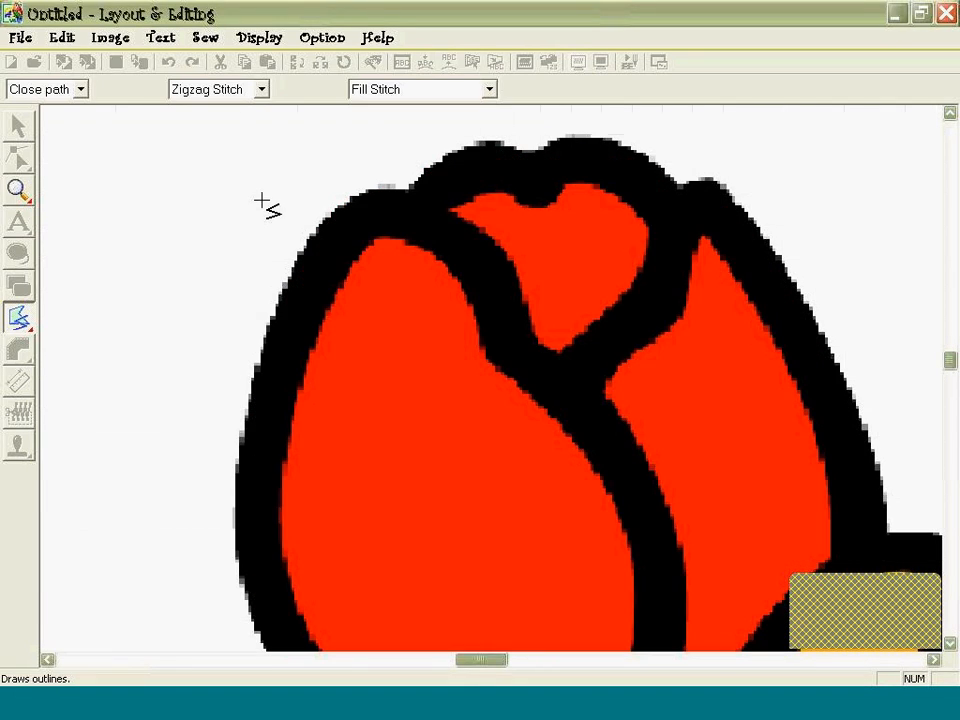
Examine the tulip head's fill and outline in a magnified realistic preview, and return to the stitch view to inspect its left edge.
{"action": "left_click", "coordinate": [17, 190]}
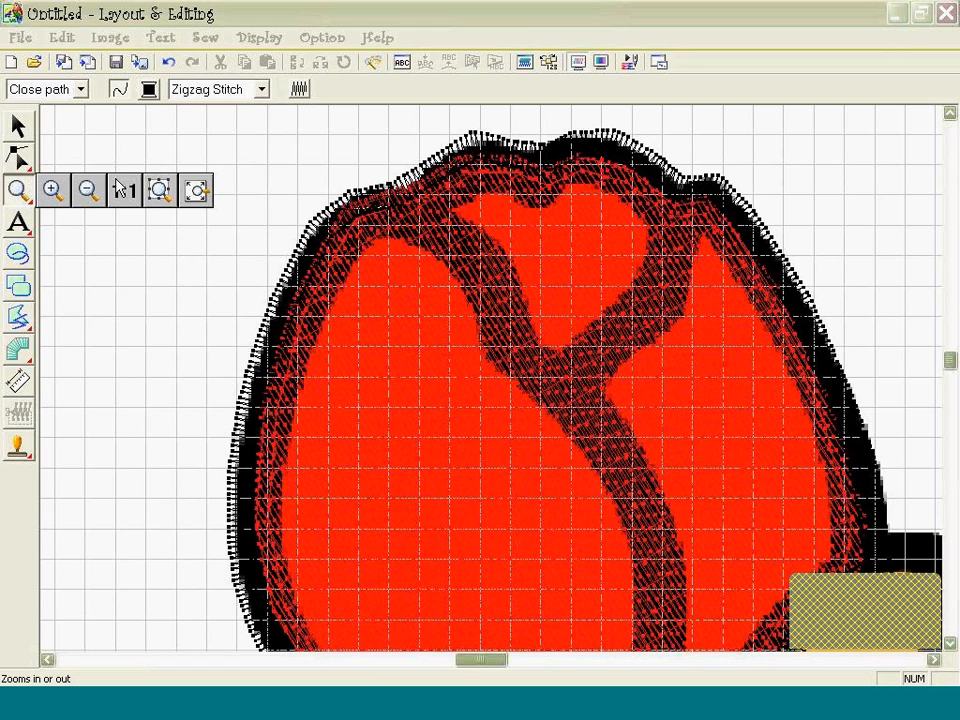
{"action": "left_click", "coordinate": [118, 185]}
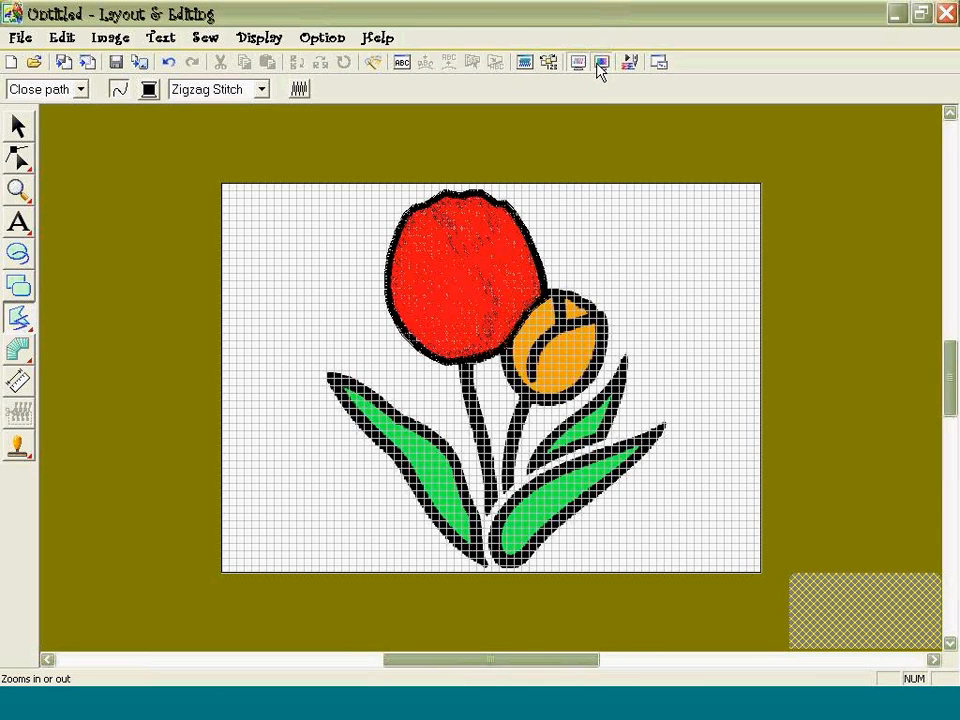
{"action": "left_click", "coordinate": [600, 63]}
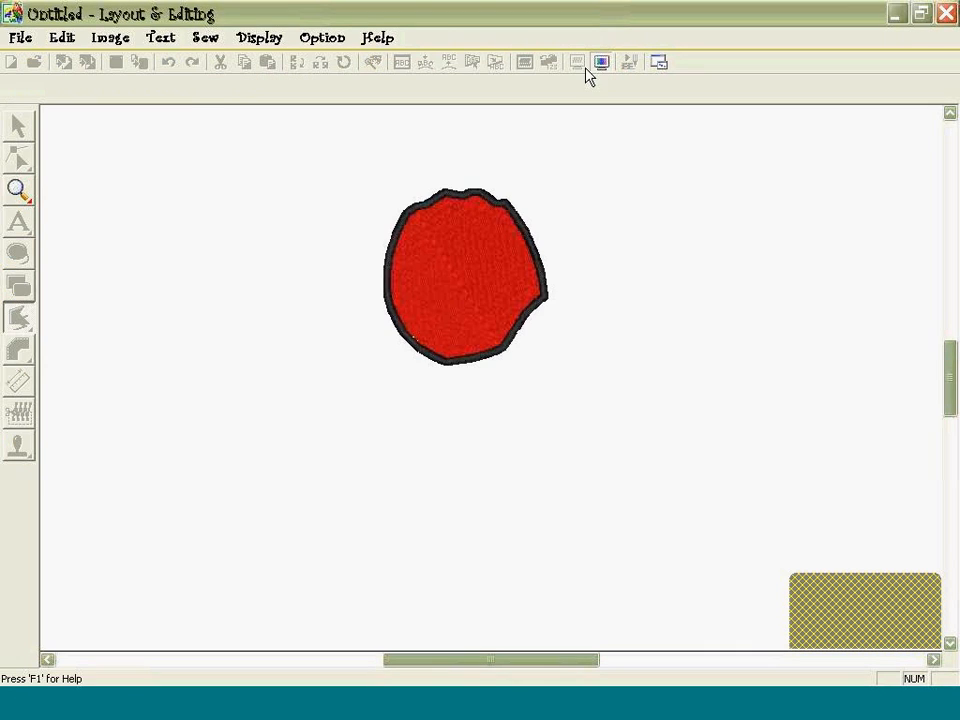
{"action": "left_click", "coordinate": [18, 192]}
{"action": "left_click", "coordinate": [499, 298]}
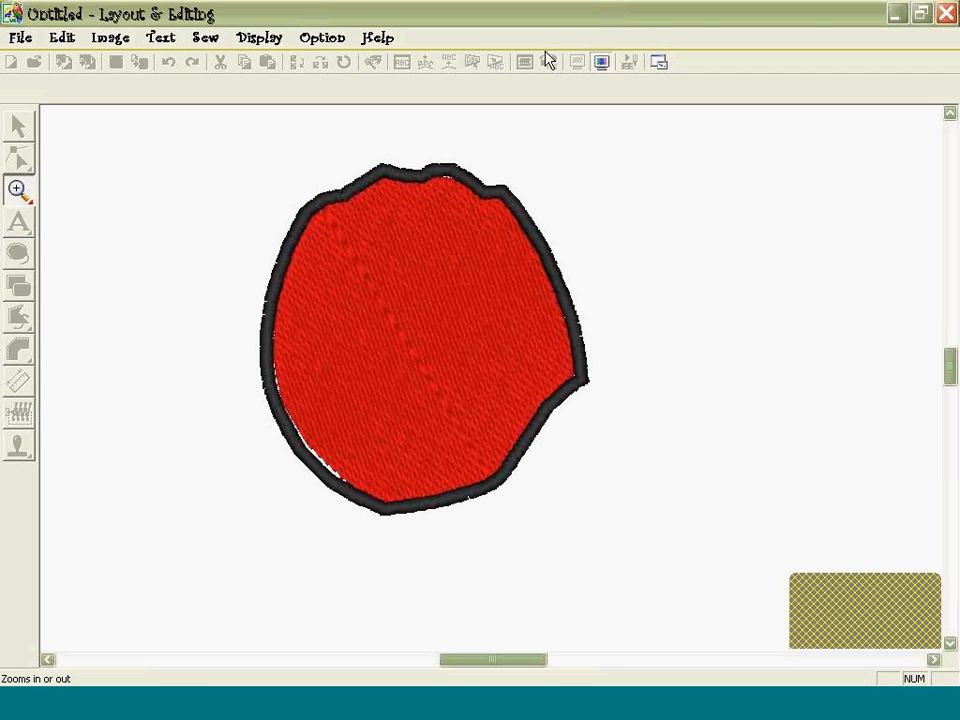
{"action": "left_click", "coordinate": [17, 189]}
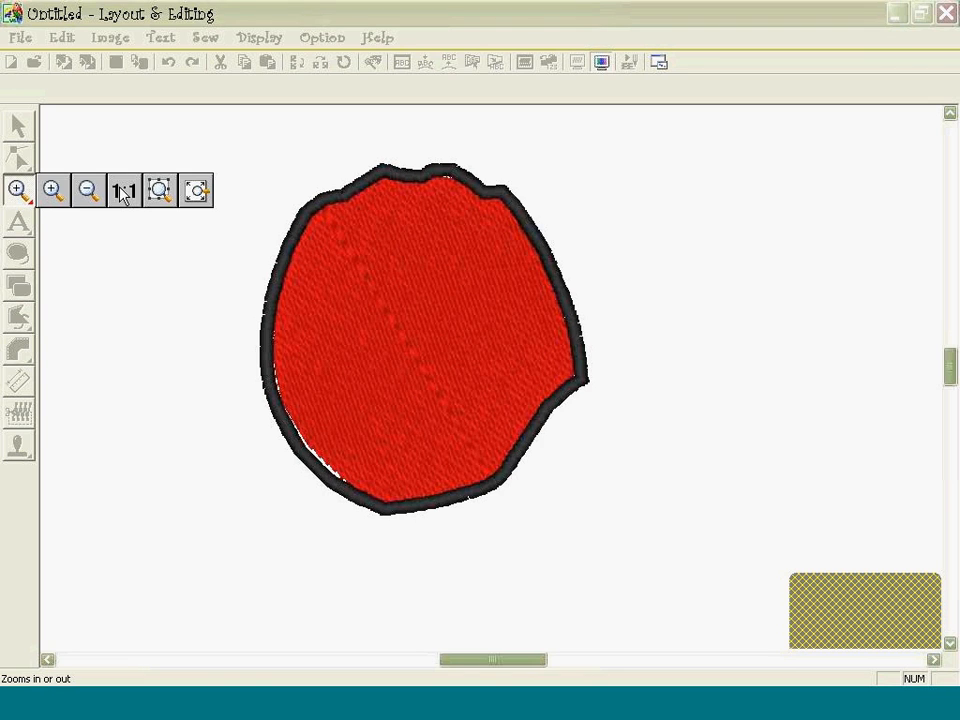
{"action": "left_click", "coordinate": [606, 59]}
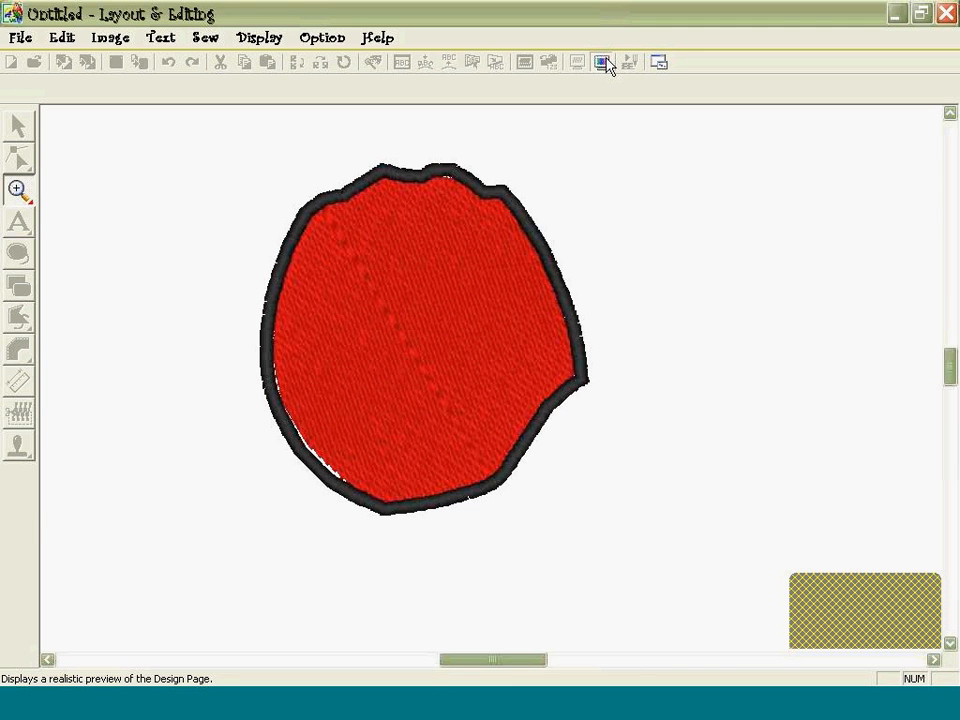
{"action": "left_click", "coordinate": [606, 62]}
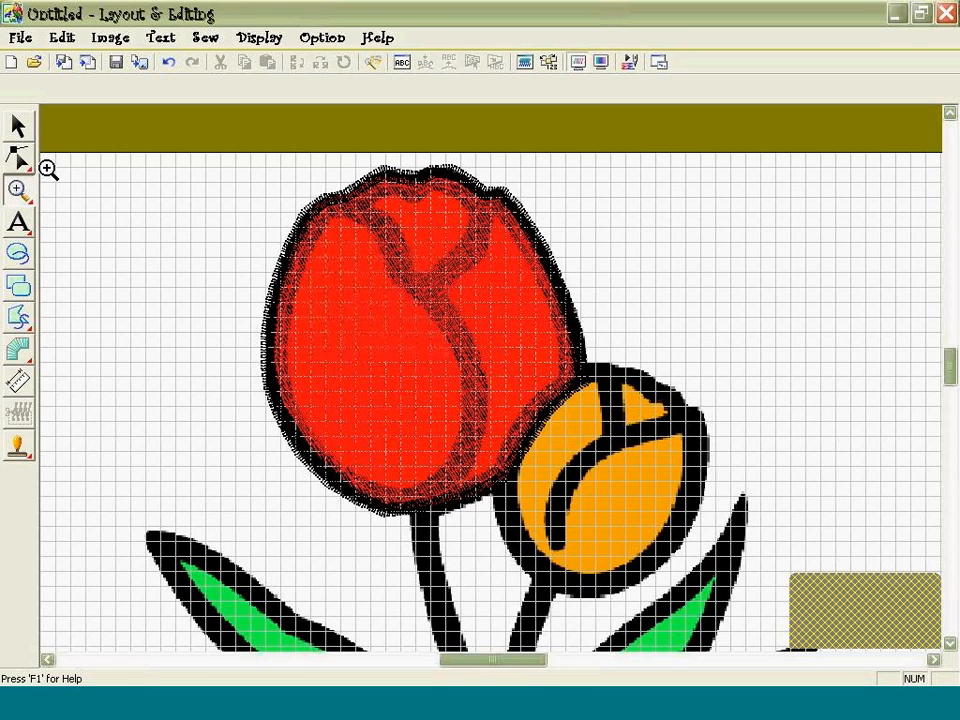
{"action": "left_click", "coordinate": [18, 191]}
{"action": "left_click", "coordinate": [281, 378]}
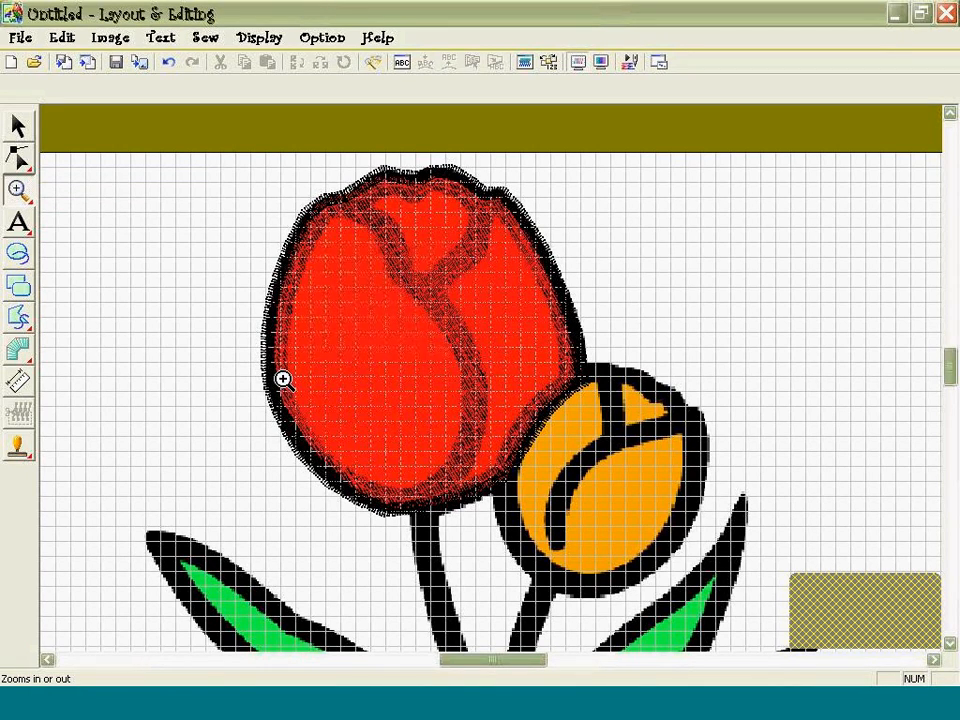
Magnify the tulip head and open the sewing order and colour list to check the red fill and black outline objects.
{"action": "left_click", "coordinate": [283, 379]}
{"action": "left_click", "coordinate": [934, 660]}
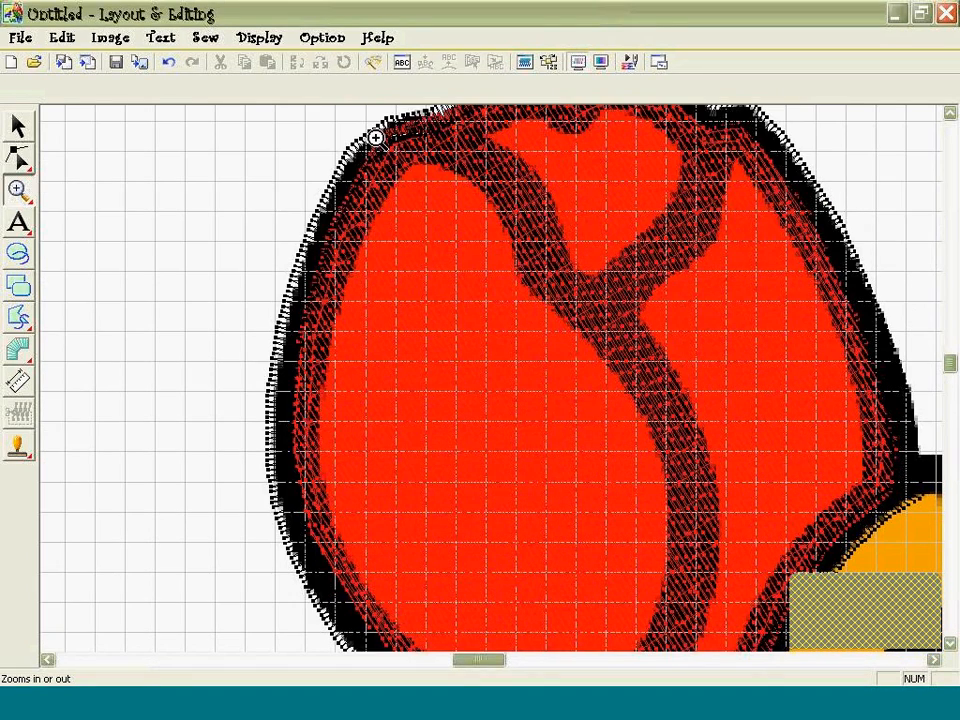
{"action": "left_click", "coordinate": [18, 127]}
{"action": "left_click", "coordinate": [207, 38]}
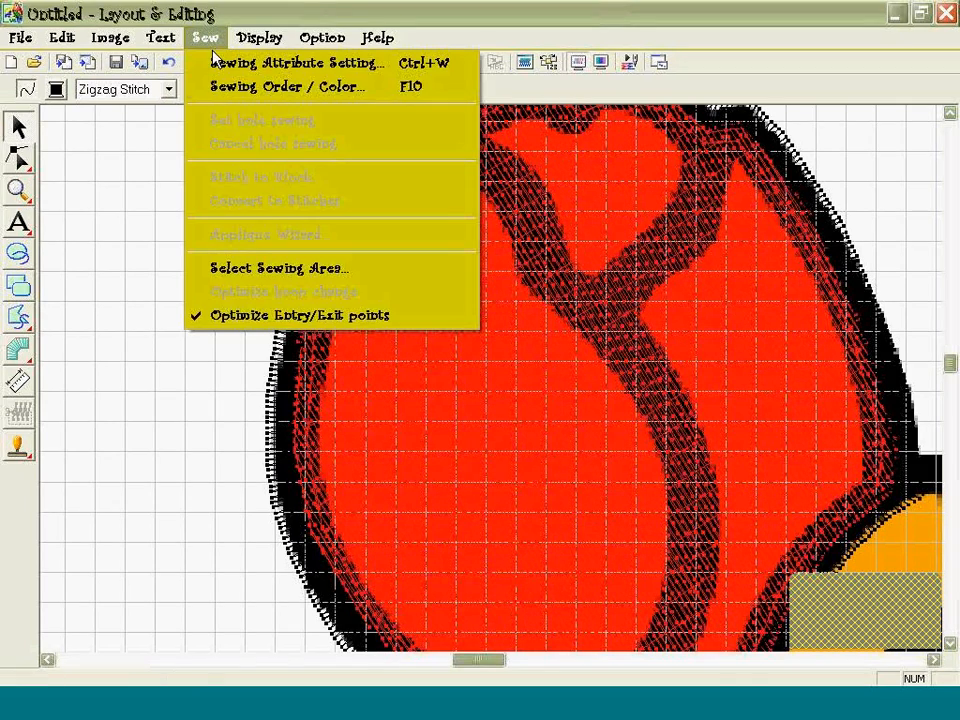
{"action": "left_click", "coordinate": [225, 88]}
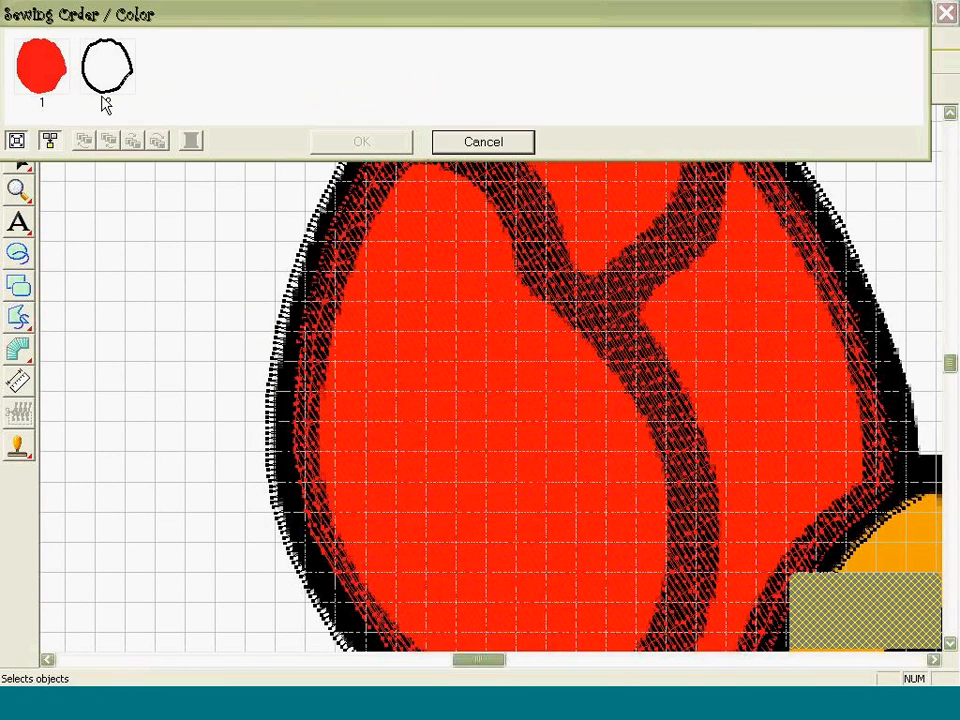
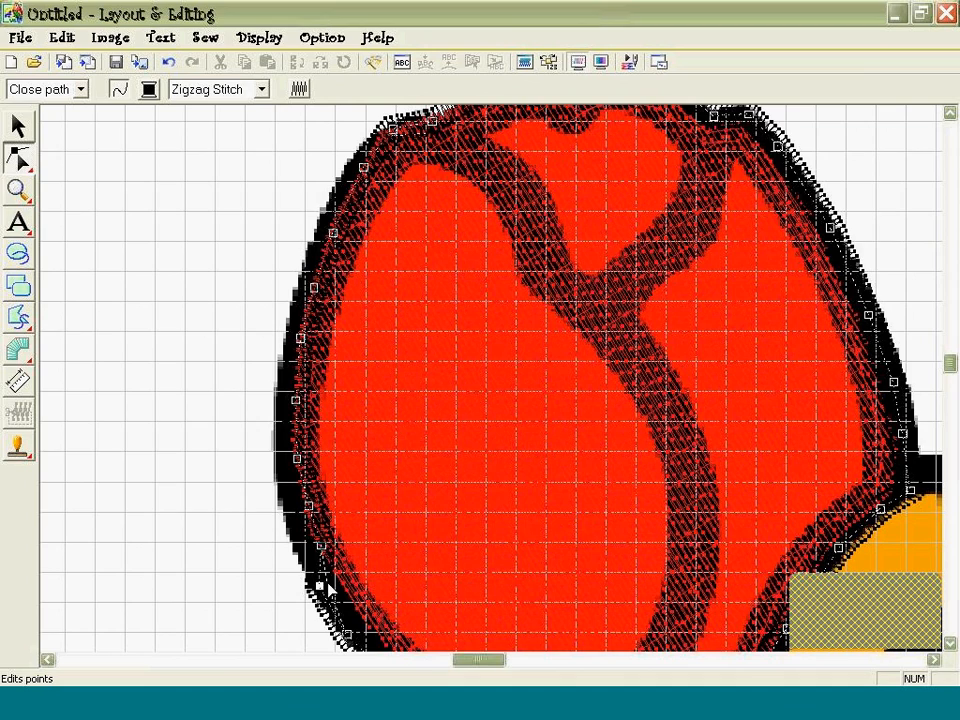
Move the black zigzag outline's points along the tulip head's lower-left edge inward so the stitches overlap the red fill.
{"action": "key", "text": "Delete"}
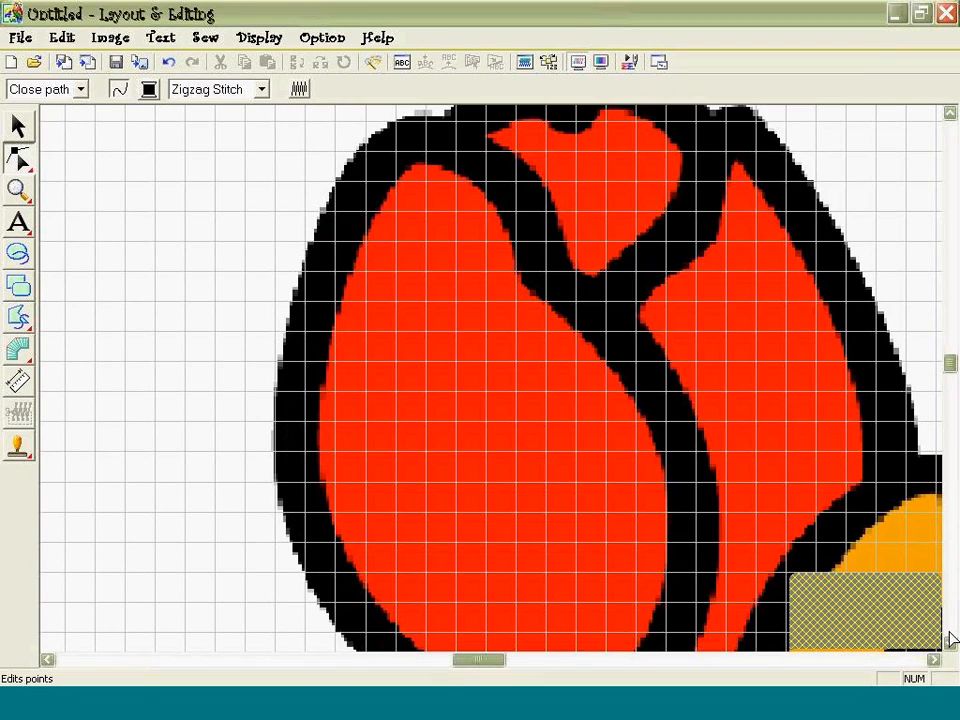
{"action": "key", "text": "ctrl+z"}
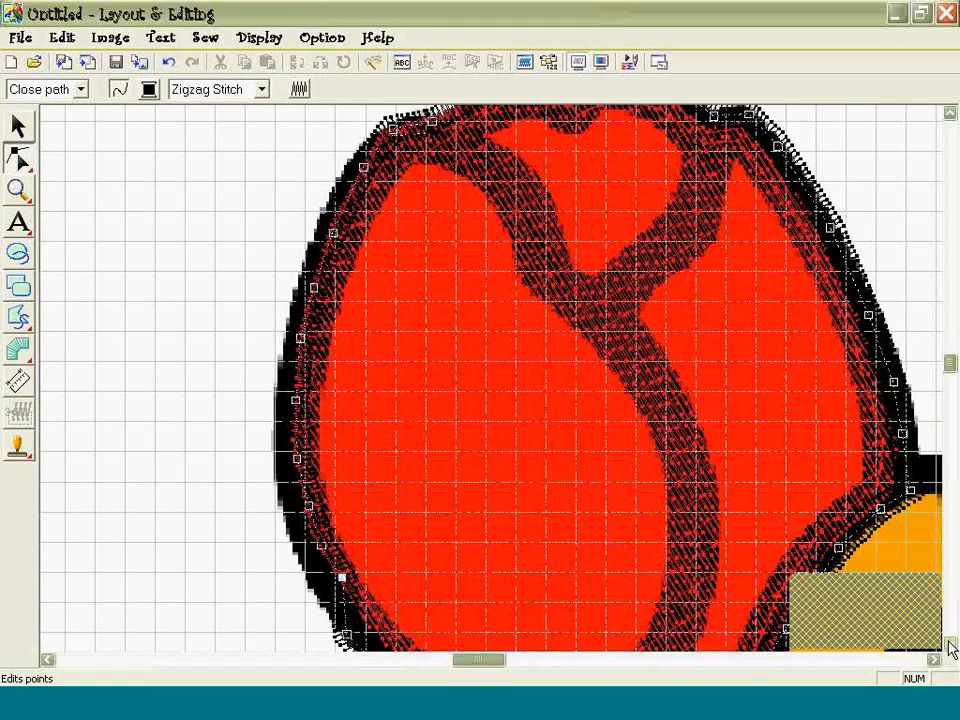
{"action": "scroll", "coordinate": [435, 437], "scroll_direction": "down", "scroll_amount": 1}
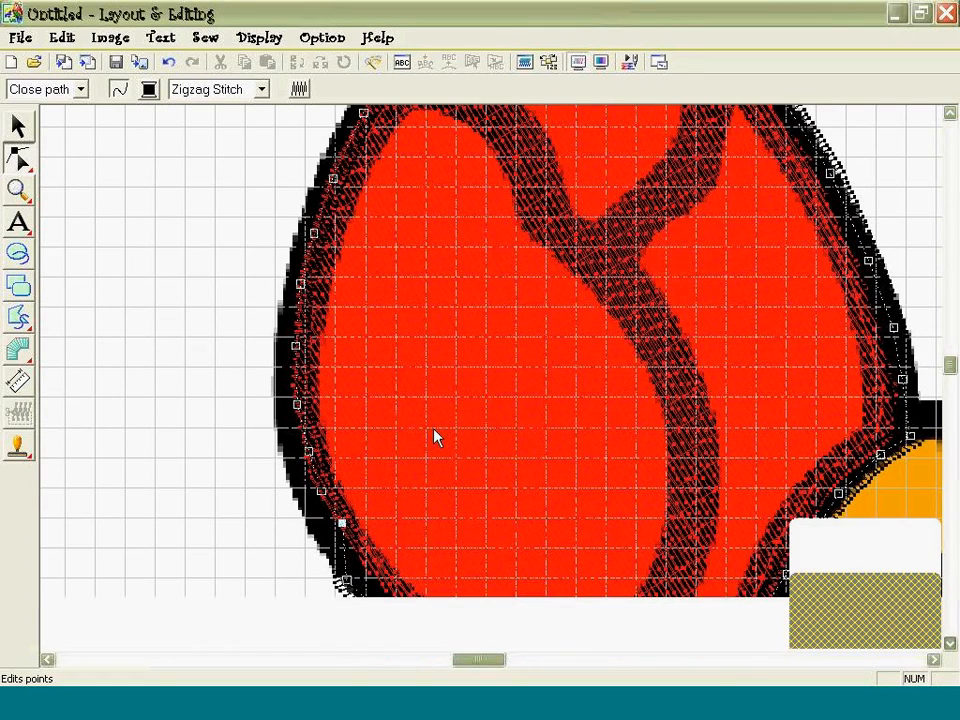
{"action": "scroll", "coordinate": [435, 437], "scroll_direction": "down", "scroll_amount": 3}
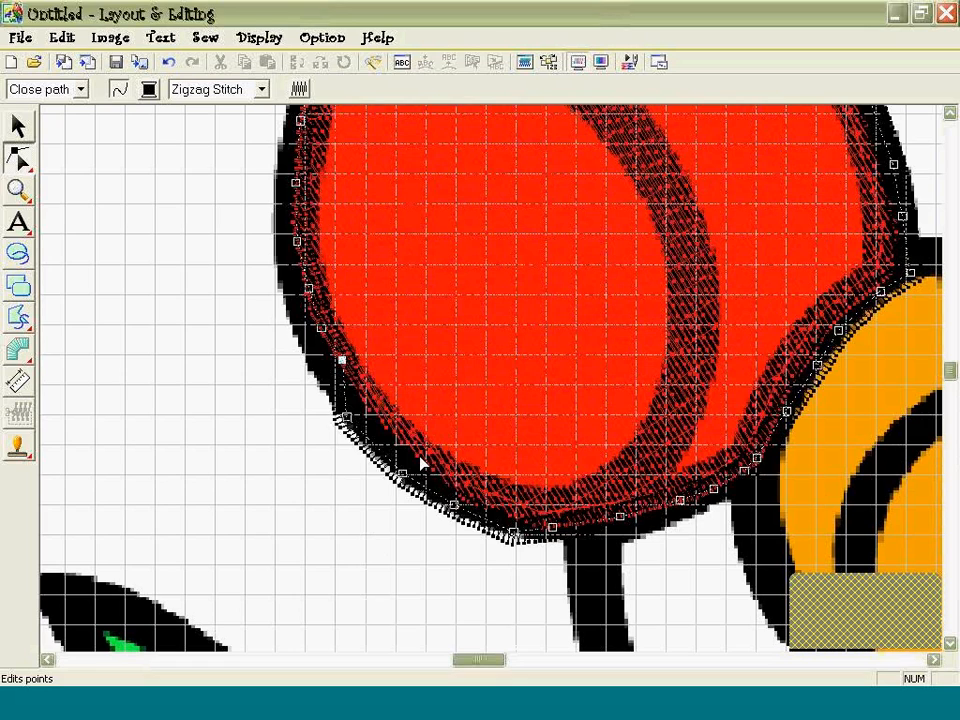
{"action": "left_click", "coordinate": [508, 548]}
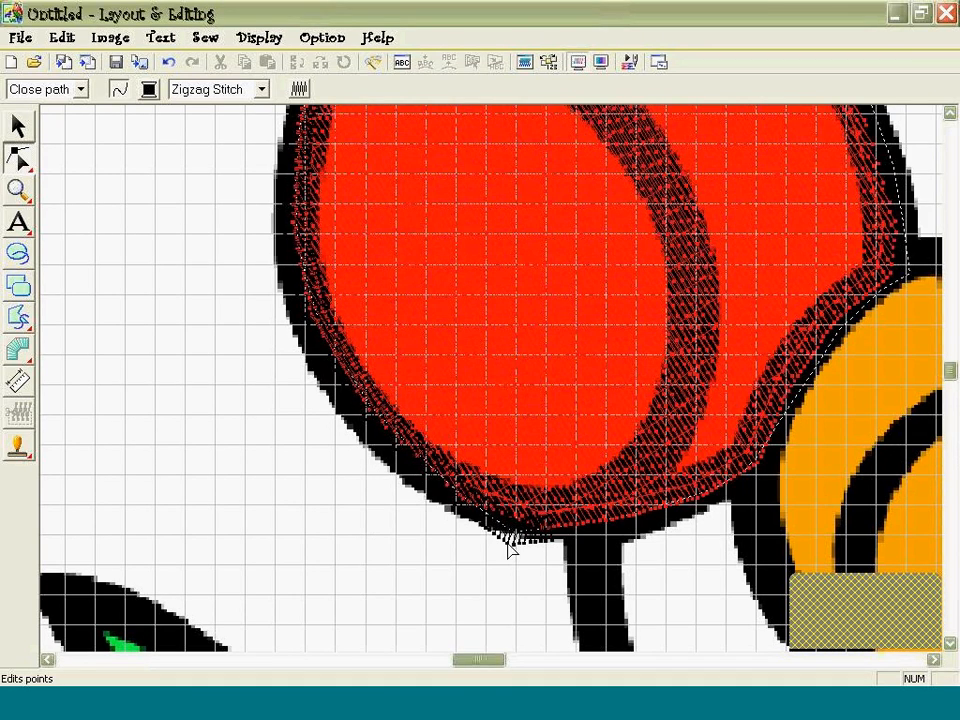
{"action": "left_click", "coordinate": [510, 531]}
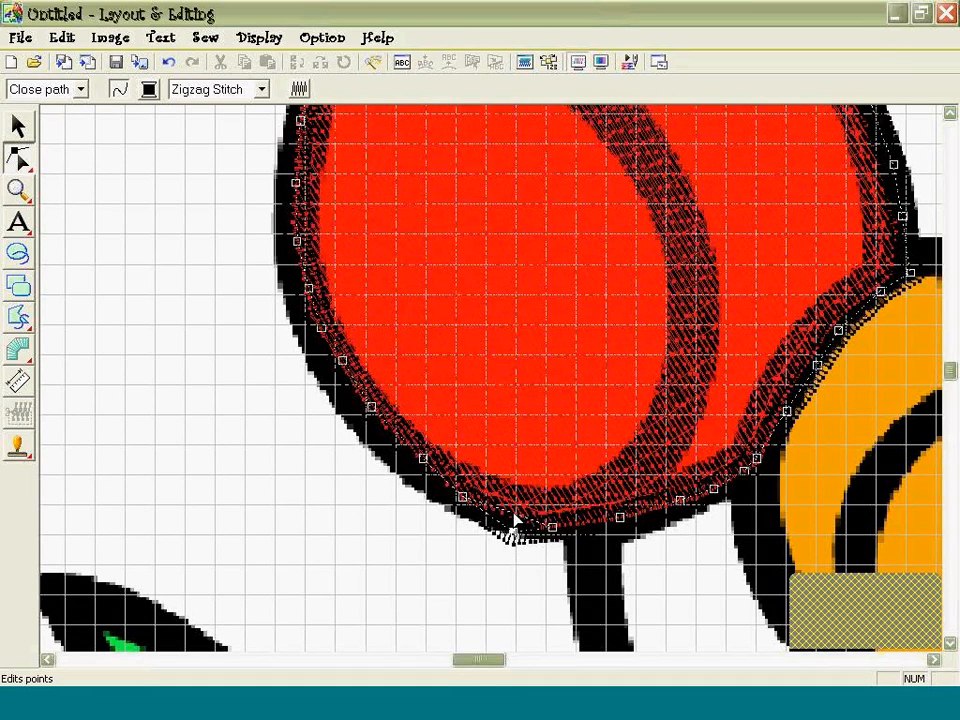
Adjust the outline's points along the bottom edge above the stem, adding one there to follow the curve.
{"action": "left_click", "coordinate": [556, 538]}
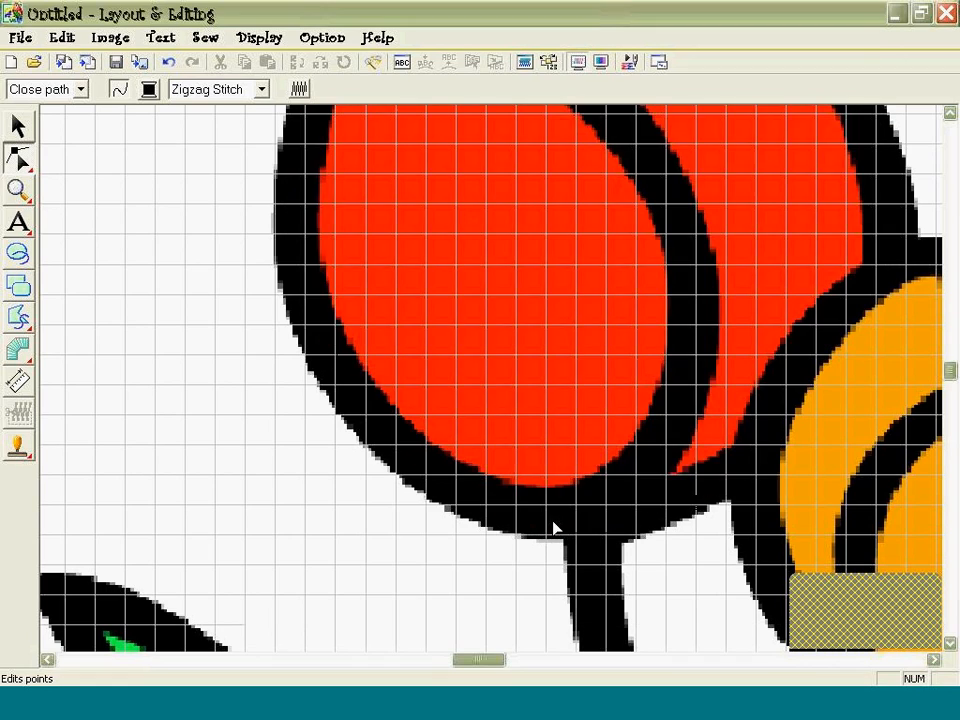
{"action": "left_click", "coordinate": [624, 521]}
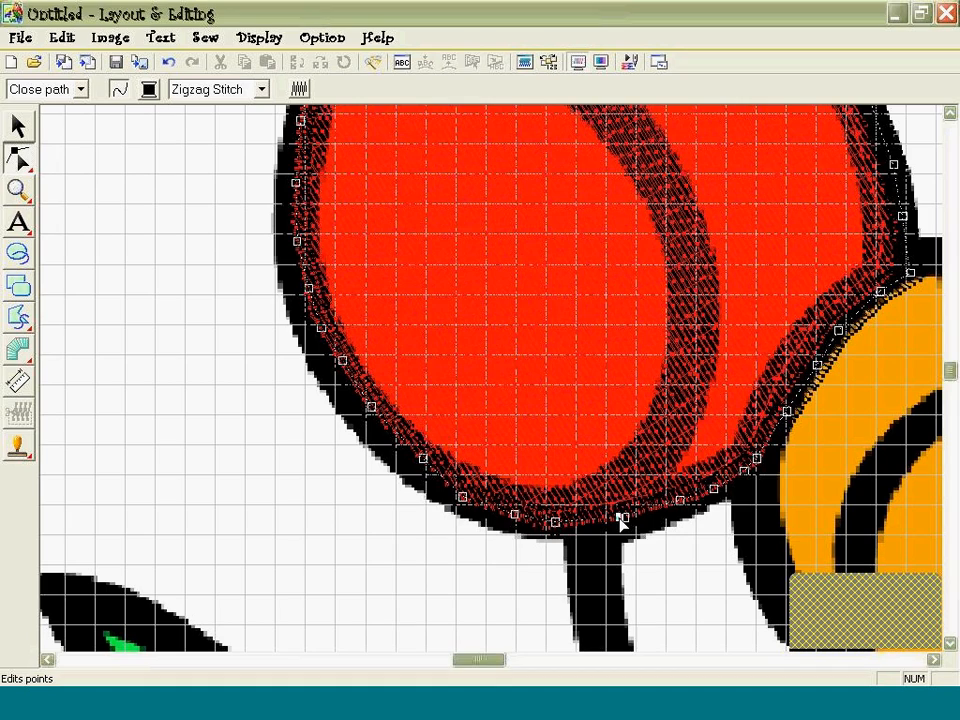
{"action": "left_click", "coordinate": [624, 518]}
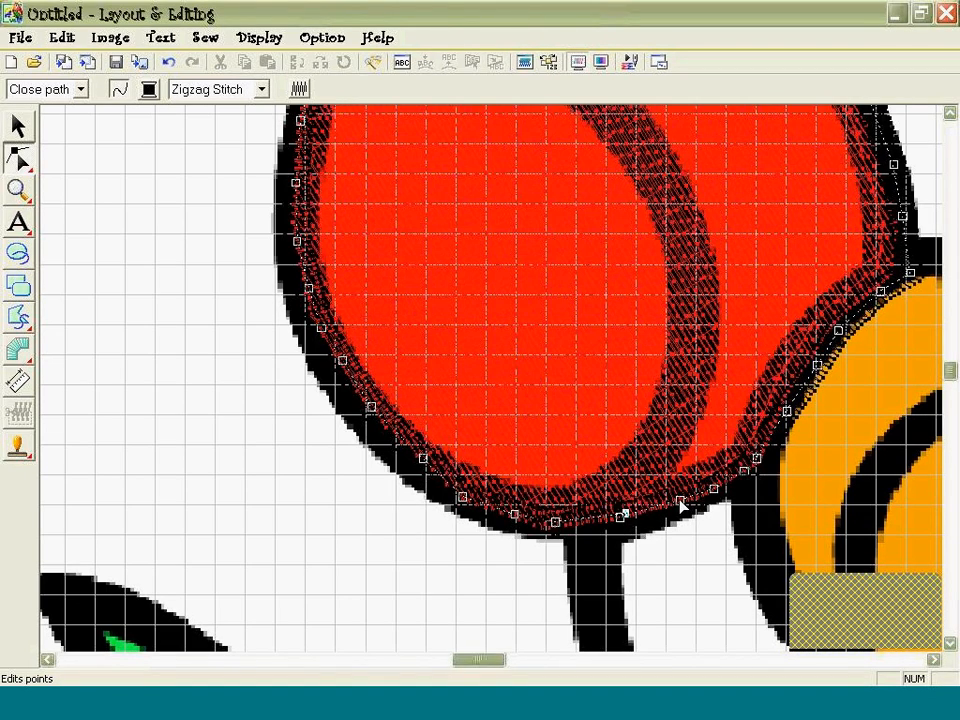
{"action": "left_click", "coordinate": [681, 502]}
{"action": "key", "text": "Delete"}
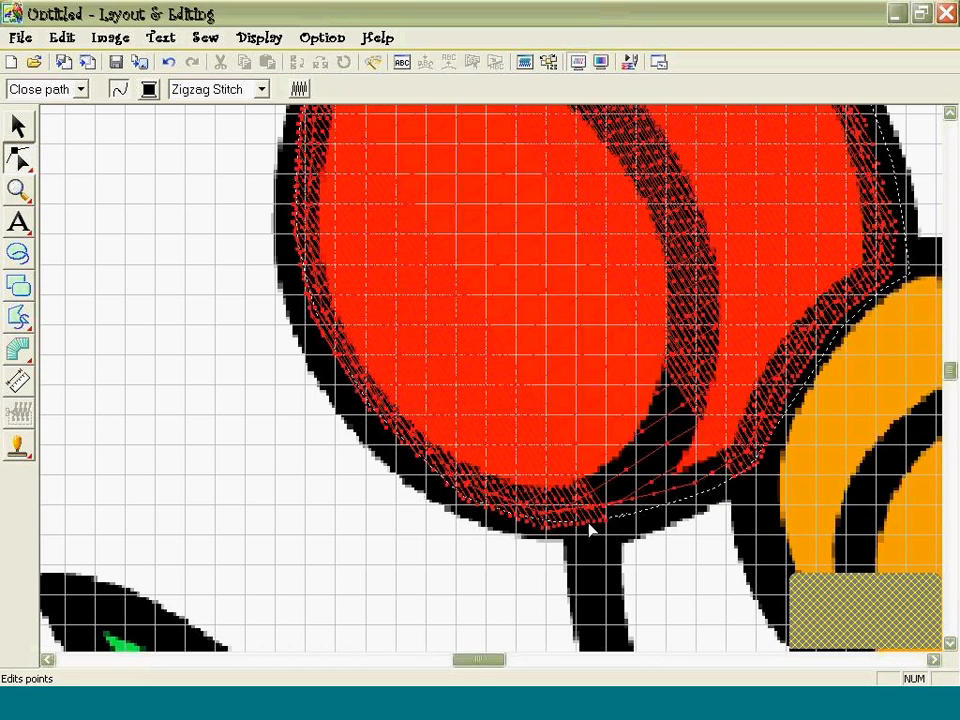
Add and shift outline points along the edge bordering the orange bud so the zigzag stays off the orange area.
{"action": "left_click", "coordinate": [934, 659]}
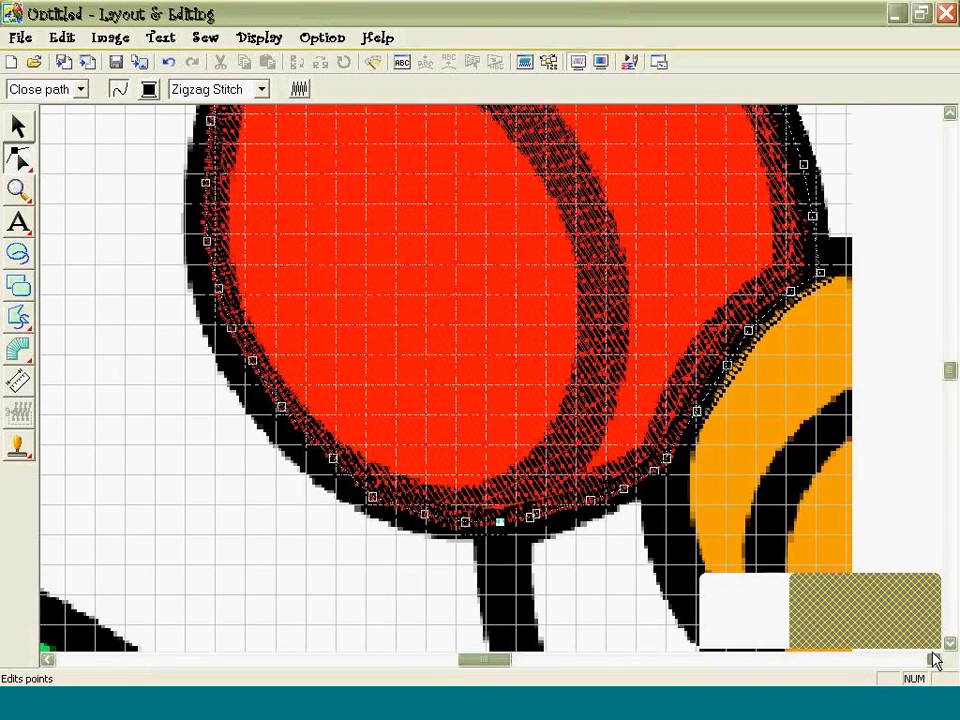
{"action": "left_click", "coordinate": [934, 659]}
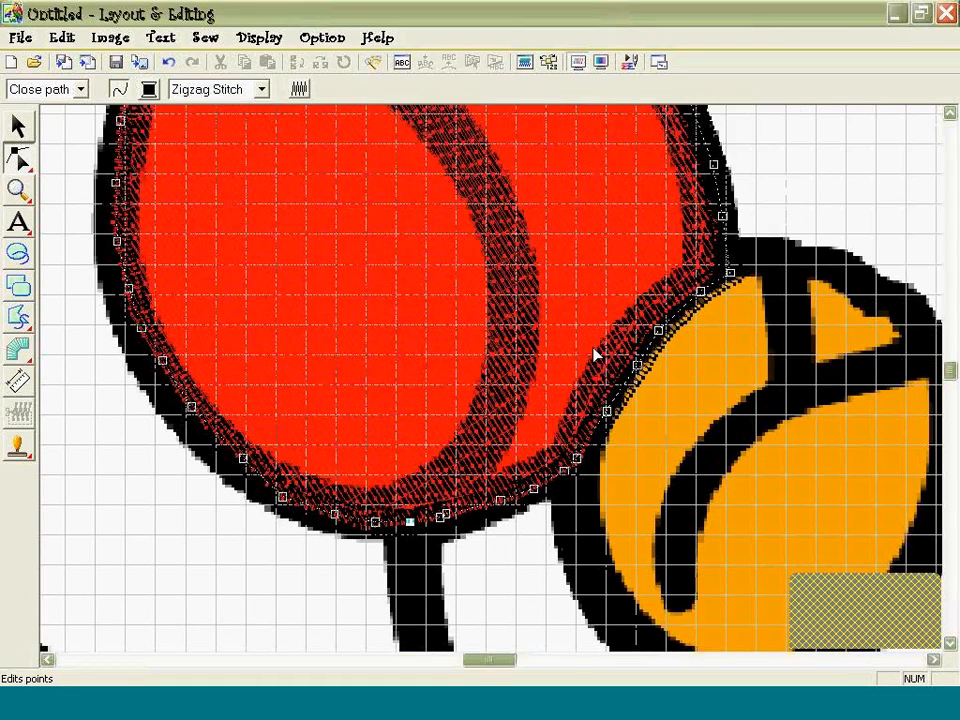
{"action": "left_click", "coordinate": [594, 431]}
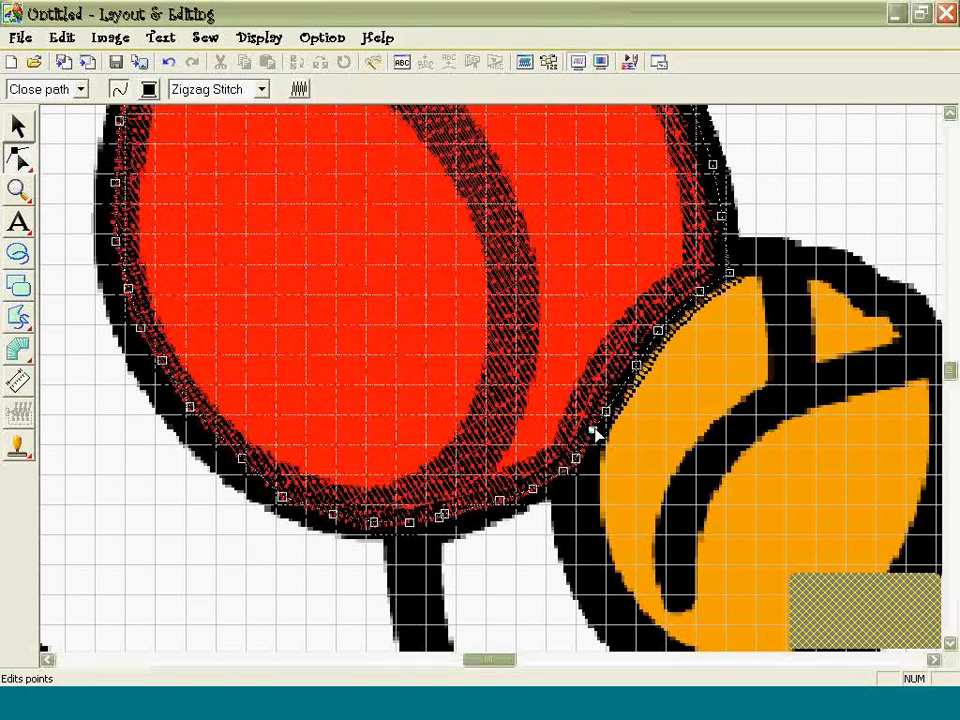
{"action": "left_click", "coordinate": [606, 412]}
{"action": "left_click", "coordinate": [633, 366]}
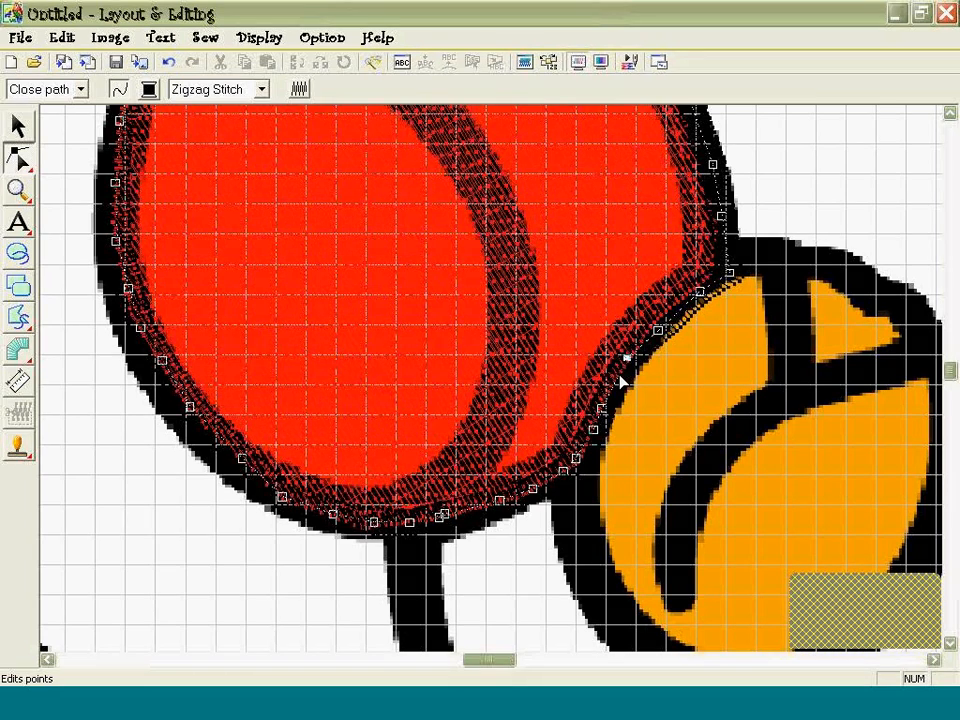
{"action": "left_click", "coordinate": [619, 377]}
{"action": "left_click", "coordinate": [677, 310]}
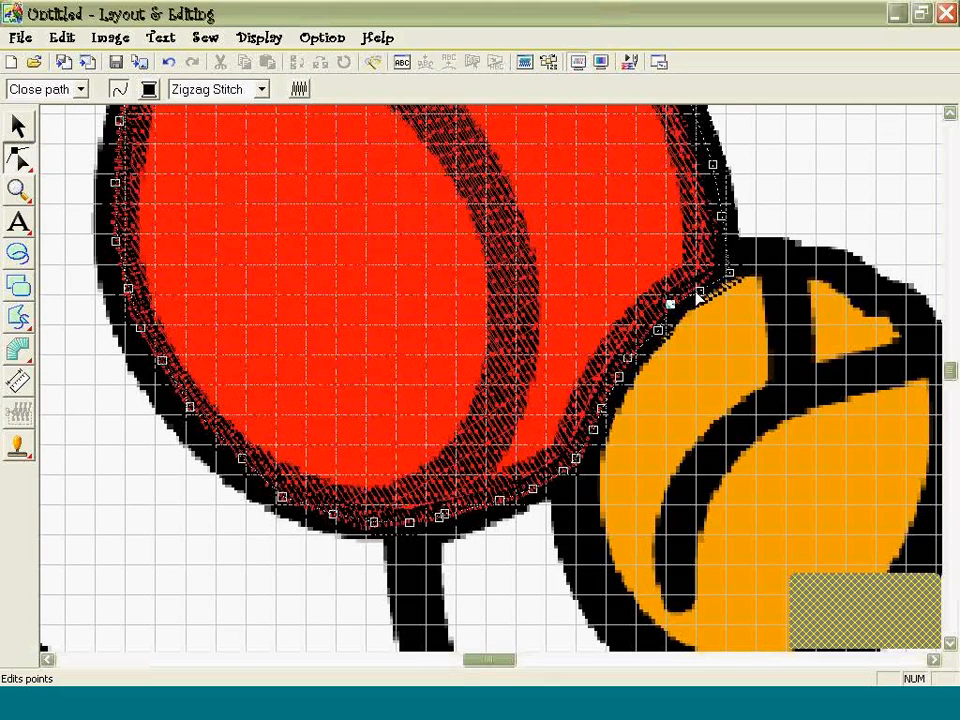
{"action": "left_click", "coordinate": [699, 287]}
{"action": "left_click", "coordinate": [648, 320]}
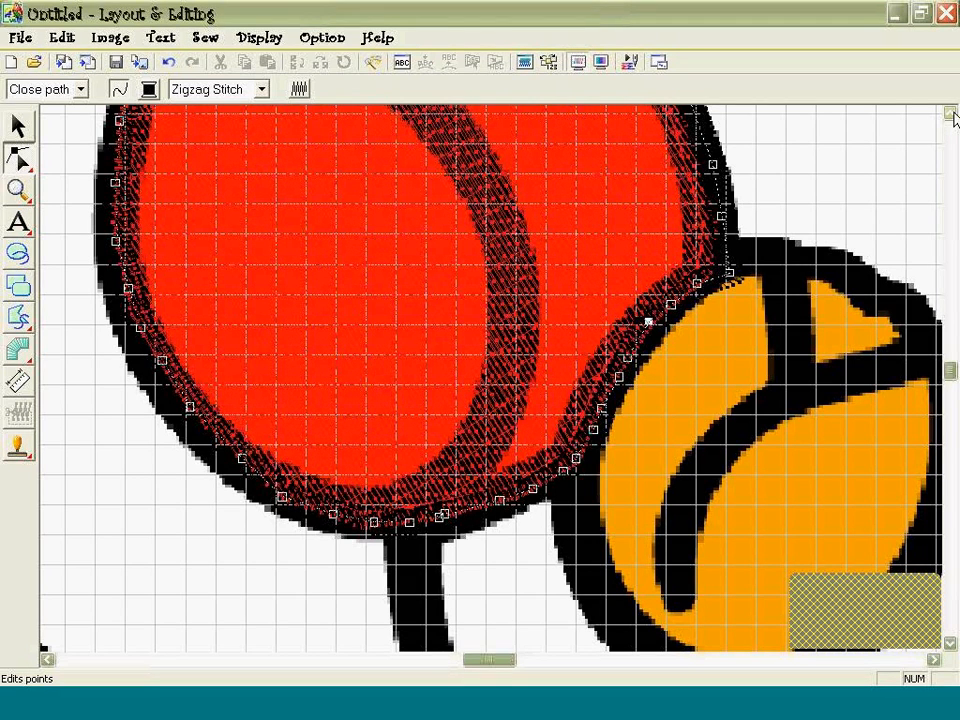
Pull the outline's points inward at the corner above the orange bud and up the lower right edge, adding points where needed.
{"action": "left_click", "coordinate": [950, 115]}
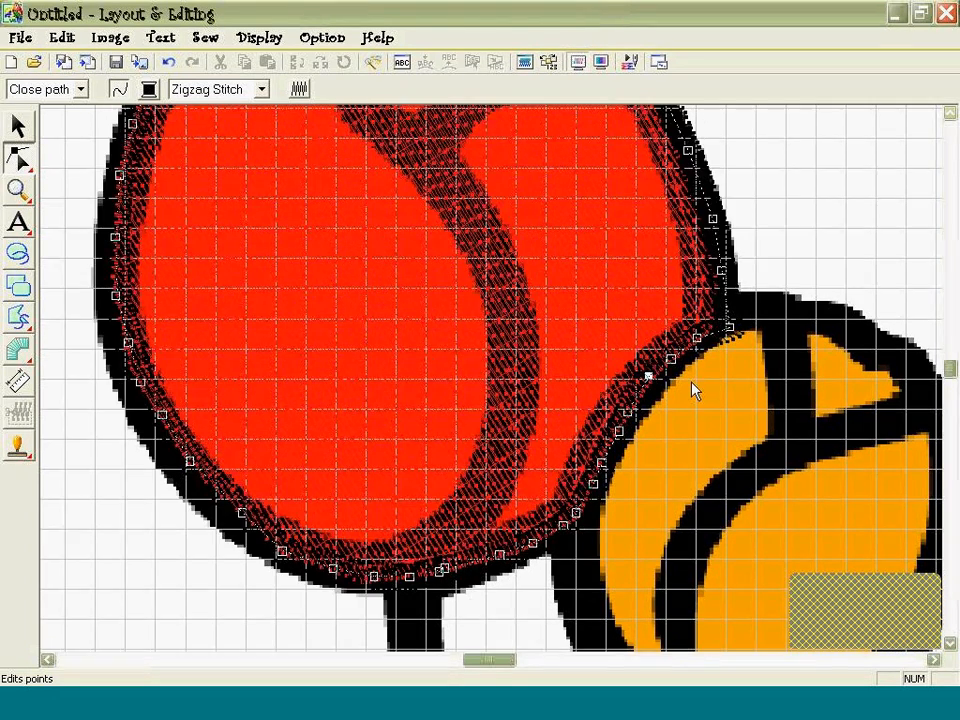
{"action": "scroll", "coordinate": [693, 389], "scroll_direction": "up", "scroll_amount": 3}
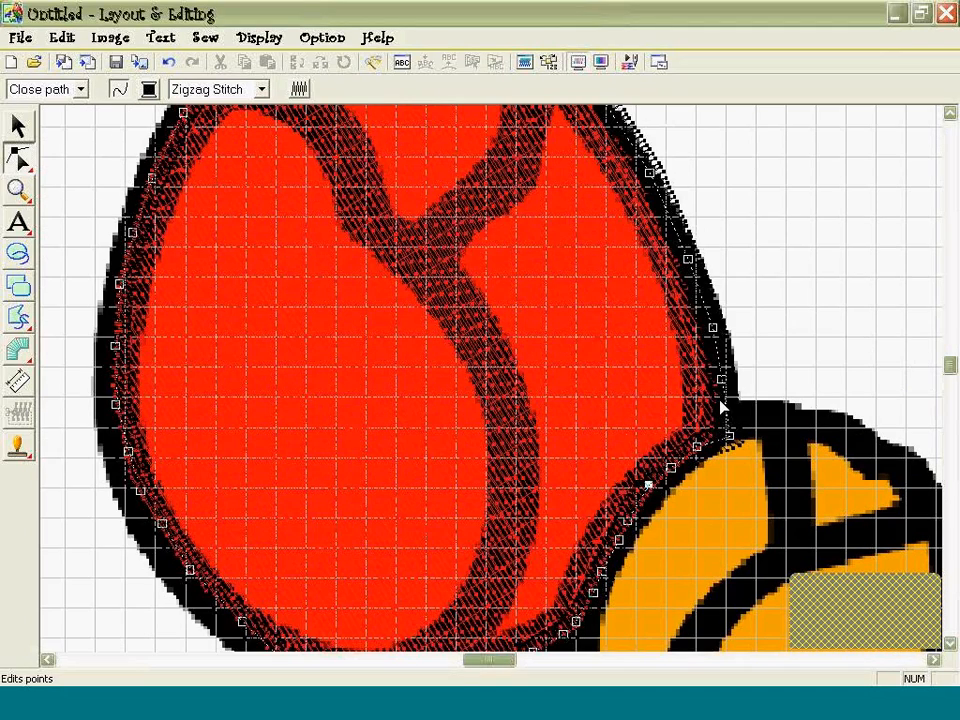
{"action": "left_click_drag", "start_coordinate": [721, 398], "coordinate": [717, 399]}
{"action": "left_click", "coordinate": [719, 431]}
{"action": "left_click", "coordinate": [720, 378]}
{"action": "left_click", "coordinate": [717, 355]}
{"action": "left_click_drag", "start_coordinate": [717, 354], "coordinate": [706, 357]}
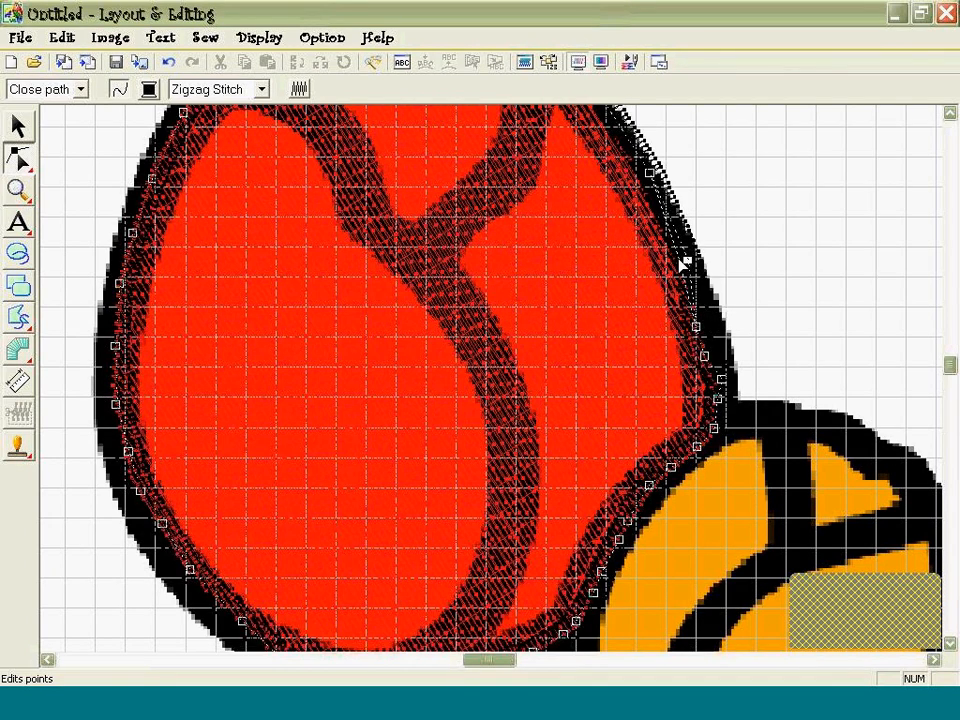
Move the outline's points on the tulip head's upper right edge inward and add points to smooth the curve.
{"action": "left_click", "coordinate": [950, 114]}
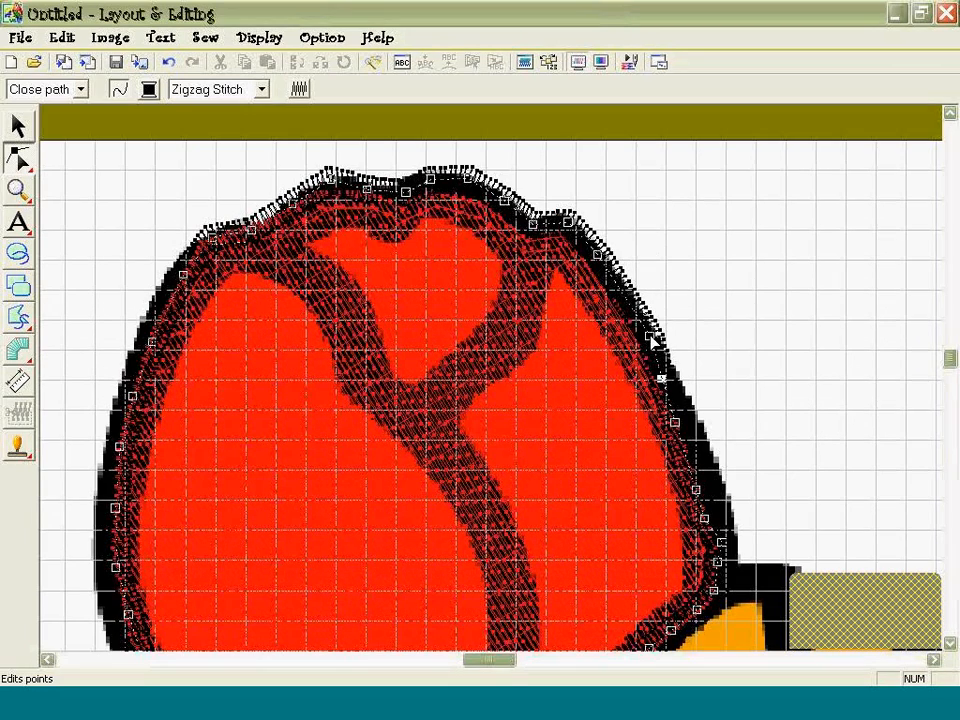
{"action": "left_click_drag", "start_coordinate": [649, 337], "coordinate": [641, 338]}
{"action": "left_click_drag", "start_coordinate": [661, 380], "coordinate": [658, 380]}
{"action": "left_click", "coordinate": [597, 255]}
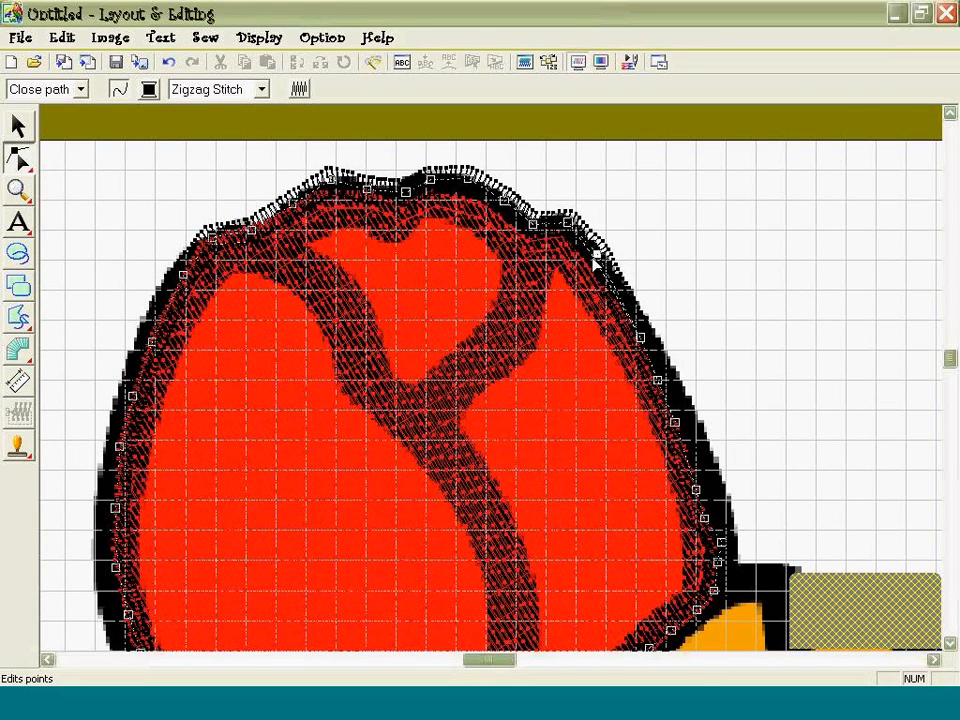
{"action": "left_click_drag", "start_coordinate": [597, 255], "coordinate": [606, 297]}
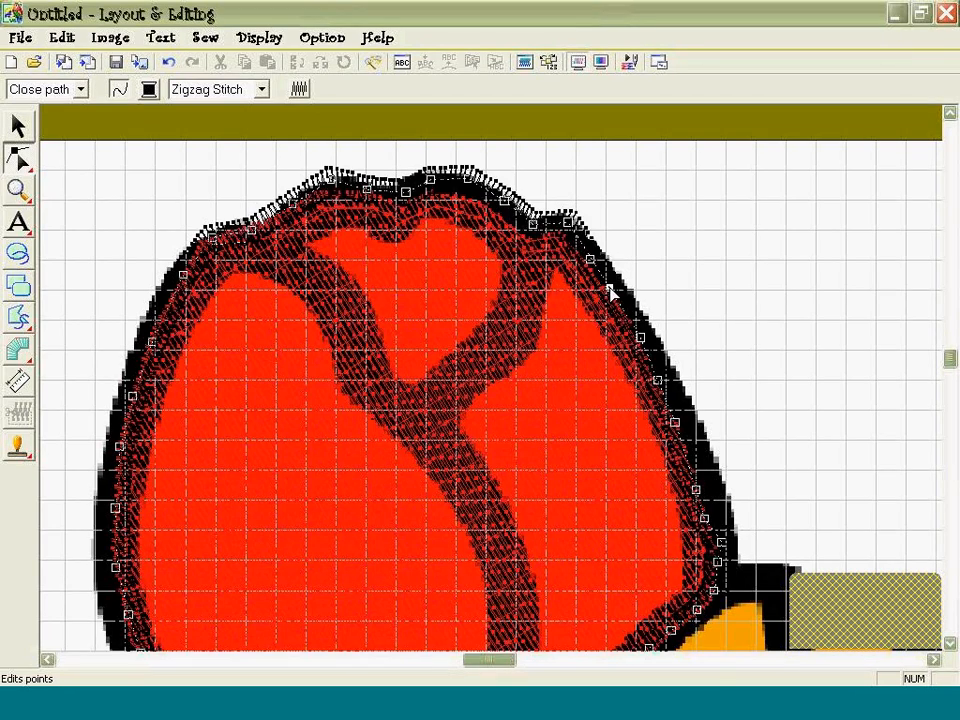
{"action": "left_click", "coordinate": [302, 338]}
Examine the corrected black outline around the red fill in a magnified realistic preview, and return to the stitch view.
{"action": "left_click", "coordinate": [18, 125]}
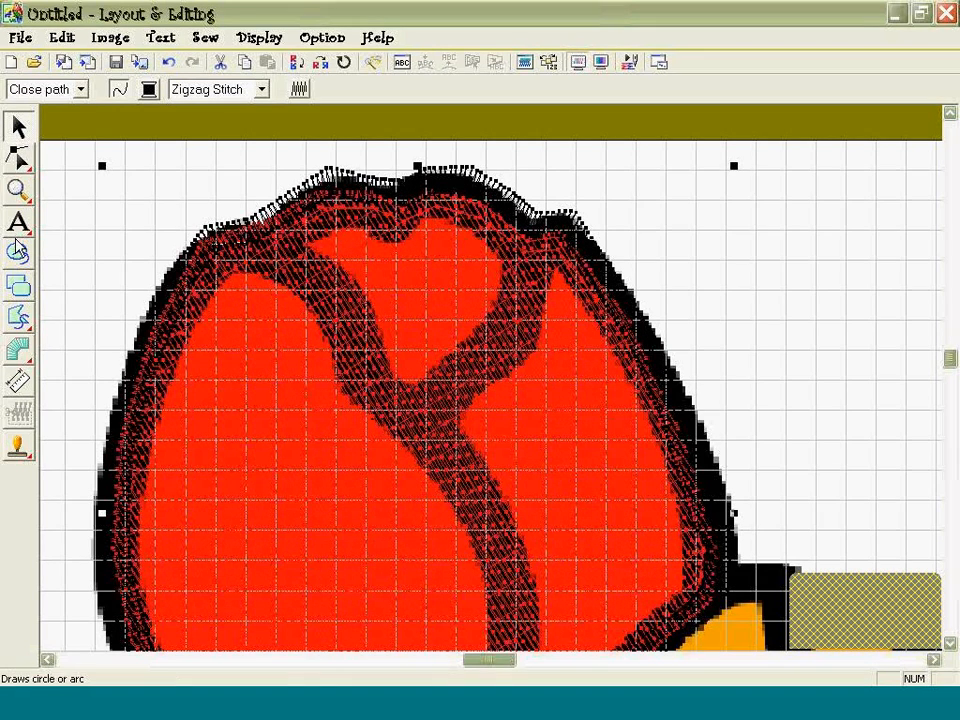
{"action": "left_click", "coordinate": [18, 190]}
{"action": "left_click", "coordinate": [127, 197]}
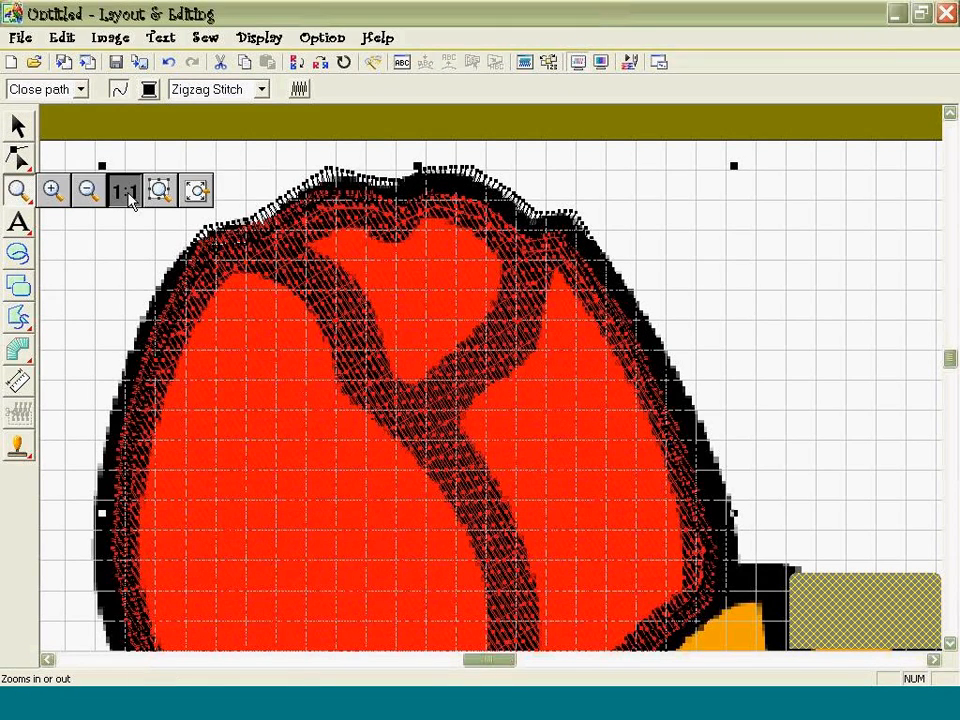
{"action": "left_click", "coordinate": [312, 290]}
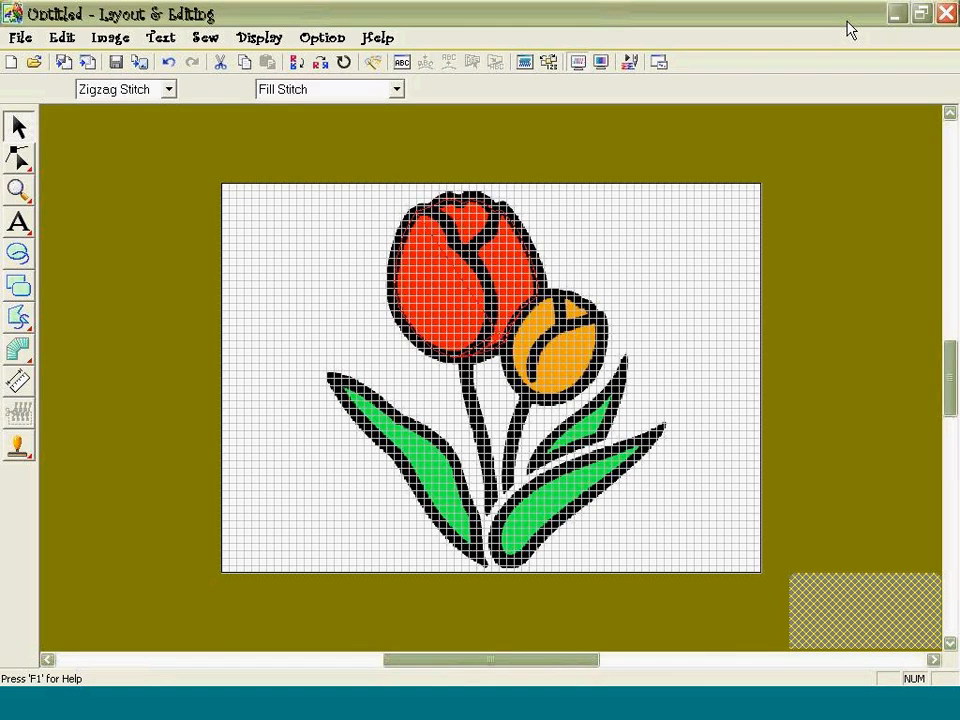
{"action": "left_click", "coordinate": [603, 63]}
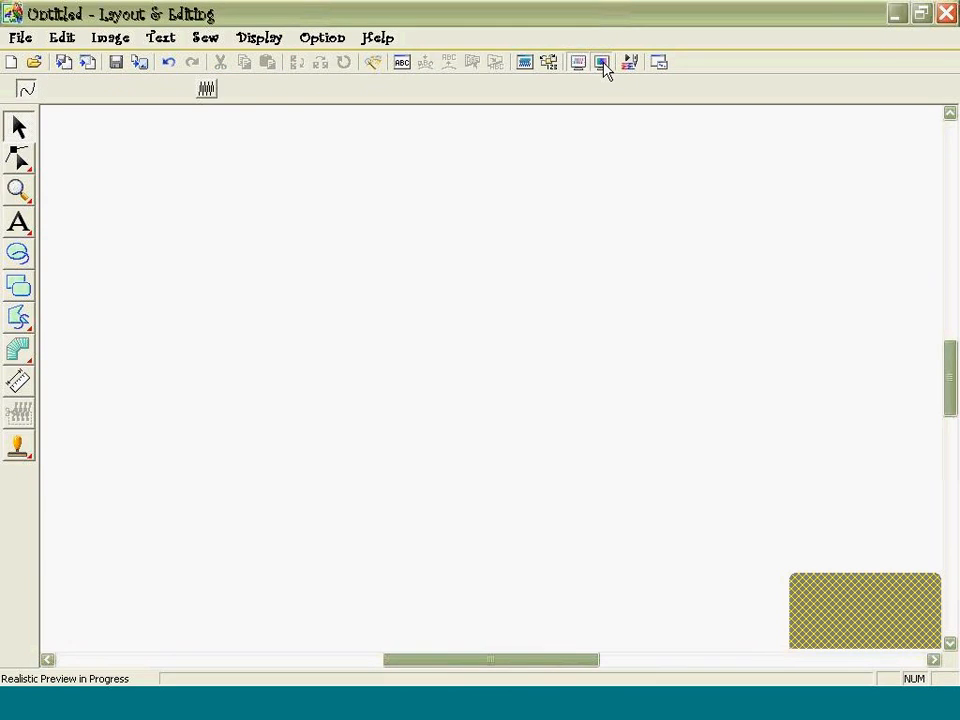
{"action": "left_click", "coordinate": [18, 191]}
{"action": "left_click", "coordinate": [53, 189]}
{"action": "left_click", "coordinate": [446, 339]}
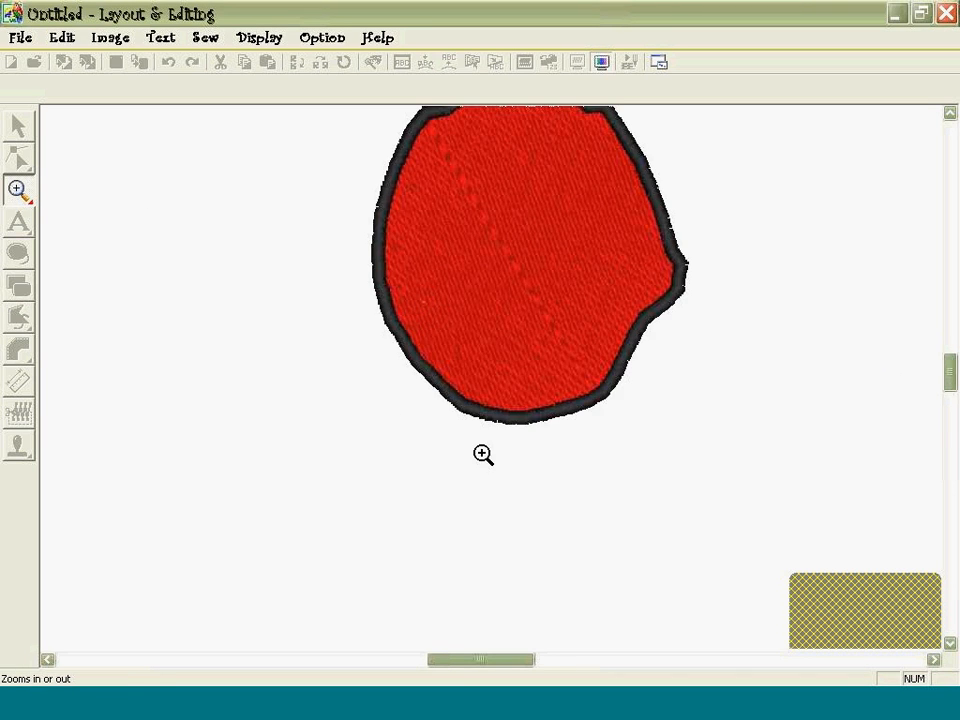
{"action": "left_click", "coordinate": [540, 481]}
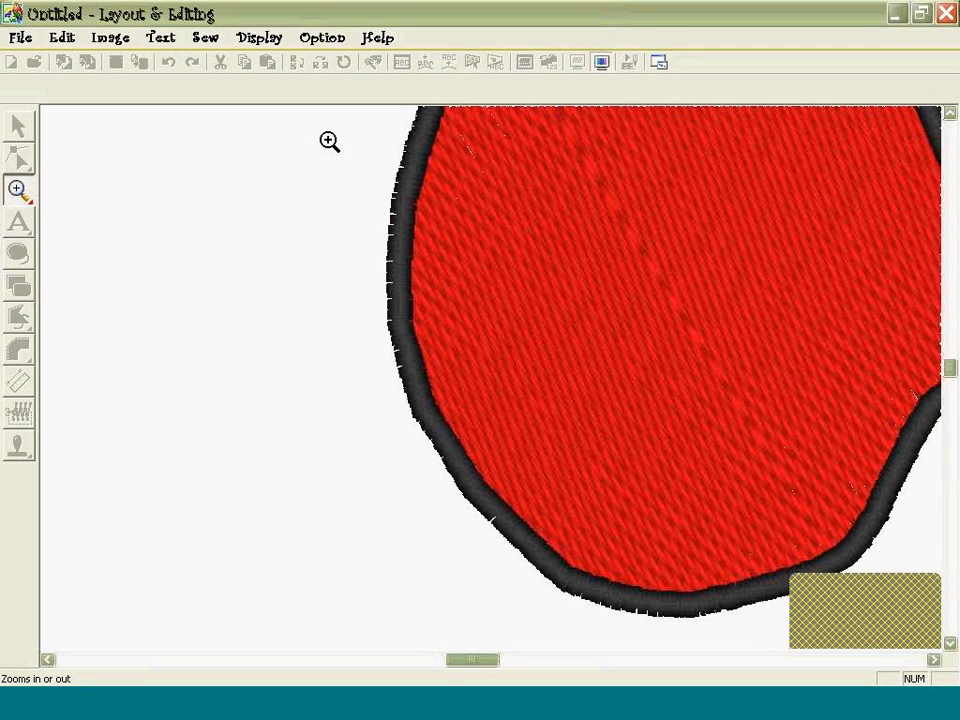
{"action": "left_click", "coordinate": [603, 63]}
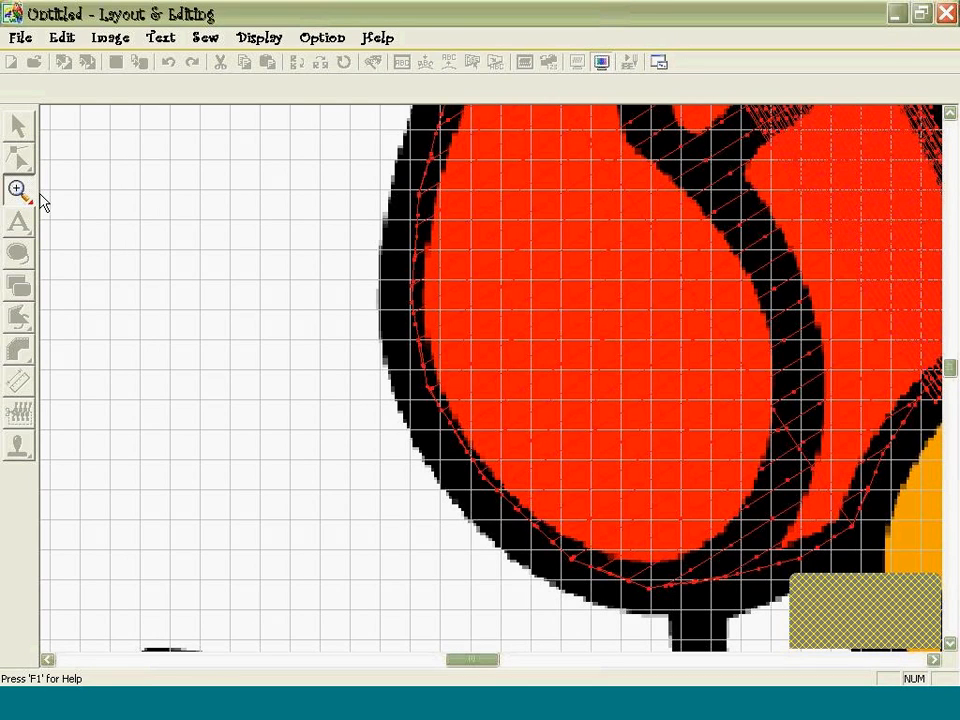
Trace the V-shaped inner petal line across the tulip head's upper part as an open straight-line path with Zigzag Stitch.
{"action": "left_click", "coordinate": [933, 660]}
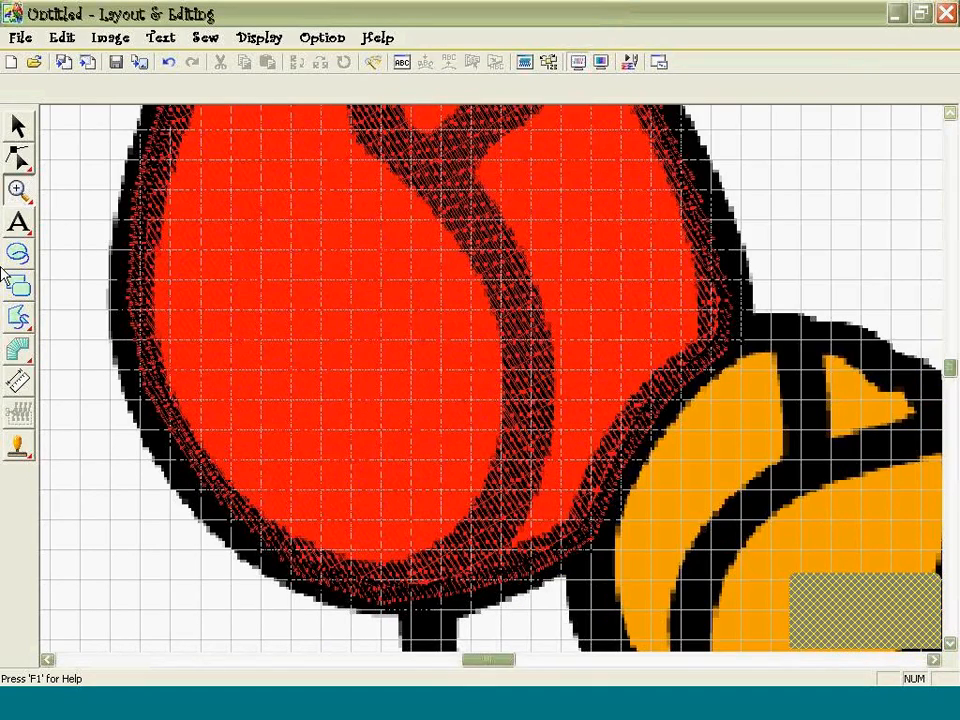
{"action": "left_click", "coordinate": [18, 318]}
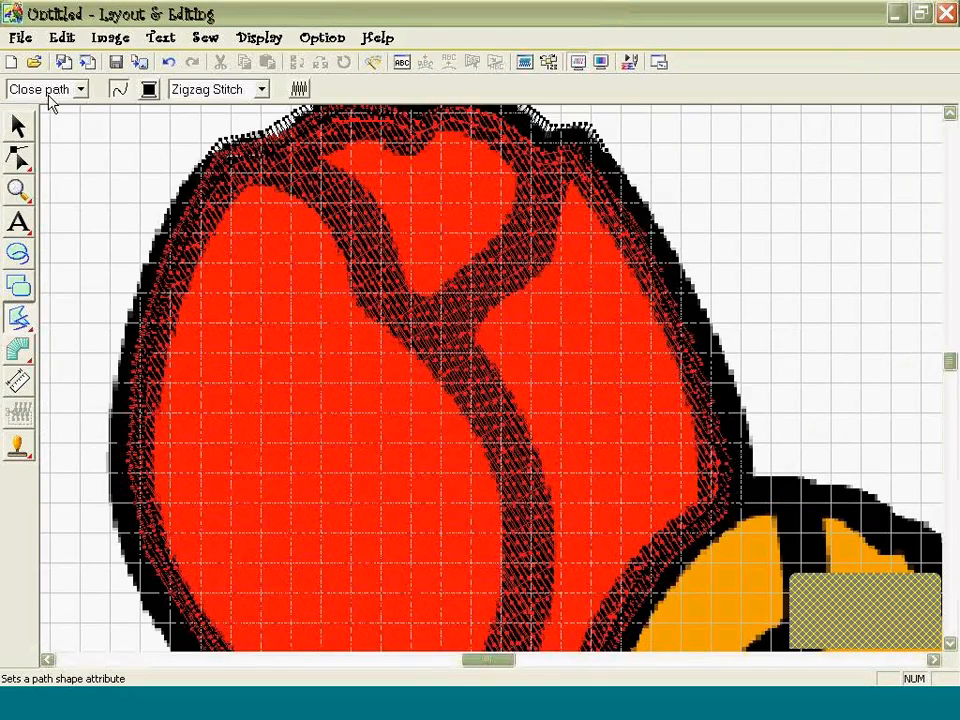
{"action": "left_click", "coordinate": [81, 90]}
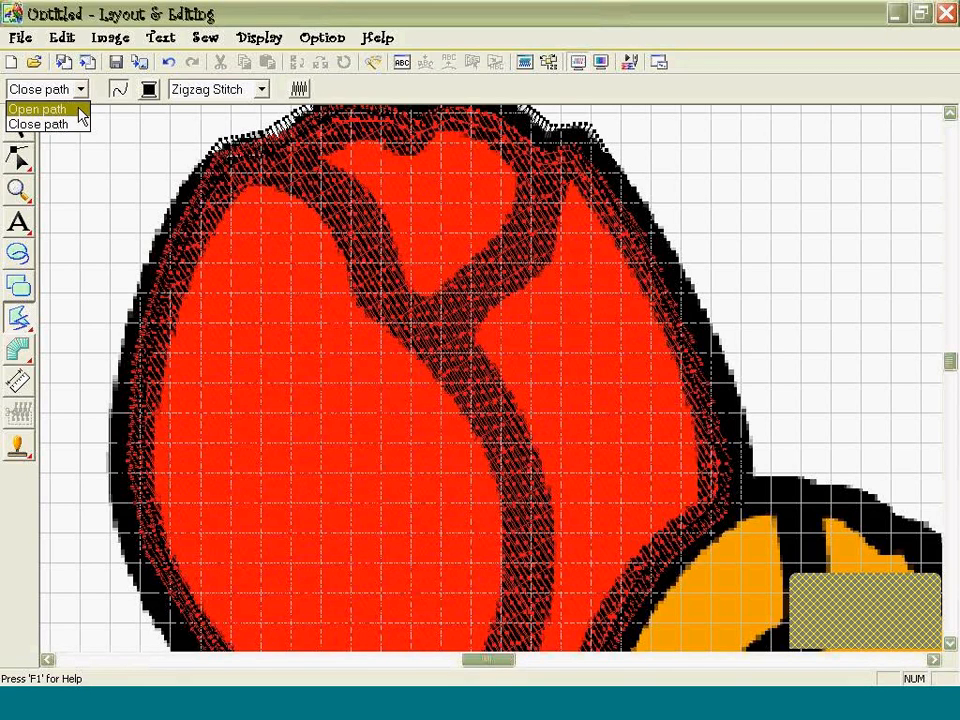
{"action": "left_click", "coordinate": [40, 109]}
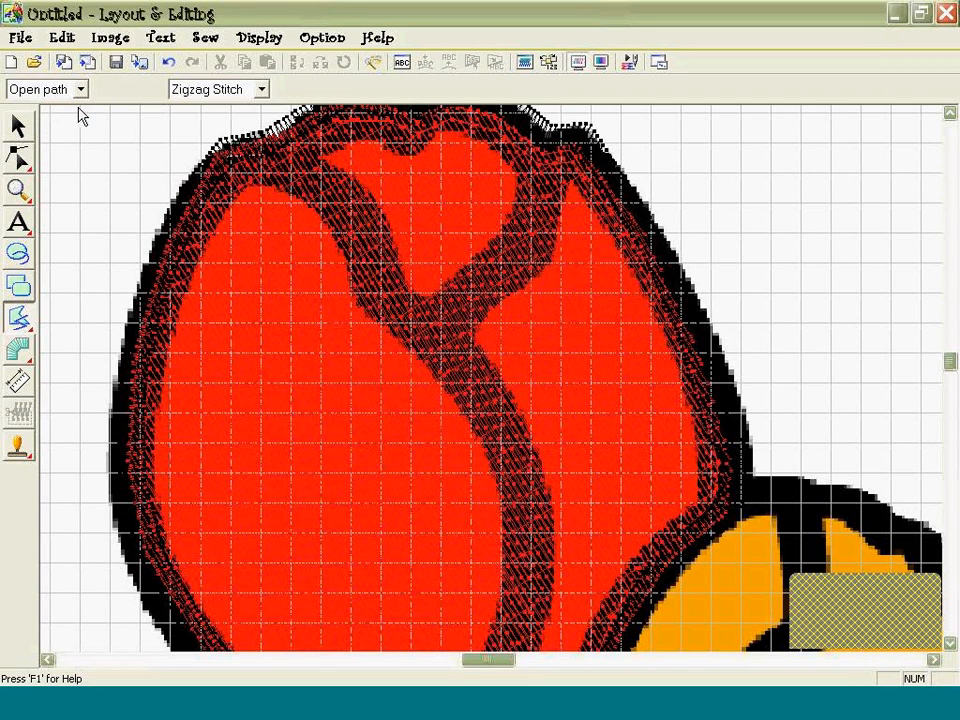
{"action": "left_click", "coordinate": [262, 148]}
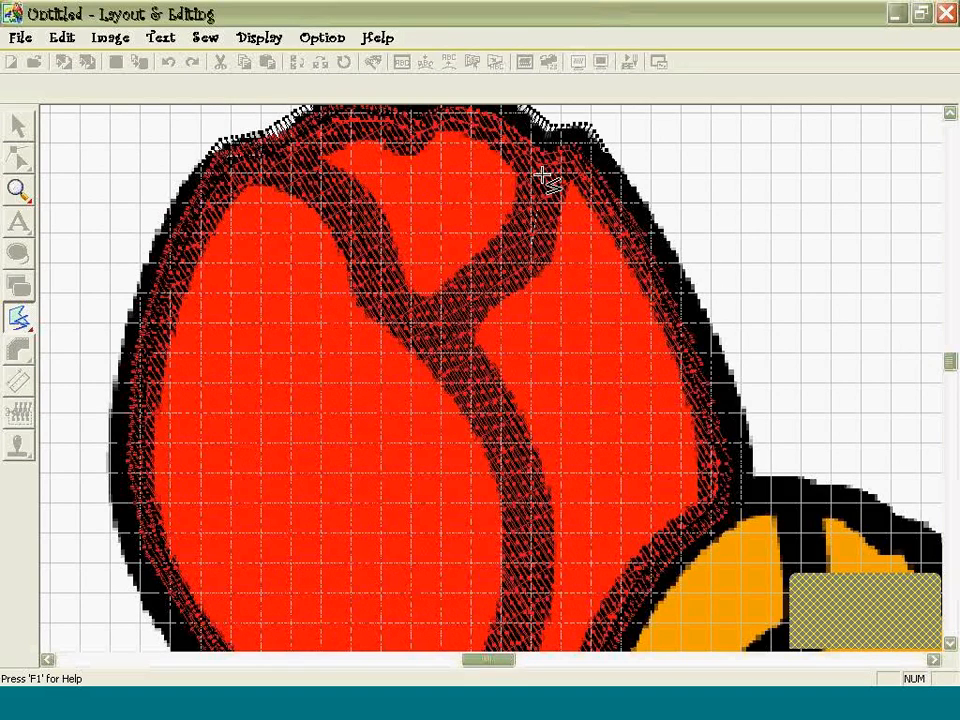
{"action": "double_click", "coordinate": [541, 129]}
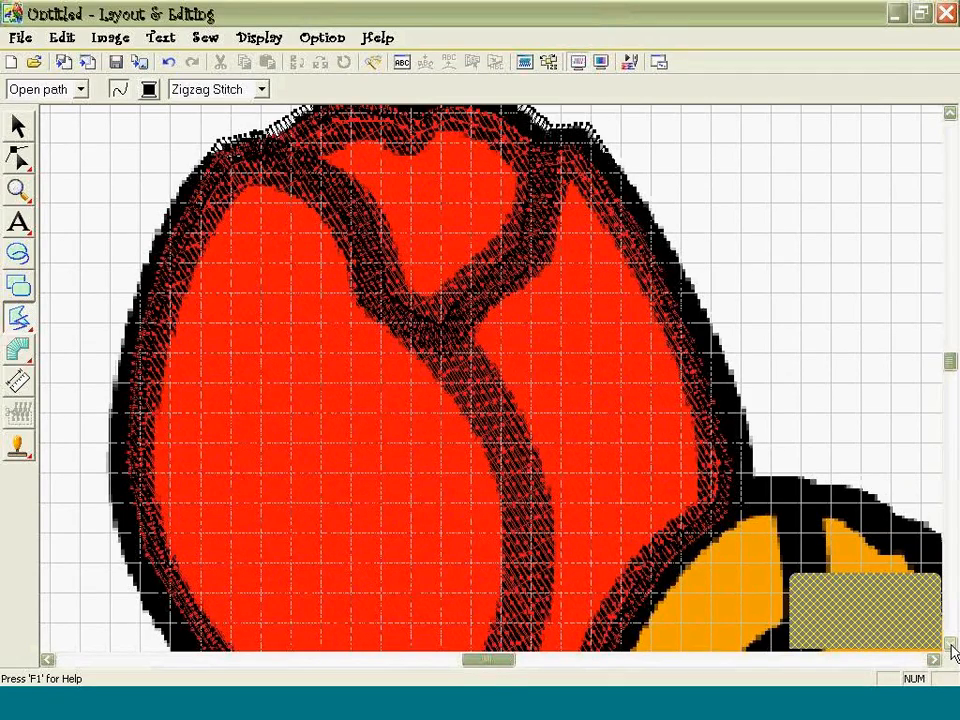
Try to trace the long curved petal line from the V's lower point to the tulip head's base as an open zigzag path.
{"action": "left_click", "coordinate": [951, 646]}
{"action": "left_click", "coordinate": [951, 646]}
{"action": "left_click", "coordinate": [482, 214]}
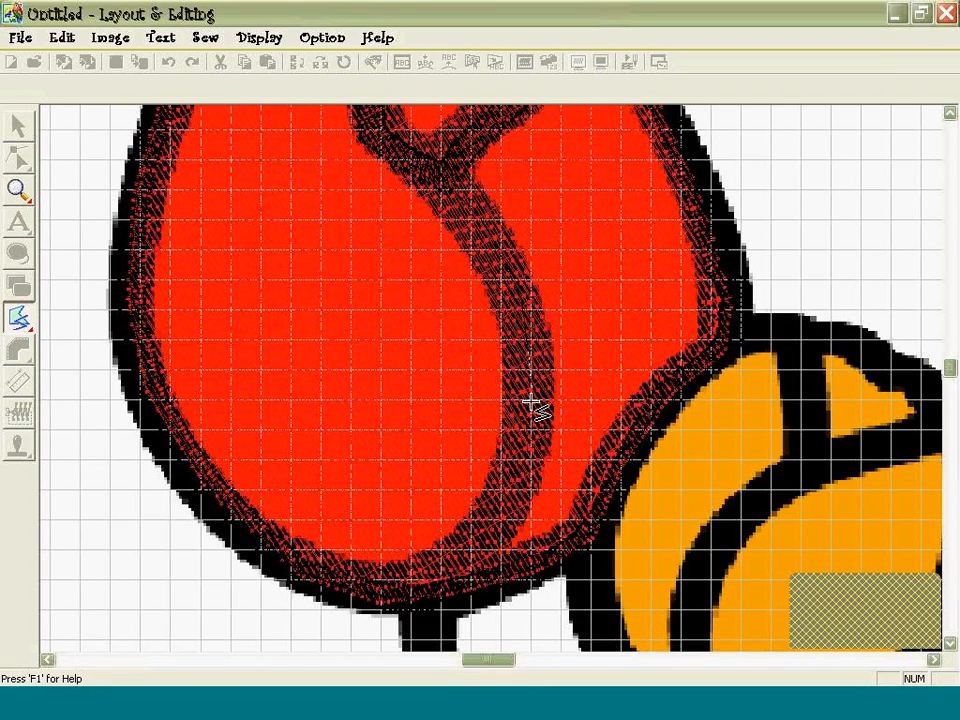
{"action": "left_click", "coordinate": [513, 465]}
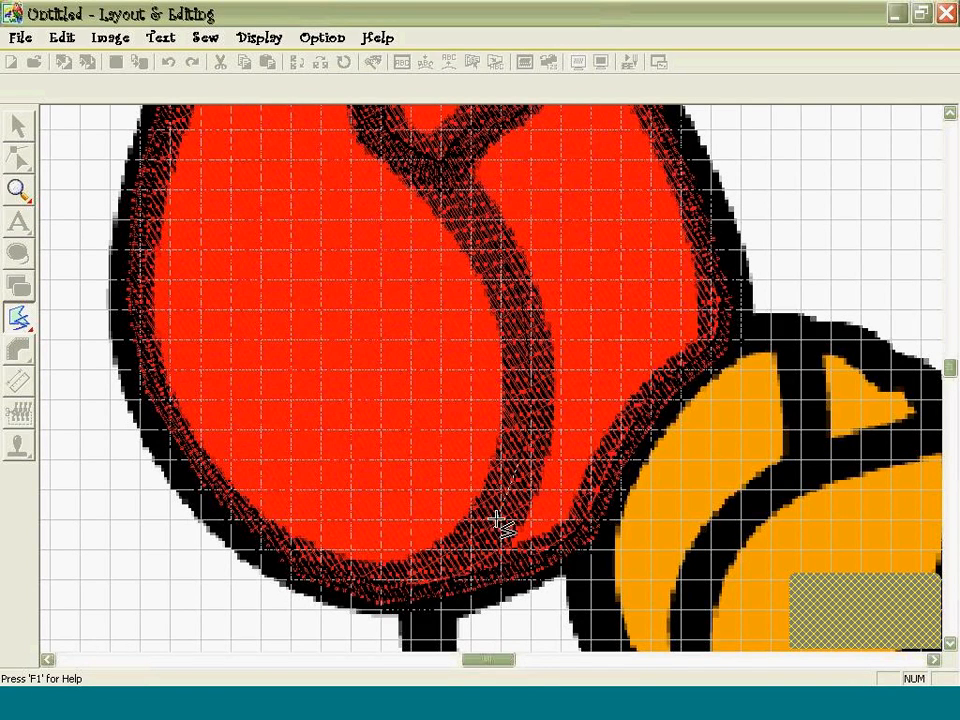
{"action": "left_click", "coordinate": [476, 539]}
{"action": "left_click", "coordinate": [430, 573]}
{"action": "left_click", "coordinate": [396, 590]}
{"action": "double_click", "coordinate": [372, 596]}
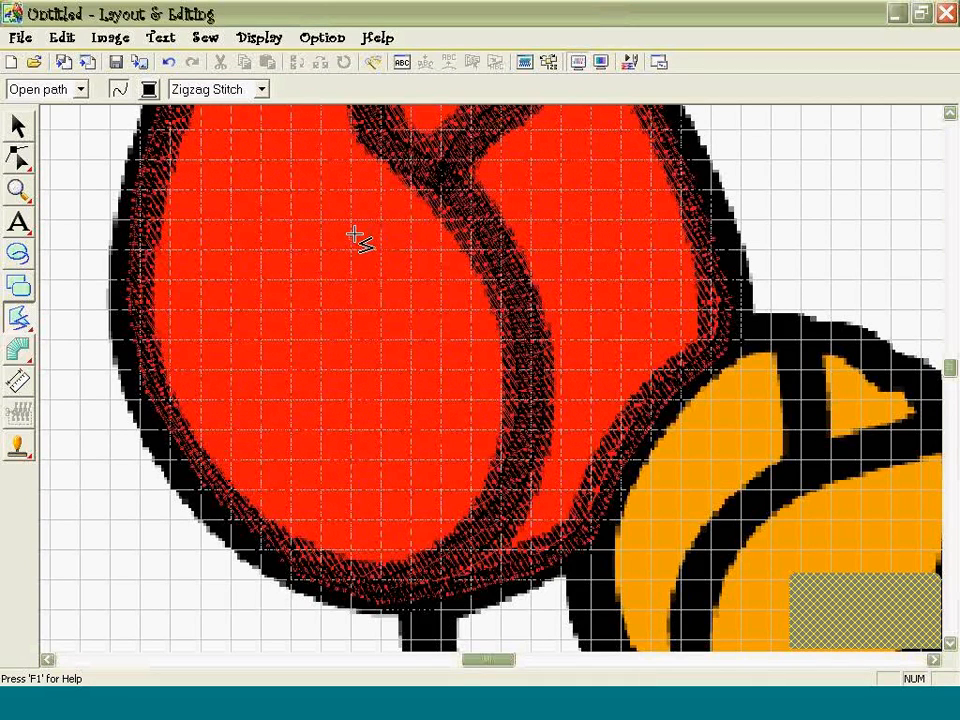
Try a short curved open zigzag path in the middle of the large red petal.
{"action": "left_click", "coordinate": [280, 299]}
{"action": "left_click", "coordinate": [309, 318]}
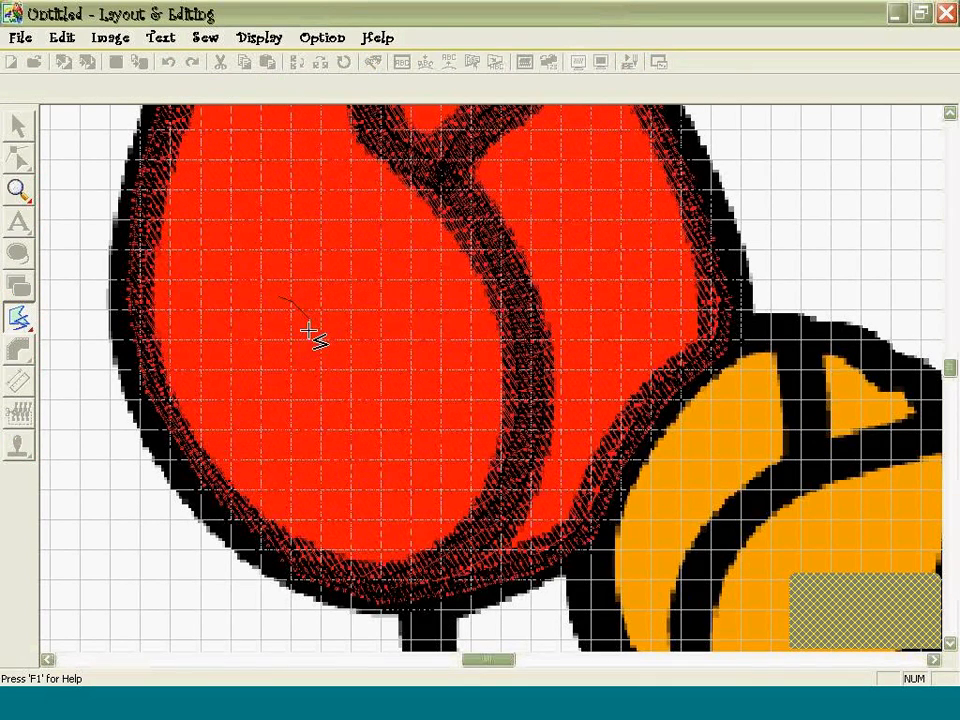
{"action": "double_click", "coordinate": [309, 330]}
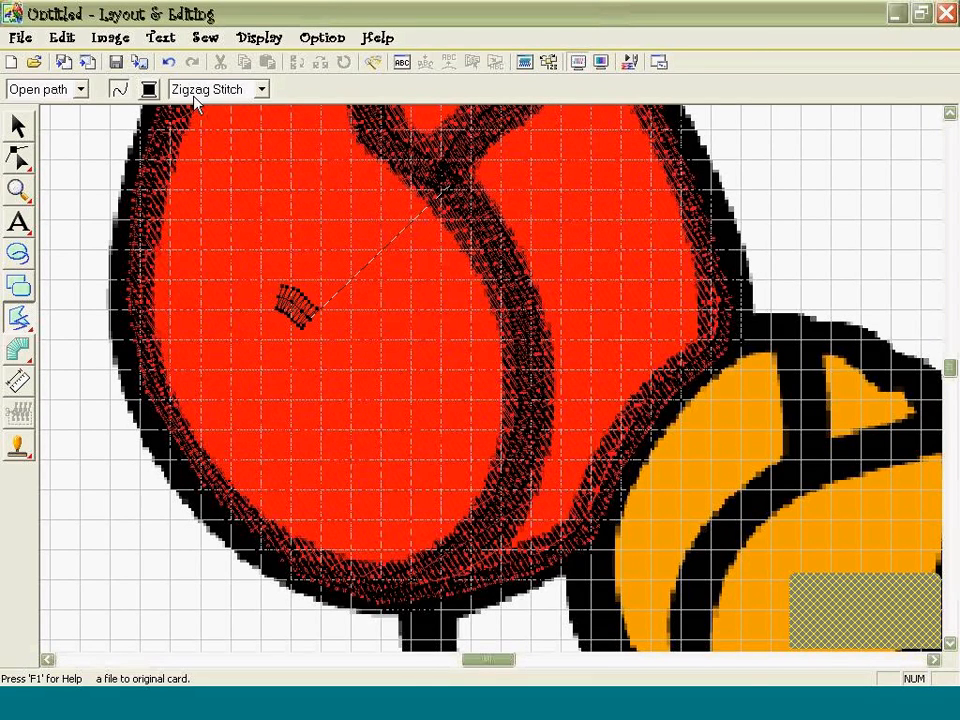
Redraw the long curved petal line from the V junction to the tulip head's base as an open zigzag path.
{"action": "left_click", "coordinate": [451, 182]}
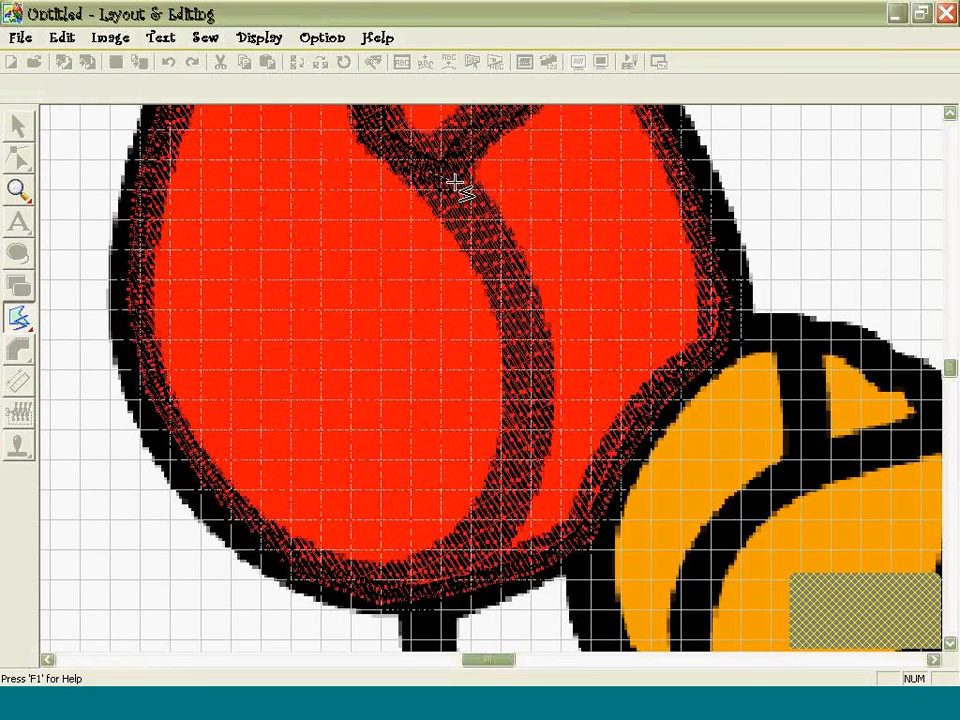
{"action": "left_click", "coordinate": [457, 187]}
{"action": "left_click", "coordinate": [491, 235]}
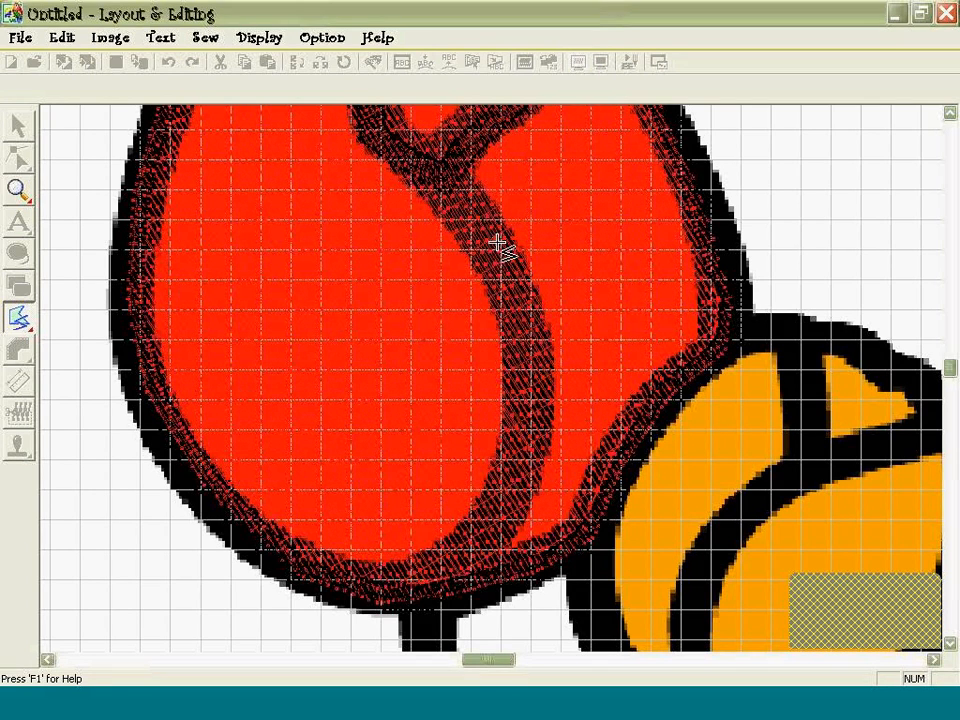
{"action": "left_click", "coordinate": [504, 261]}
{"action": "left_click", "coordinate": [514, 315]}
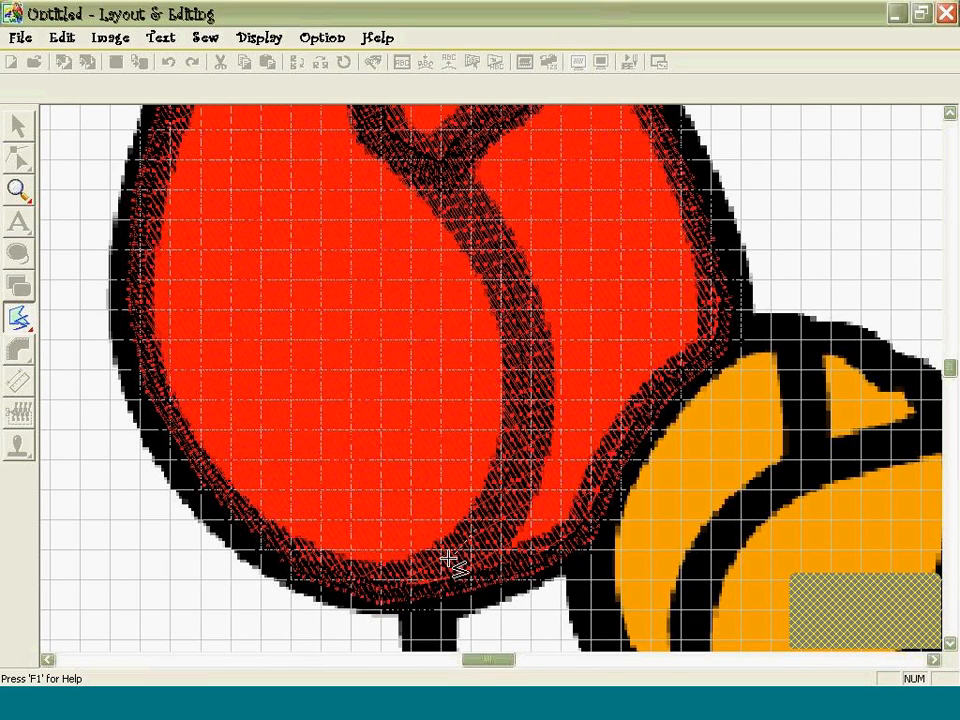
{"action": "double_click", "coordinate": [370, 600]}
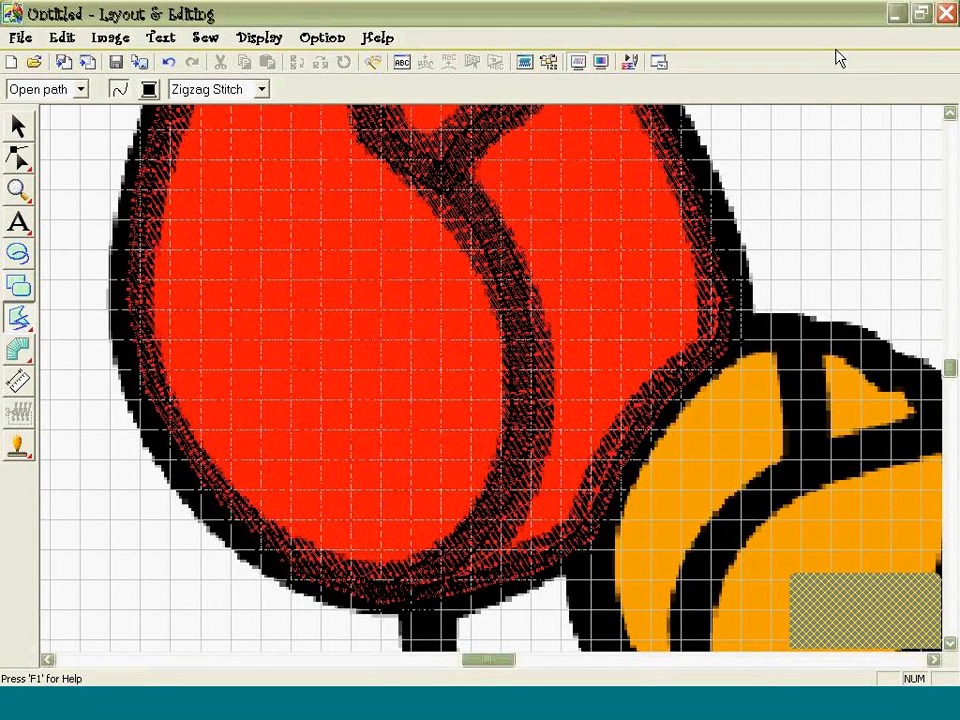
Select the red fill of the tulip head and display the edit points along its black outline.
{"action": "left_click", "coordinate": [18, 127]}
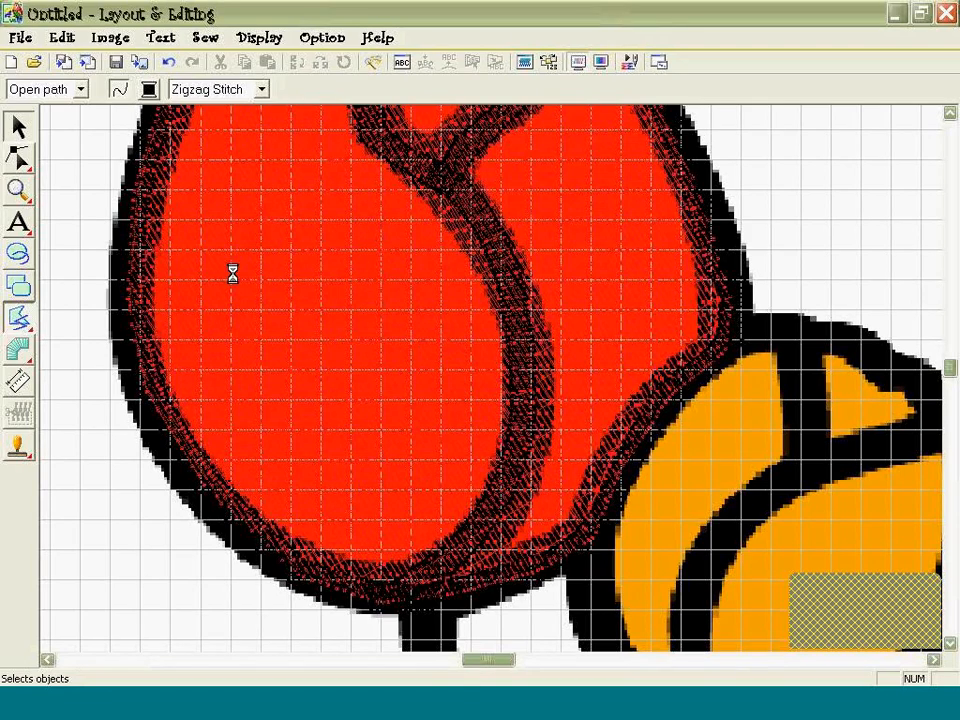
{"action": "left_click", "coordinate": [256, 289]}
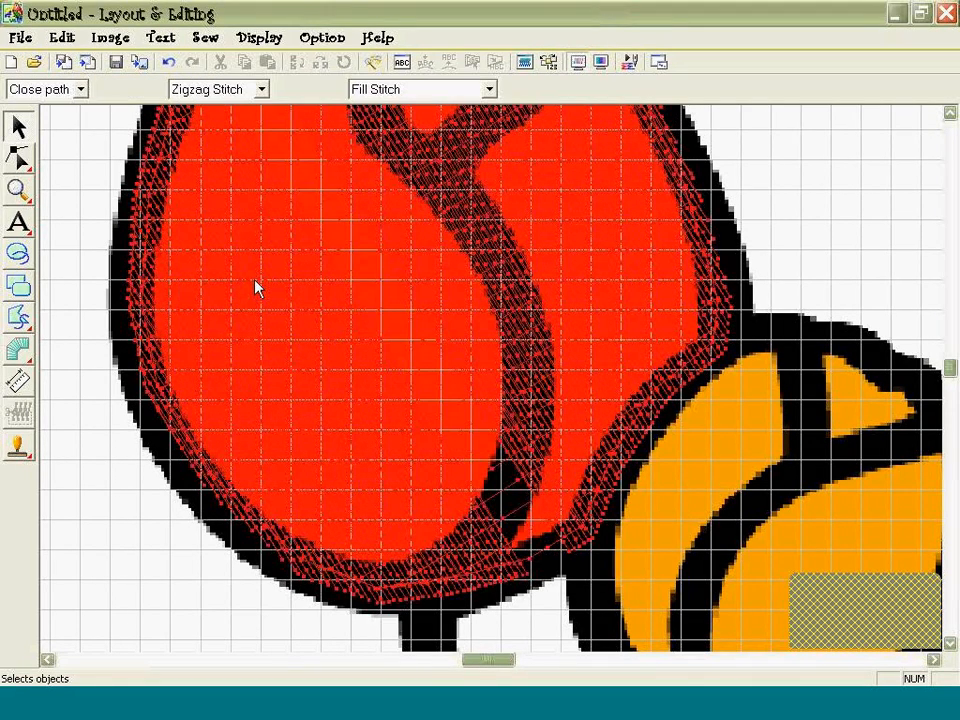
{"action": "left_click", "coordinate": [18, 160]}
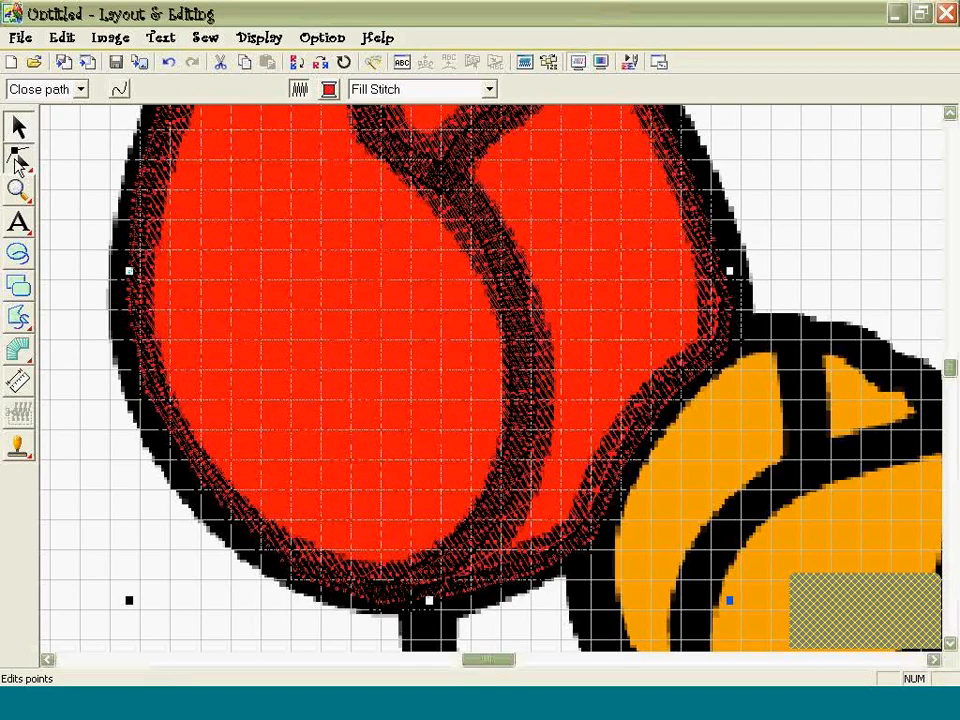
{"action": "left_click_drag", "start_coordinate": [18, 160], "coordinate": [88, 165]}
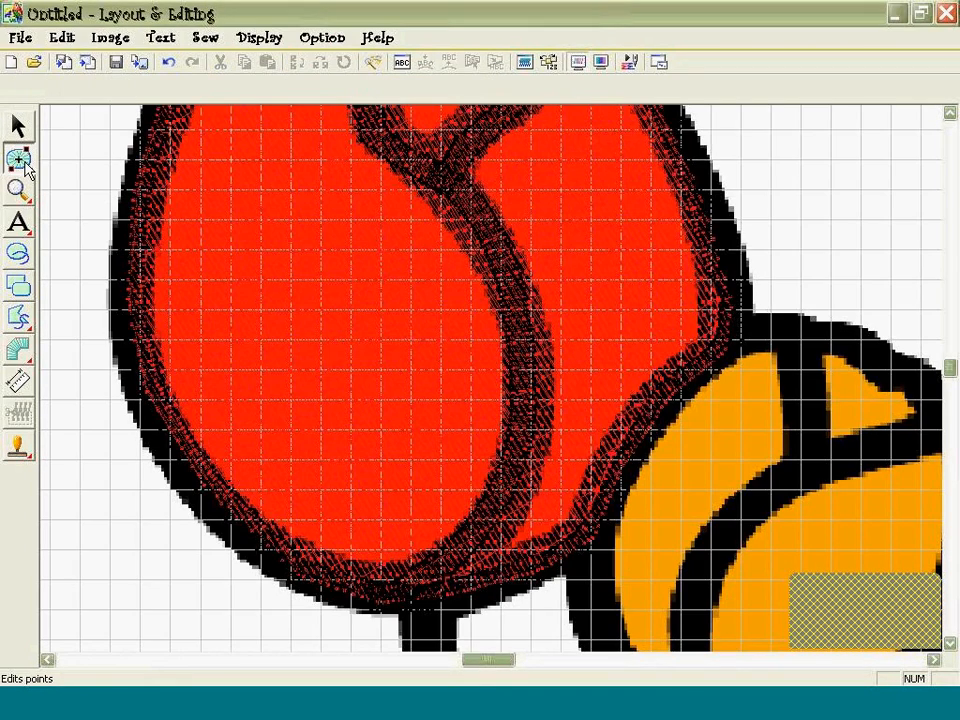
{"action": "left_click", "coordinate": [143, 205]}
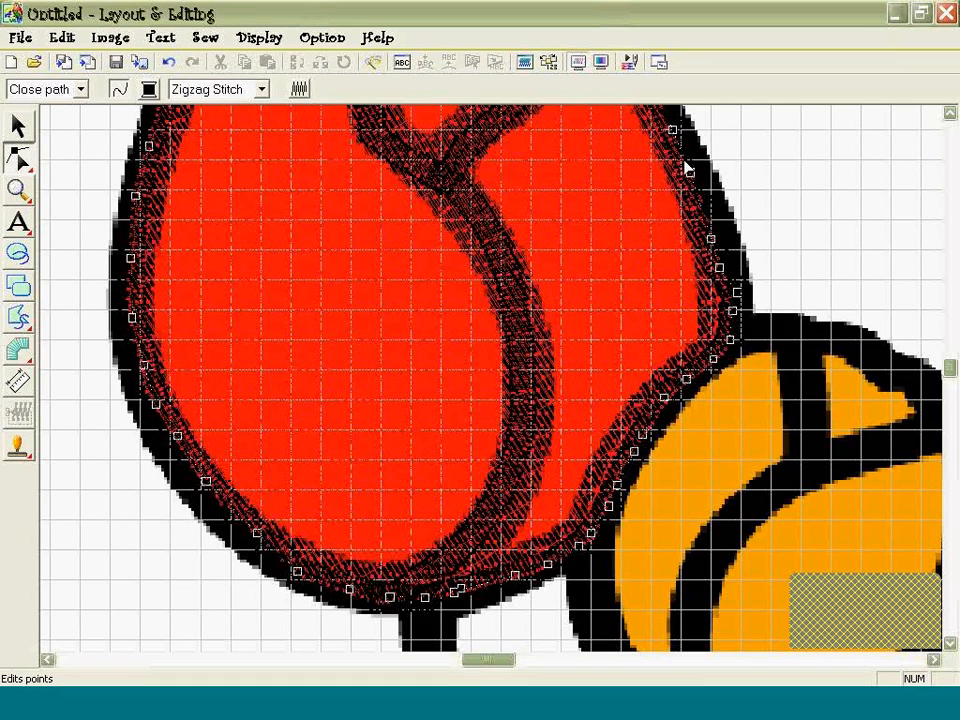
Examine the whole tulip head with its petal lines in a full-page realistic preview, and return to the stitch view.
{"action": "left_click", "coordinate": [18, 189]}
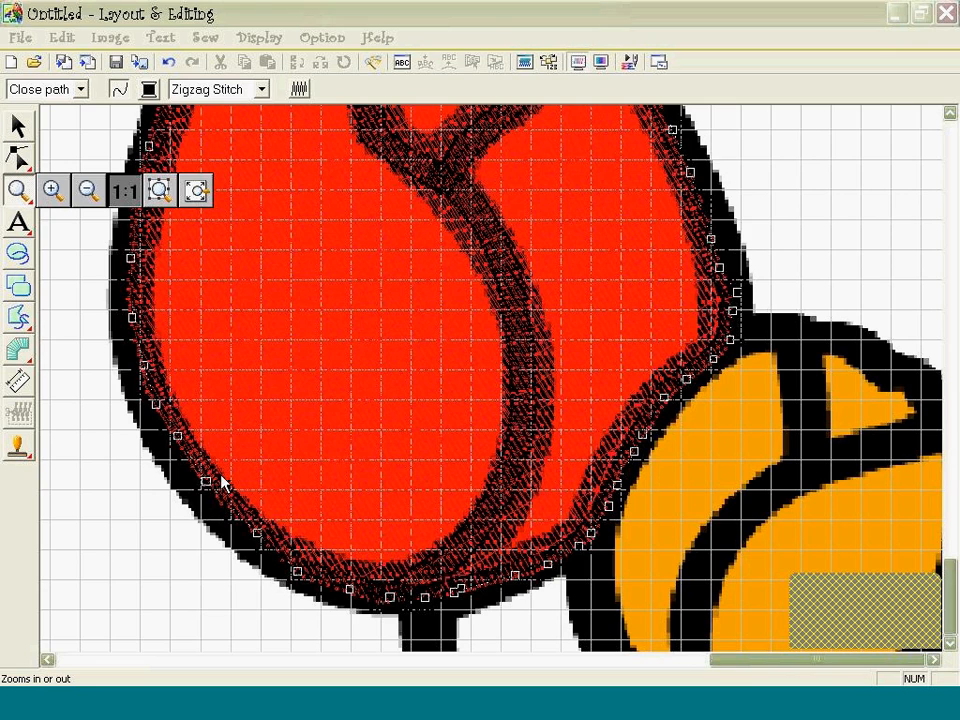
{"action": "left_click", "coordinate": [196, 190]}
{"action": "left_click", "coordinate": [18, 125]}
{"action": "left_click", "coordinate": [460, 260]}
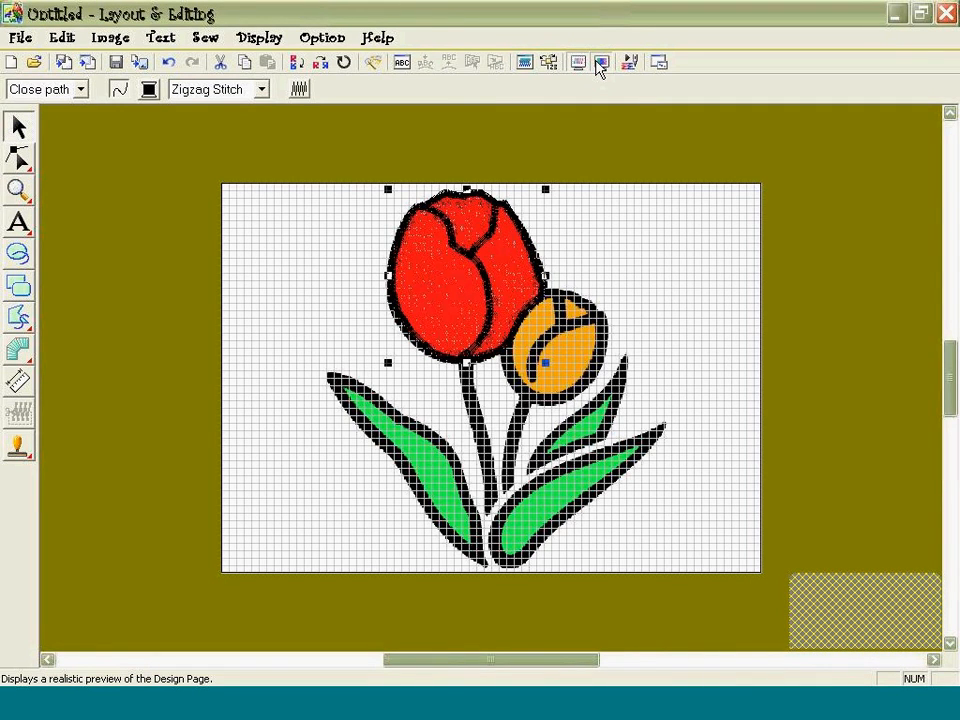
{"action": "left_click", "coordinate": [600, 63]}
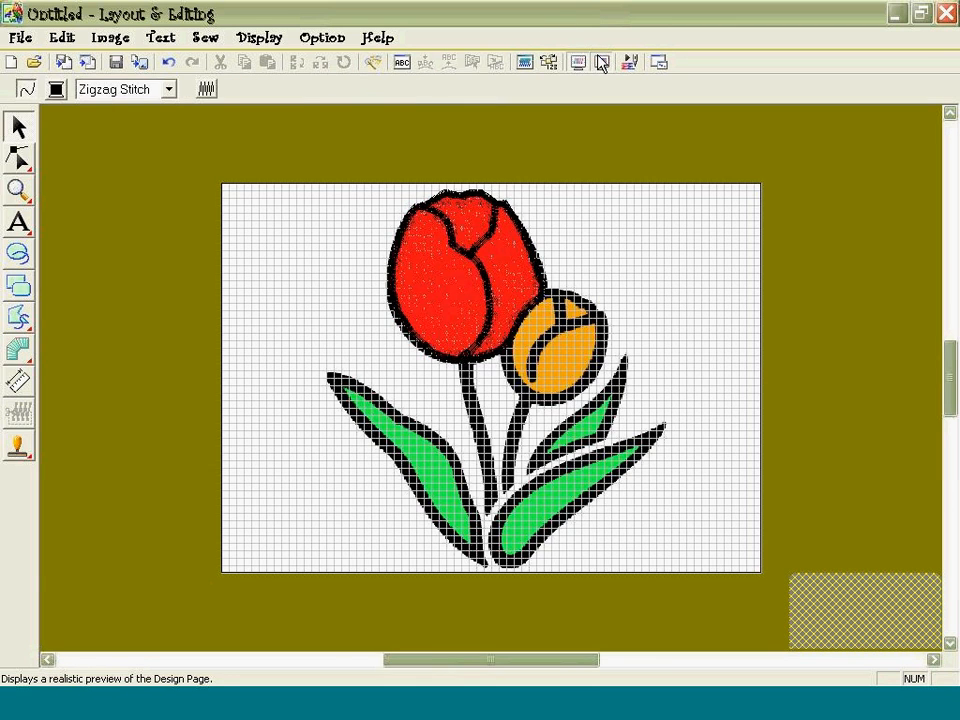
{"action": "left_click", "coordinate": [600, 63]}
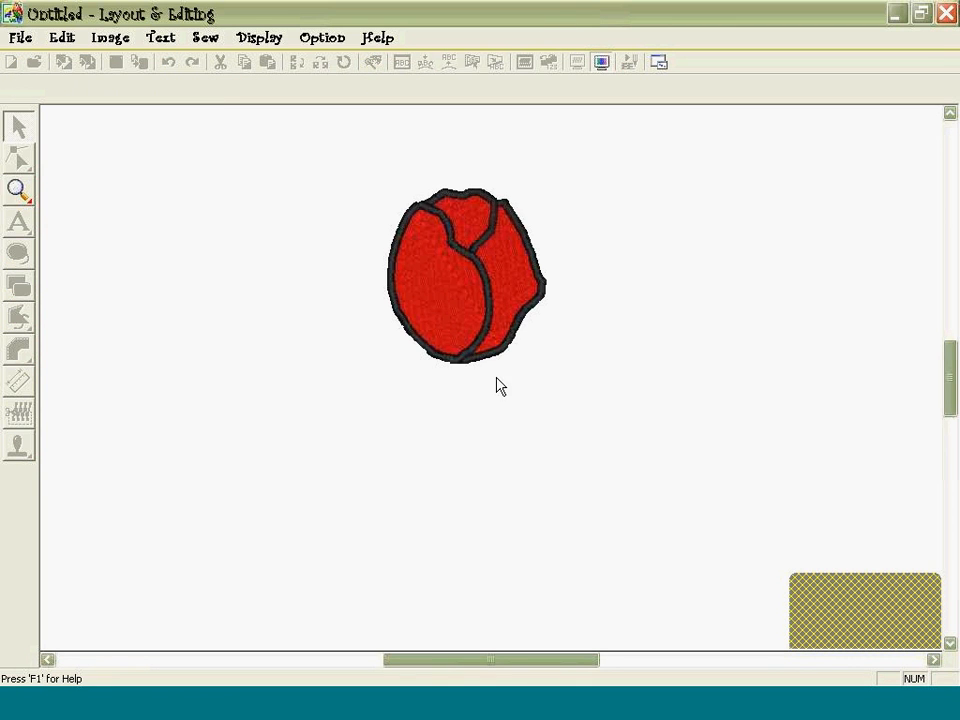
{"action": "left_click", "coordinate": [600, 63]}
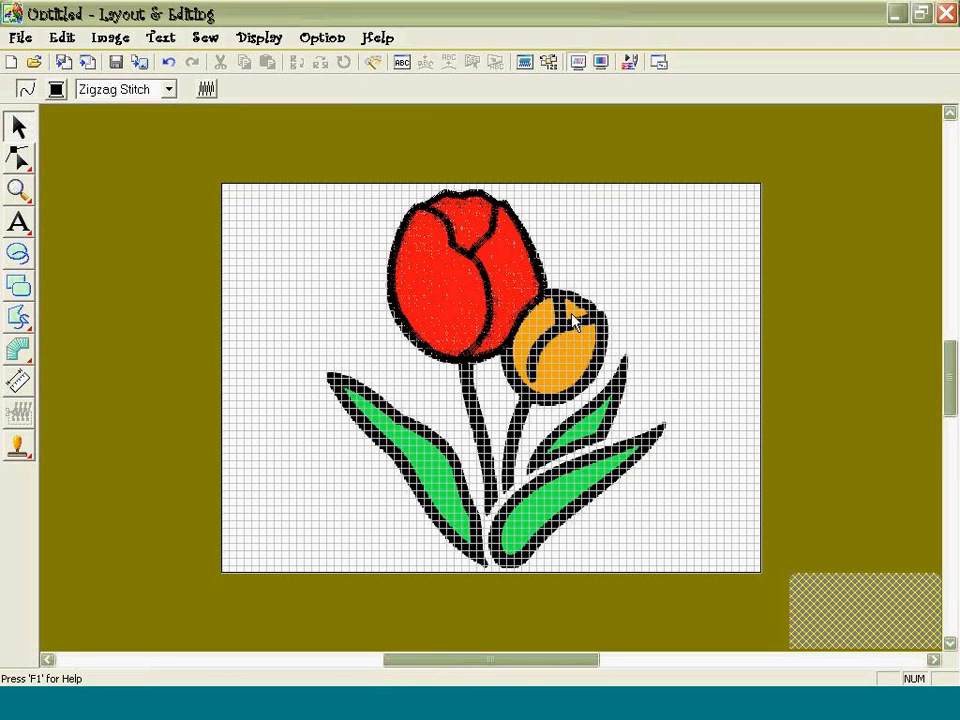
Set up a straight-line shape with Close path for tracing the orange bud.
{"action": "left_click", "coordinate": [18, 190]}
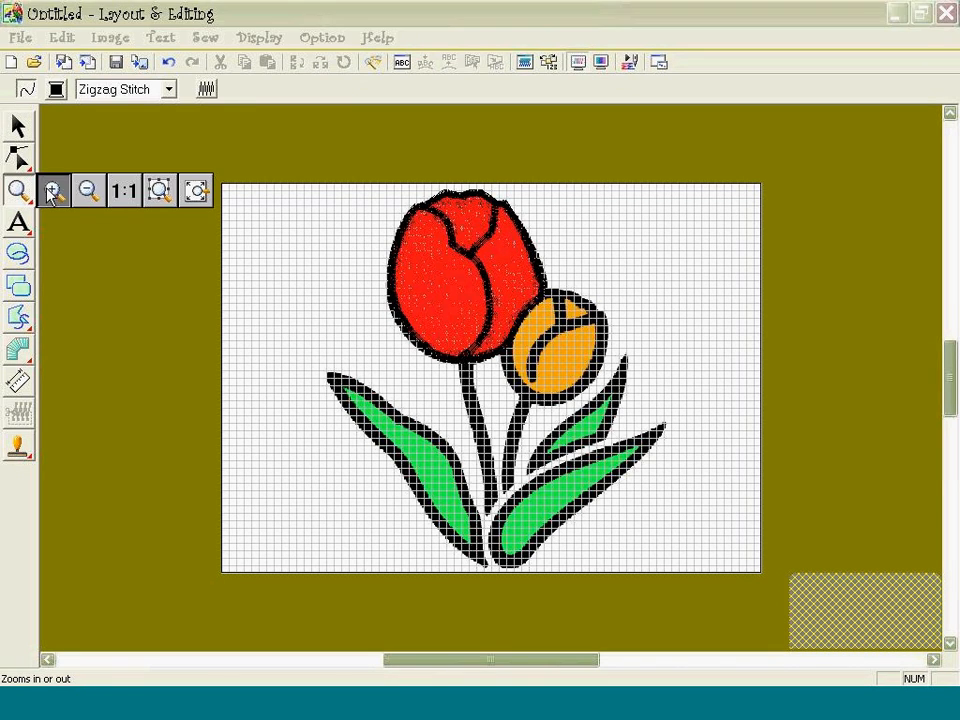
{"action": "left_click", "coordinate": [53, 190]}
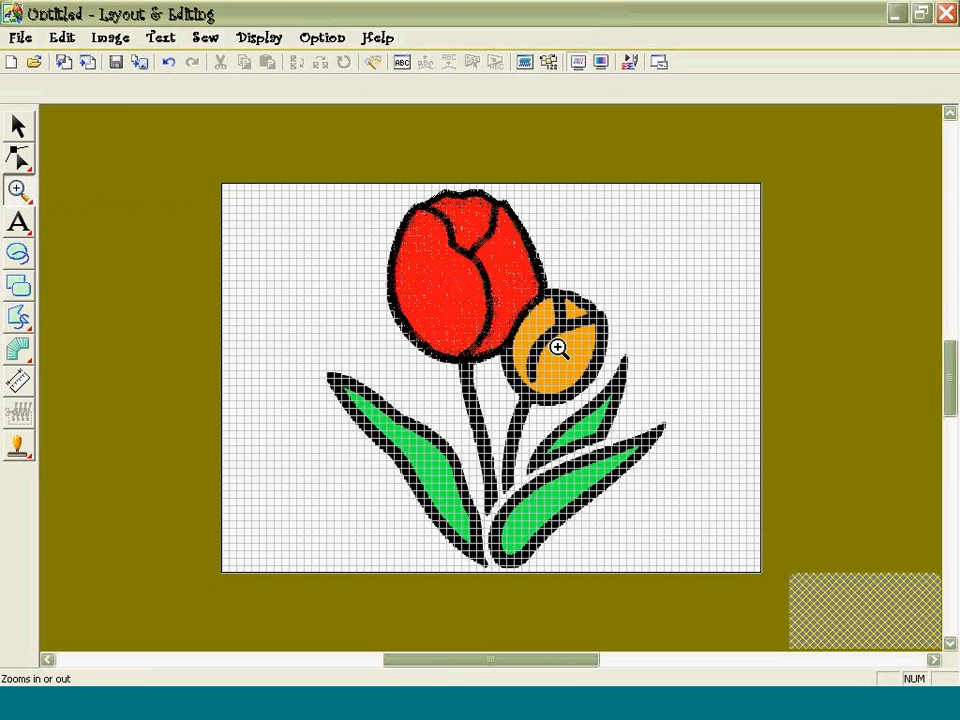
{"action": "left_click", "coordinate": [558, 347]}
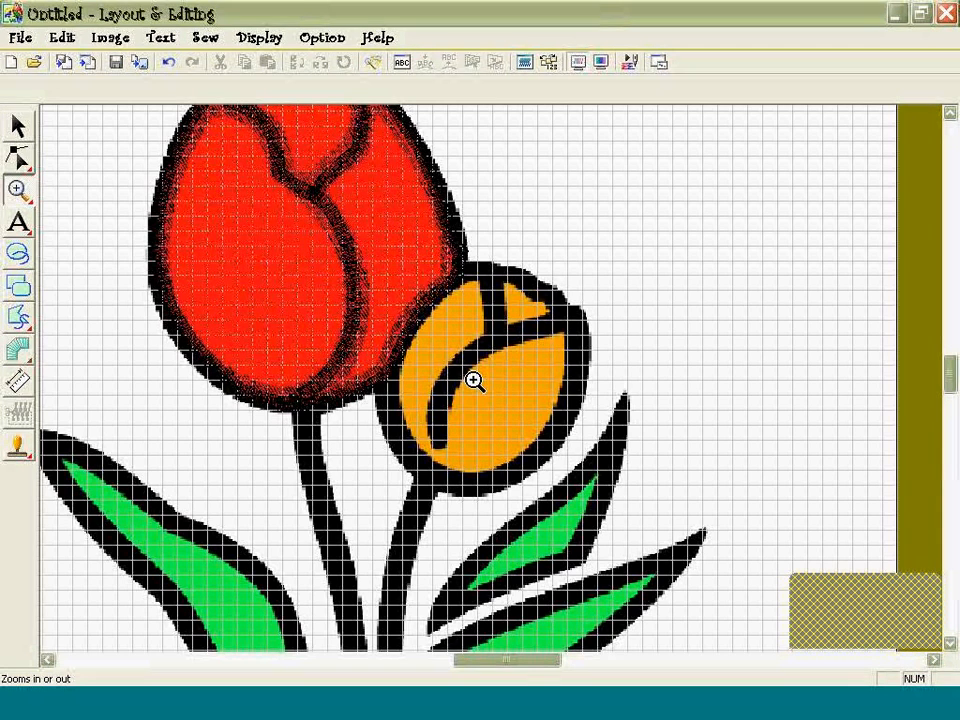
{"action": "left_click", "coordinate": [474, 380]}
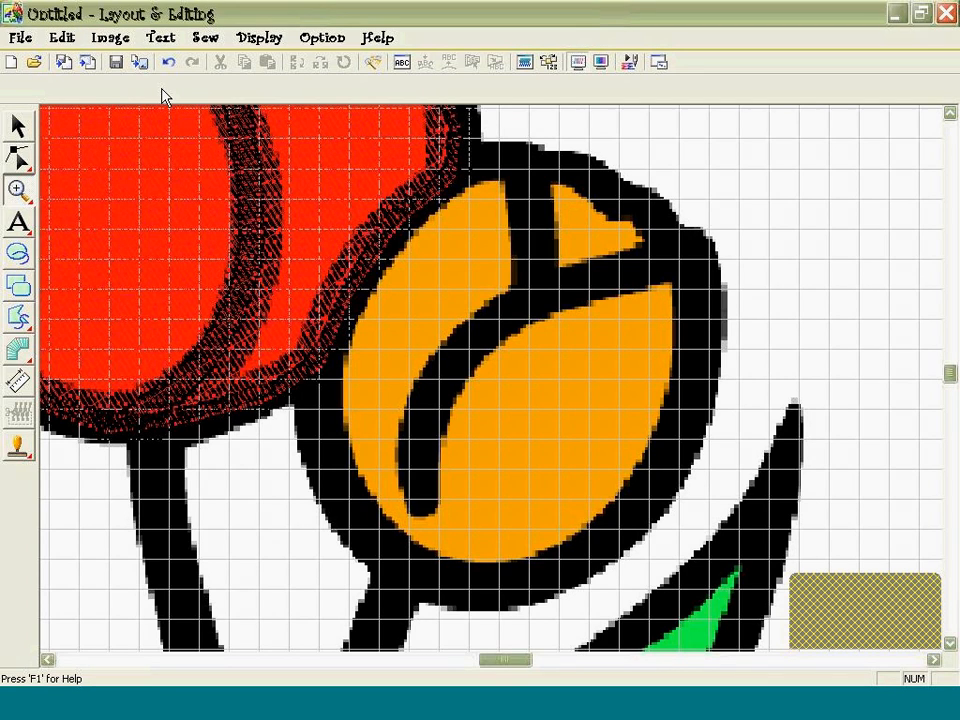
{"action": "left_click", "coordinate": [22, 319]}
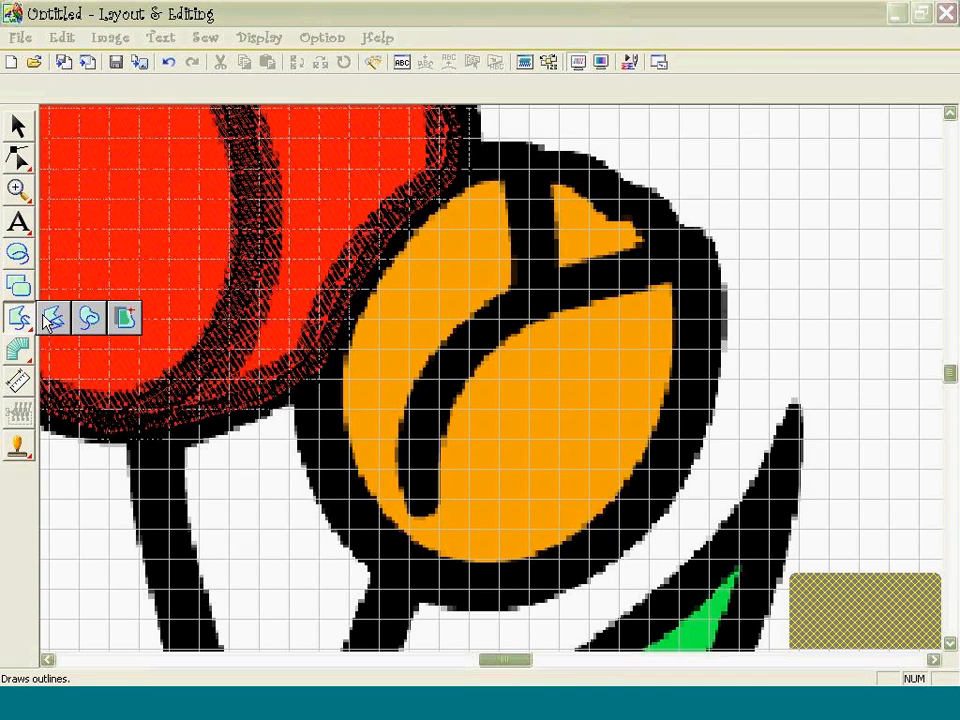
{"action": "left_click", "coordinate": [52, 318]}
{"action": "left_click", "coordinate": [80, 89]}
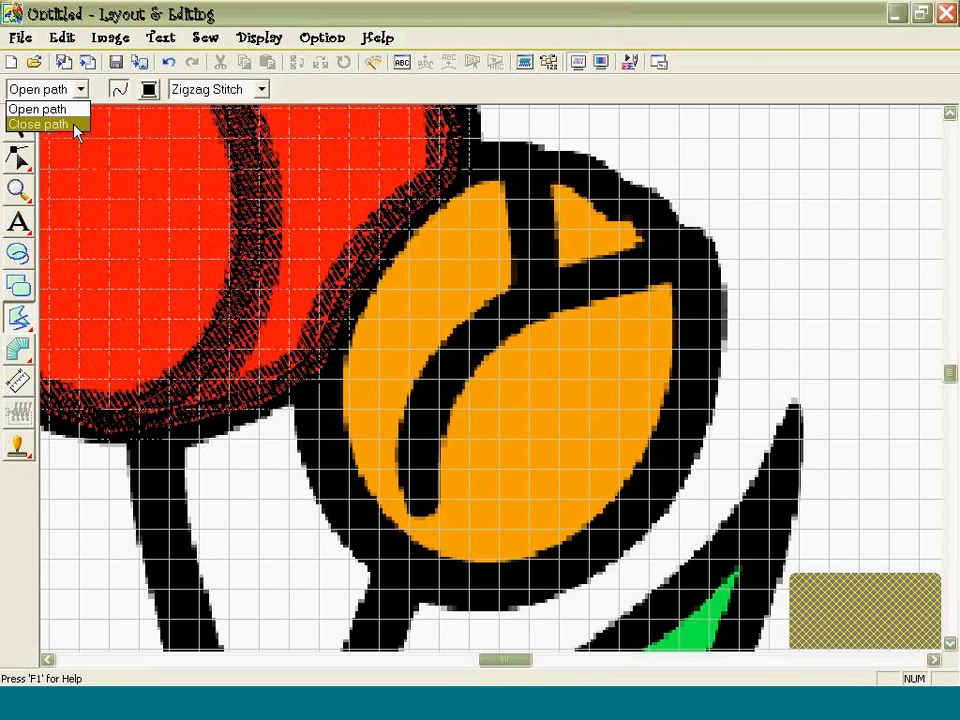
{"action": "left_click", "coordinate": [55, 122]}
Turn off the outline stitching, enable Fill Stitch for the region, and set its thread color to Brother Embroidery Pumpkin.
{"action": "left_click", "coordinate": [121, 90]}
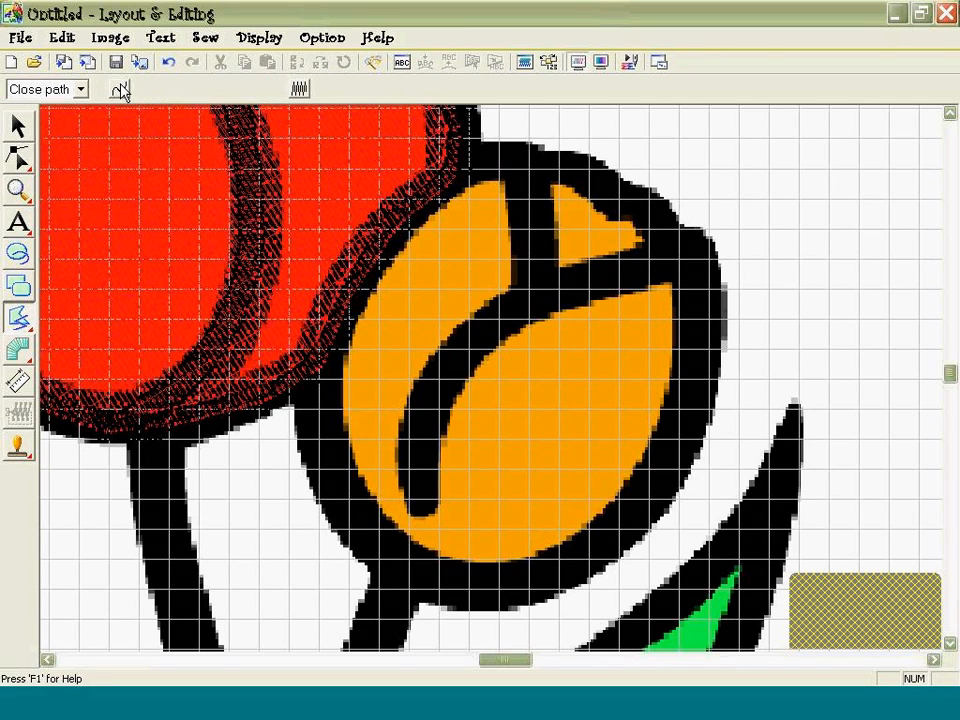
{"action": "left_click", "coordinate": [303, 89]}
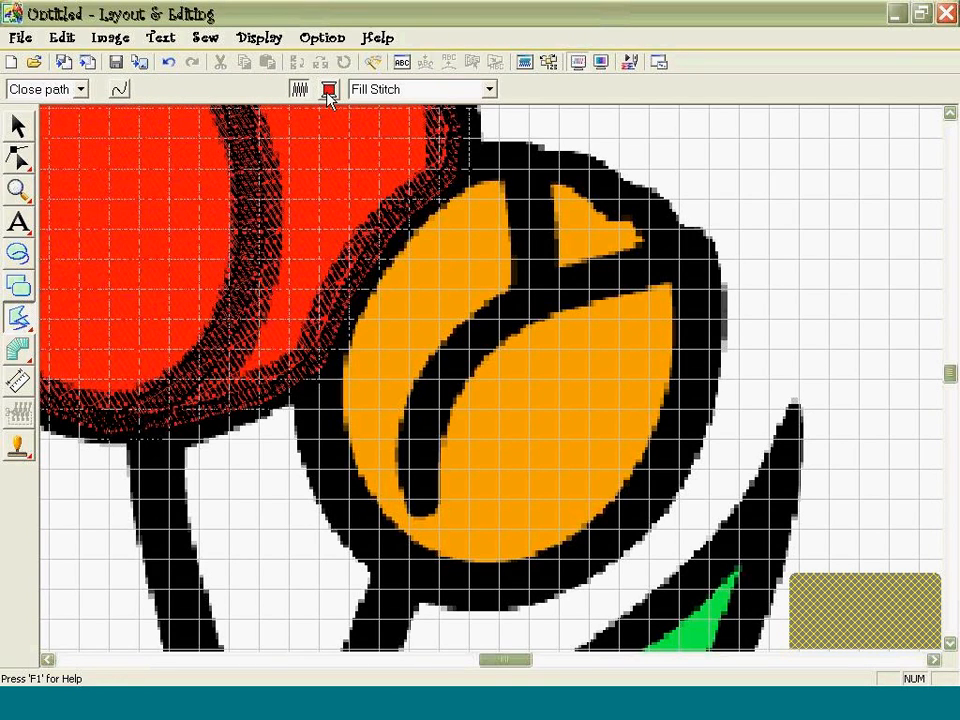
{"action": "left_click", "coordinate": [329, 91]}
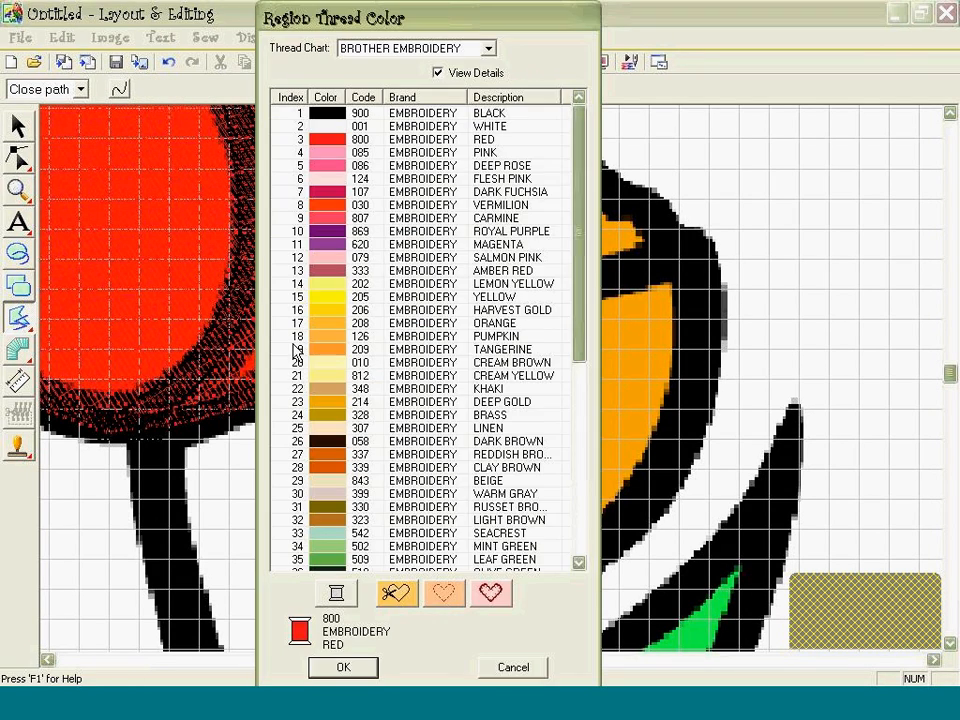
{"action": "left_click", "coordinate": [494, 325]}
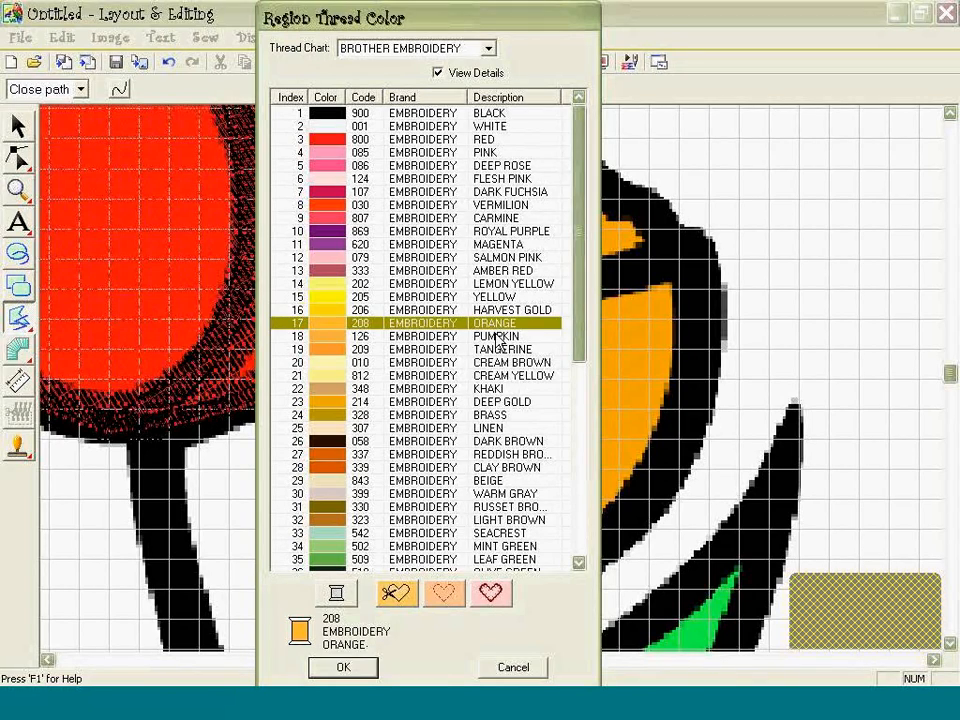
{"action": "left_click", "coordinate": [497, 338]}
{"action": "left_click", "coordinate": [368, 670]}
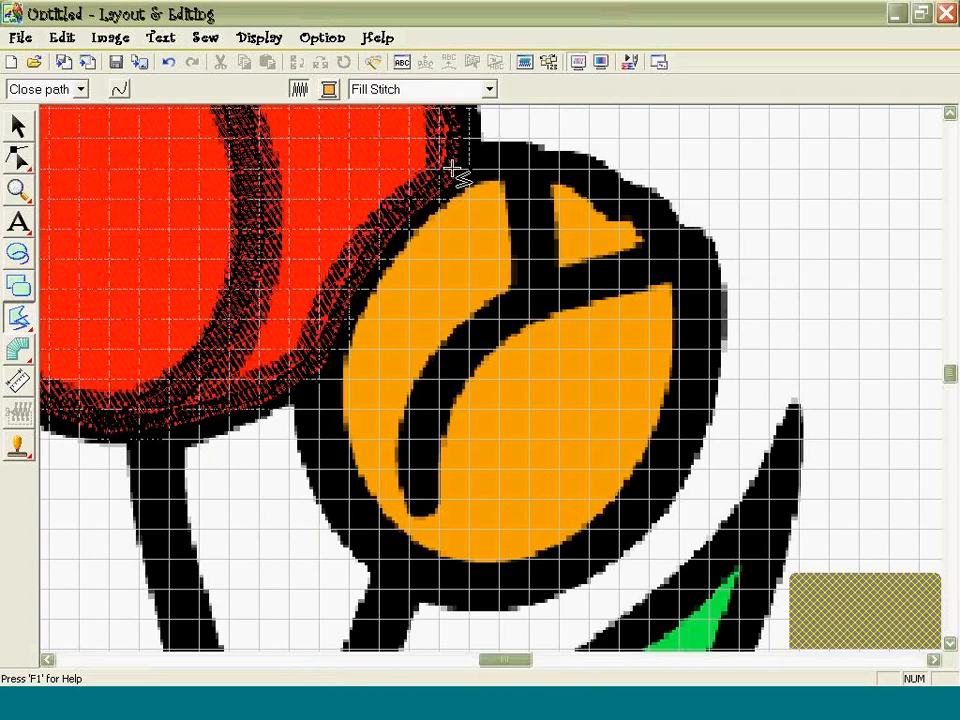
Trace the whole orange bud as a closed fill shape with its corner points in the middle of the black outline.
{"action": "left_click", "coordinate": [503, 161]}
{"action": "left_click", "coordinate": [558, 170]}
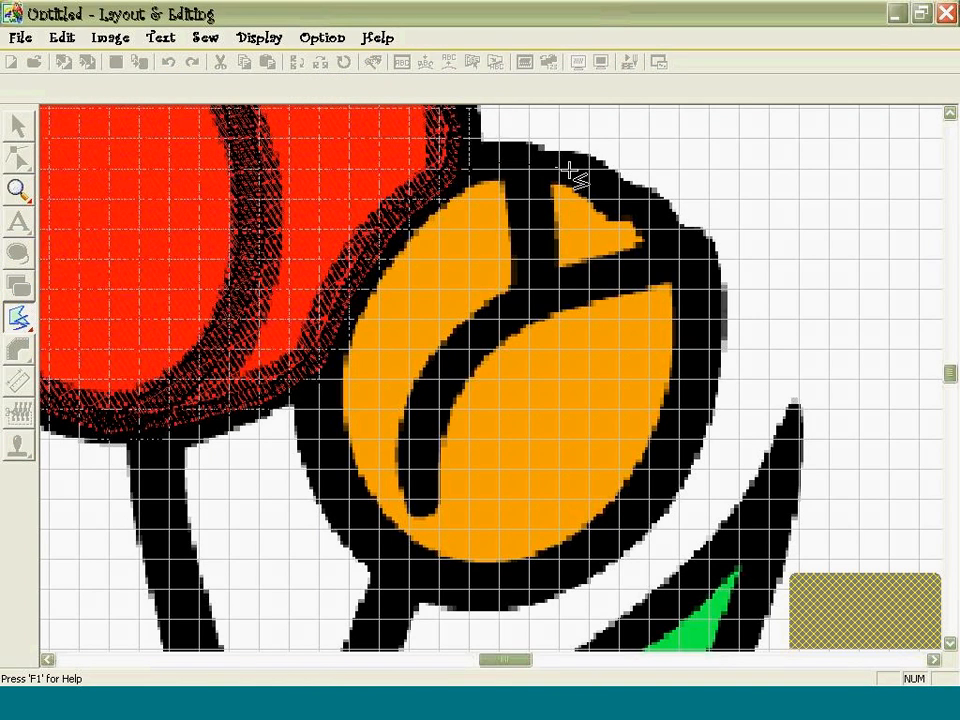
{"action": "left_click", "coordinate": [699, 284]}
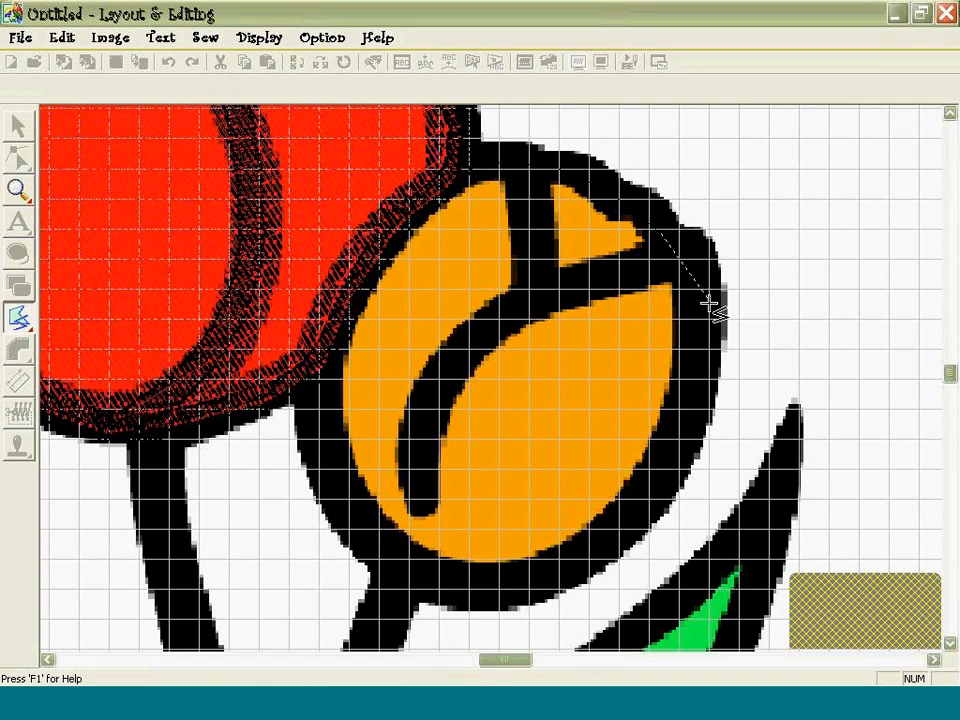
{"action": "left_click", "coordinate": [697, 371]}
{"action": "left_click", "coordinate": [667, 451]}
{"action": "left_click", "coordinate": [634, 500]}
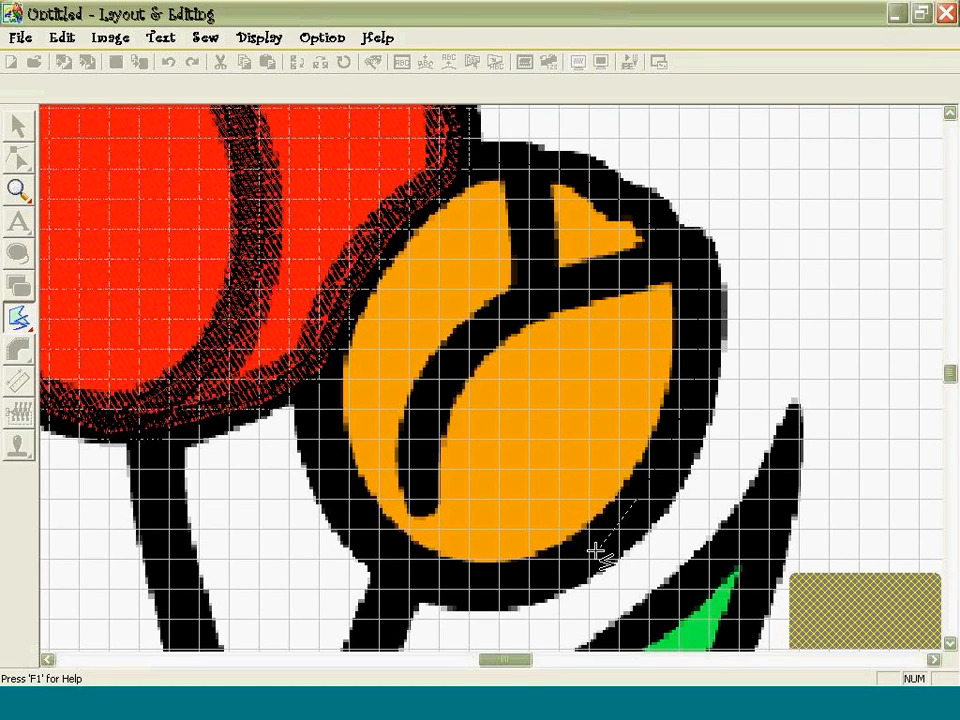
{"action": "left_click", "coordinate": [612, 543]}
{"action": "left_click", "coordinate": [502, 583]}
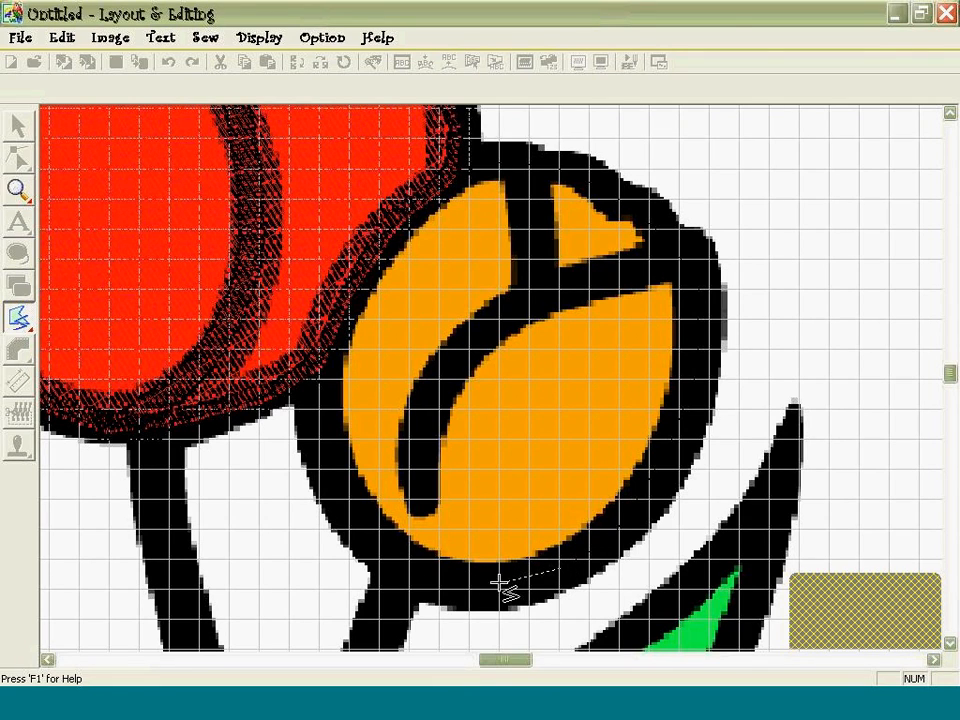
{"action": "left_click", "coordinate": [430, 575]}
{"action": "left_click", "coordinate": [356, 523]}
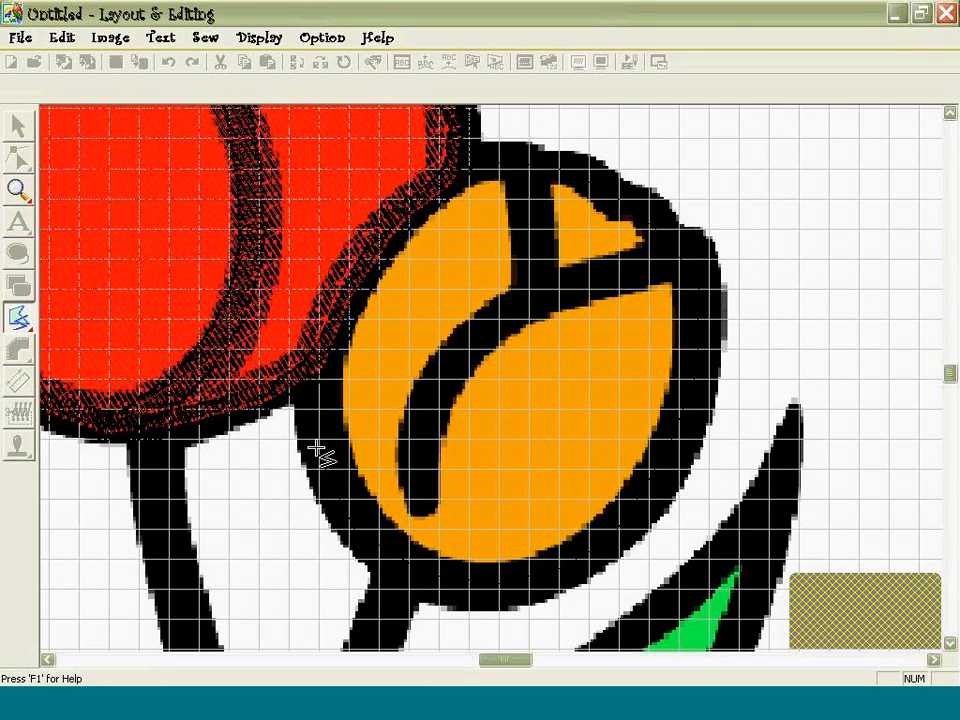
{"action": "left_click", "coordinate": [308, 363]}
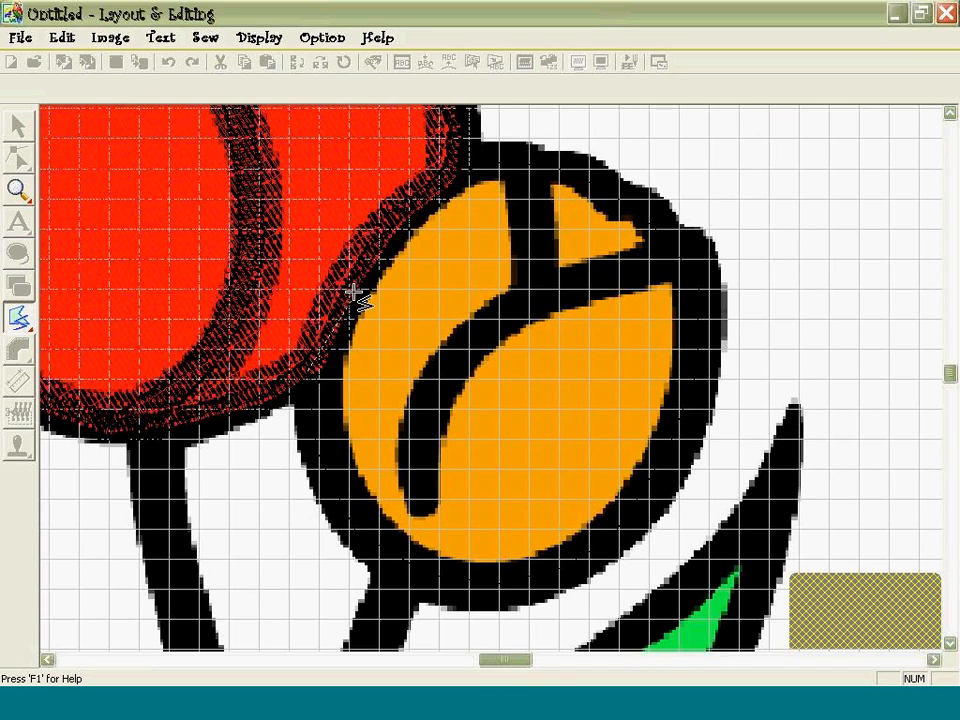
{"action": "left_click", "coordinate": [362, 262]}
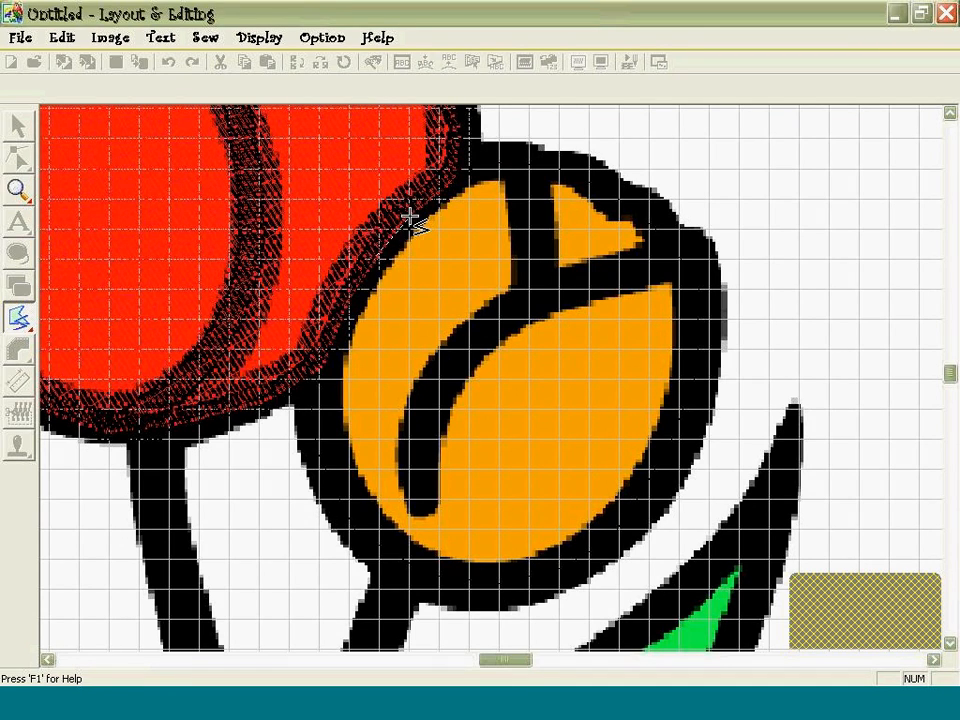
{"action": "left_click", "coordinate": [416, 208]}
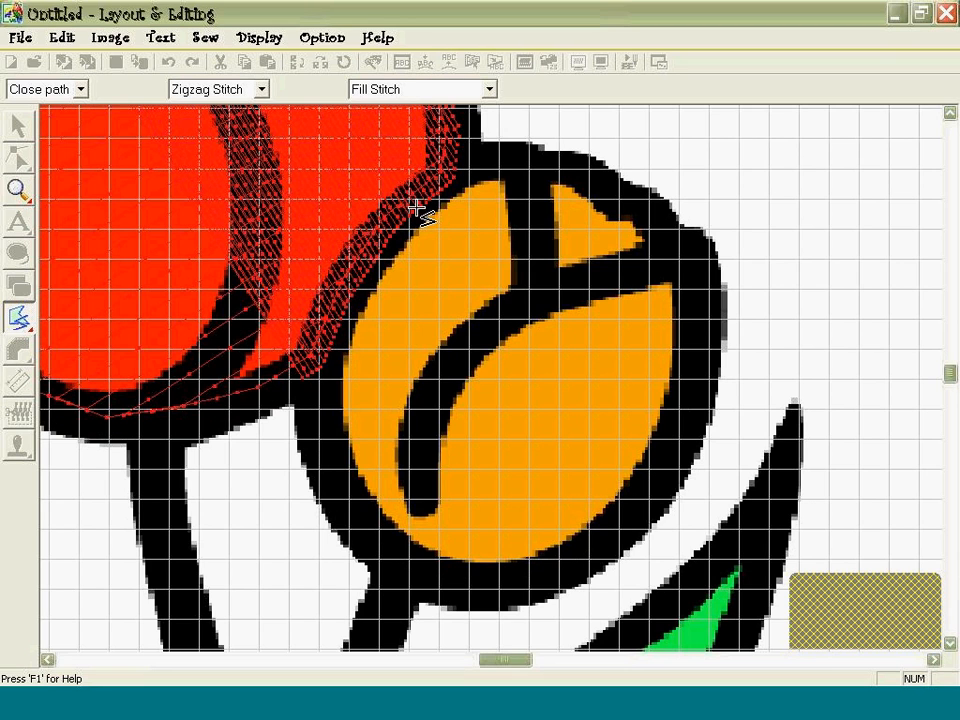
{"action": "left_click", "coordinate": [416, 208]}
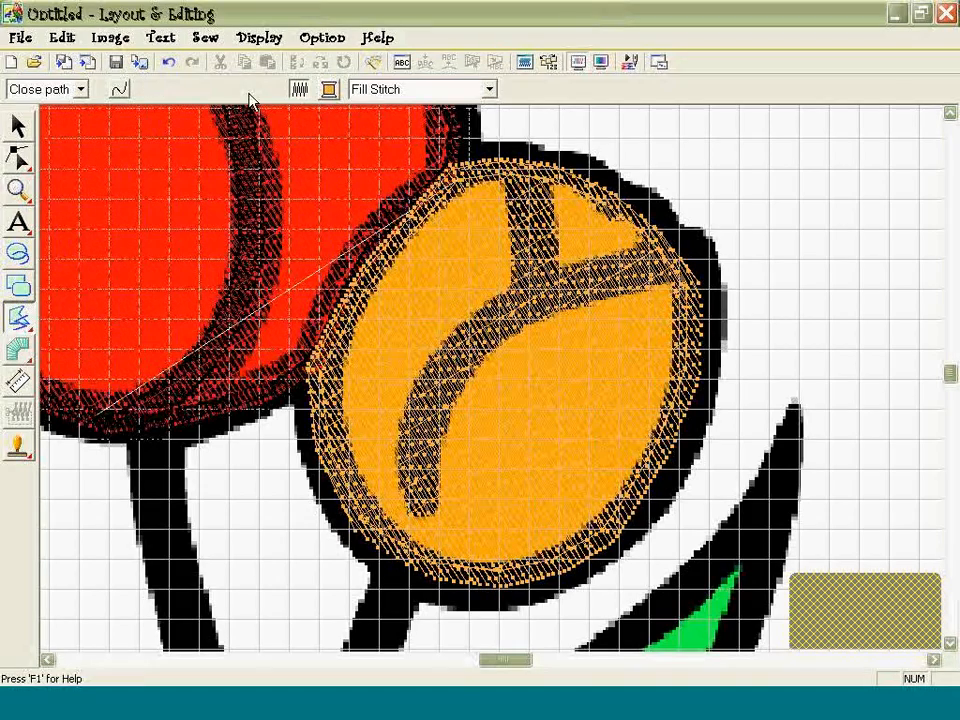
Trace the orange bud's outline and inner petal lines as open black zigzag paths without a region fill.
{"action": "left_click", "coordinate": [299, 90]}
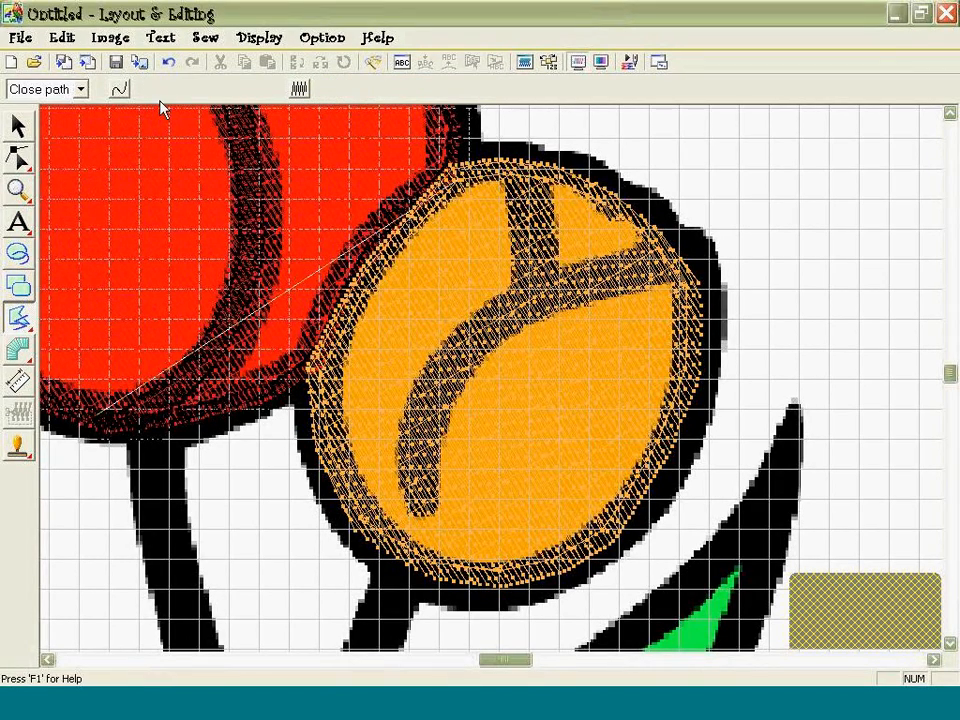
{"action": "left_click", "coordinate": [81, 89]}
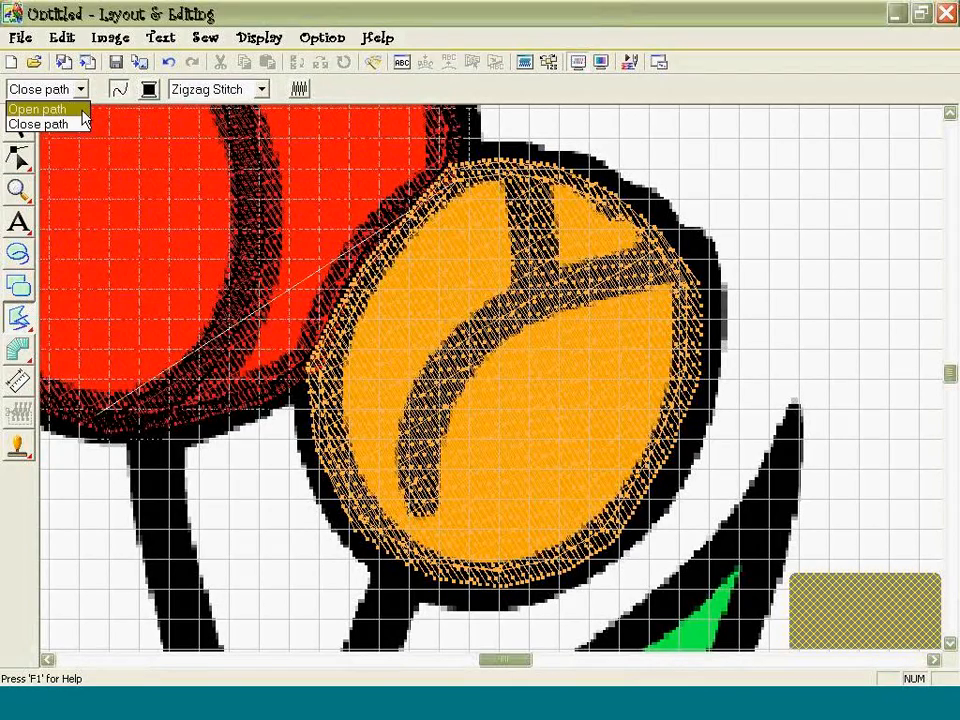
{"action": "left_click", "coordinate": [83, 110]}
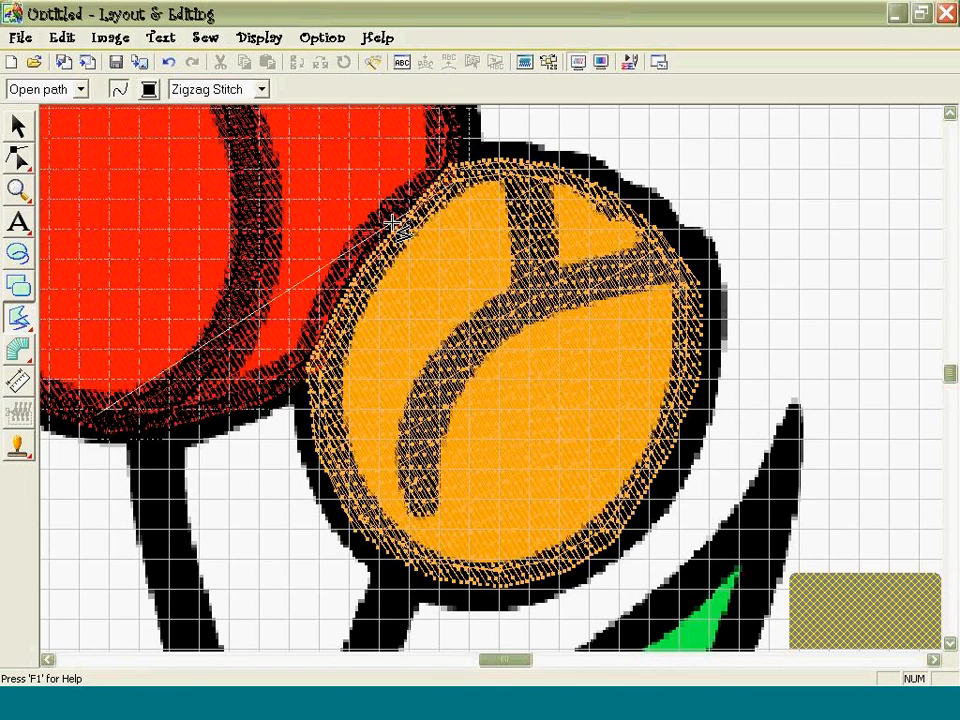
{"action": "left_click", "coordinate": [434, 176]}
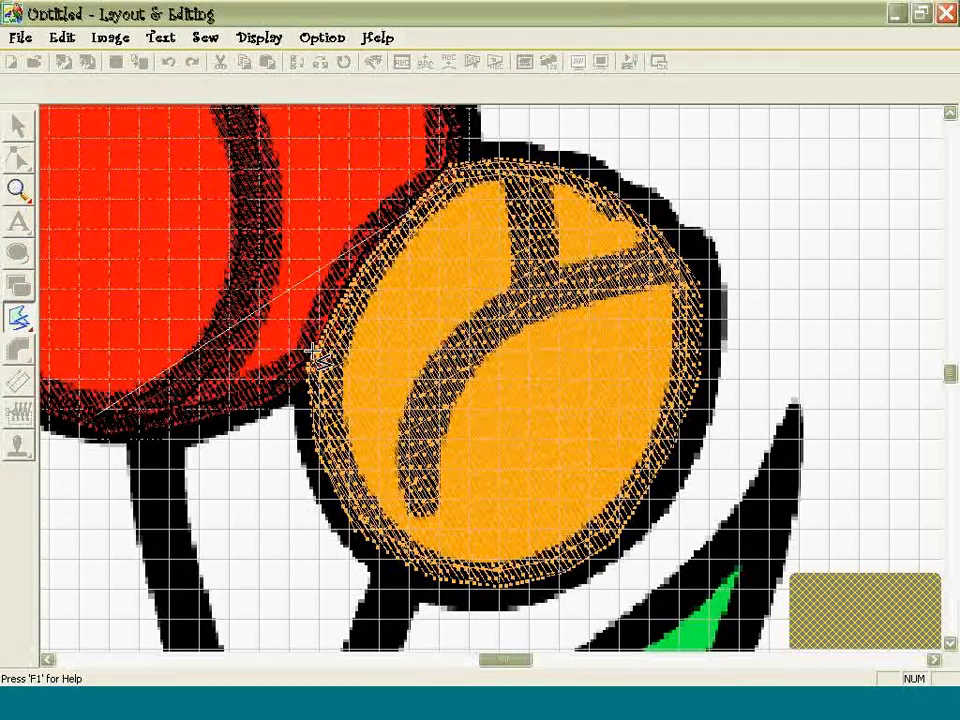
{"action": "left_click", "coordinate": [356, 282]}
{"action": "double_click", "coordinate": [356, 282]}
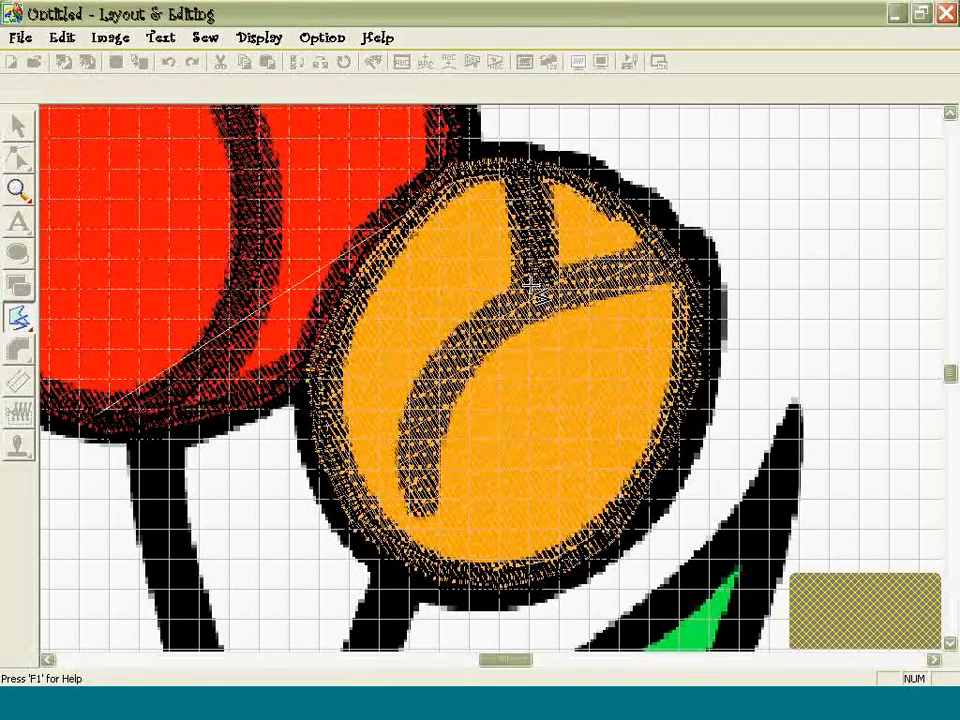
{"action": "double_click", "coordinate": [690, 411]}
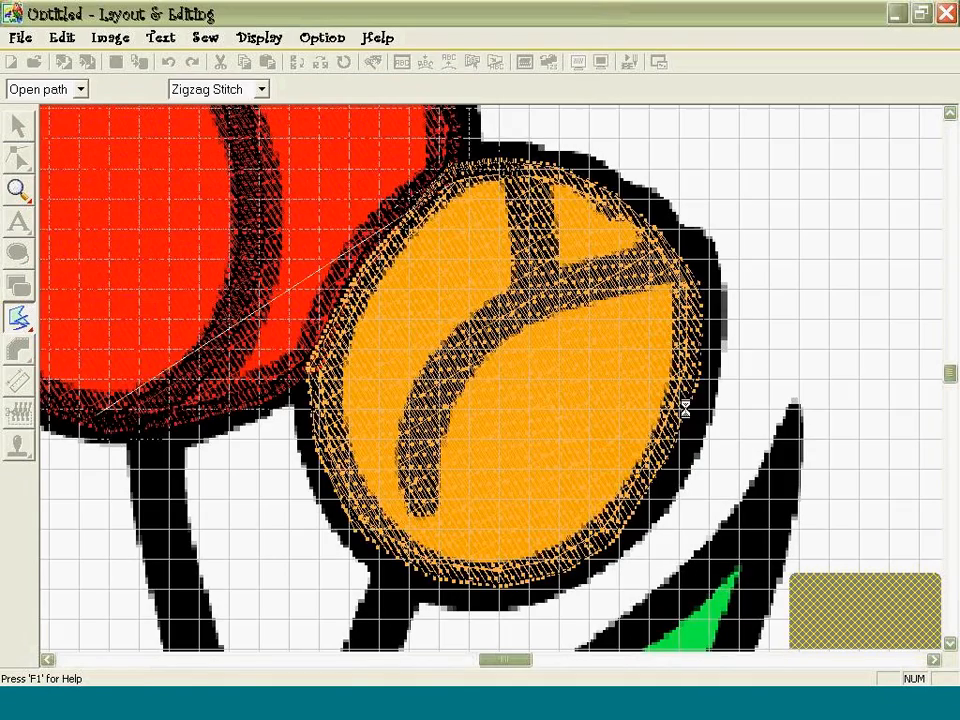
Trace the red tulip's stem from the base of the flower head to its lower tip as an open black zigzag path.
{"action": "left_click", "coordinate": [950, 645]}
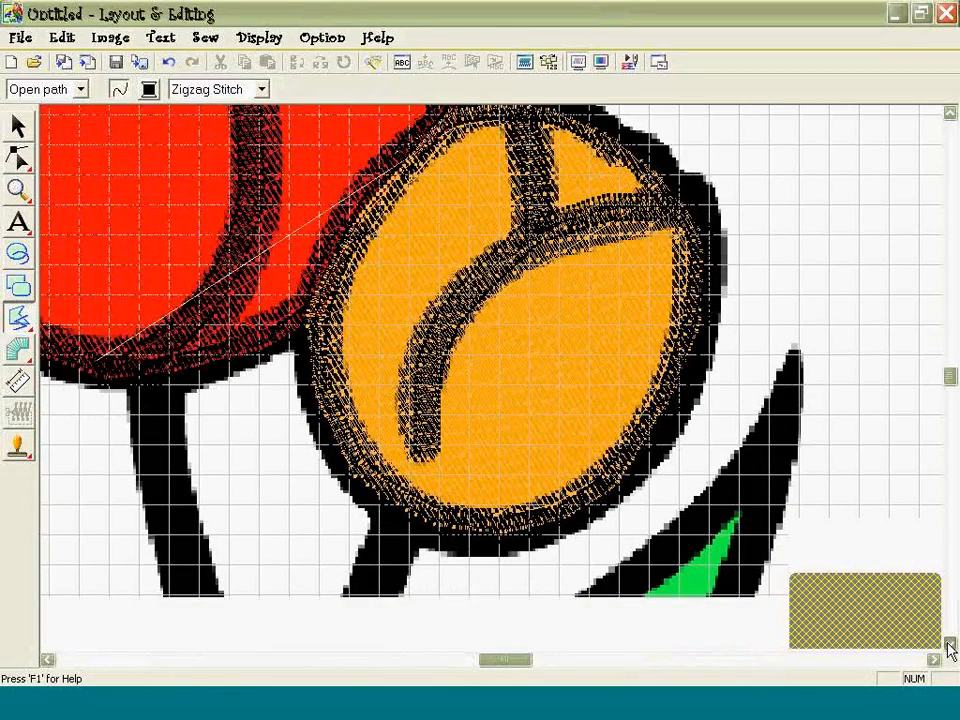
{"action": "left_click", "coordinate": [950, 645]}
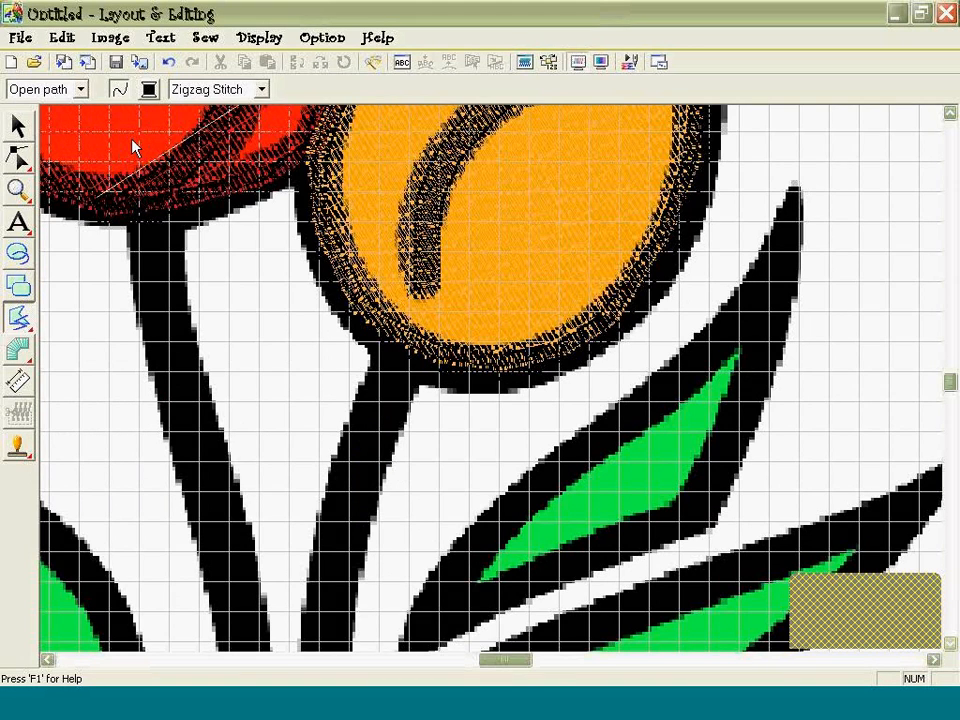
{"action": "left_click", "coordinate": [139, 165]}
{"action": "left_click", "coordinate": [175, 295]}
{"action": "left_click", "coordinate": [203, 384]}
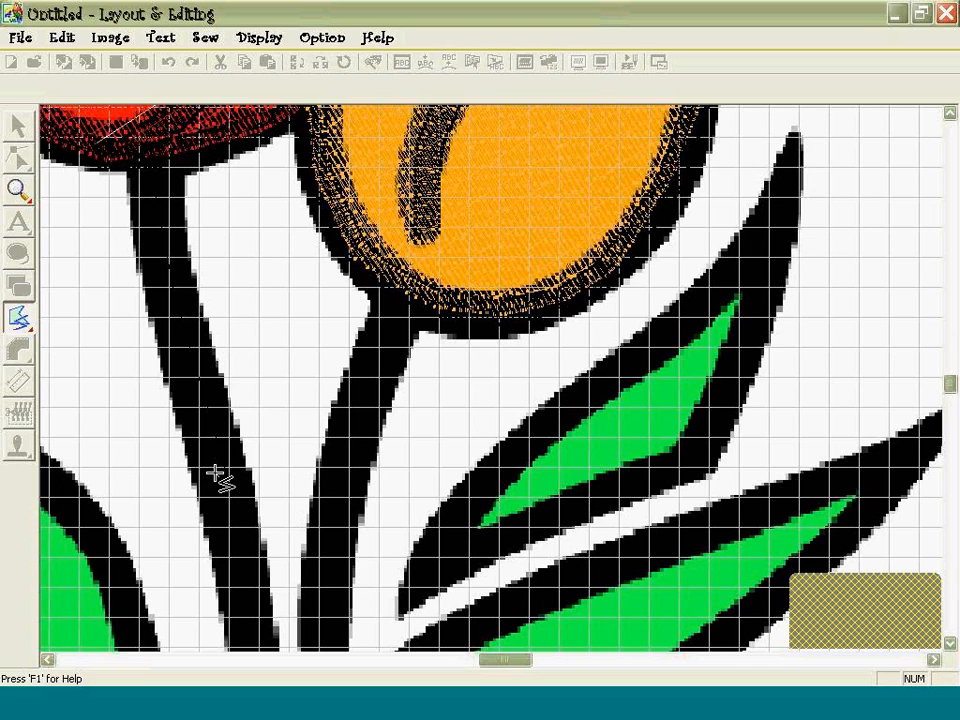
{"action": "left_click", "coordinate": [229, 487]}
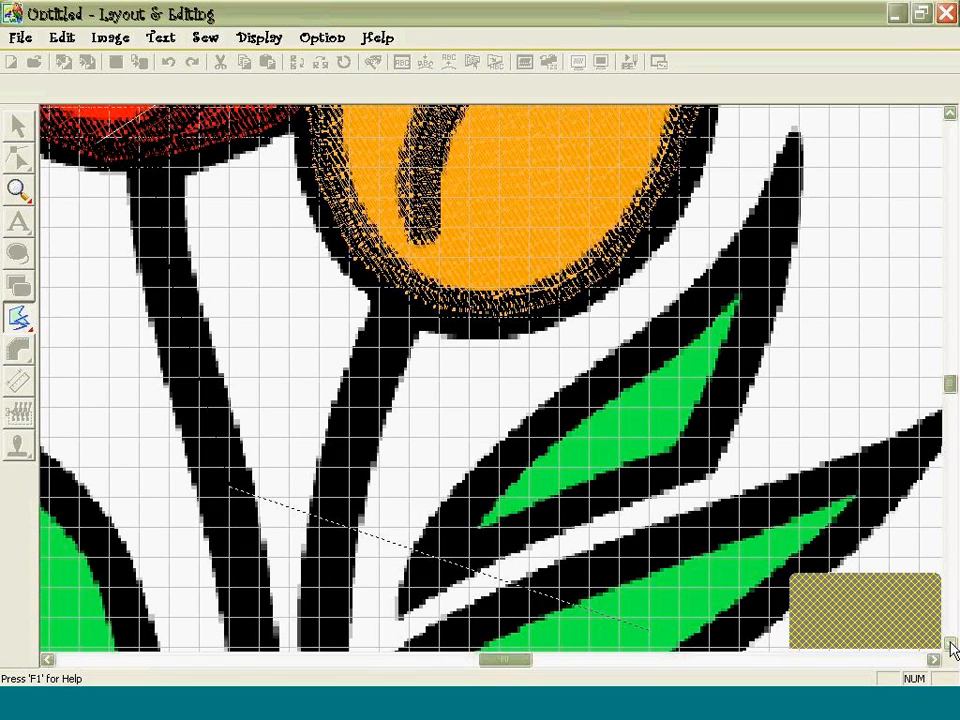
{"action": "left_click", "coordinate": [950, 644]}
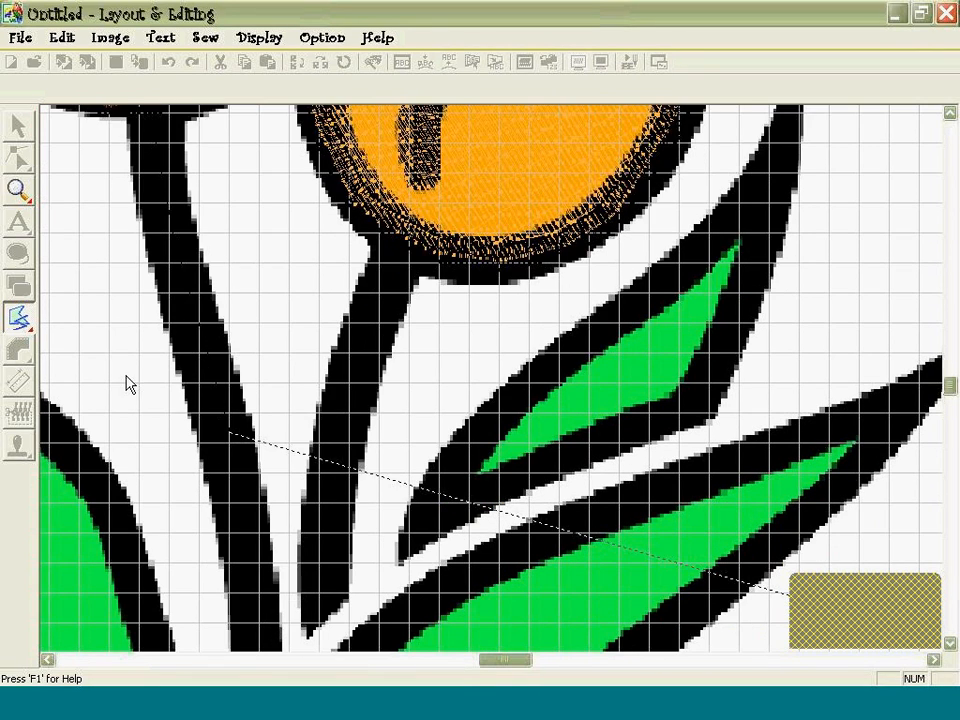
{"action": "scroll", "coordinate": [128, 385], "scroll_direction": "down", "scroll_amount": 2}
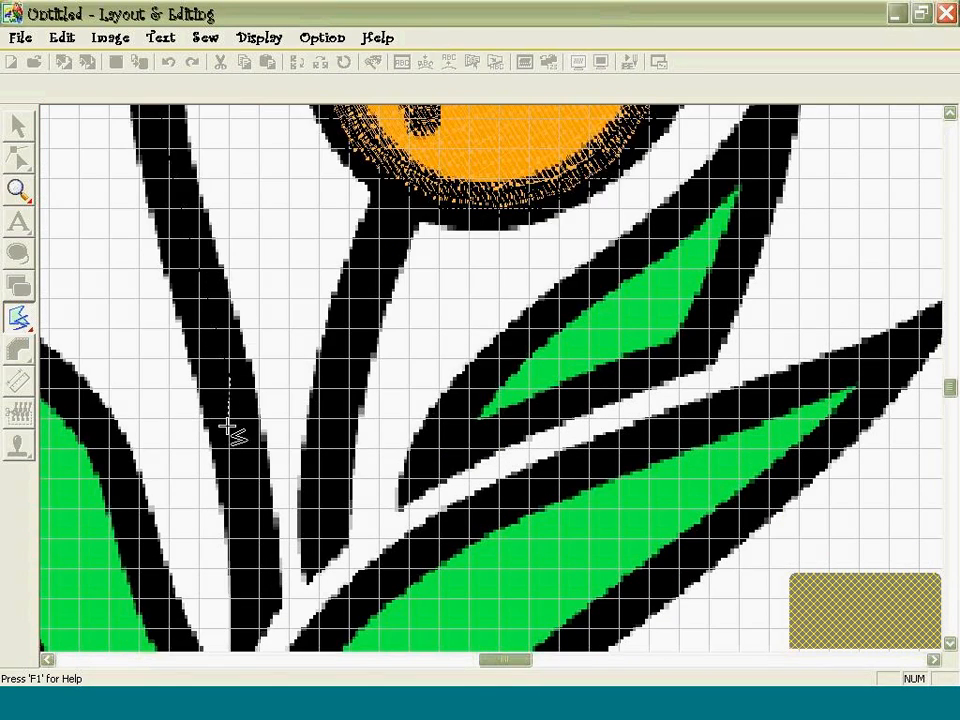
{"action": "double_click", "coordinate": [262, 638]}
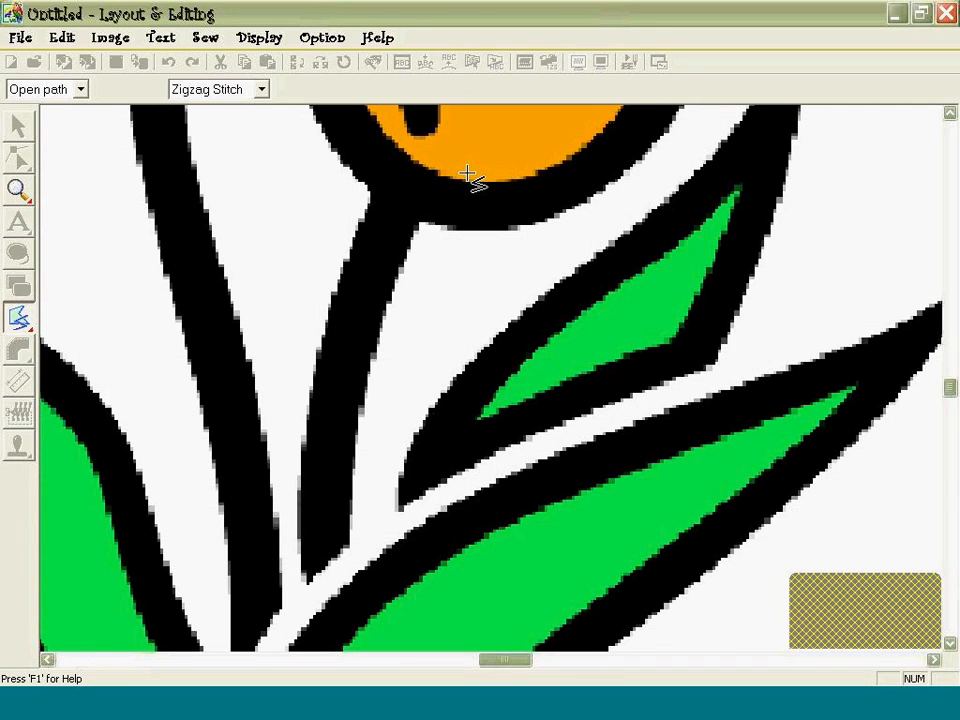
Trace the orange bud's stem from the bud's base to its lower tip as an open black zigzag path.
{"action": "left_click", "coordinate": [386, 226]}
{"action": "left_click", "coordinate": [373, 270]}
{"action": "left_click", "coordinate": [351, 349]}
{"action": "double_click", "coordinate": [330, 560]}
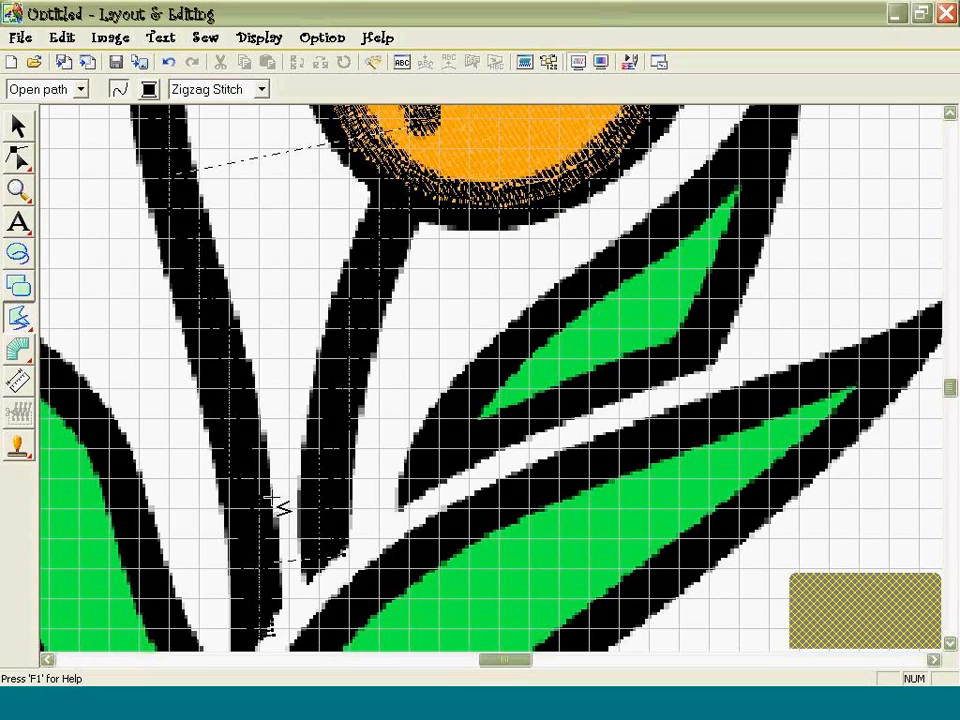
Set the straight-line shape to Close path with a black zigzag outline and a green Fill Stitch region for the leaves.
{"action": "left_click", "coordinate": [950, 645]}
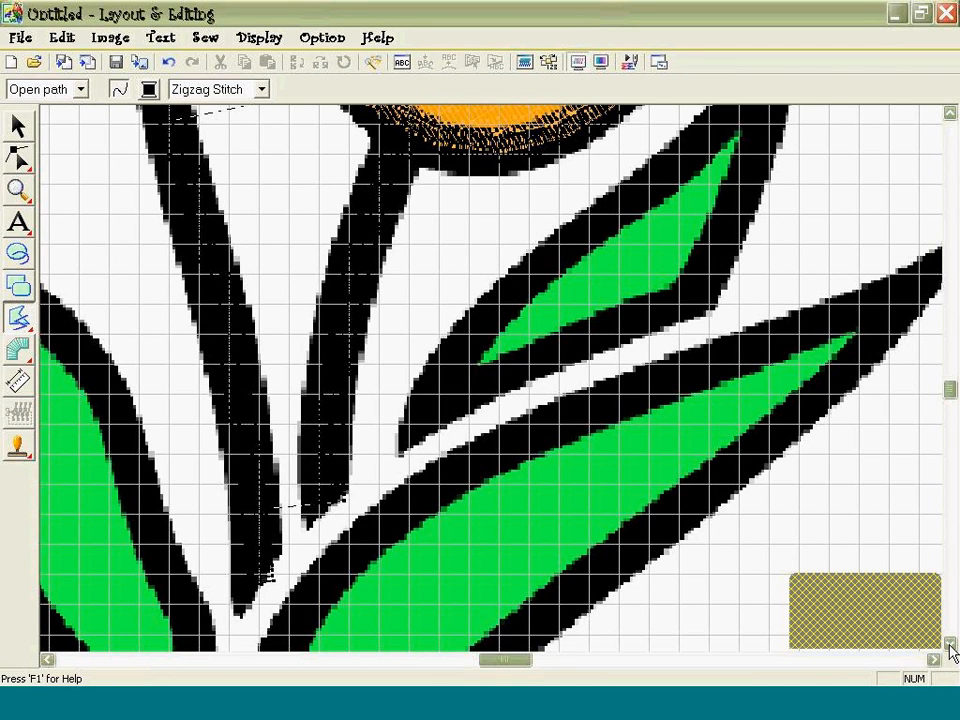
{"action": "left_click", "coordinate": [950, 645]}
{"action": "left_click", "coordinate": [950, 114]}
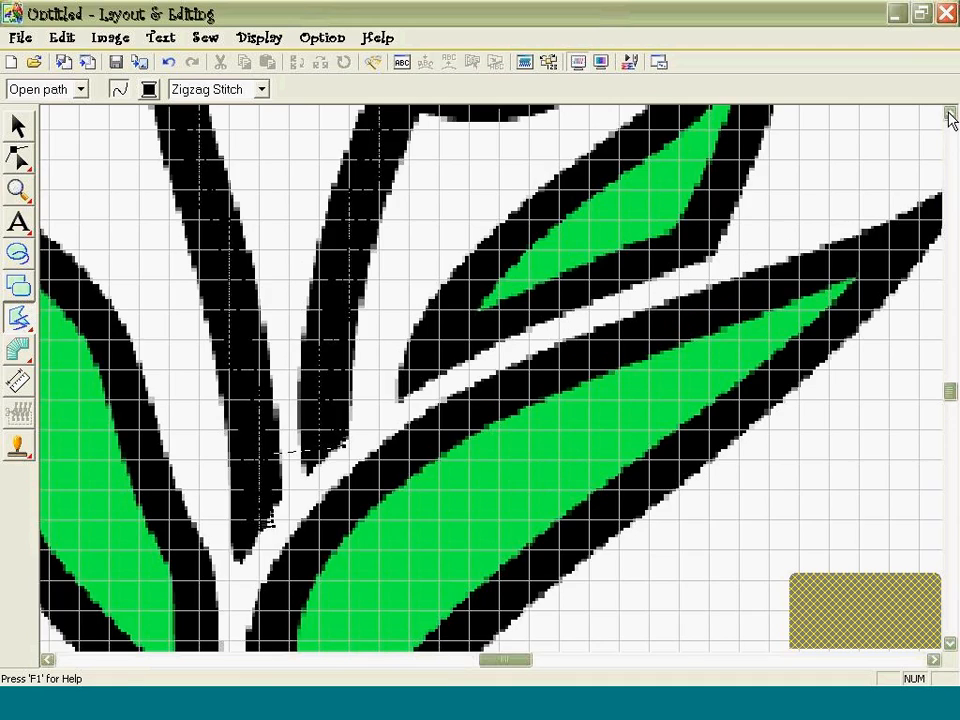
{"action": "left_click", "coordinate": [949, 114]}
{"action": "left_click", "coordinate": [81, 90]}
{"action": "left_click", "coordinate": [68, 106]}
{"action": "left_click", "coordinate": [300, 90]}
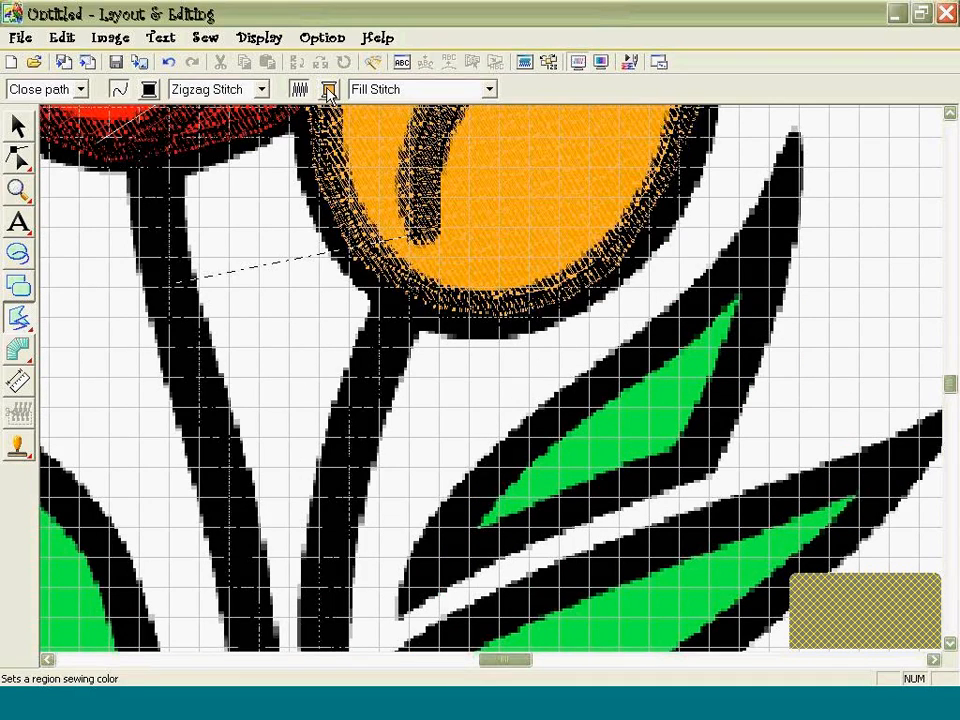
{"action": "left_click", "coordinate": [447, 160]}
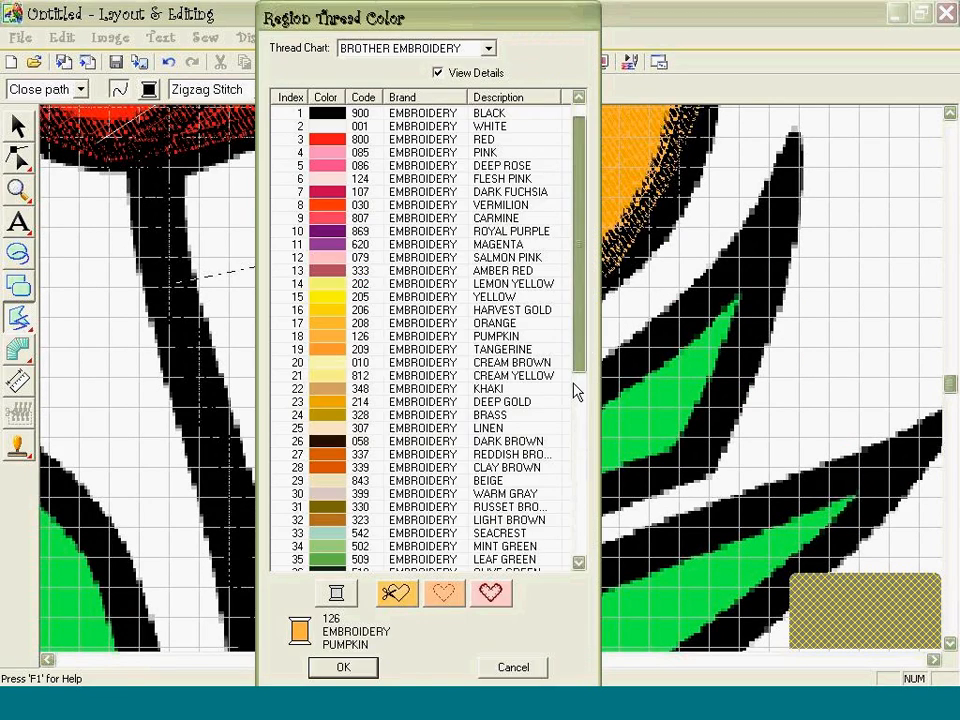
{"action": "scroll", "coordinate": [574, 400], "scroll_direction": "down", "scroll_amount": 3}
{"action": "scroll", "coordinate": [553, 440], "scroll_direction": "down", "scroll_amount": 1}
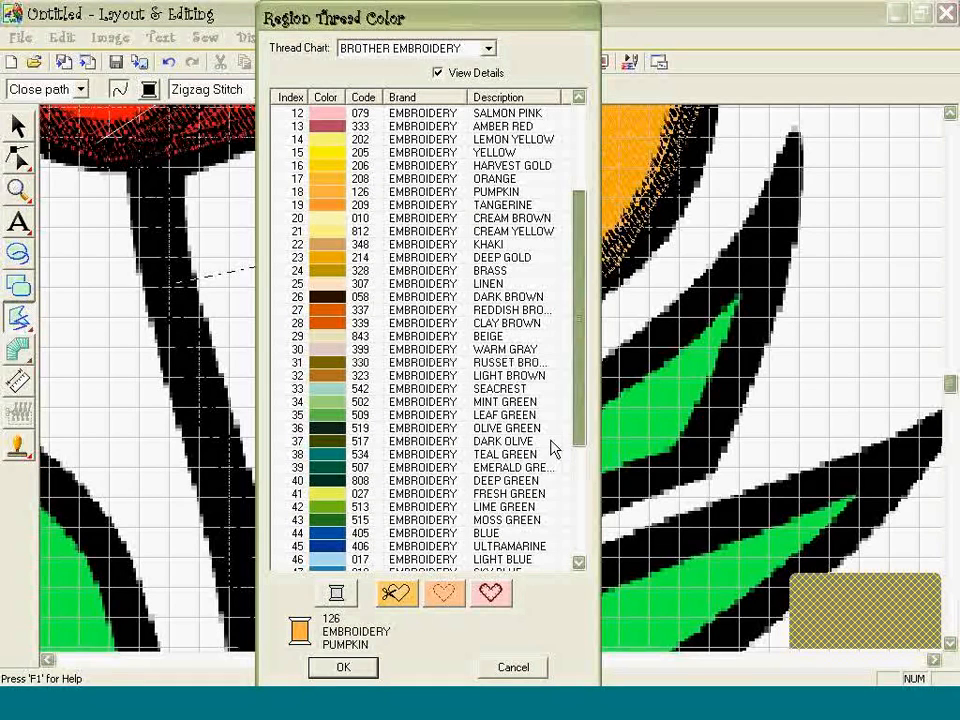
{"action": "left_click", "coordinate": [505, 401]}
{"action": "left_click", "coordinate": [377, 668]}
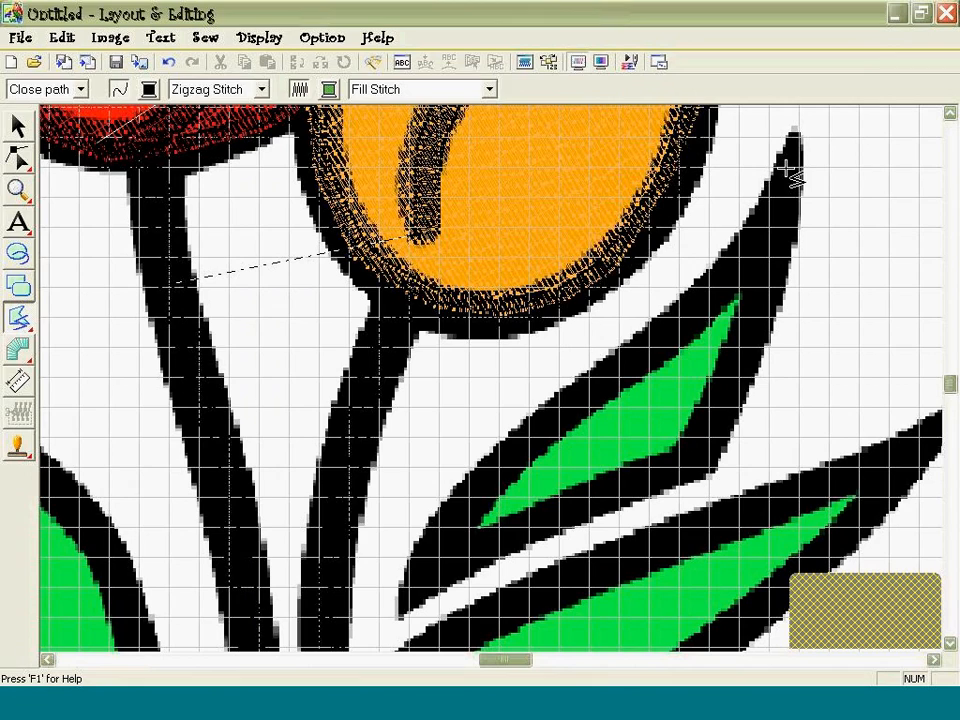
Trace the small upper leaf beside the orange bud as a closed straight-line shape from its tip around both edges.
{"action": "left_click", "coordinate": [735, 272]}
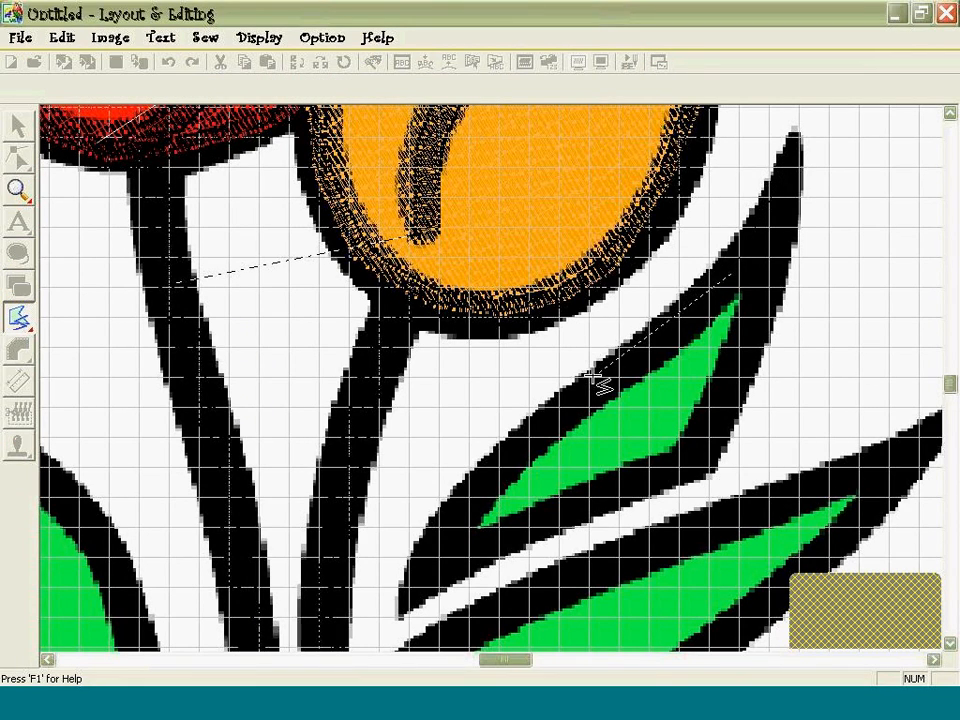
{"action": "left_click", "coordinate": [430, 576]}
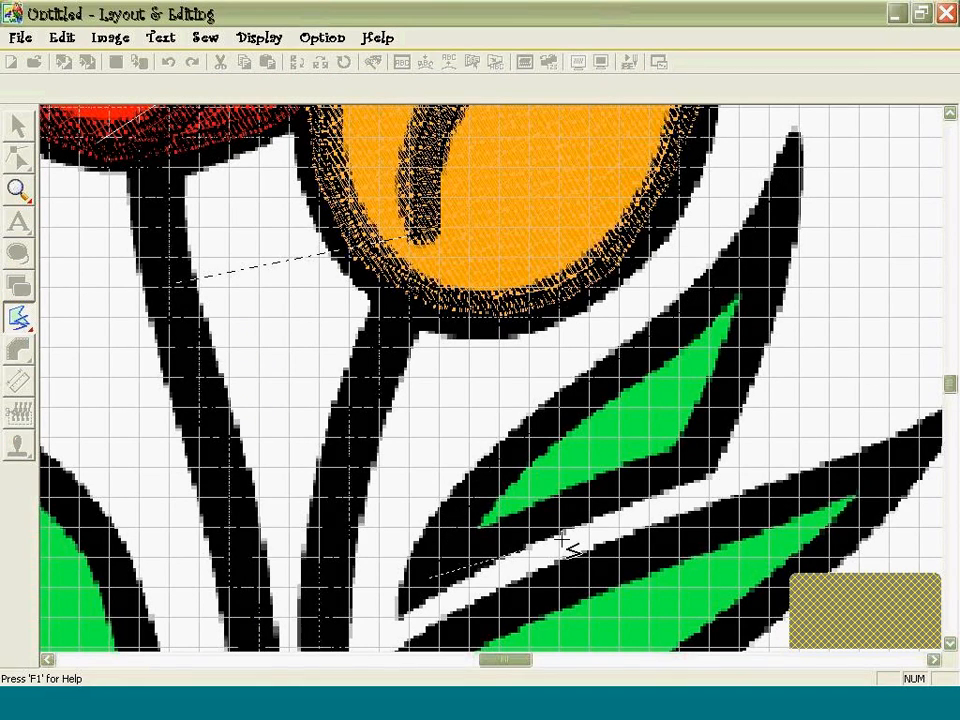
{"action": "left_click", "coordinate": [739, 439]}
{"action": "left_click", "coordinate": [735, 385]}
{"action": "left_click", "coordinate": [780, 232]}
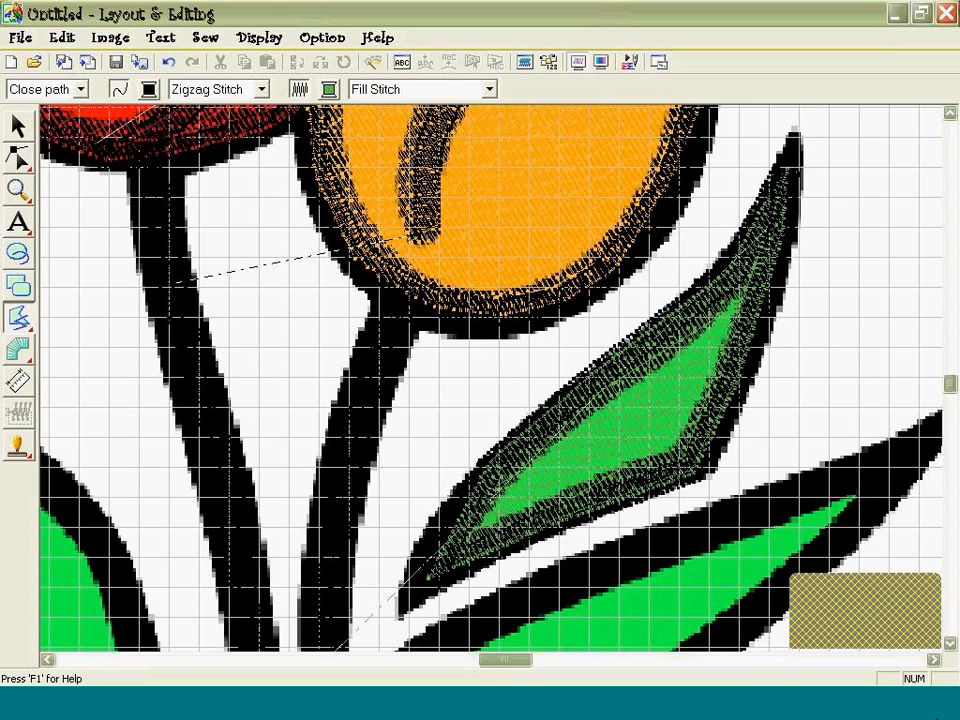
Trace the large leaf on the right of the tulip as a closed straight-line shape, down its lower edge and back to the tip.
{"action": "left_click", "coordinate": [950, 644]}
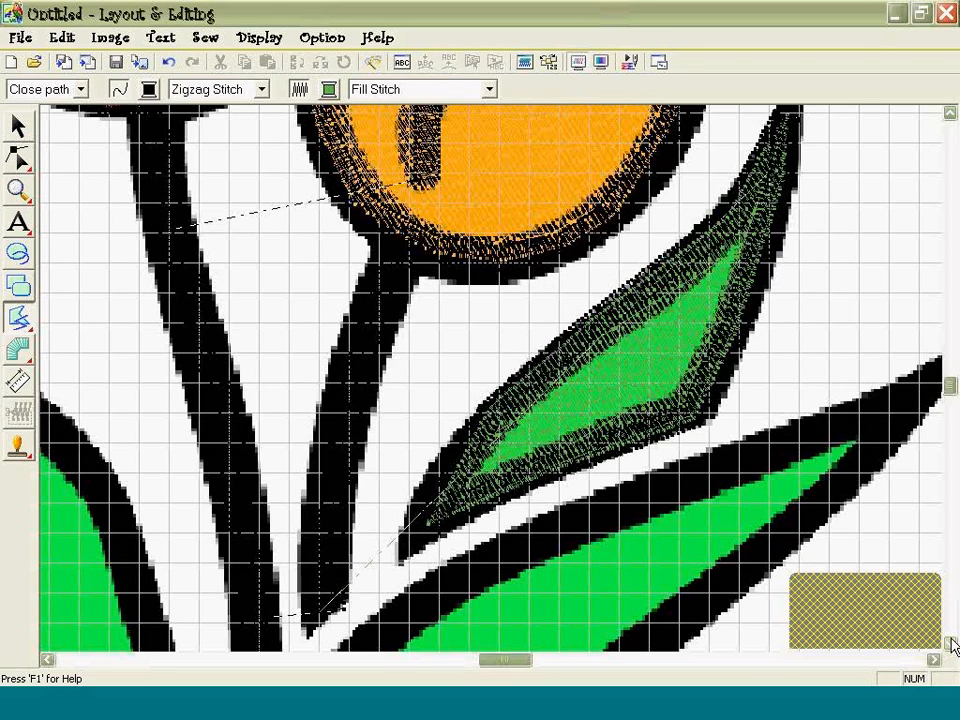
{"action": "left_click", "coordinate": [950, 644]}
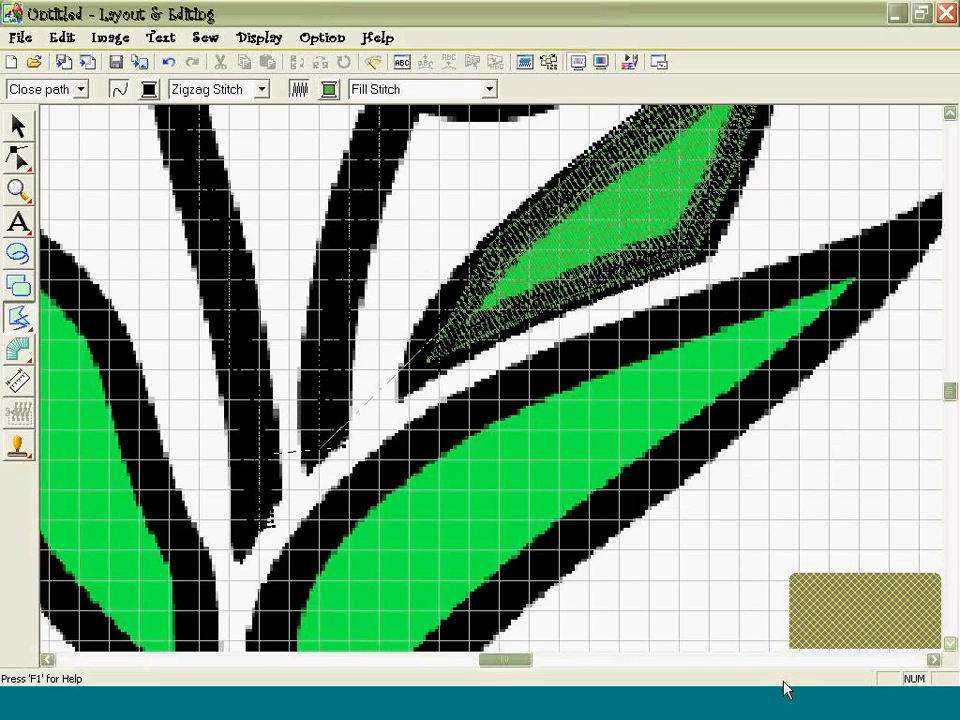
{"action": "left_click", "coordinate": [950, 644]}
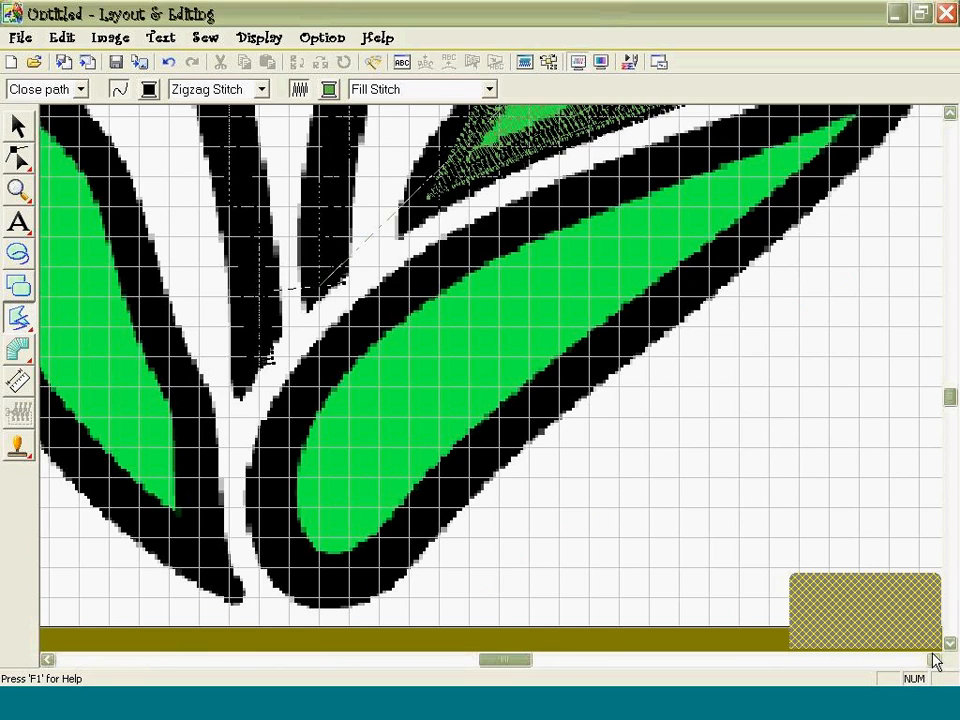
{"action": "left_click", "coordinate": [934, 659]}
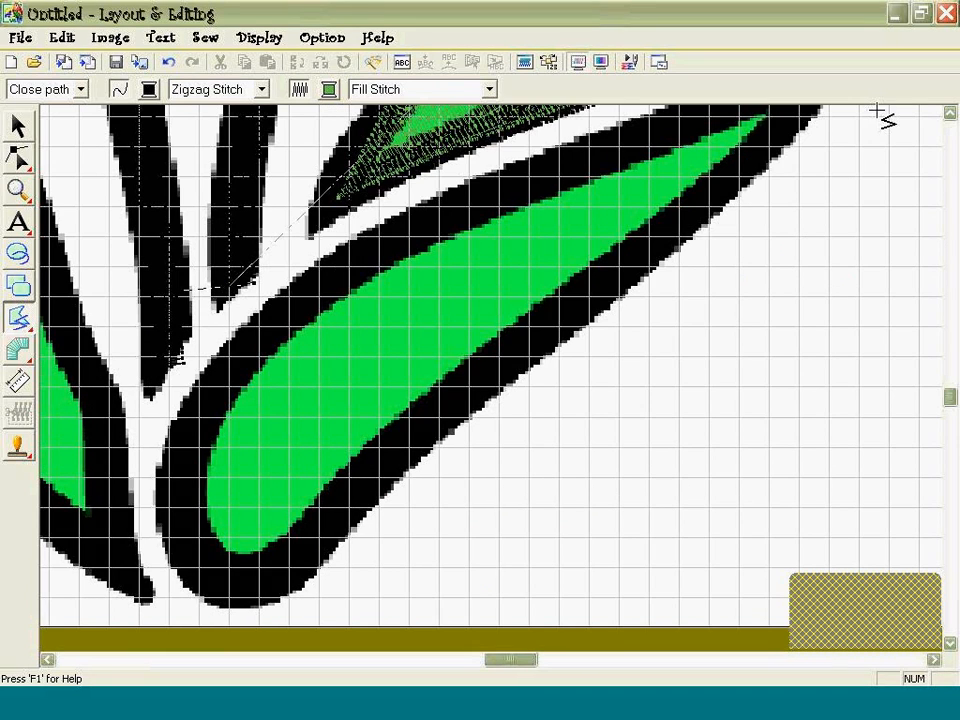
{"action": "left_click", "coordinate": [950, 114]}
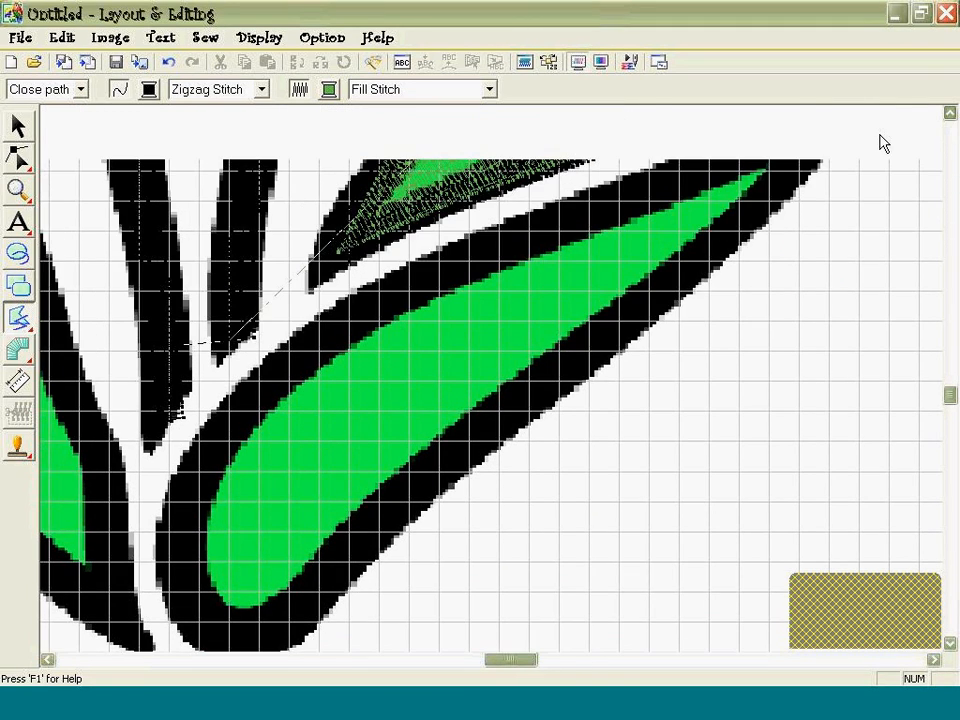
{"action": "left_click", "coordinate": [734, 299]}
{"action": "left_click", "coordinate": [561, 419]}
{"action": "left_click", "coordinate": [428, 531]}
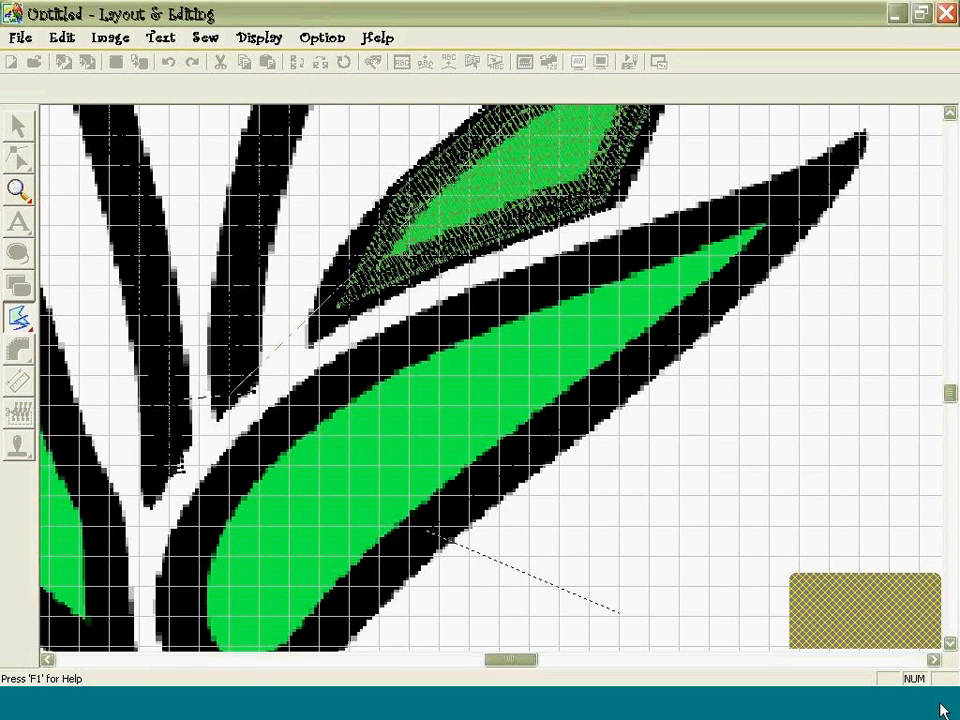
{"action": "left_click", "coordinate": [952, 646]}
{"action": "left_click", "coordinate": [952, 646]}
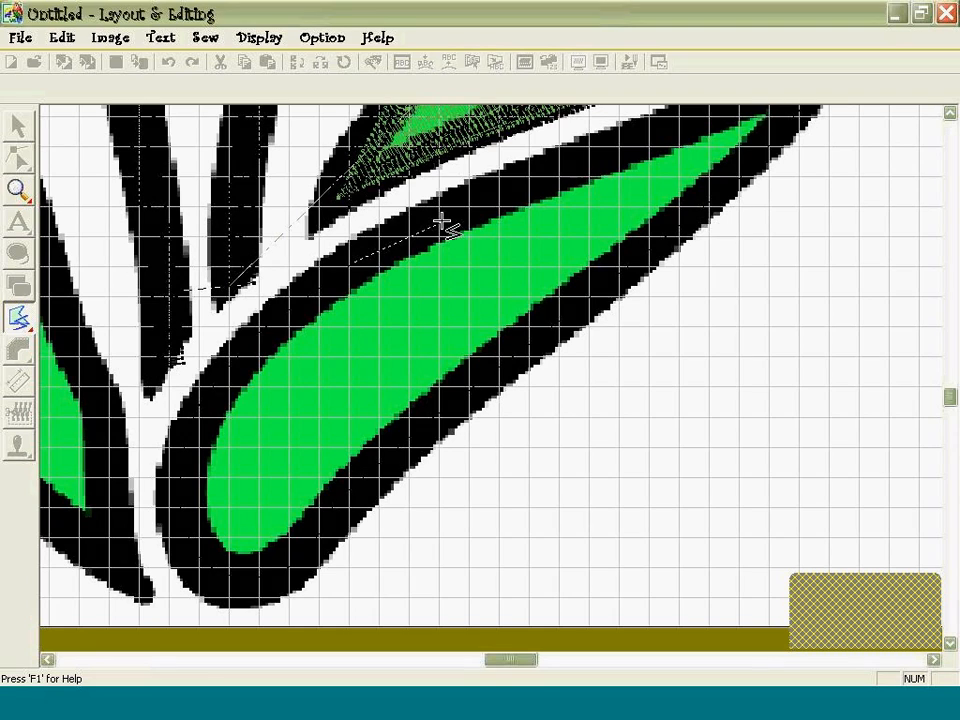
{"action": "left_click", "coordinate": [527, 185]}
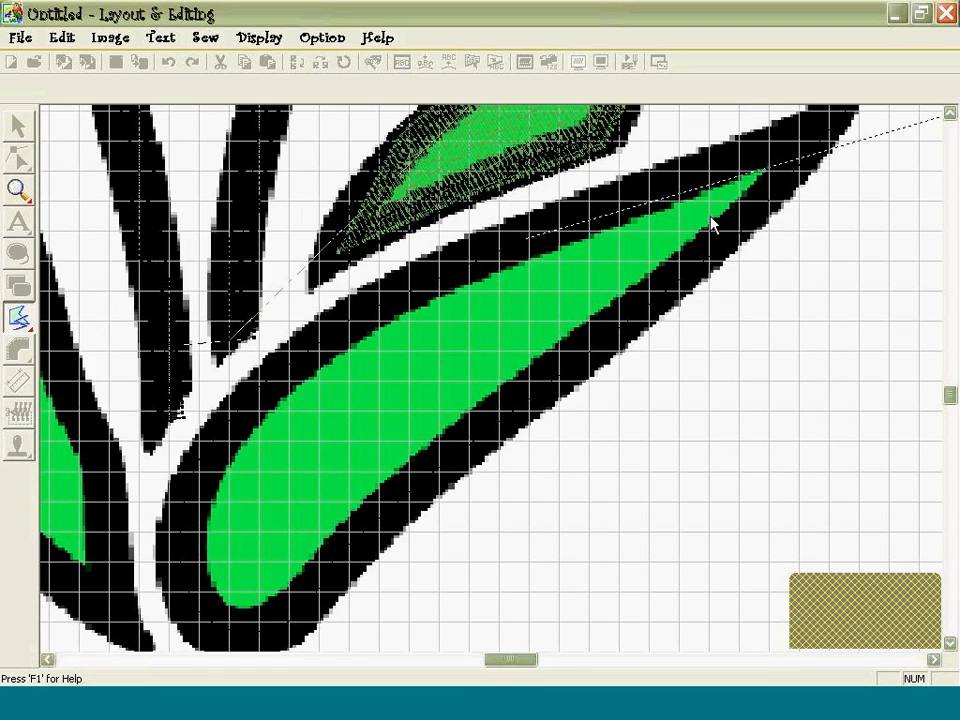
{"action": "left_click", "coordinate": [692, 288]}
{"action": "left_click", "coordinate": [814, 228]}
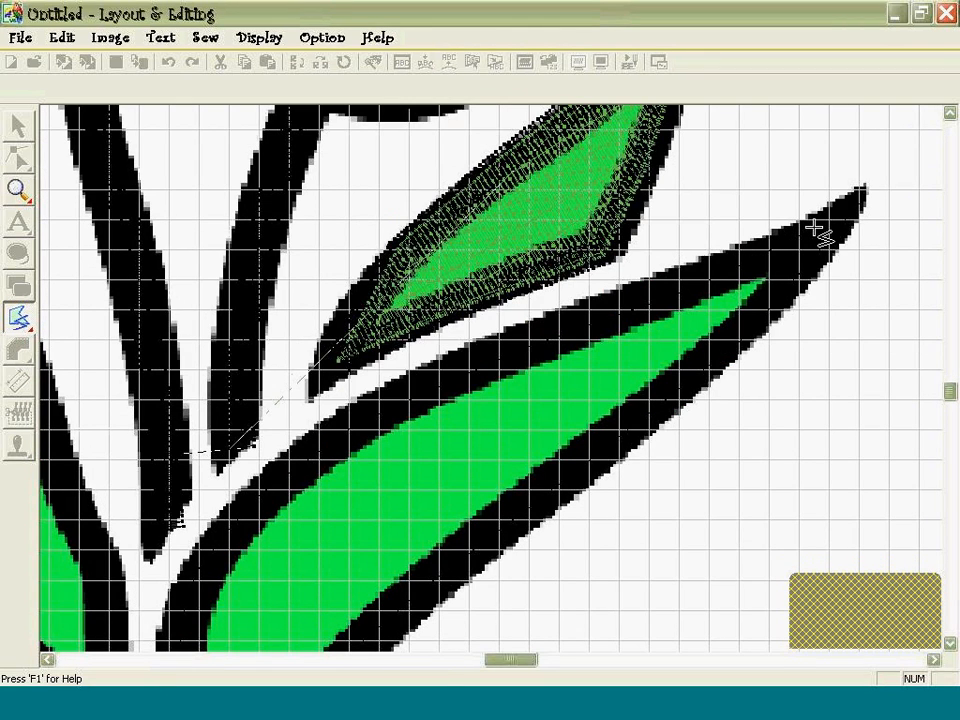
{"action": "double_click", "coordinate": [814, 228]}
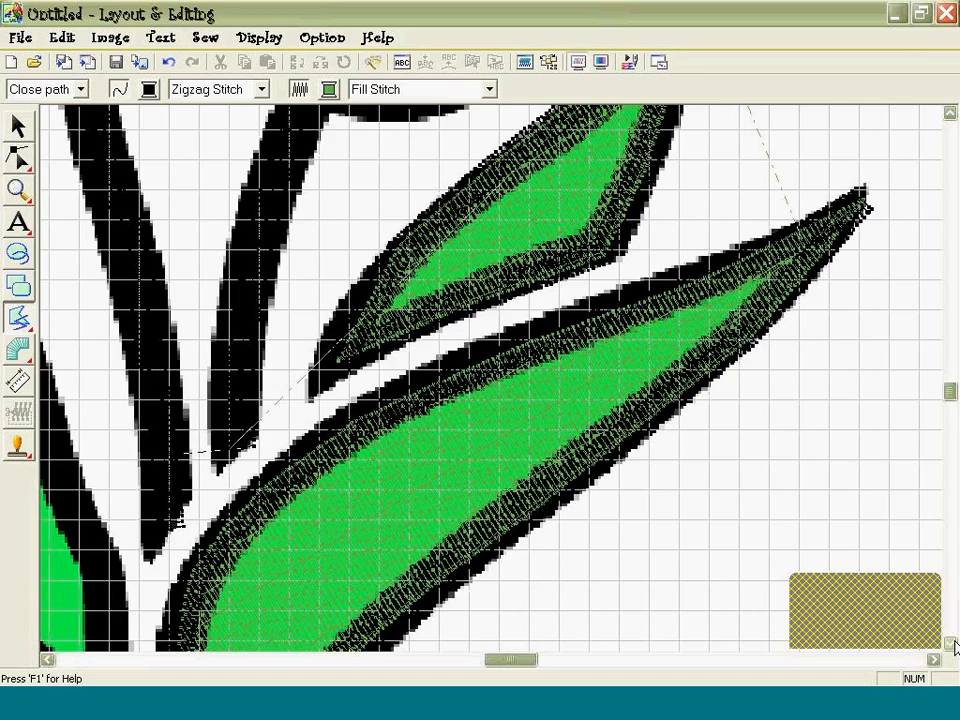
Trace the long left leaf as a closed straight-line shape from its lower point up to the tip and back down the outer edge.
{"action": "scroll", "coordinate": [60, 662], "scroll_direction": "down", "scroll_amount": 3}
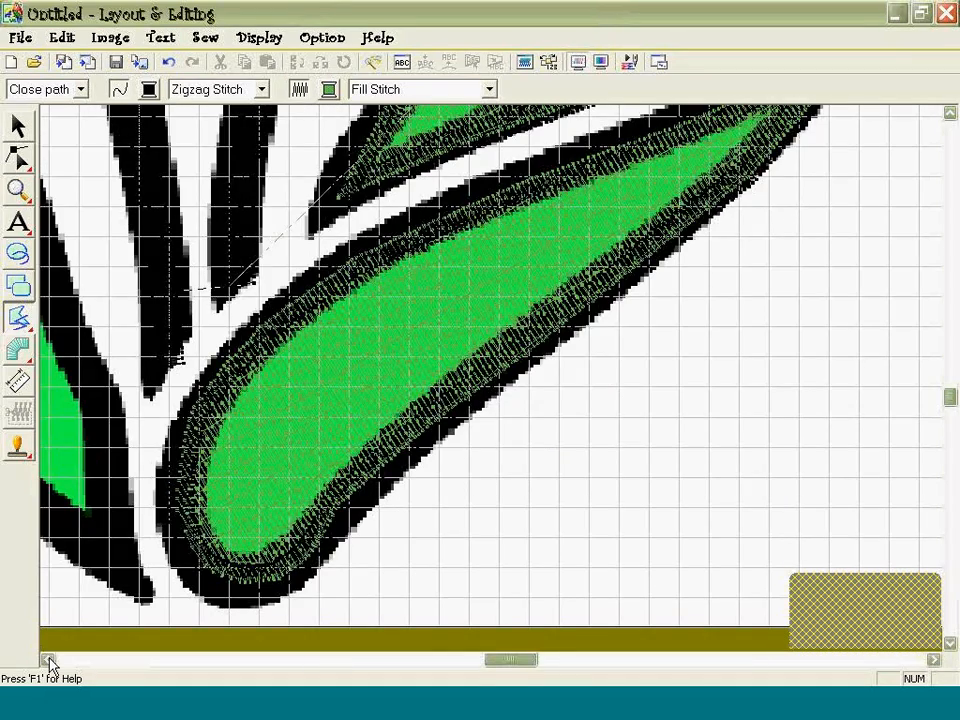
{"action": "left_click", "coordinate": [47, 660]}
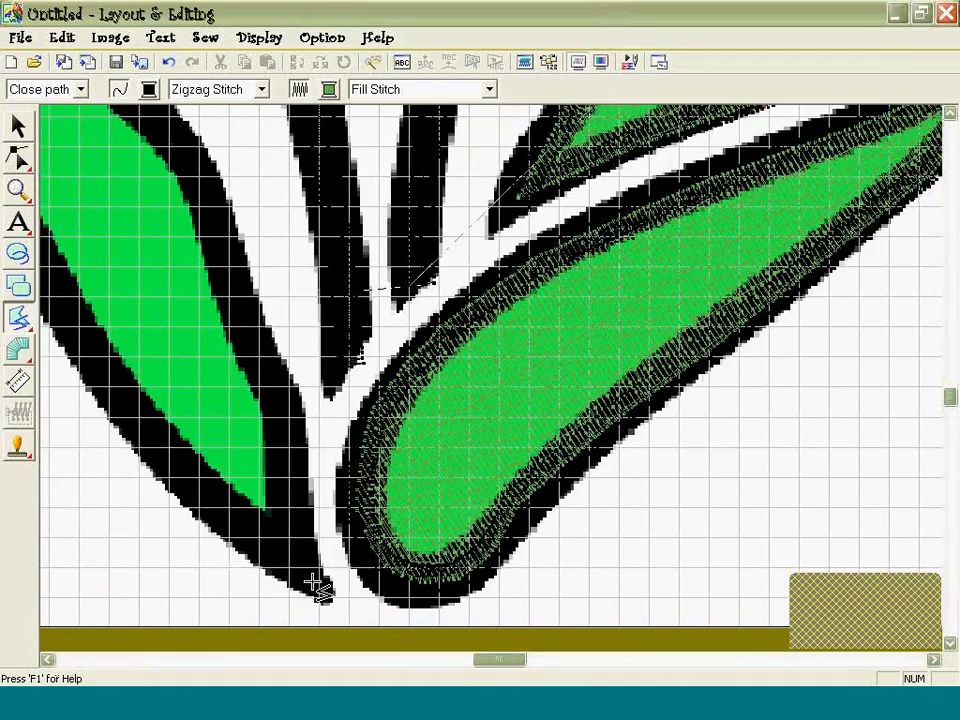
{"action": "left_click", "coordinate": [316, 582]}
{"action": "left_click", "coordinate": [289, 500]}
{"action": "left_click", "coordinate": [290, 412]}
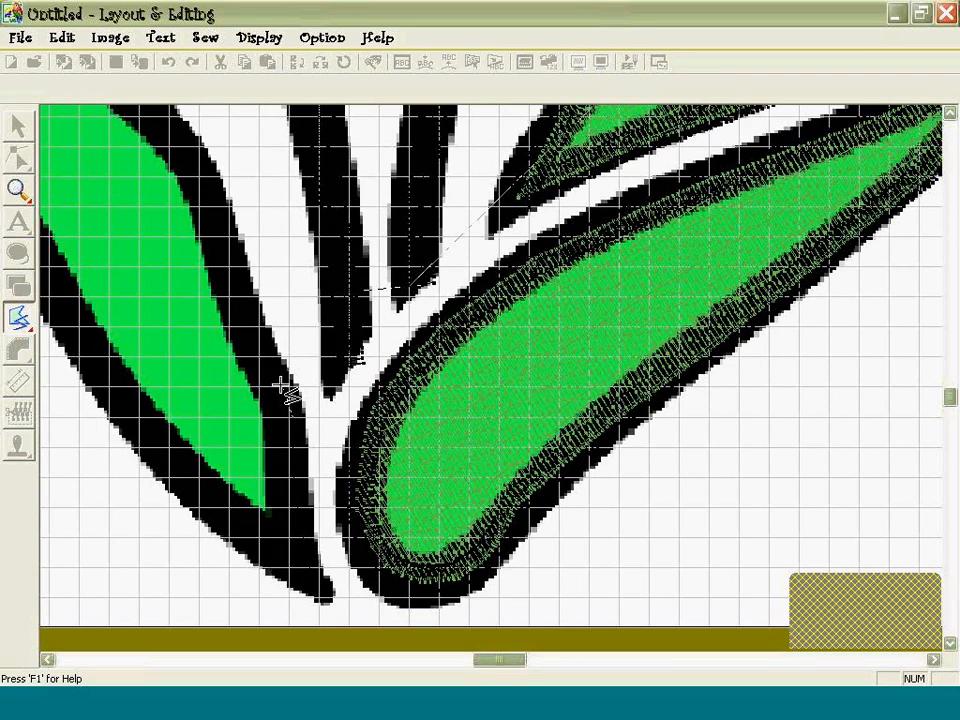
{"action": "left_click", "coordinate": [243, 331]}
{"action": "left_click", "coordinate": [214, 193]}
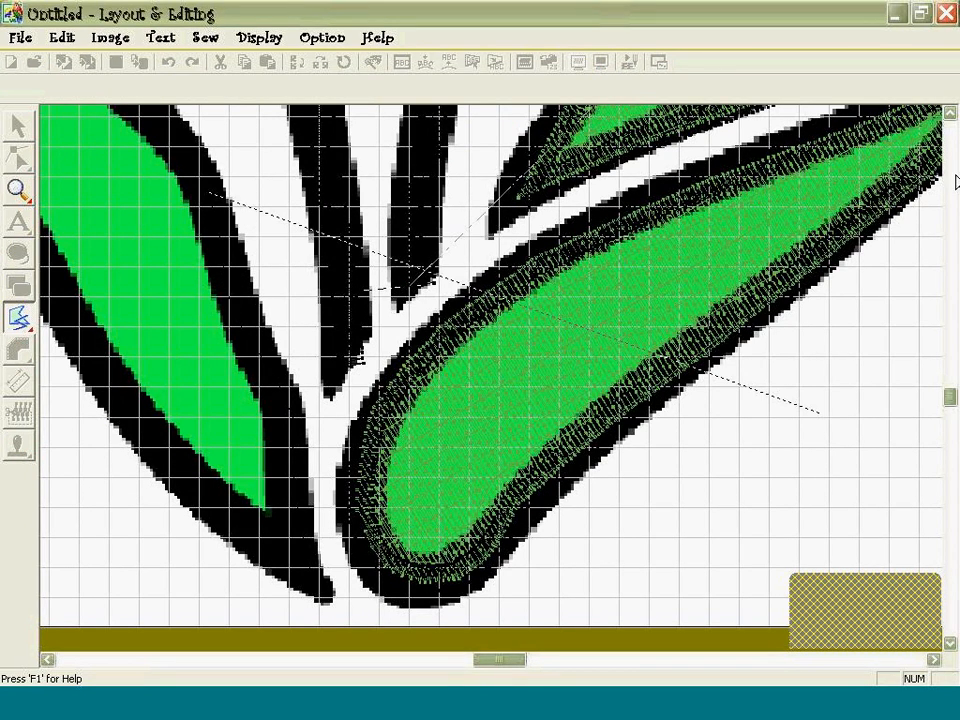
{"action": "left_click", "coordinate": [949, 111]}
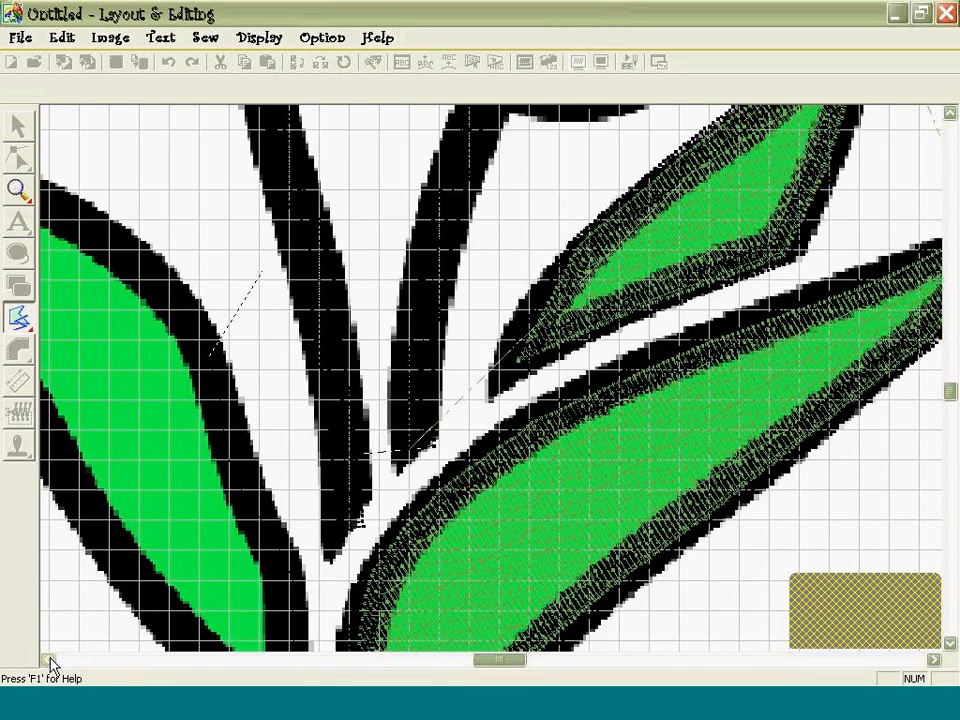
{"action": "left_click", "coordinate": [47, 659]}
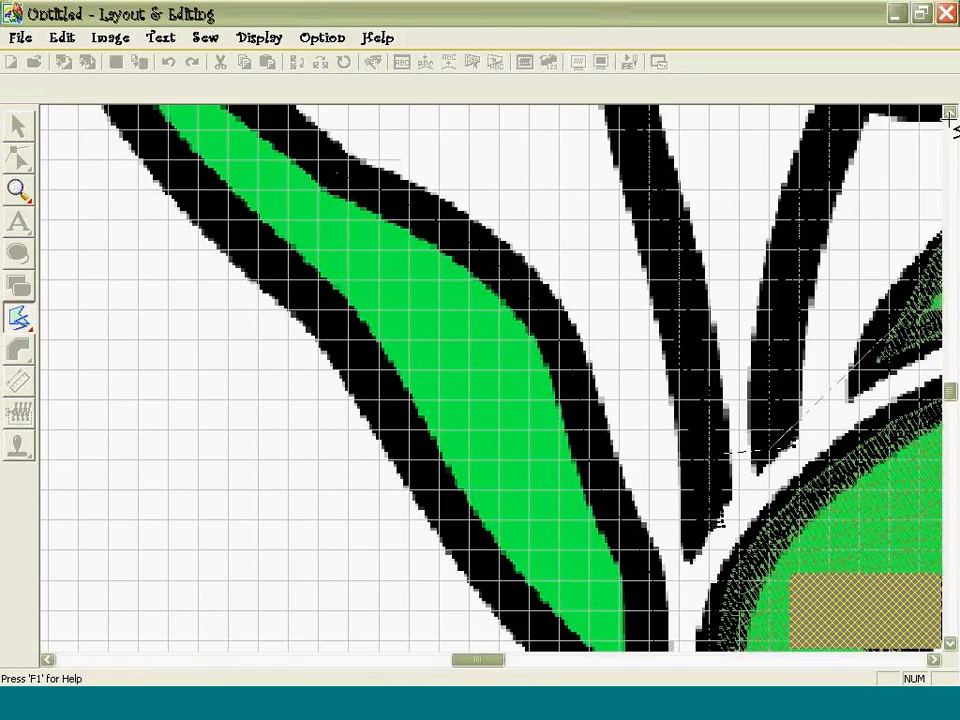
{"action": "scroll", "coordinate": [380, 205], "scroll_direction": "up", "scroll_amount": 1}
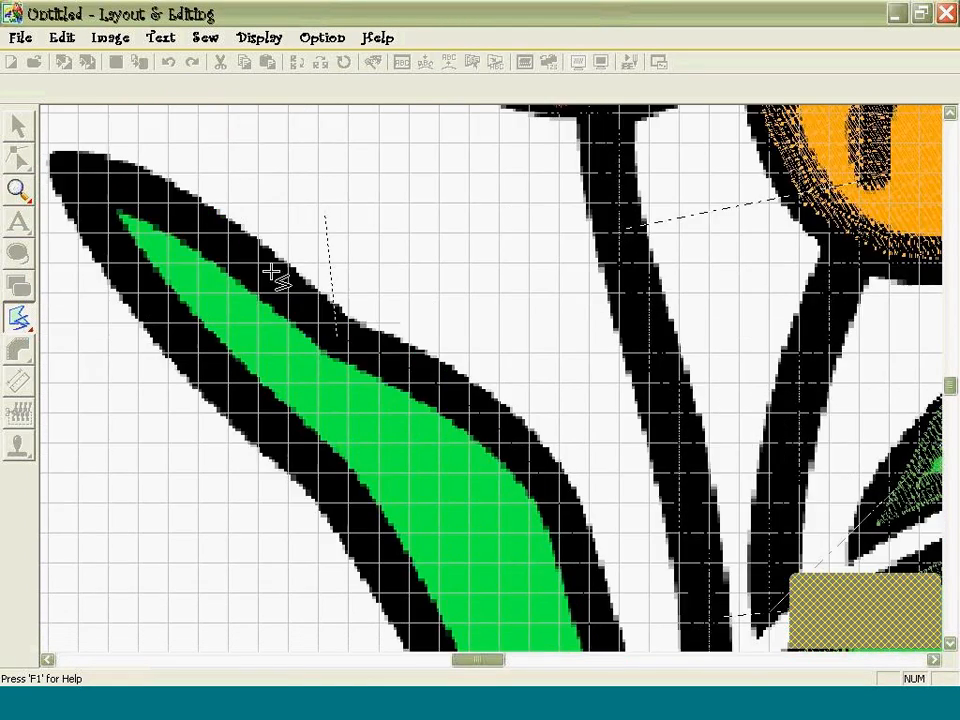
{"action": "left_click", "coordinate": [75, 168]}
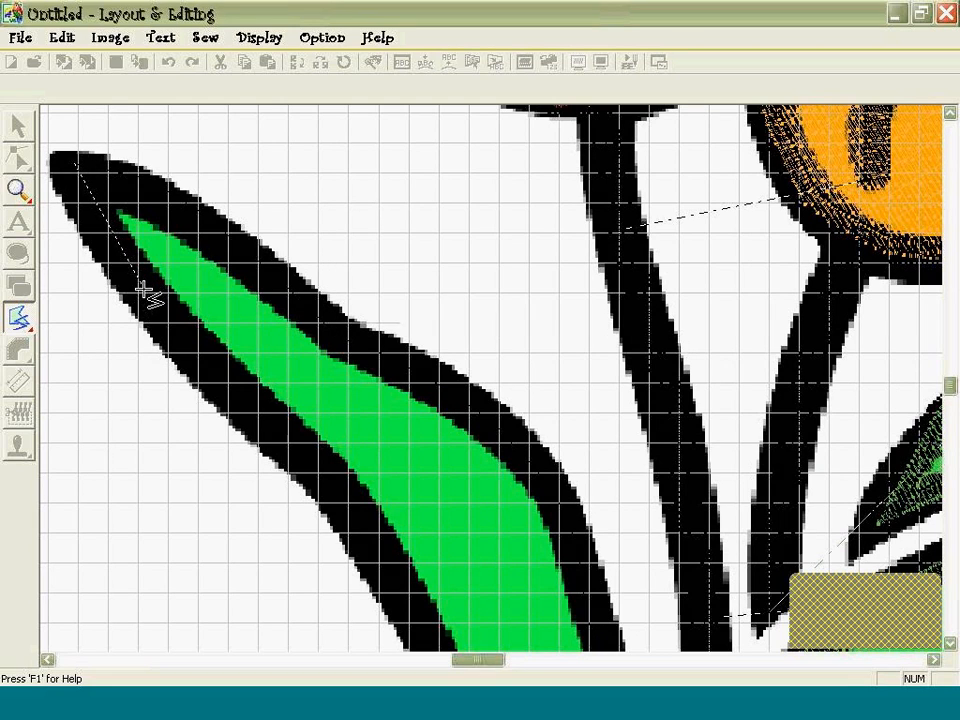
{"action": "left_click", "coordinate": [424, 613]}
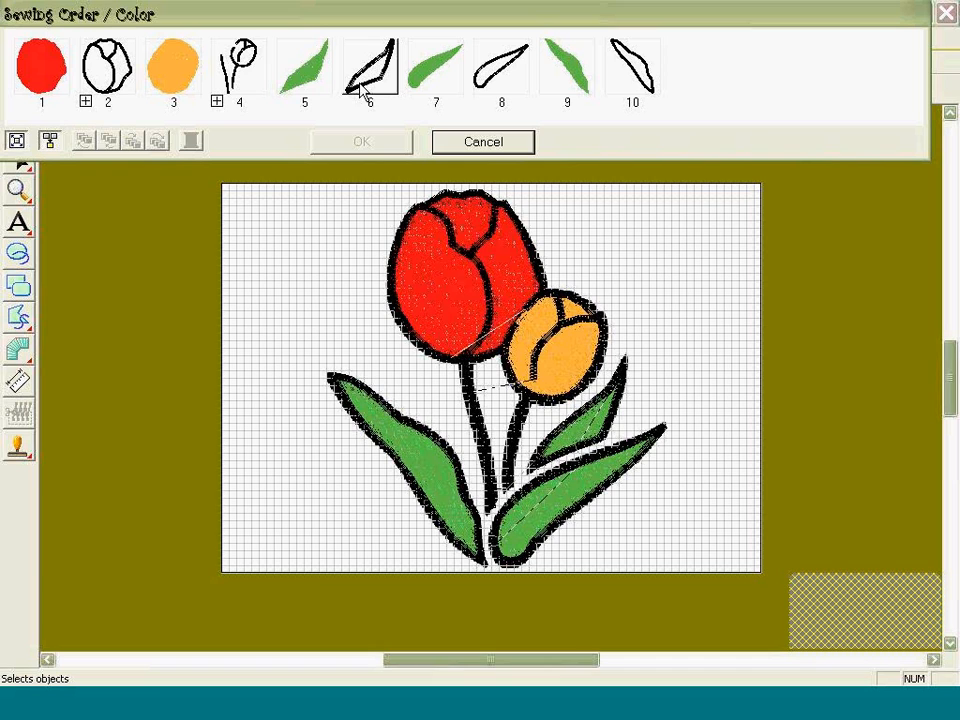
Reorder the leaf parts so the three green fills sew together before the three black outlines, and recheck the sewing order.
{"action": "left_click_drag", "start_coordinate": [497, 92], "coordinate": [437, 80]}
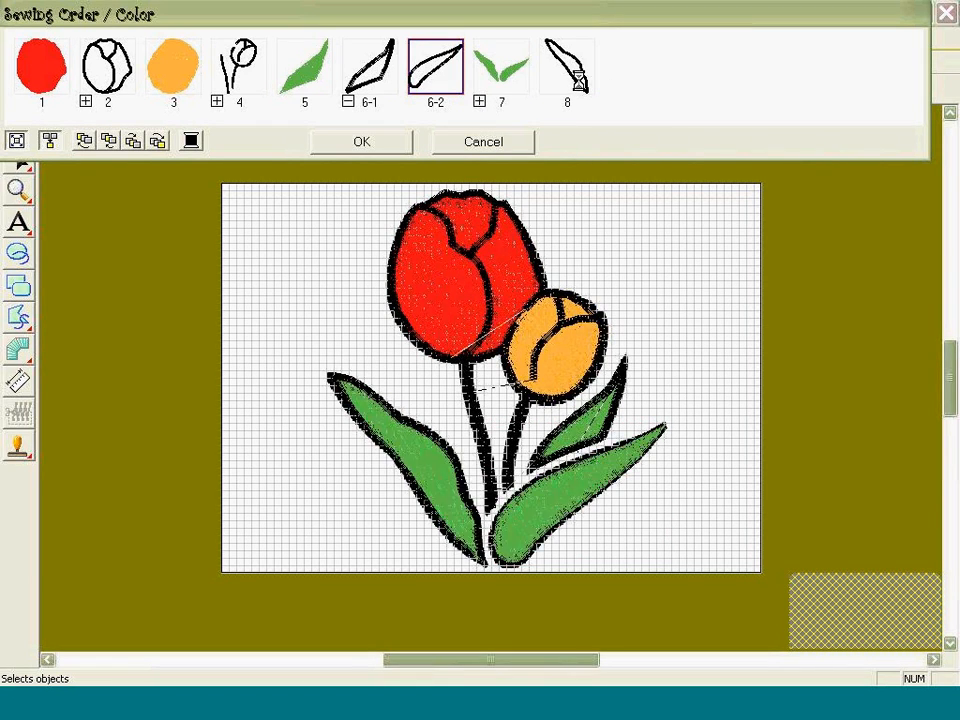
{"action": "left_click", "coordinate": [362, 142]}
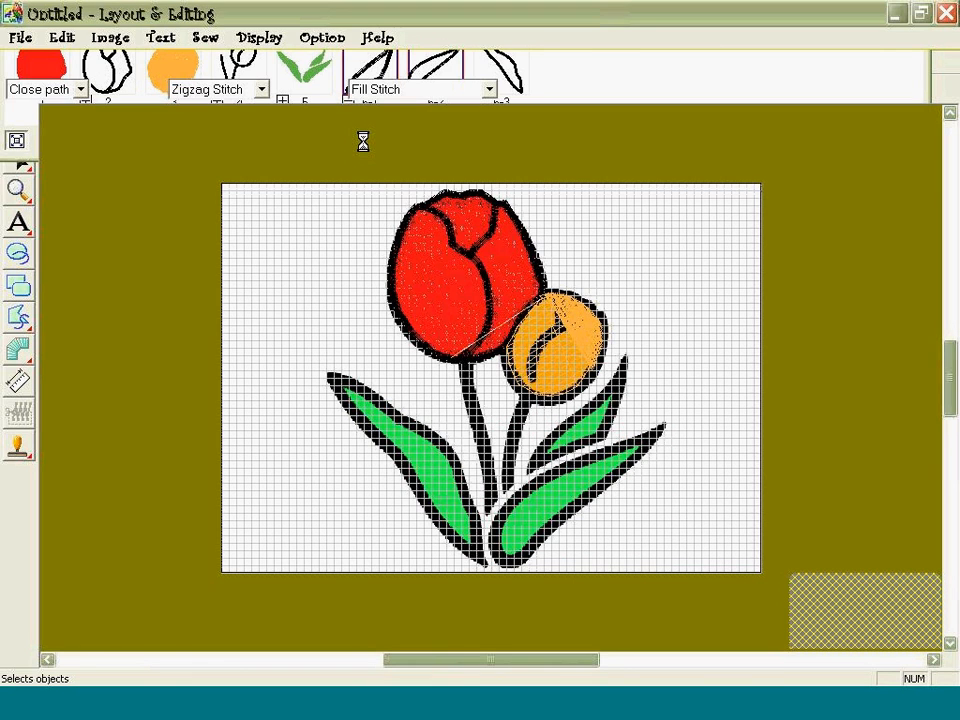
{"action": "left_click", "coordinate": [205, 38]}
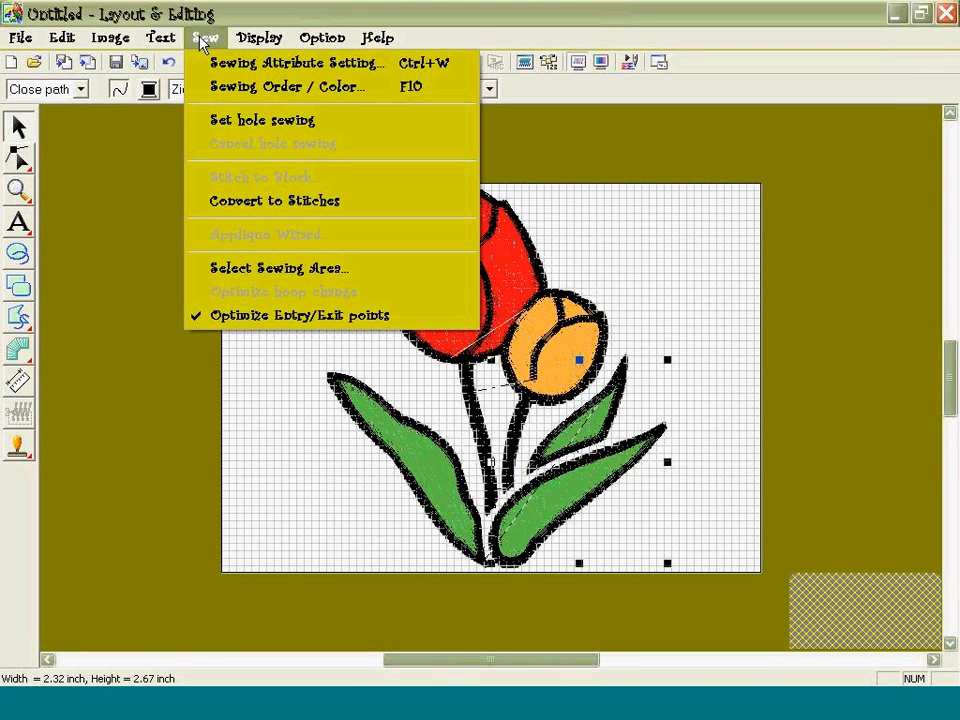
{"action": "left_click", "coordinate": [214, 90]}
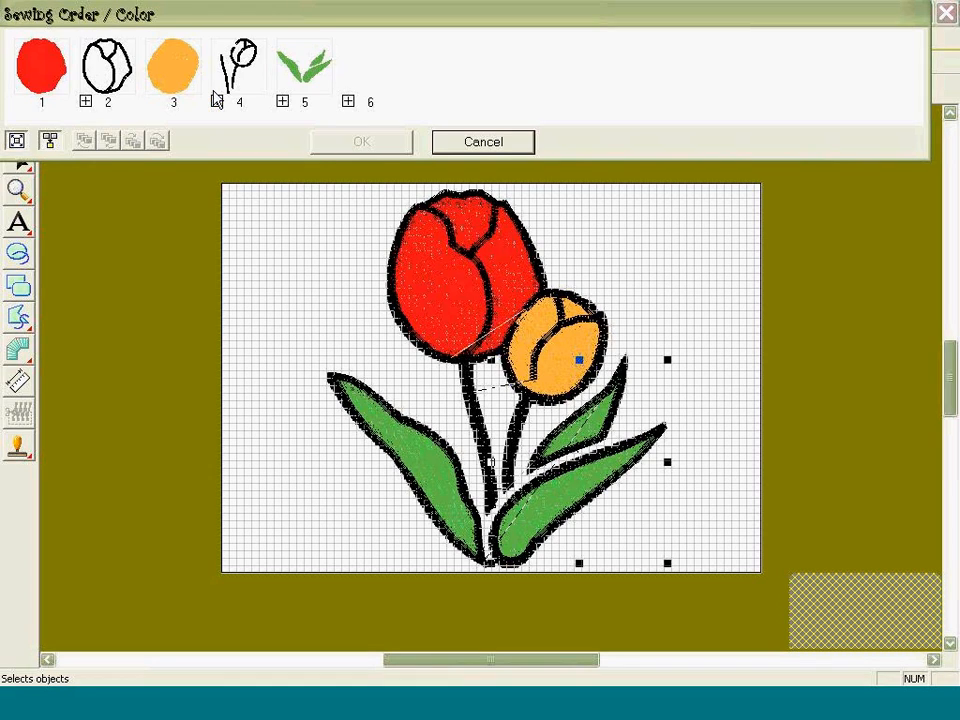
{"action": "left_click", "coordinate": [357, 78]}
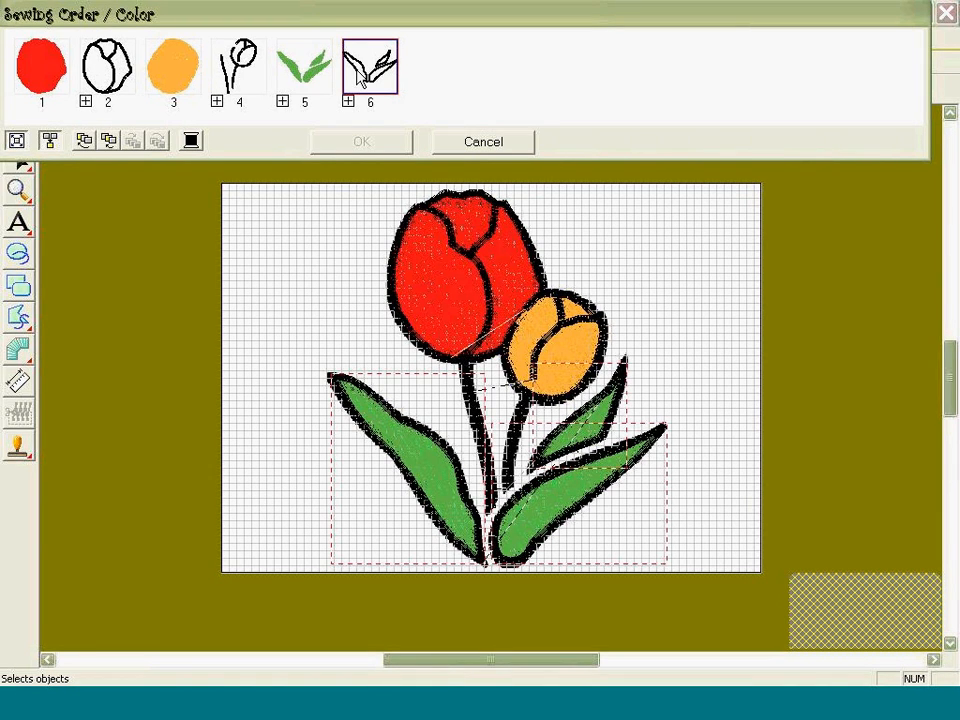
{"action": "left_click", "coordinate": [472, 86]}
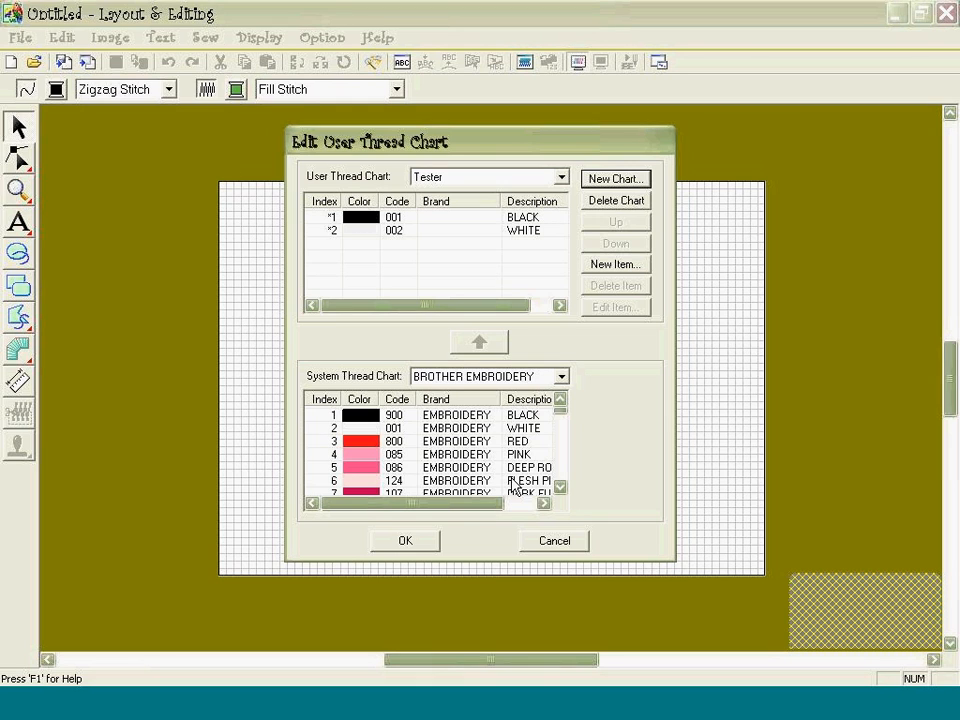
Add thread 079 Salmon Pink from the BROTHER EMBROIDERY chart to the Tester user thread chart.
{"action": "left_click", "coordinate": [562, 377]}
{"action": "left_click", "coordinate": [564, 379]}
{"action": "scroll", "coordinate": [557, 481], "scroll_direction": "down", "scroll_amount": 9}
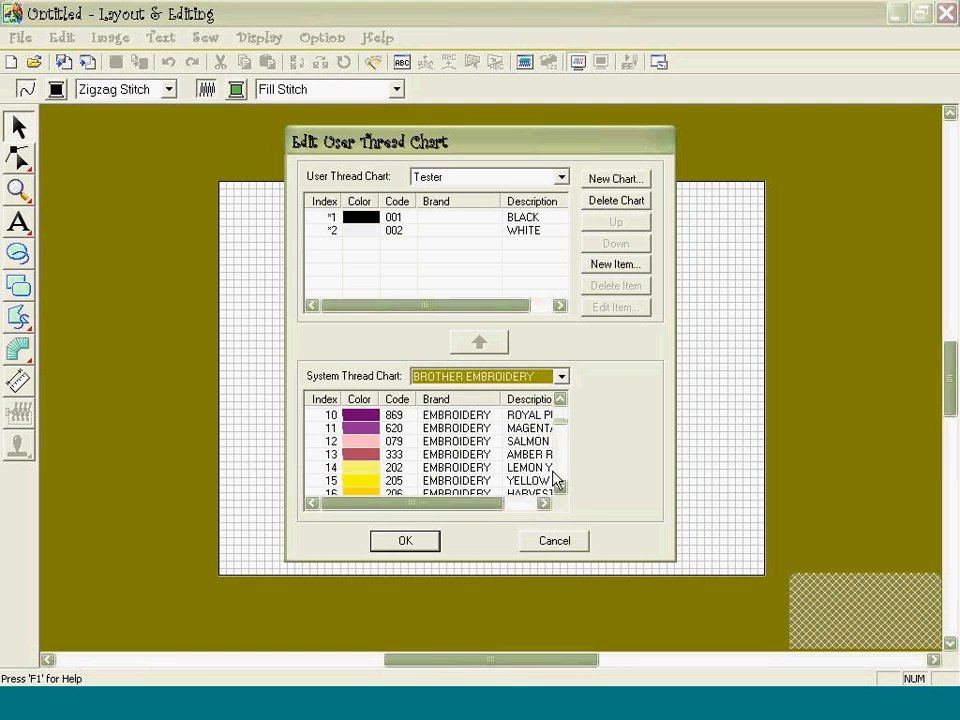
{"action": "scroll", "coordinate": [557, 490], "scroll_direction": "down", "scroll_amount": 1}
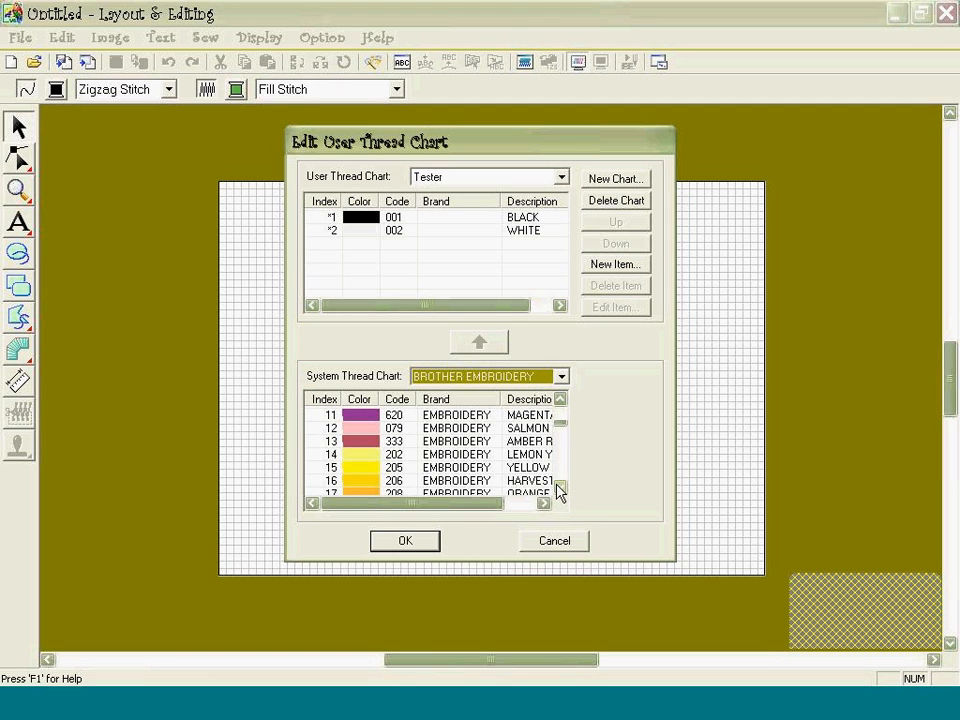
{"action": "left_click", "coordinate": [540, 428]}
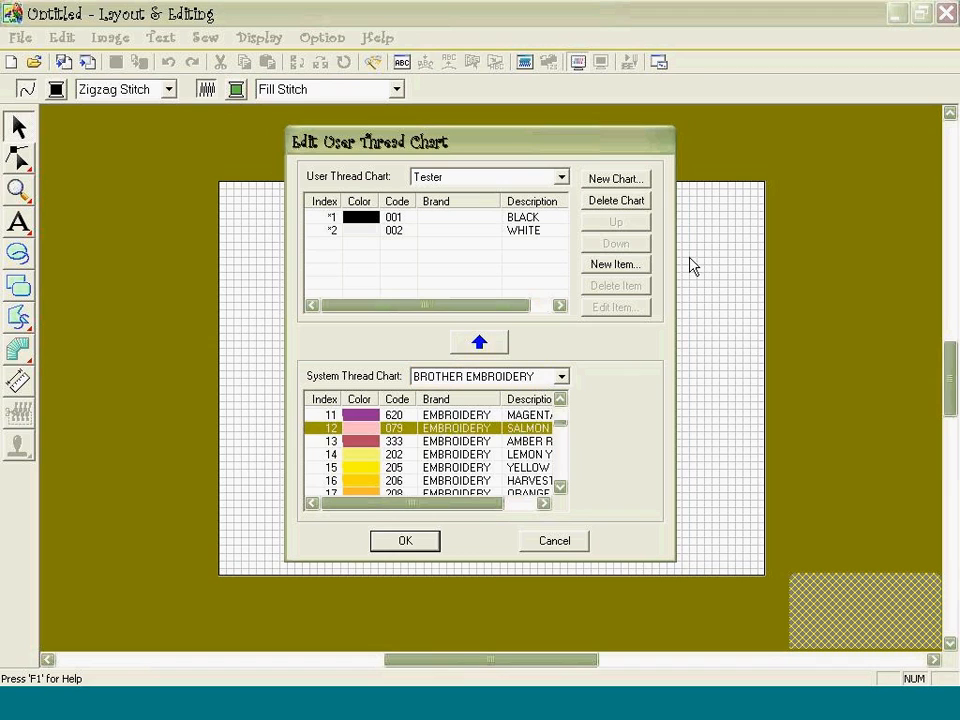
{"action": "left_click", "coordinate": [479, 344]}
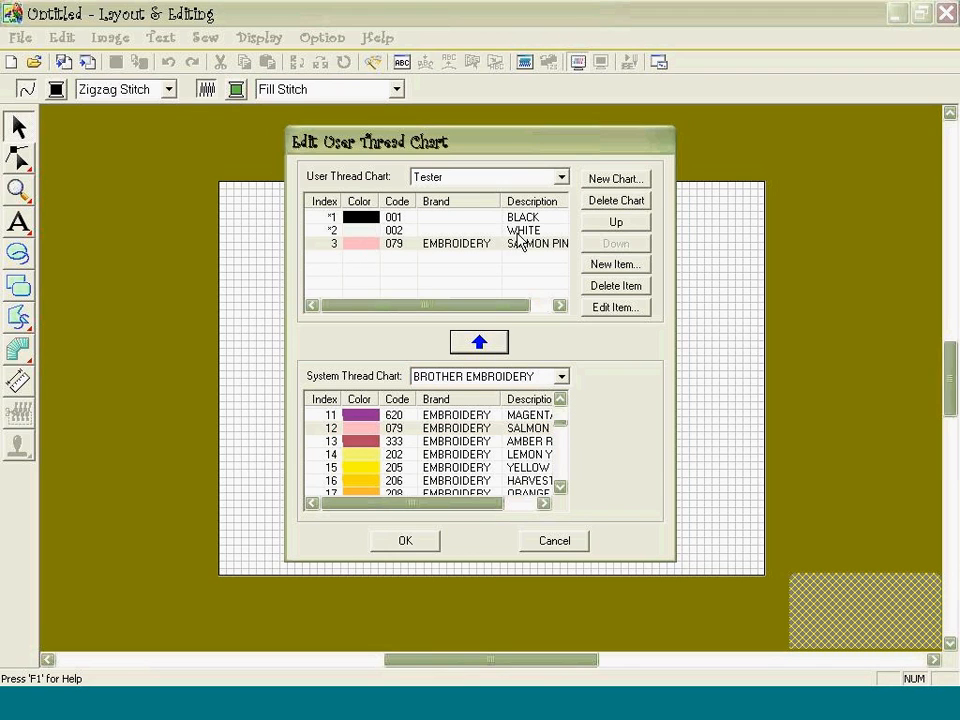
Add thread 214 Deep Gold from the BROTHER EMBROIDERY chart to the Tester user thread chart.
{"action": "double_click", "coordinate": [561, 487]}
{"action": "left_click", "coordinate": [561, 487]}
{"action": "double_click", "coordinate": [561, 488]}
{"action": "double_click", "coordinate": [561, 488]}
{"action": "left_click", "coordinate": [561, 488]}
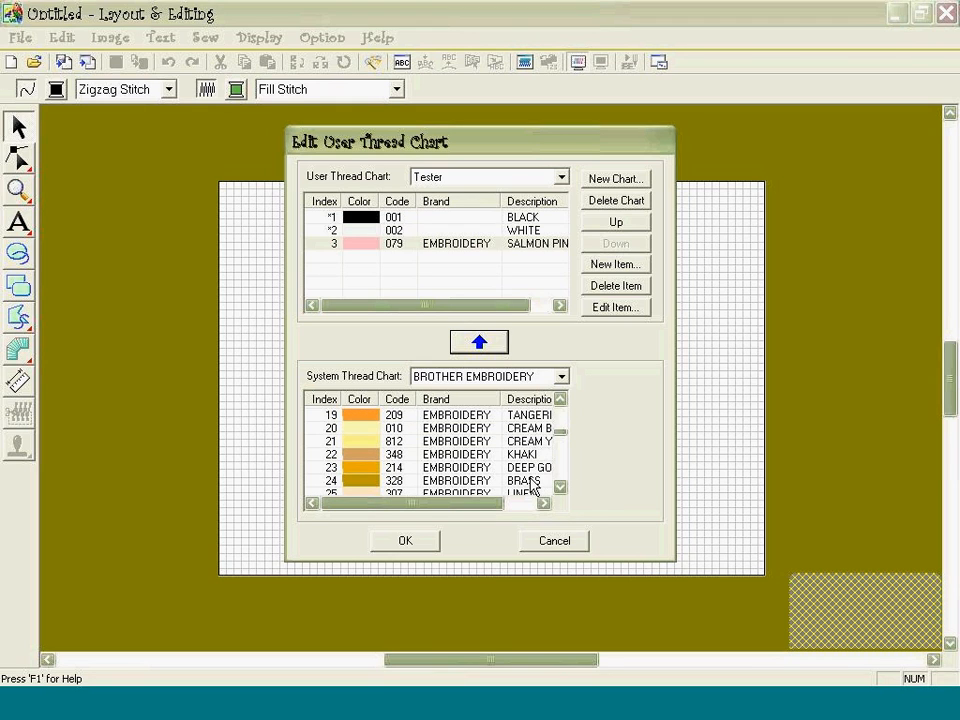
{"action": "left_click", "coordinate": [500, 467]}
{"action": "left_click", "coordinate": [480, 344]}
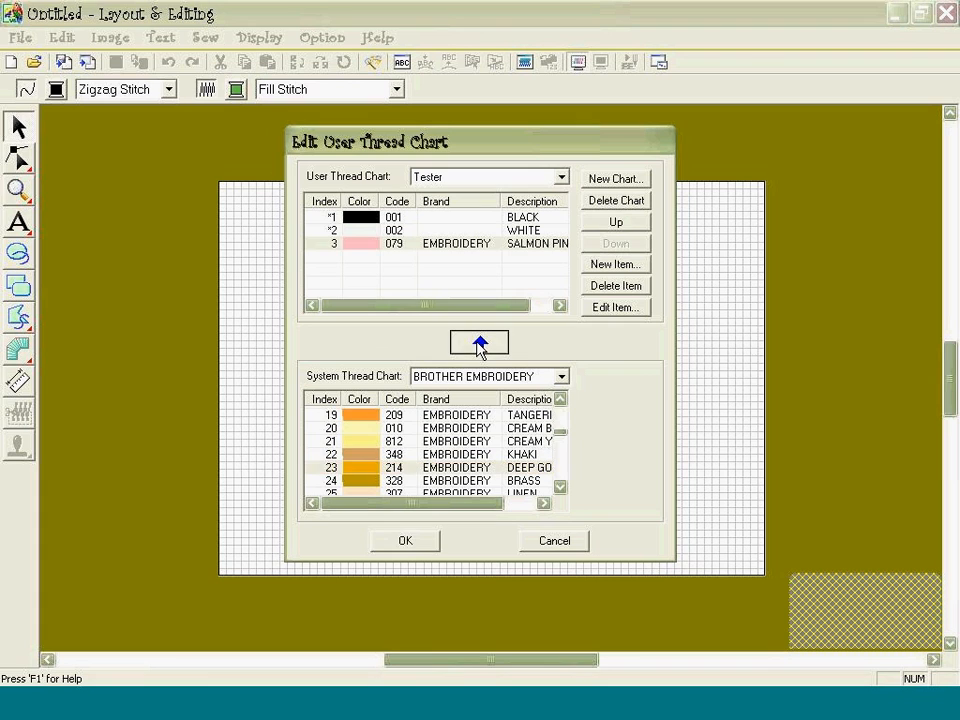
Add thread 444 Lime Green from the BROTHER COUNTRY chart to the Tester user thread chart.
{"action": "left_click", "coordinate": [561, 377]}
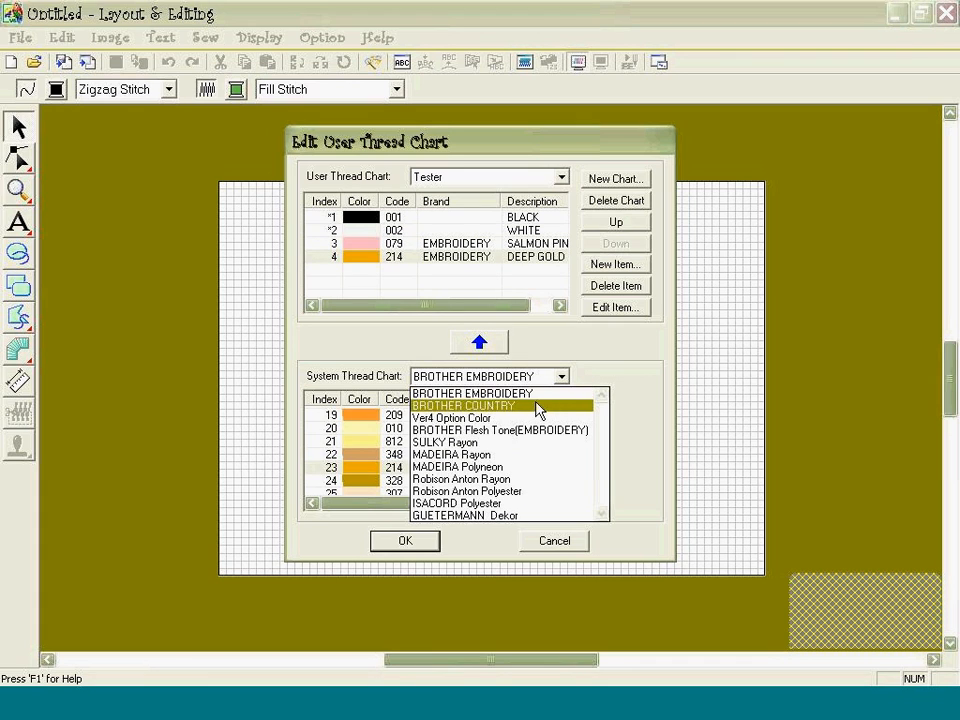
{"action": "left_click", "coordinate": [537, 408]}
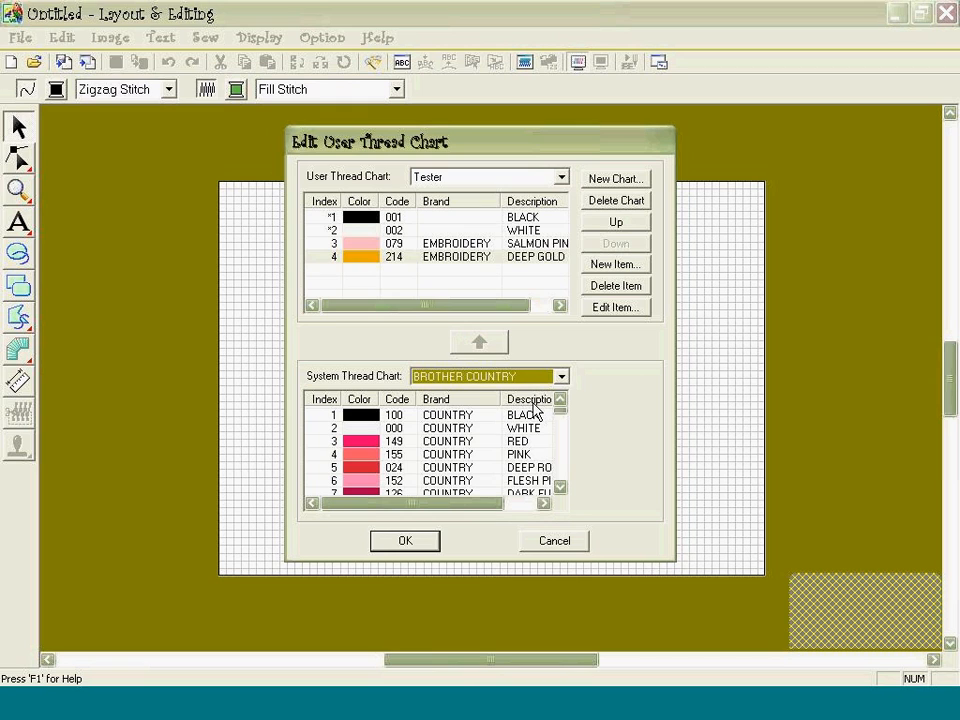
{"action": "left_click", "coordinate": [559, 487]}
{"action": "left_click", "coordinate": [559, 487]}
{"action": "left_click", "coordinate": [559, 487]}
{"action": "left_click", "coordinate": [560, 488]}
{"action": "left_click", "coordinate": [560, 488]}
{"action": "left_click", "coordinate": [560, 488]}
{"action": "left_click", "coordinate": [560, 488]}
{"action": "left_click", "coordinate": [560, 488]}
{"action": "left_click", "coordinate": [560, 488]}
{"action": "left_click", "coordinate": [560, 488]}
{"action": "left_click", "coordinate": [560, 488]}
{"action": "left_click", "coordinate": [560, 488]}
{"action": "left_click", "coordinate": [560, 488]}
{"action": "left_click", "coordinate": [560, 488]}
{"action": "left_click", "coordinate": [560, 488]}
{"action": "left_click", "coordinate": [560, 488]}
{"action": "left_click", "coordinate": [560, 488]}
{"action": "left_click", "coordinate": [560, 488]}
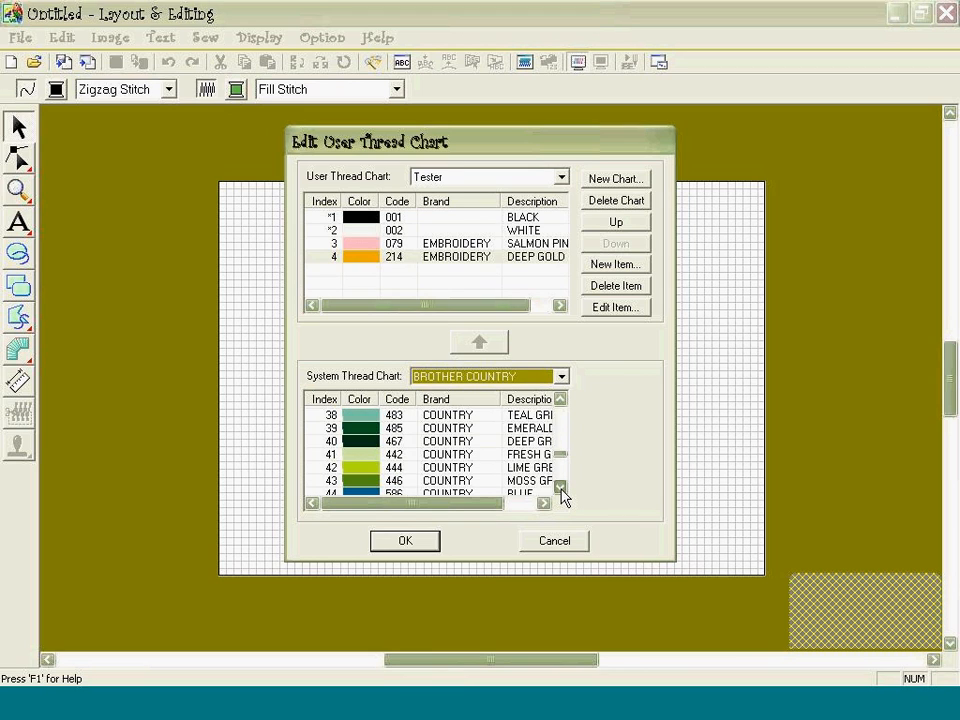
{"action": "left_click", "coordinate": [560, 488]}
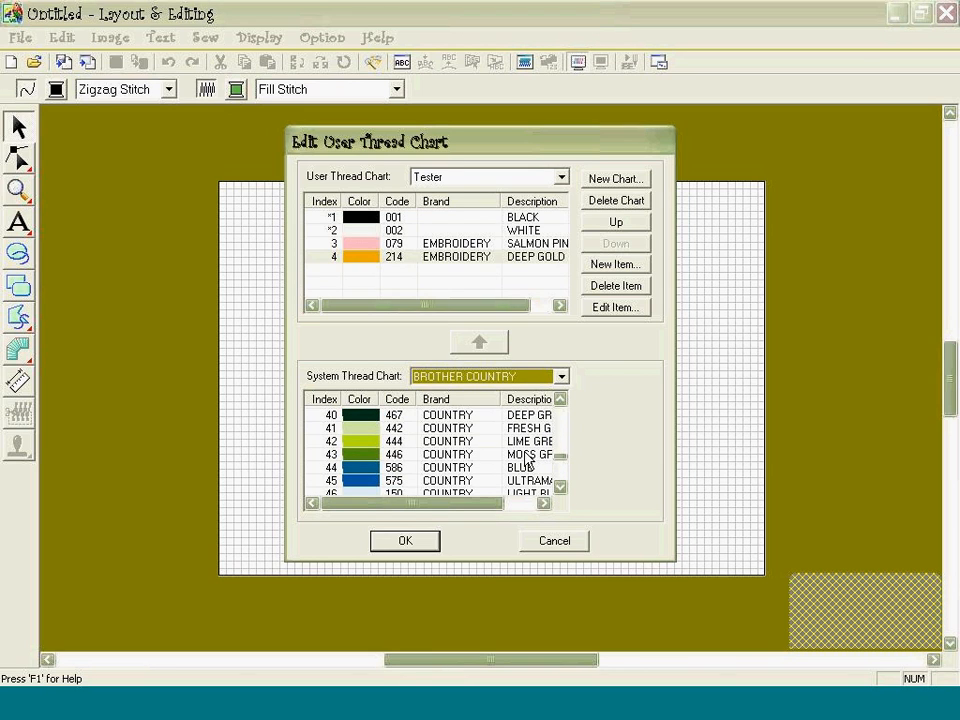
{"action": "left_click", "coordinate": [470, 441]}
{"action": "left_click", "coordinate": [460, 340]}
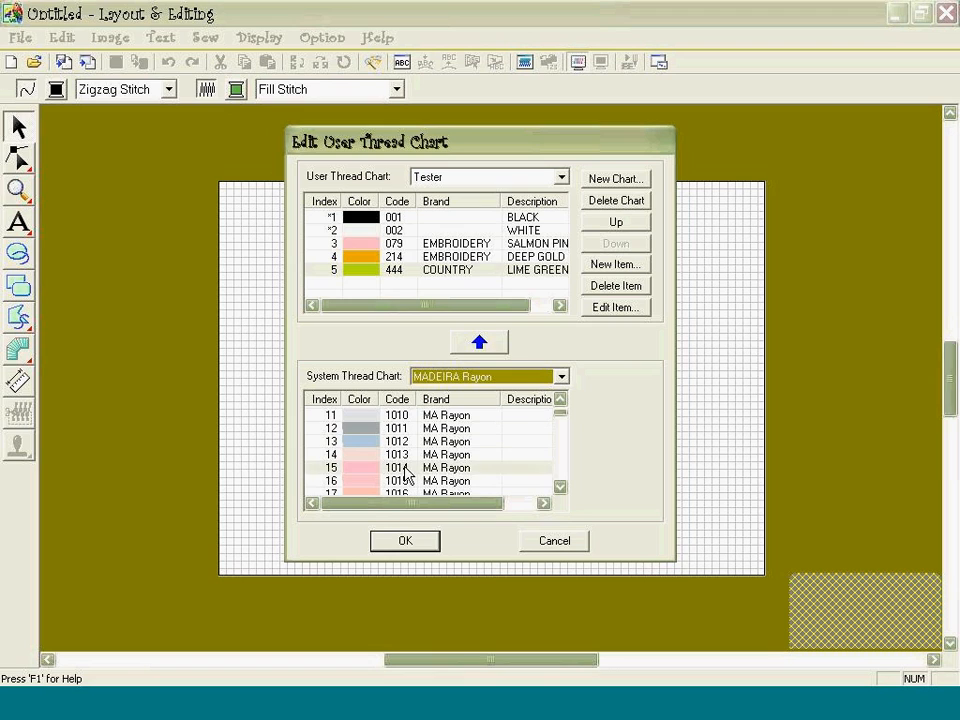
Add threads 1014, 1025 and 1030 from the MADEIRA Rayon chart to the Tester user thread chart.
{"action": "left_click", "coordinate": [405, 470]}
{"action": "left_click", "coordinate": [505, 343]}
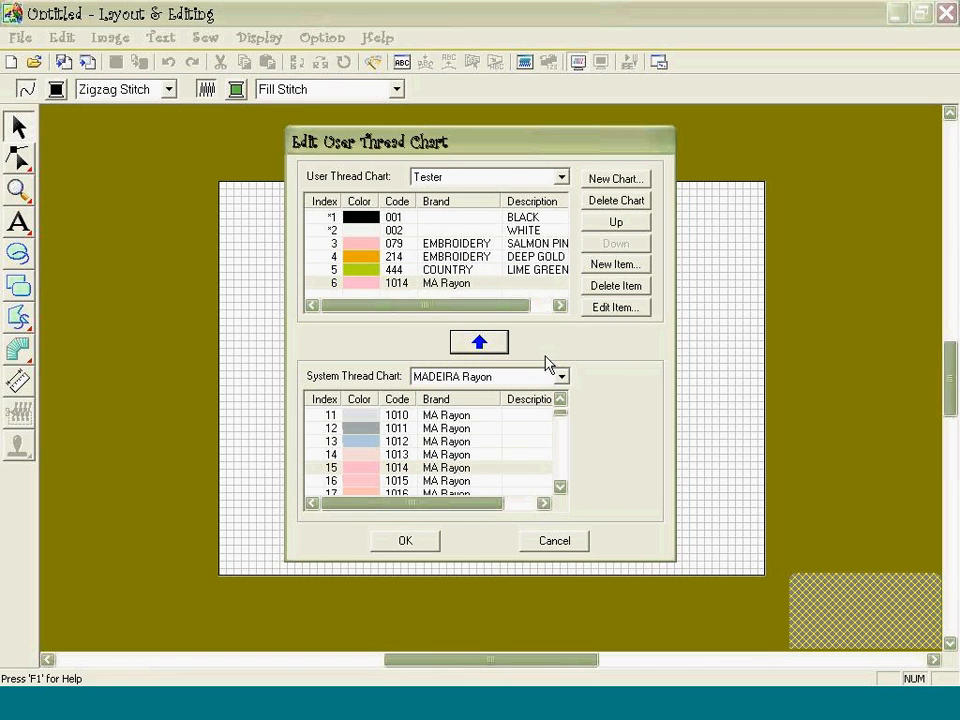
{"action": "left_click", "coordinate": [559, 487]}
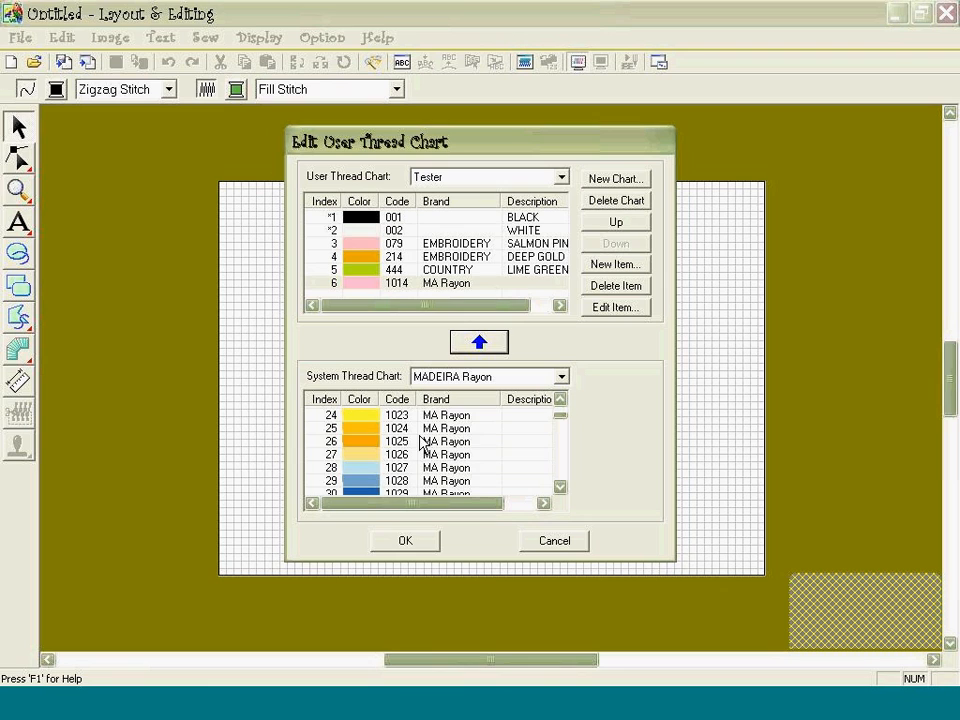
{"action": "left_click", "coordinate": [424, 441]}
{"action": "left_click", "coordinate": [503, 345]}
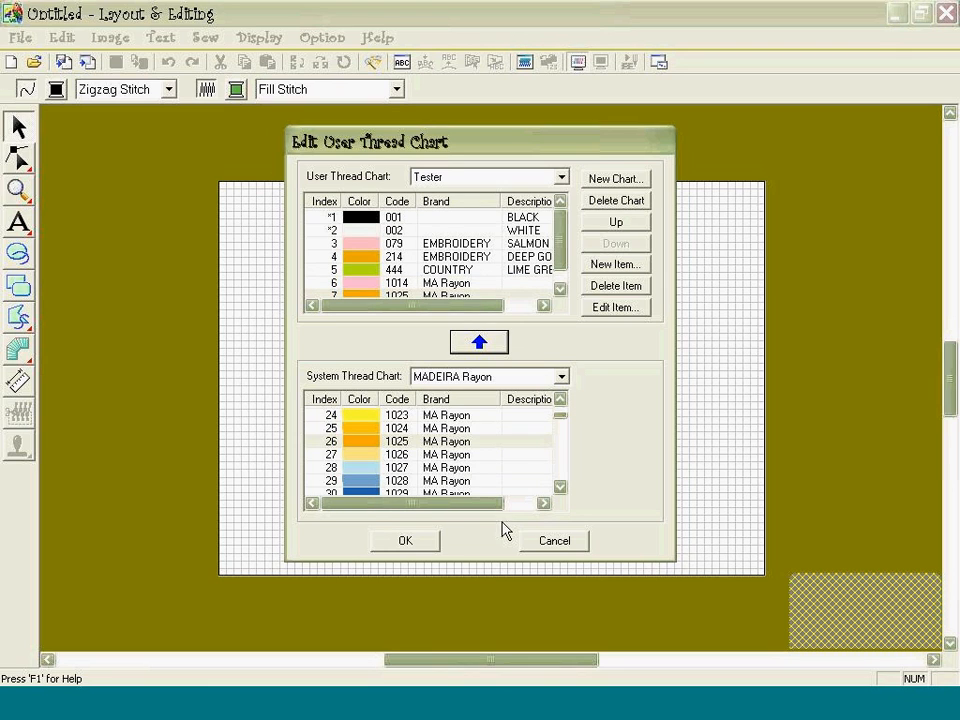
{"action": "left_click", "coordinate": [559, 490]}
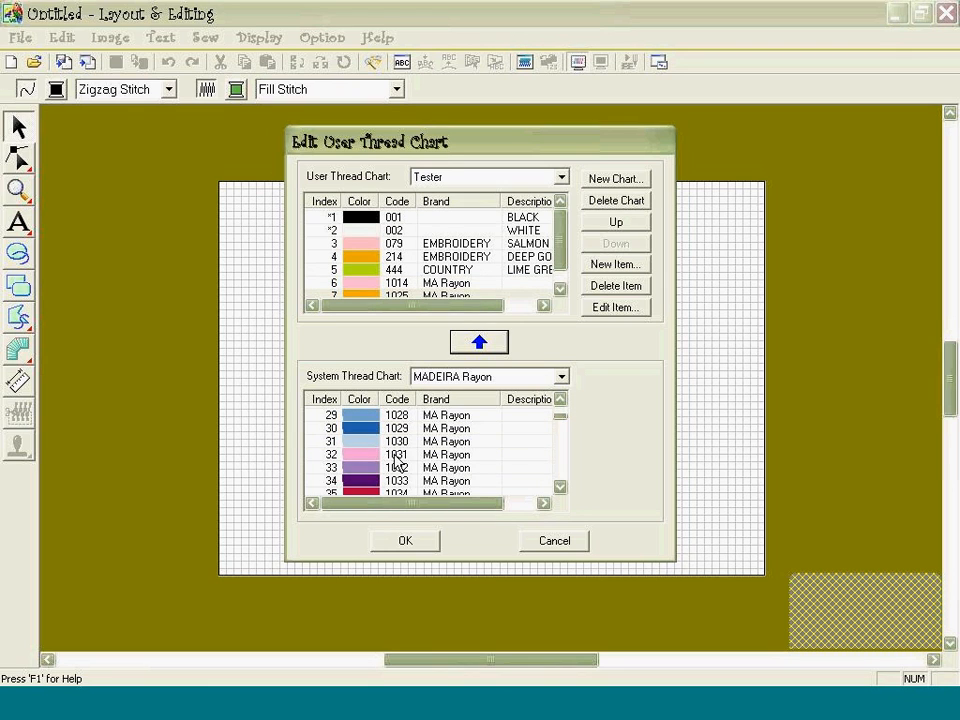
{"action": "left_click", "coordinate": [394, 455]}
{"action": "left_click", "coordinate": [397, 441]}
{"action": "left_click", "coordinate": [479, 342]}
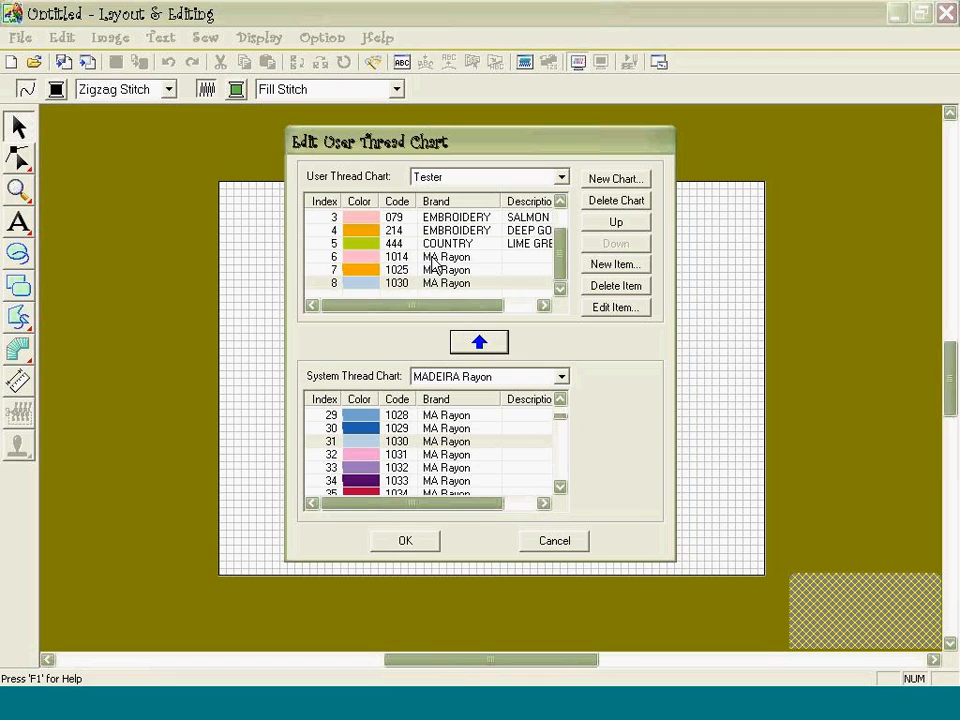
Edit the MA Rayon 1014 thread in the Tester chart and enter the description Blush Pink.
{"action": "left_click", "coordinate": [405, 258]}
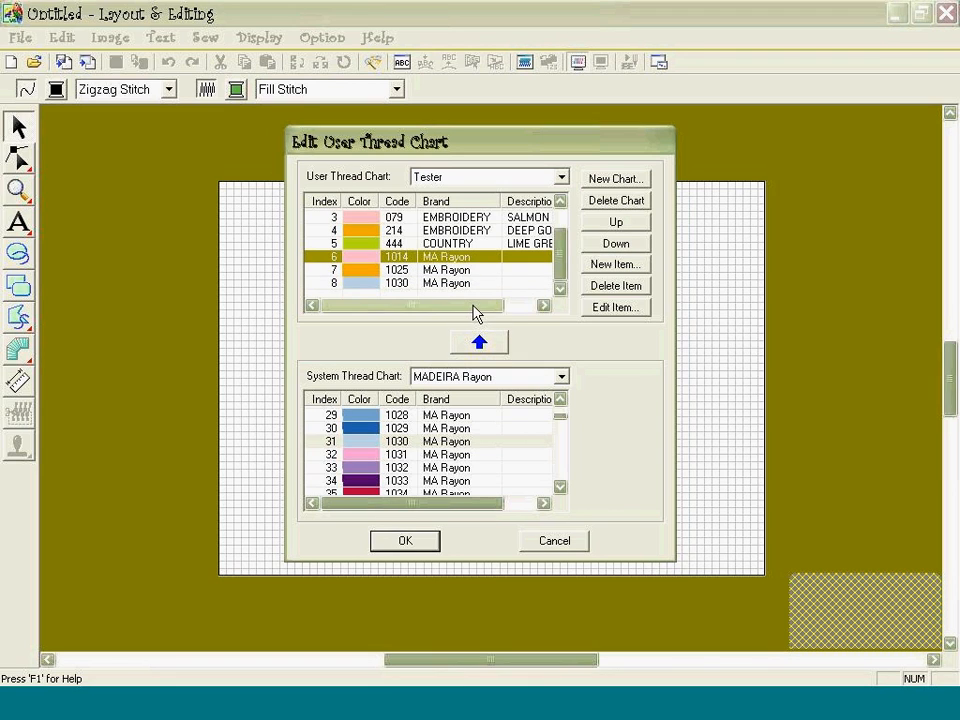
{"action": "left_click_drag", "start_coordinate": [476, 306], "coordinate": [510, 306]}
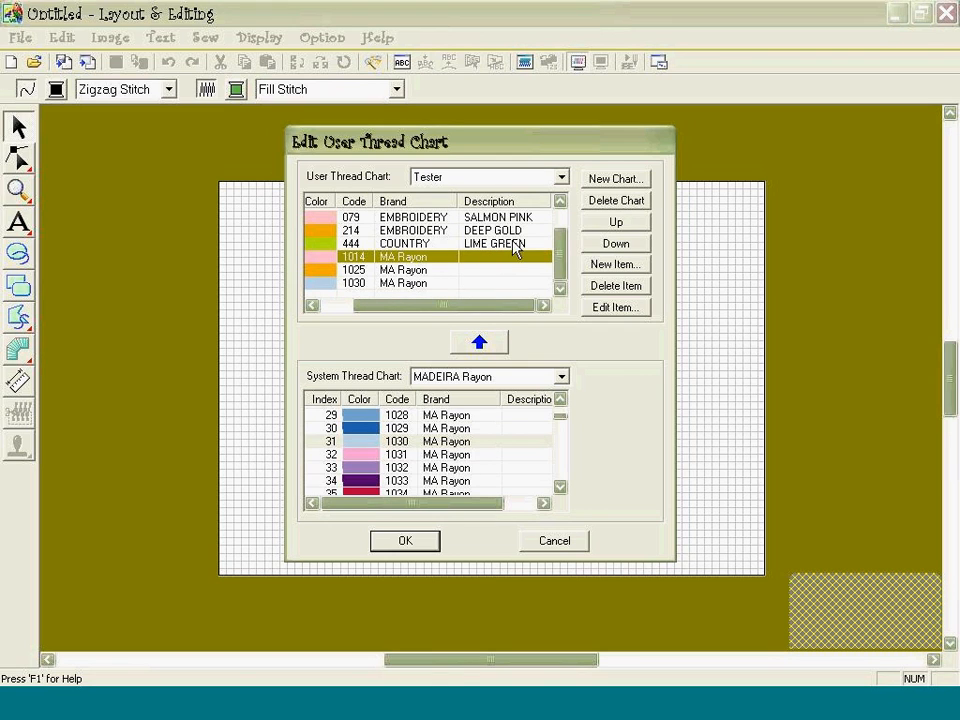
{"action": "left_click", "coordinate": [598, 308]}
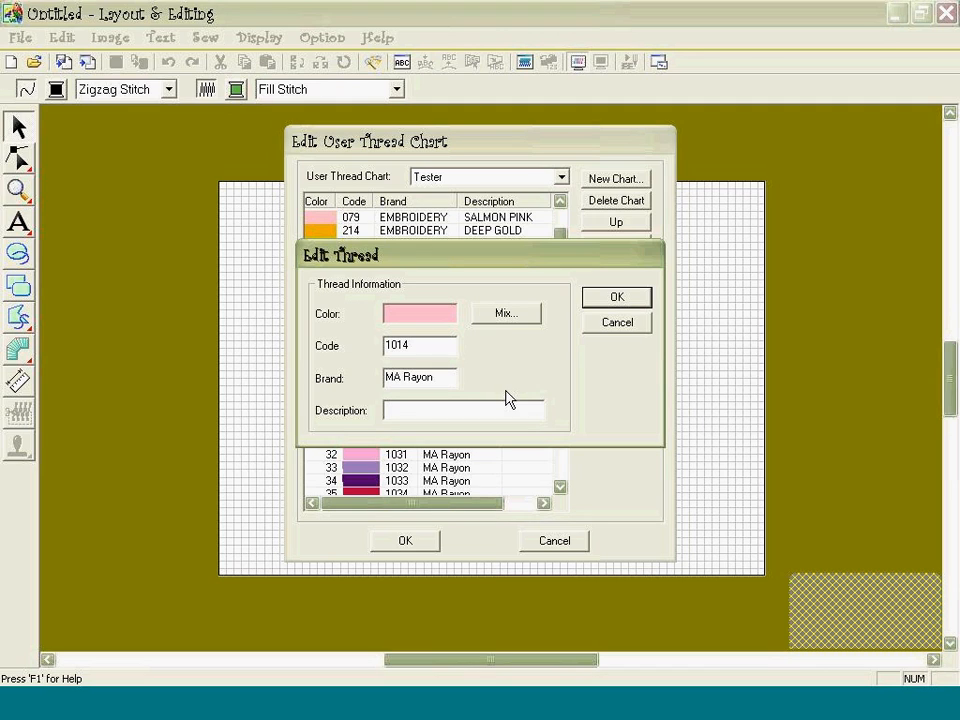
{"action": "type", "text": "Blush Pink"}
Mix a slightly lighter pink for thread 1014, with luminance 213 and RGB 253, 200, 208, and save the thread edit.
{"action": "left_click", "coordinate": [504, 316]}
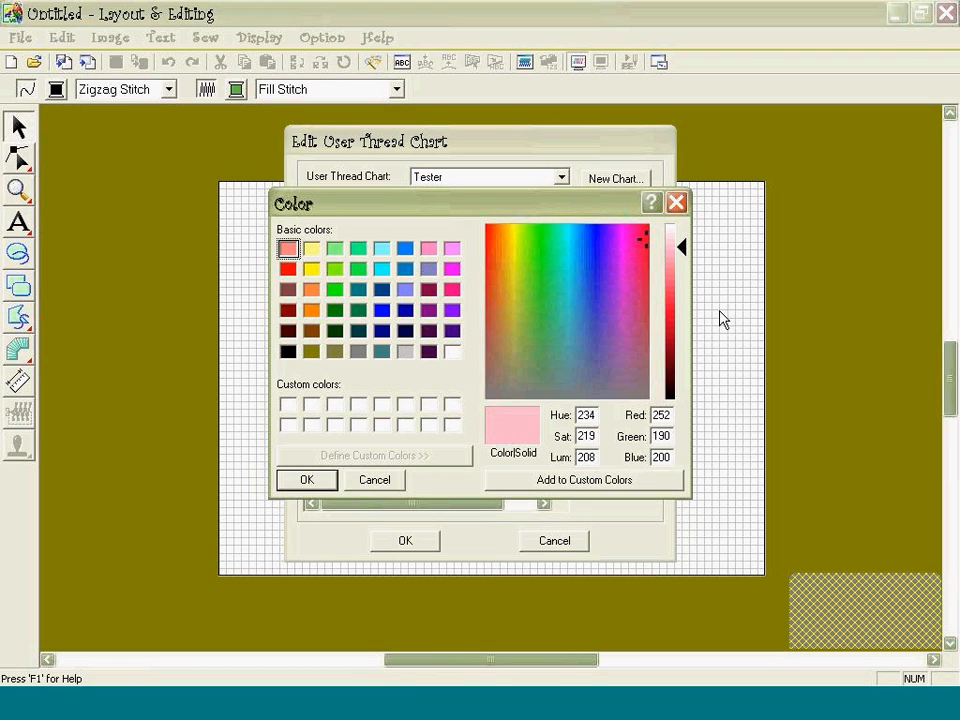
{"action": "left_click_drag", "start_coordinate": [671, 246], "coordinate": [678, 242]}
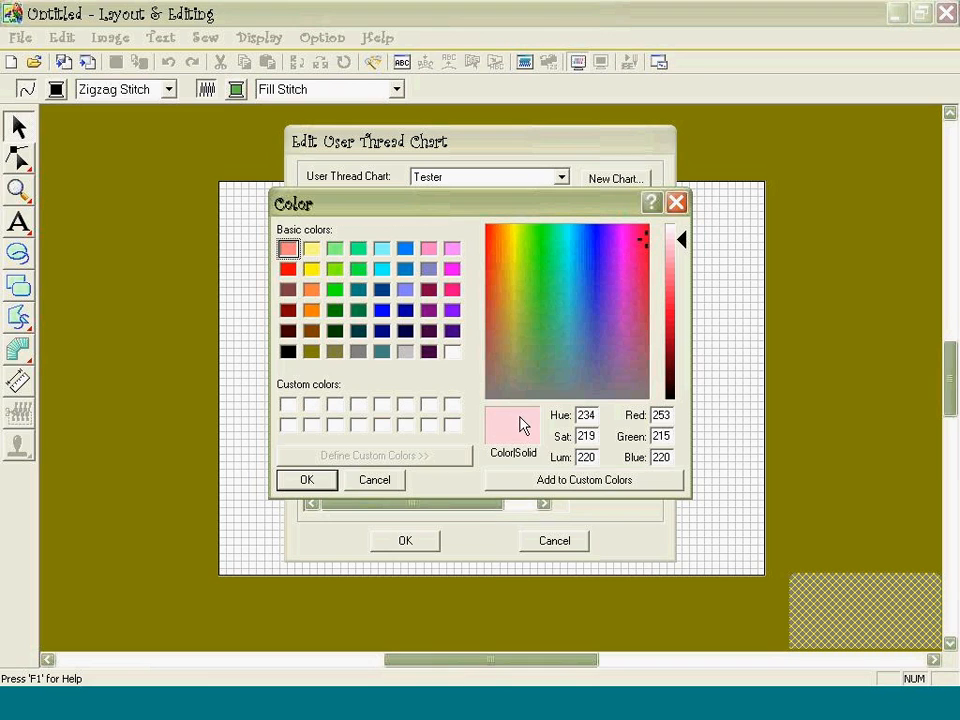
{"action": "left_click_drag", "start_coordinate": [672, 252], "coordinate": [678, 250]}
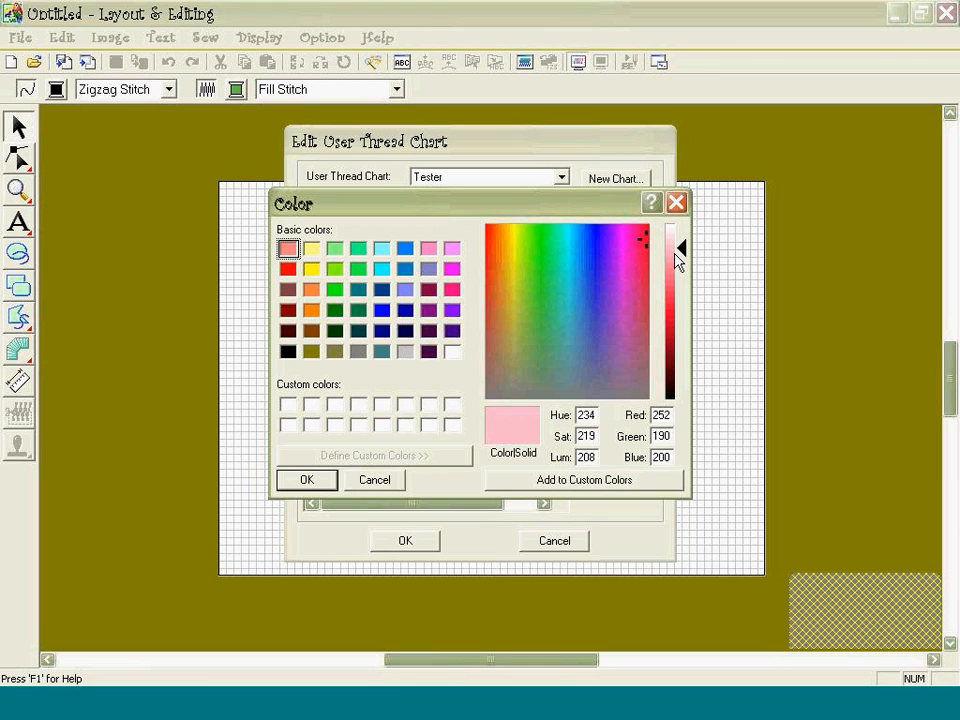
{"action": "left_click", "coordinate": [678, 263]}
{"action": "left_click", "coordinate": [678, 271]}
{"action": "left_click", "coordinate": [670, 251]}
{"action": "left_click", "coordinate": [670, 245]}
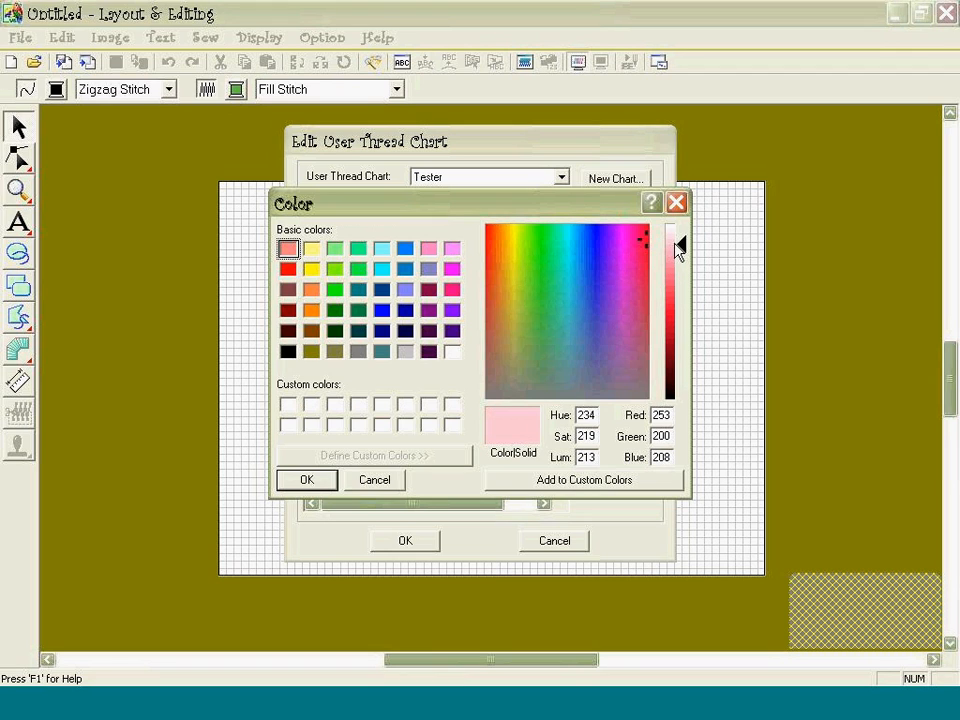
{"action": "left_click", "coordinate": [308, 481]}
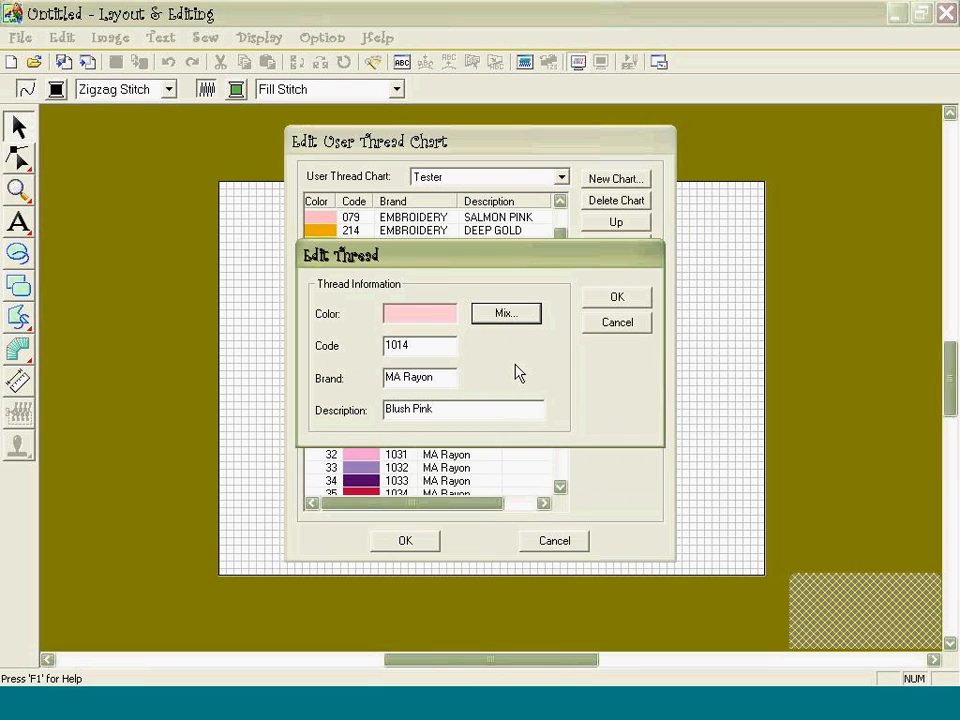
{"action": "left_click", "coordinate": [609, 304]}
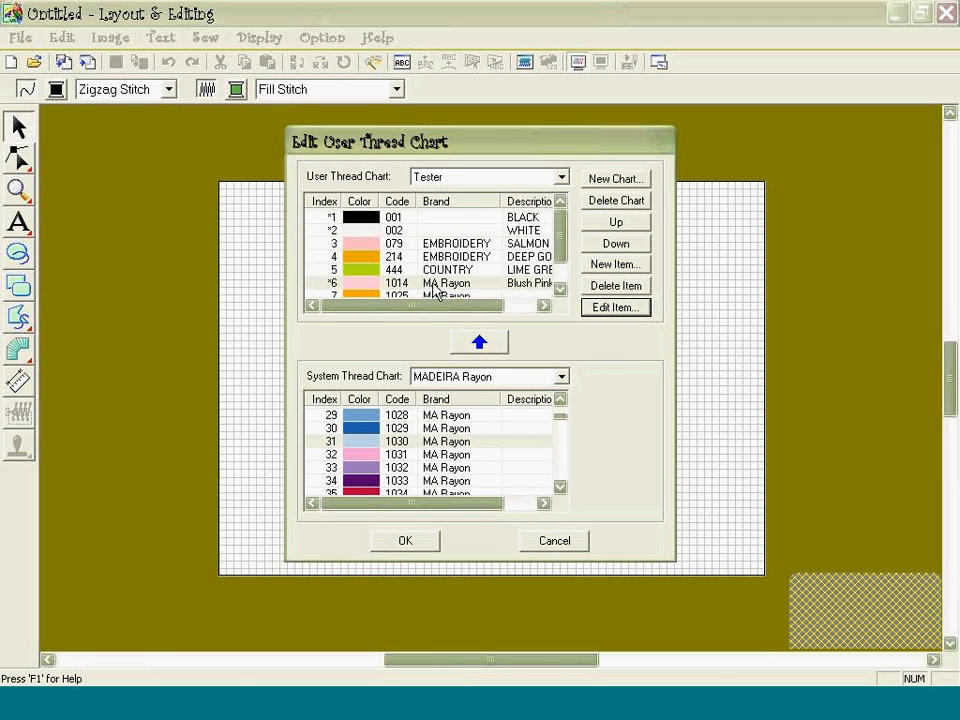
{"action": "scroll", "coordinate": [545, 270], "scroll_direction": "down", "scroll_amount": 1}
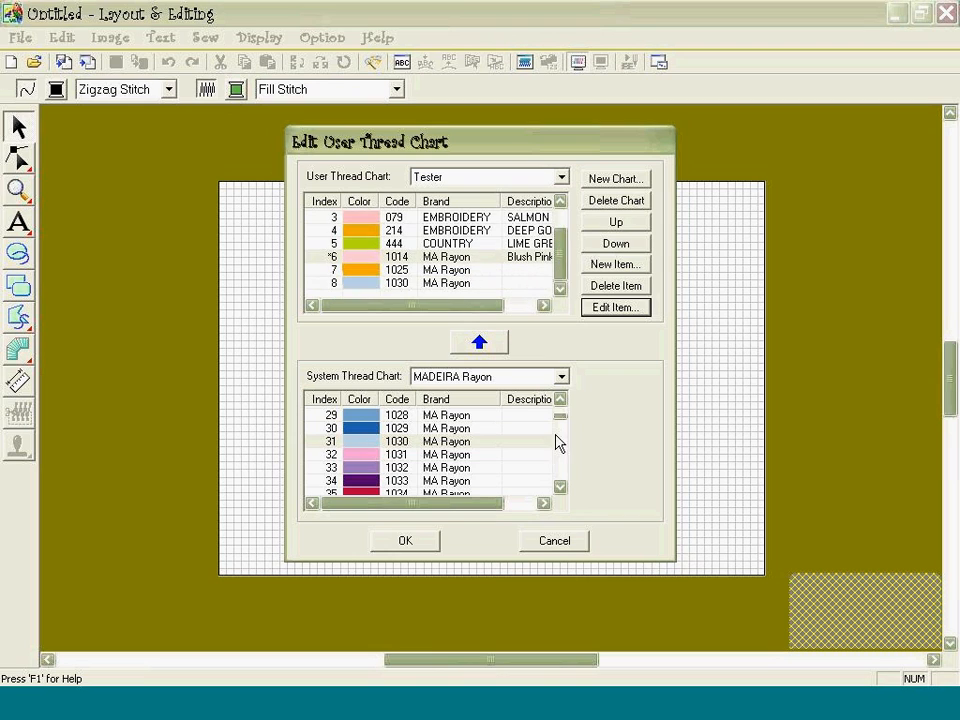
Look through the Robison Anton Polyester system thread chart and its color descriptions.
{"action": "left_click", "coordinate": [559, 377]}
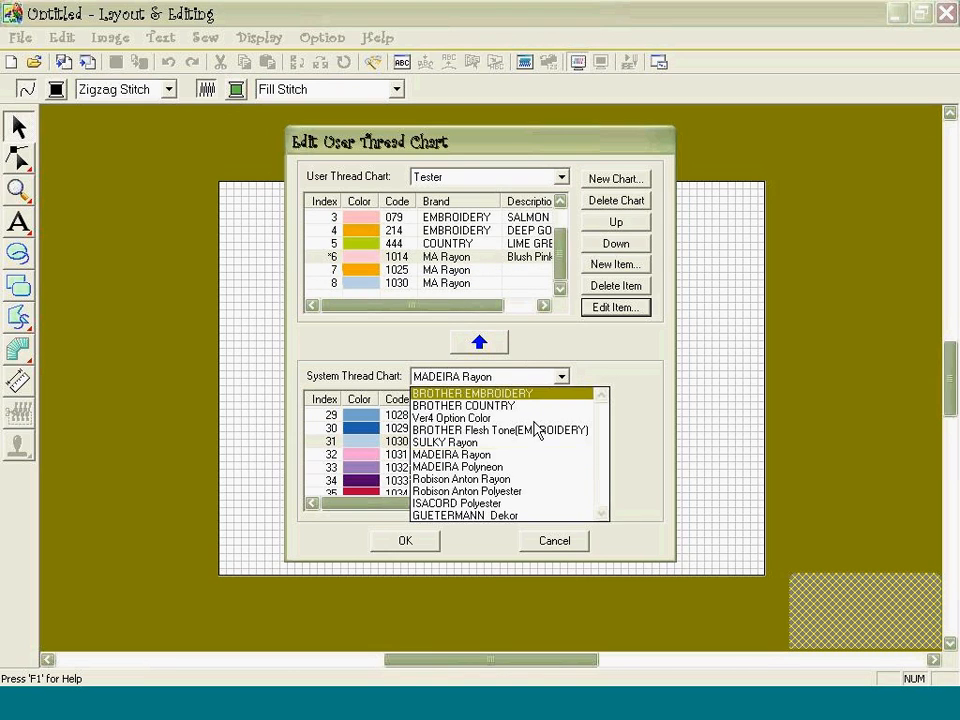
{"action": "left_click", "coordinate": [530, 491]}
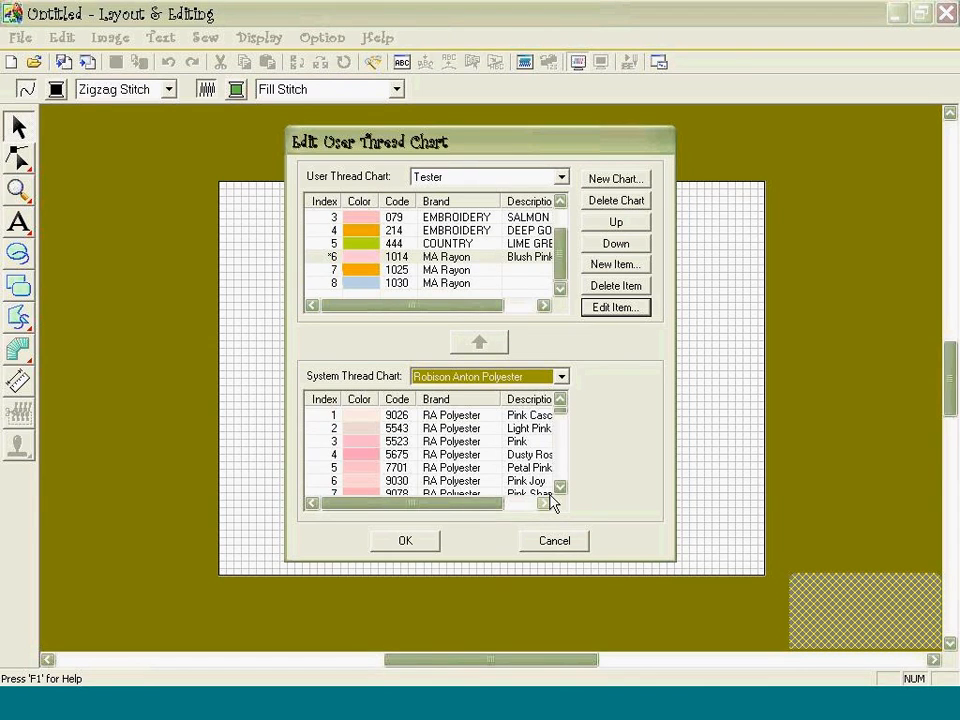
{"action": "left_click", "coordinate": [538, 503]}
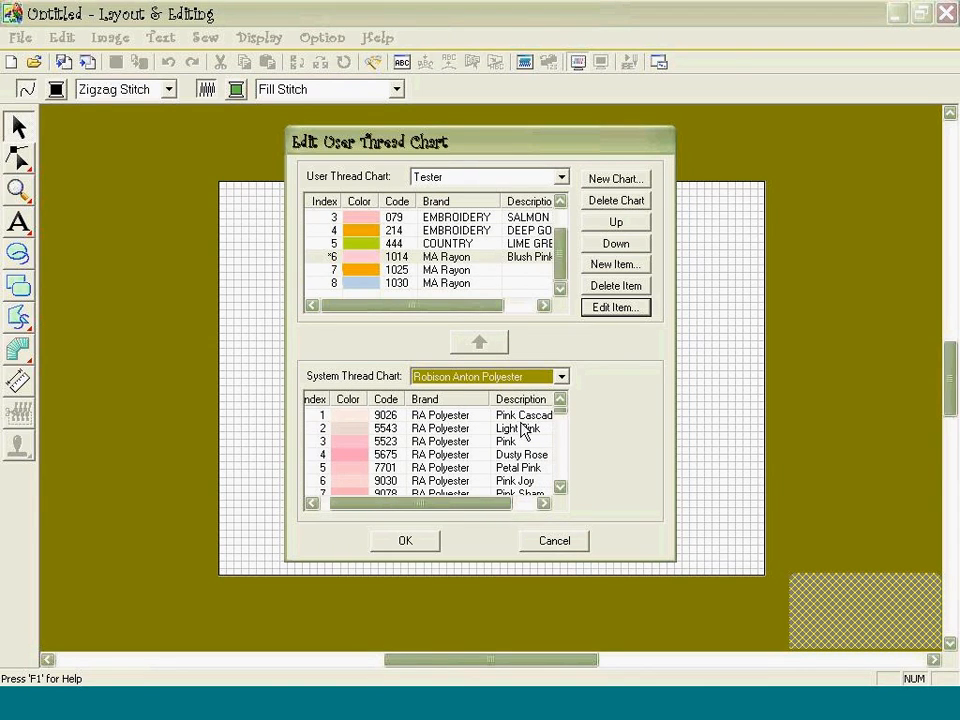
{"action": "left_click", "coordinate": [560, 493]}
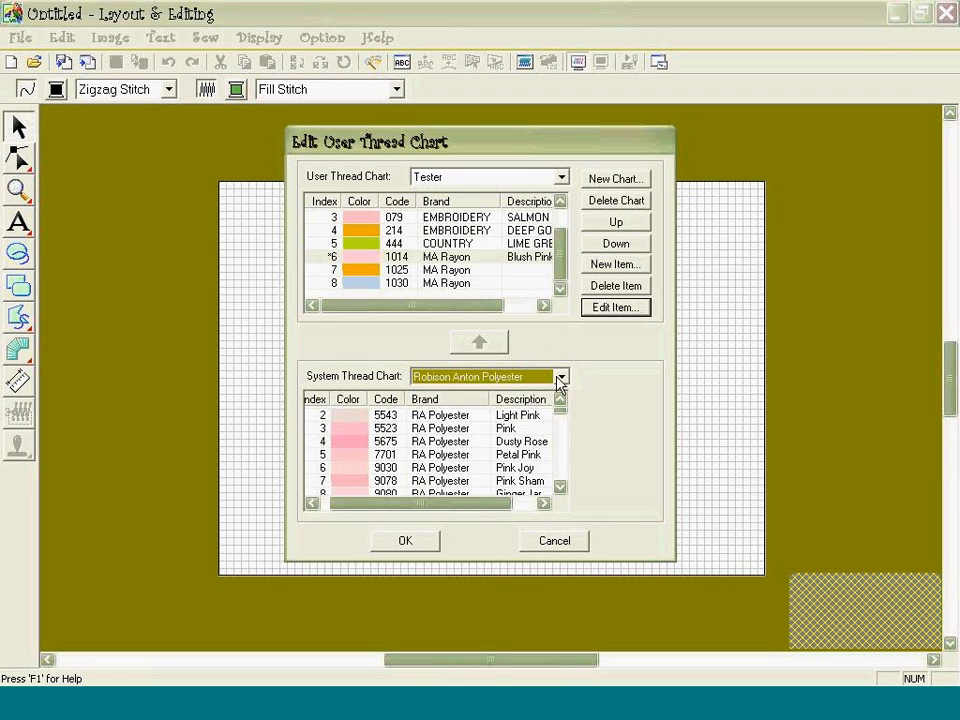
Add dark brown thread 1055 from the ISACORD Polyester chart to the Tester chart and select it there.
{"action": "left_click", "coordinate": [561, 377]}
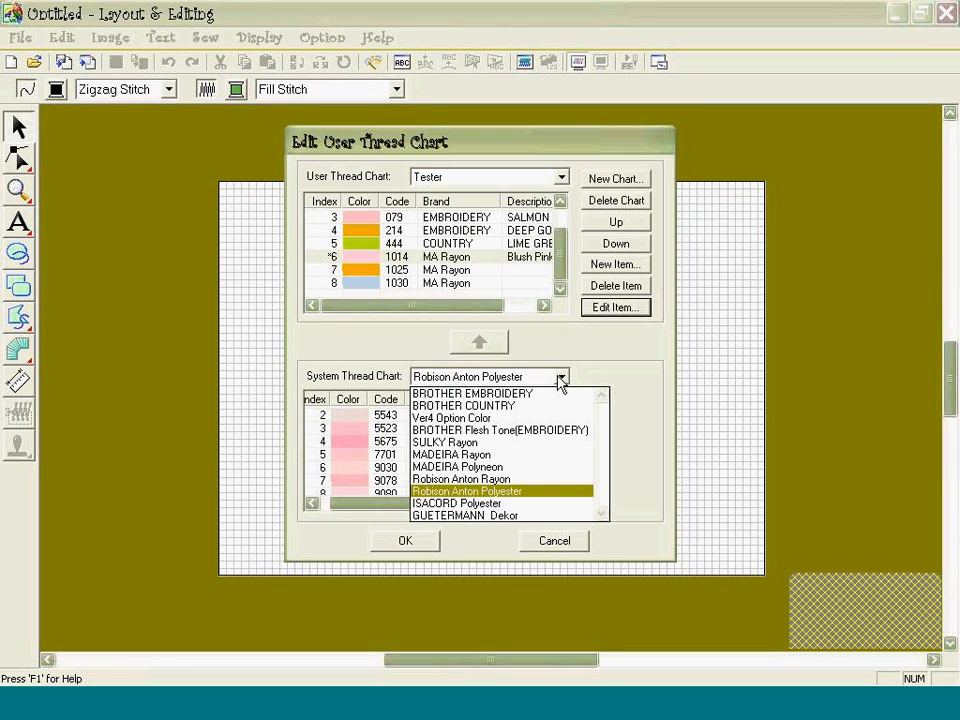
{"action": "left_click", "coordinate": [567, 504]}
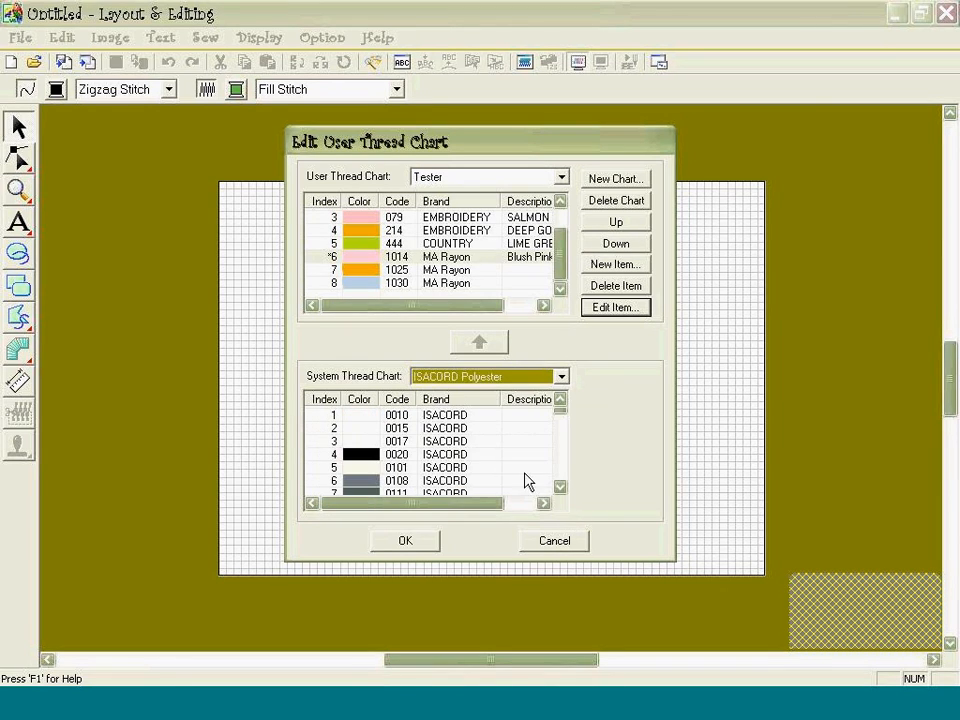
{"action": "left_click_drag", "start_coordinate": [561, 491], "coordinate": [561, 491]}
{"action": "left_click", "coordinate": [560, 401]}
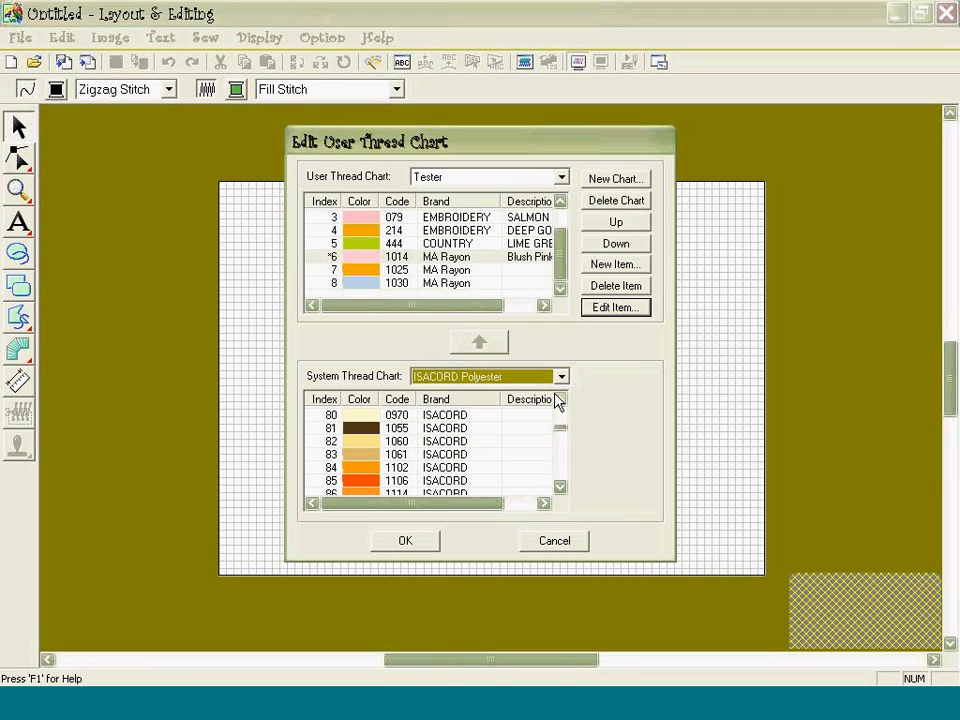
{"action": "left_click", "coordinate": [420, 428]}
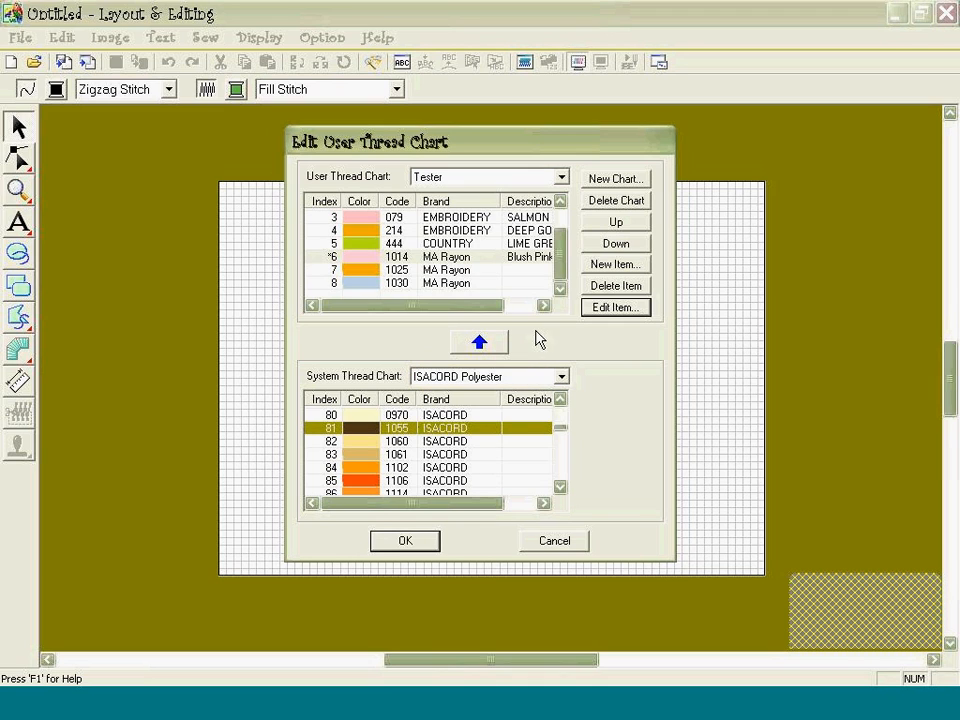
{"action": "left_click", "coordinate": [479, 343]}
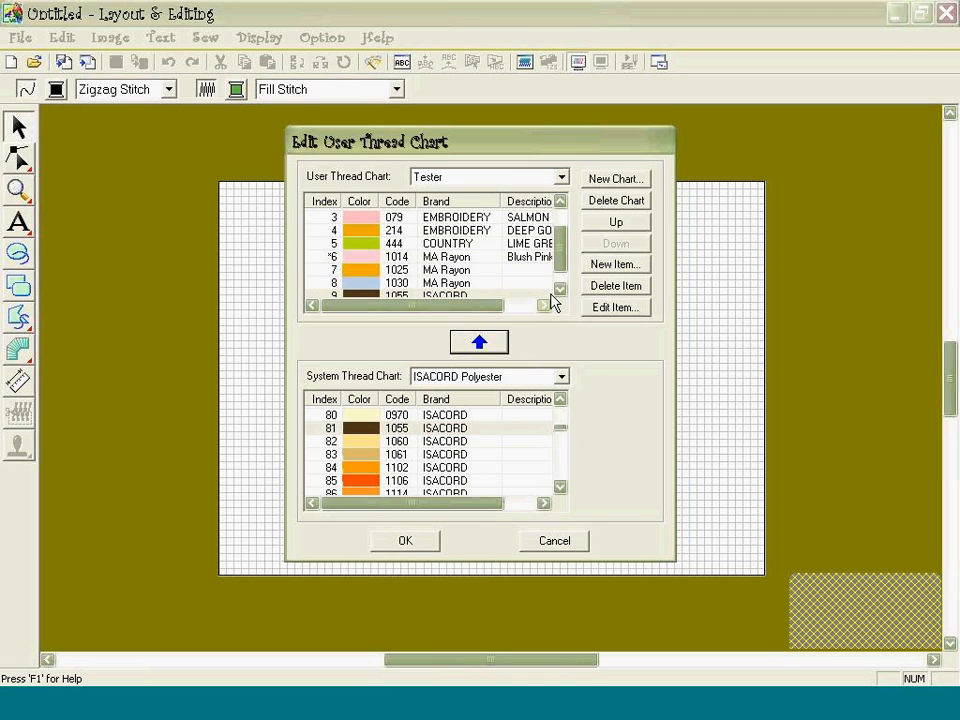
{"action": "scroll", "coordinate": [557, 266], "scroll_direction": "down", "scroll_amount": 1}
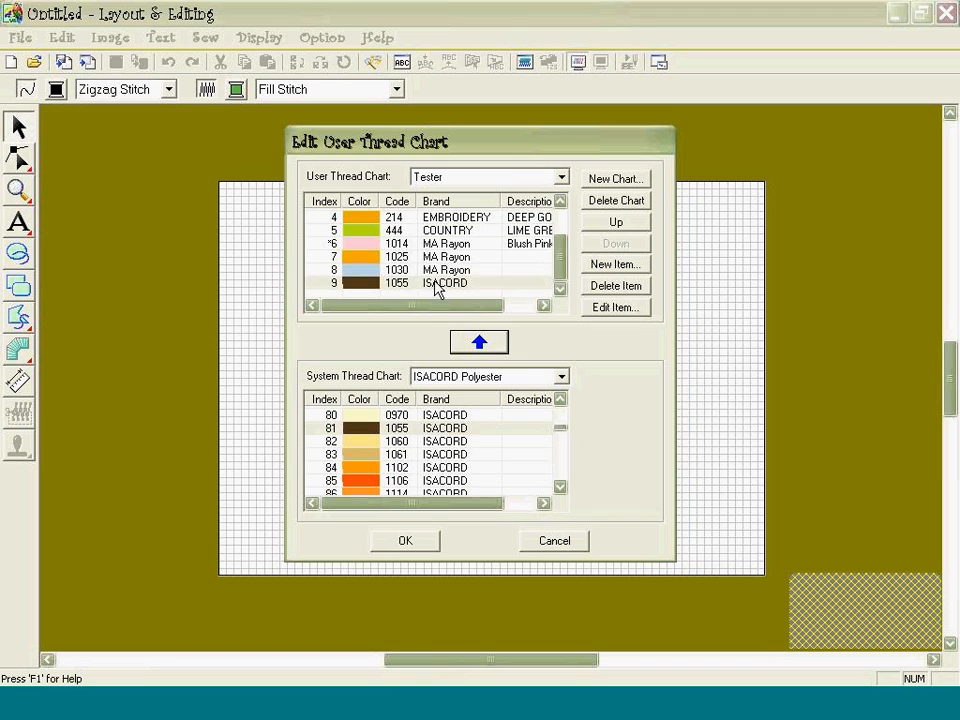
{"action": "left_click", "coordinate": [440, 284]}
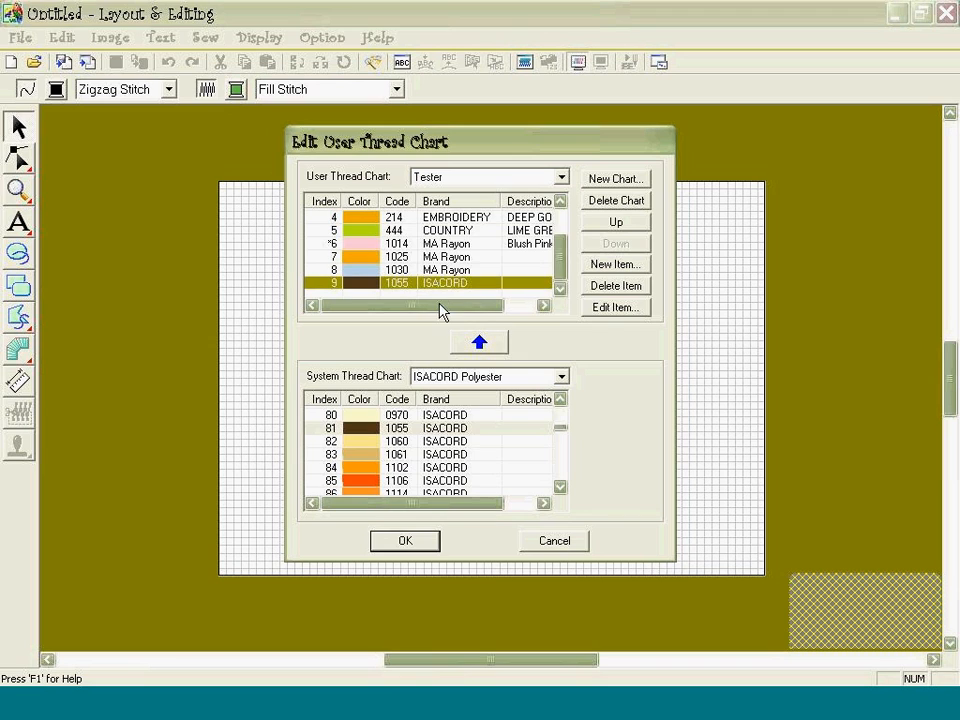
Edit ISACORD thread 1055 in the Tester user thread chart and give it the description Chocolate.
{"action": "left_click", "coordinate": [600, 317]}
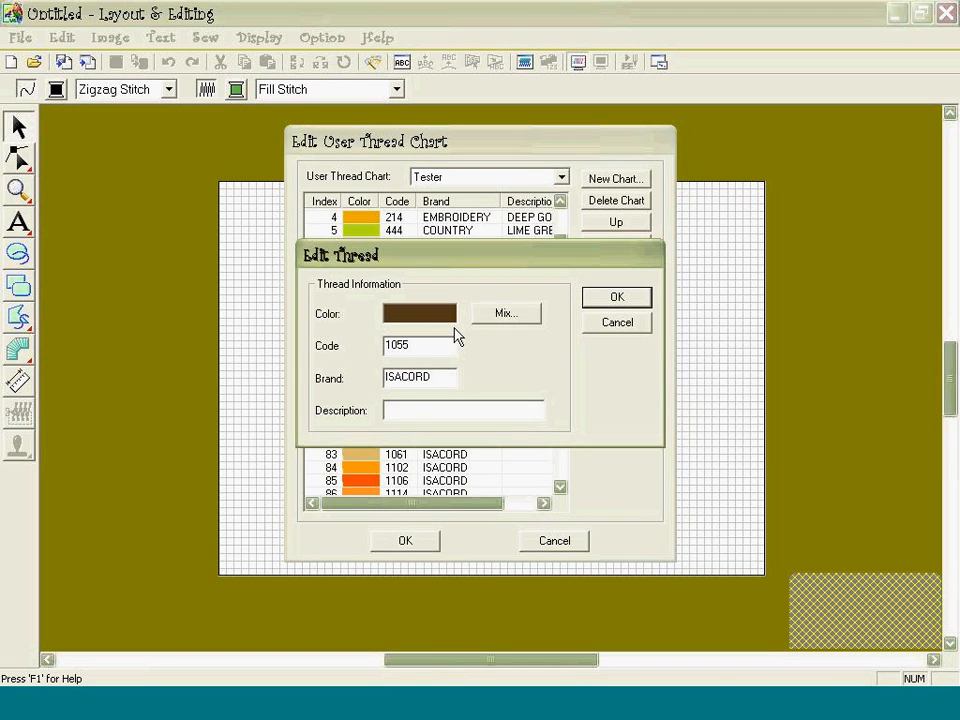
{"action": "left_click", "coordinate": [494, 409]}
{"action": "type", "text": "Chocolate"}
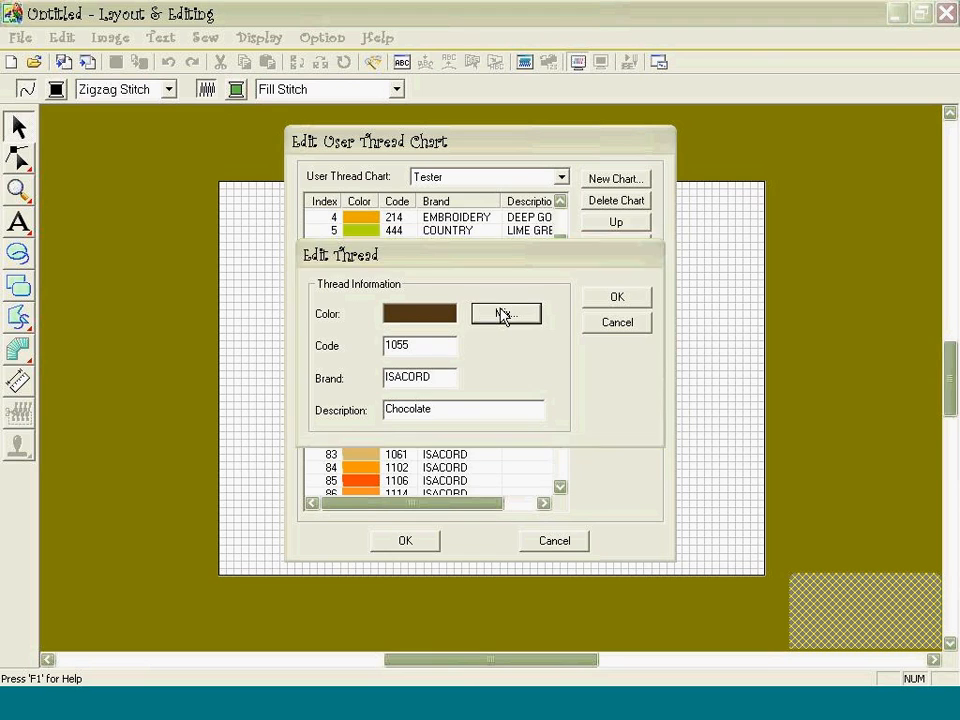
{"action": "left_click", "coordinate": [506, 314]}
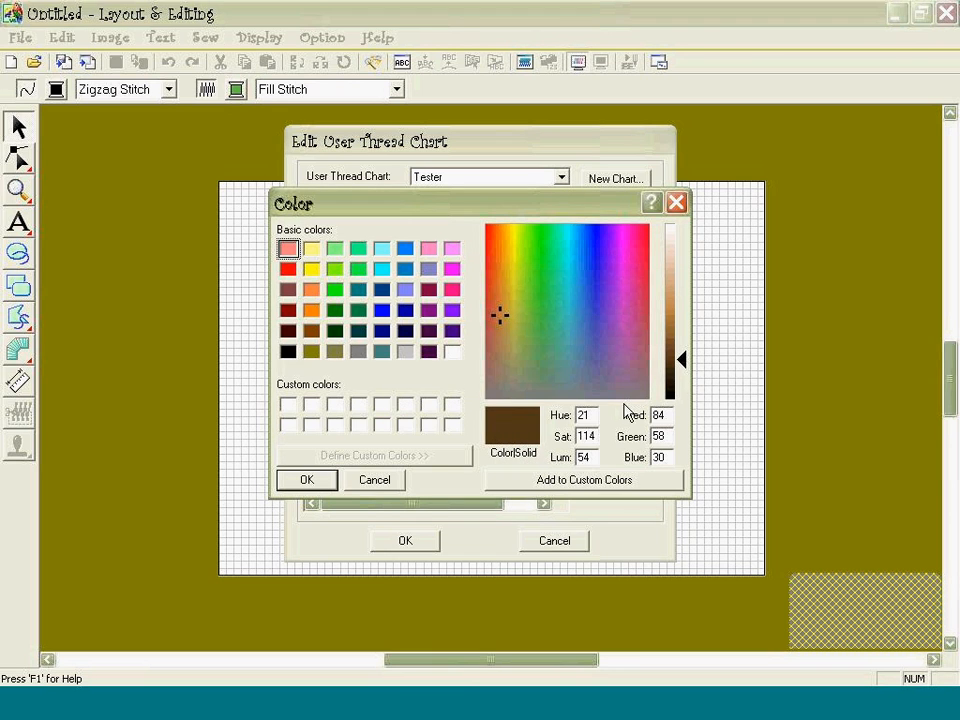
{"action": "left_click_drag", "start_coordinate": [676, 367], "coordinate": [678, 289]}
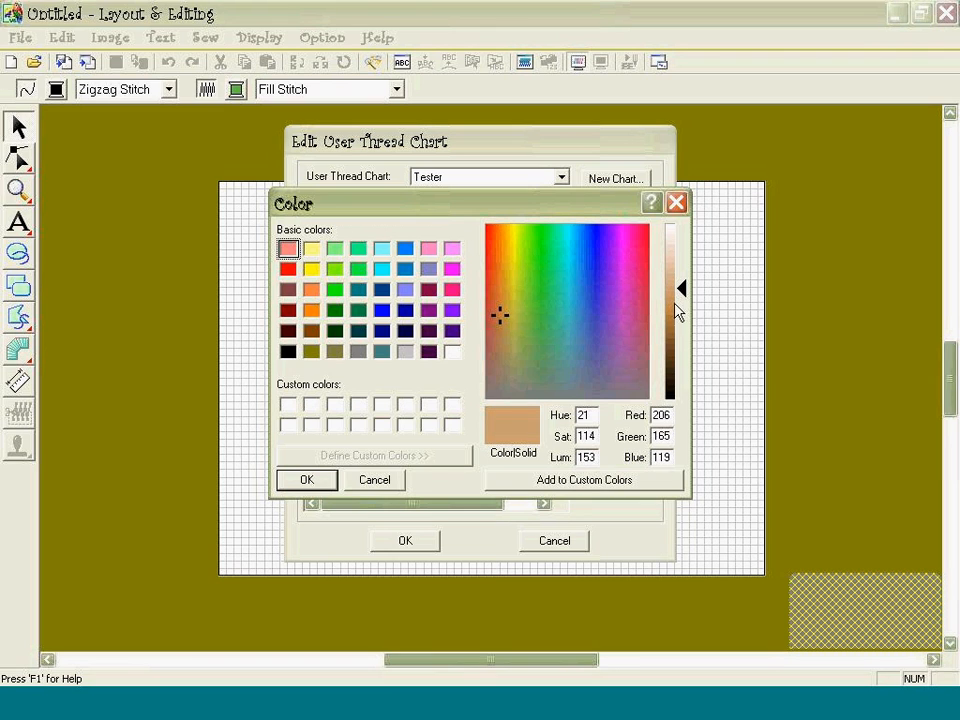
{"action": "left_click", "coordinate": [670, 353]}
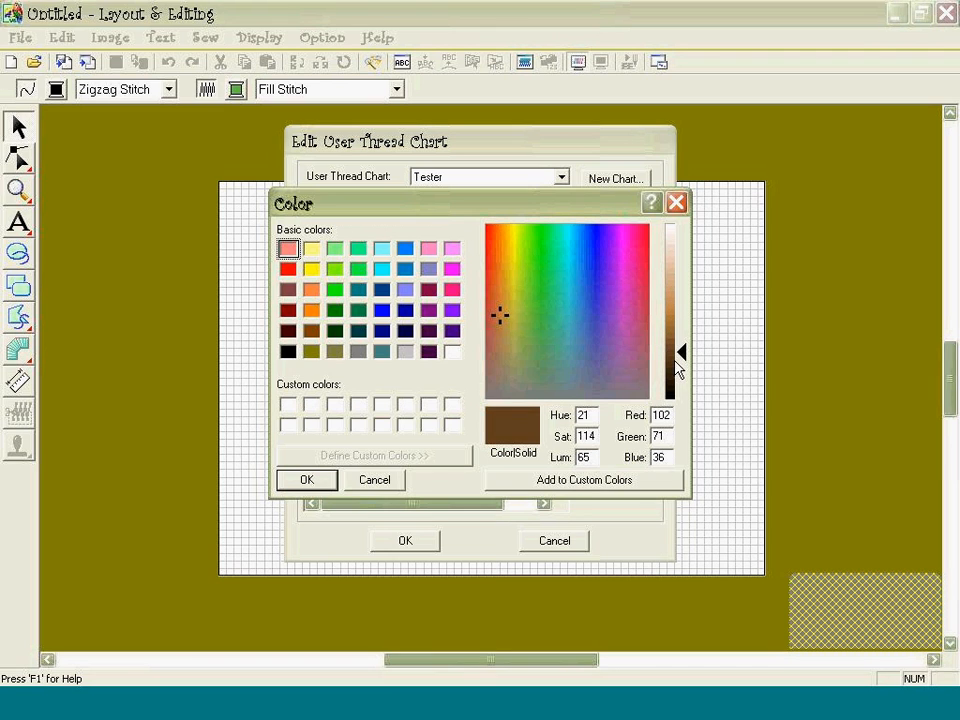
{"action": "left_click_drag", "start_coordinate": [678, 372], "coordinate": [678, 307]}
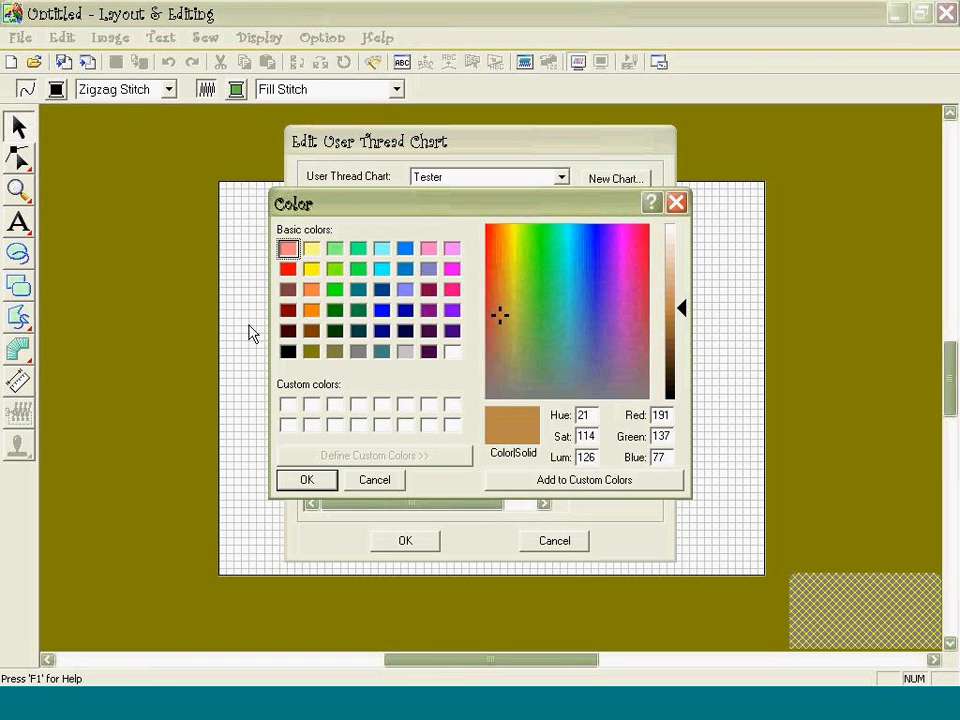
{"action": "left_click", "coordinate": [287, 311]}
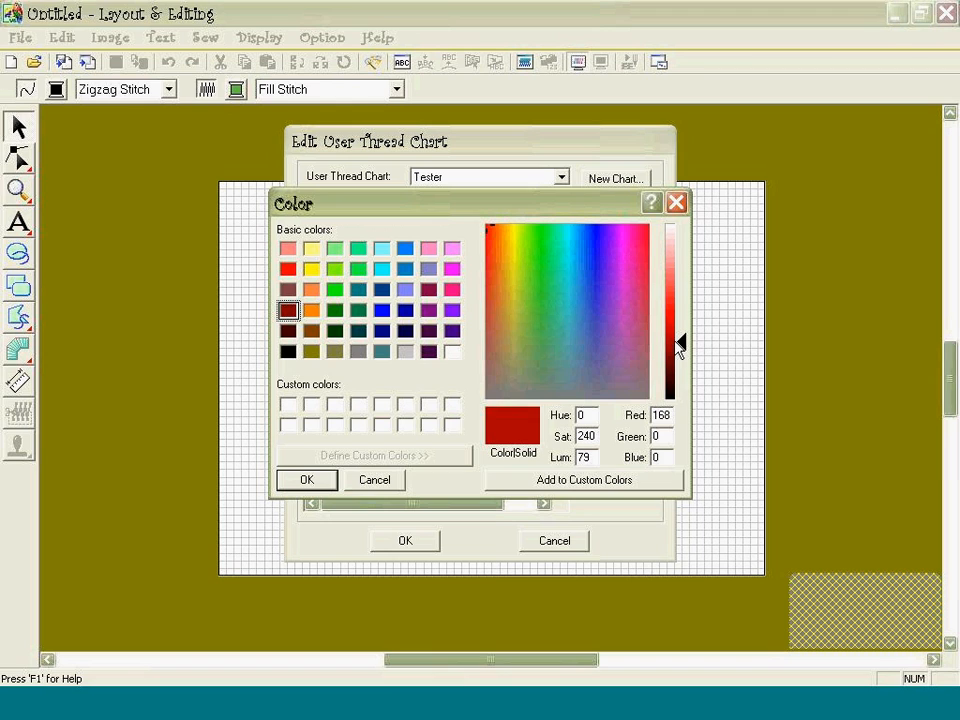
{"action": "left_click", "coordinate": [312, 335]}
{"action": "left_click_drag", "start_coordinate": [678, 354], "coordinate": [679, 316]}
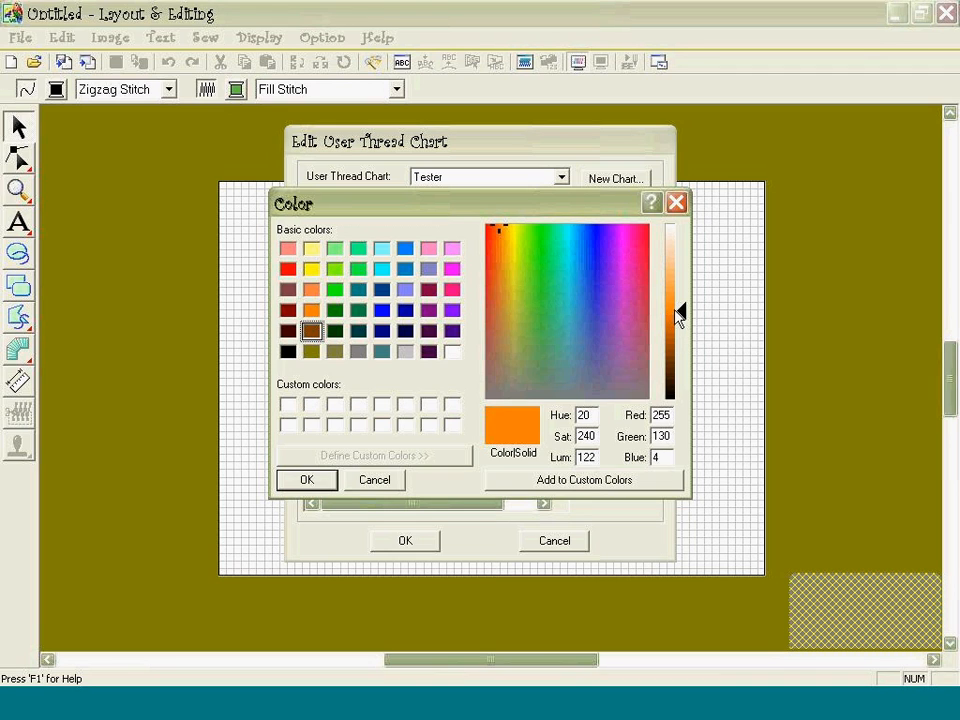
{"action": "left_click", "coordinate": [496, 230]}
{"action": "left_click_drag", "start_coordinate": [494, 227], "coordinate": [629, 338]}
{"action": "left_click", "coordinate": [675, 268]}
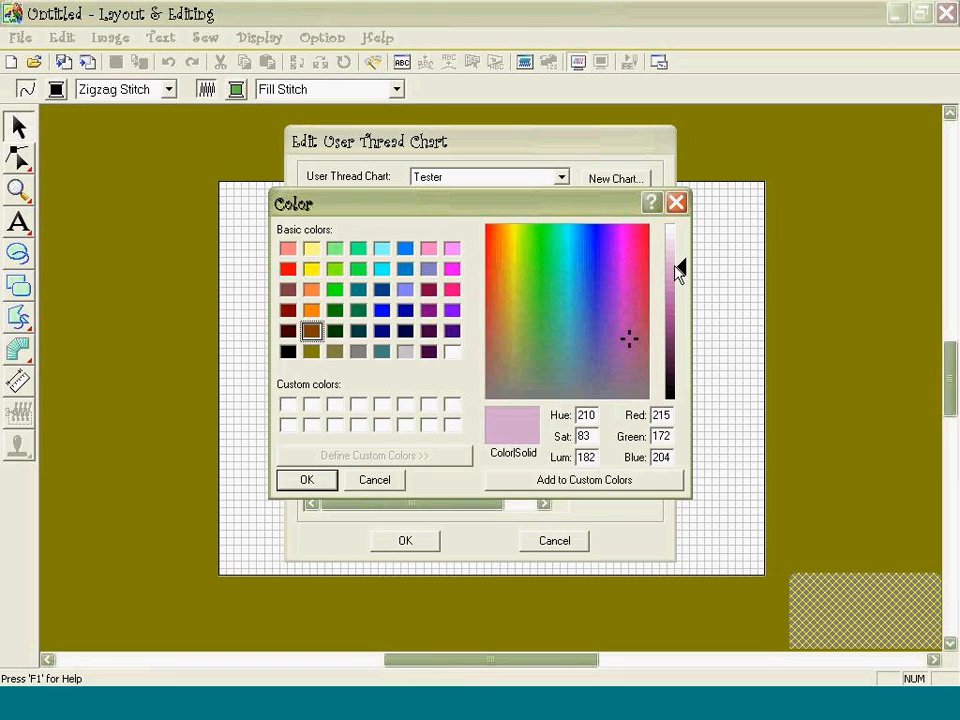
{"action": "left_click", "coordinate": [310, 331]}
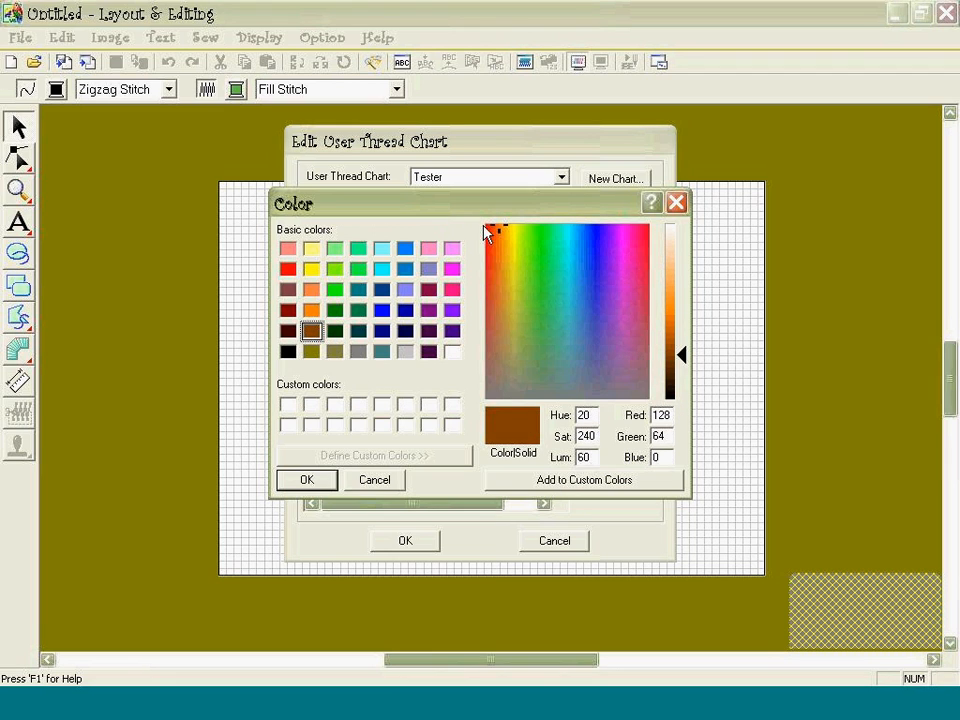
{"action": "left_click", "coordinate": [381, 291]}
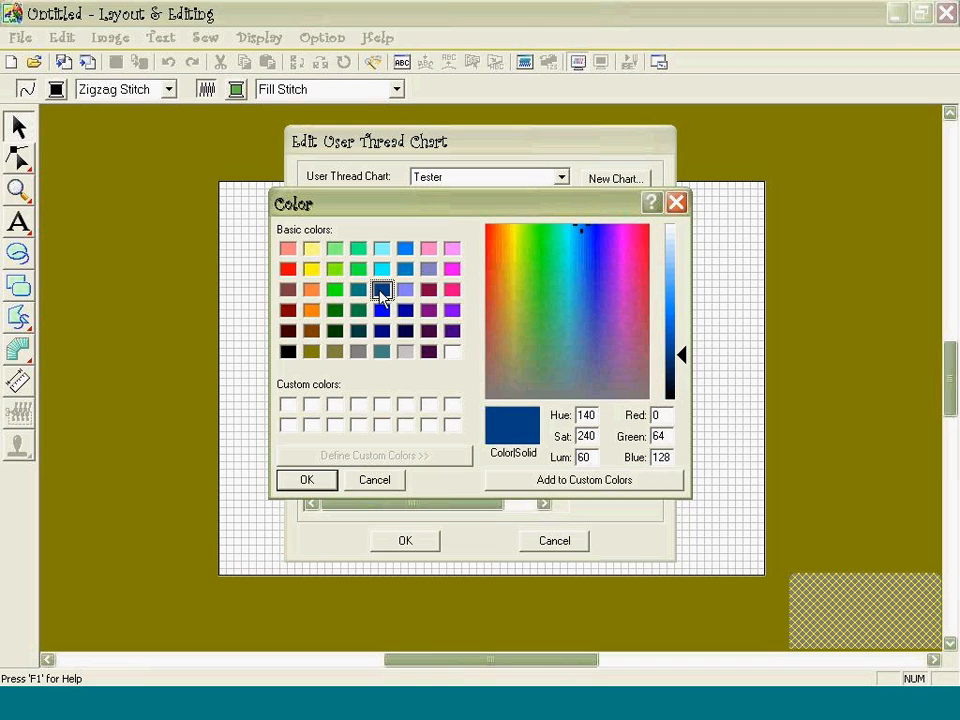
{"action": "left_click", "coordinate": [452, 249]}
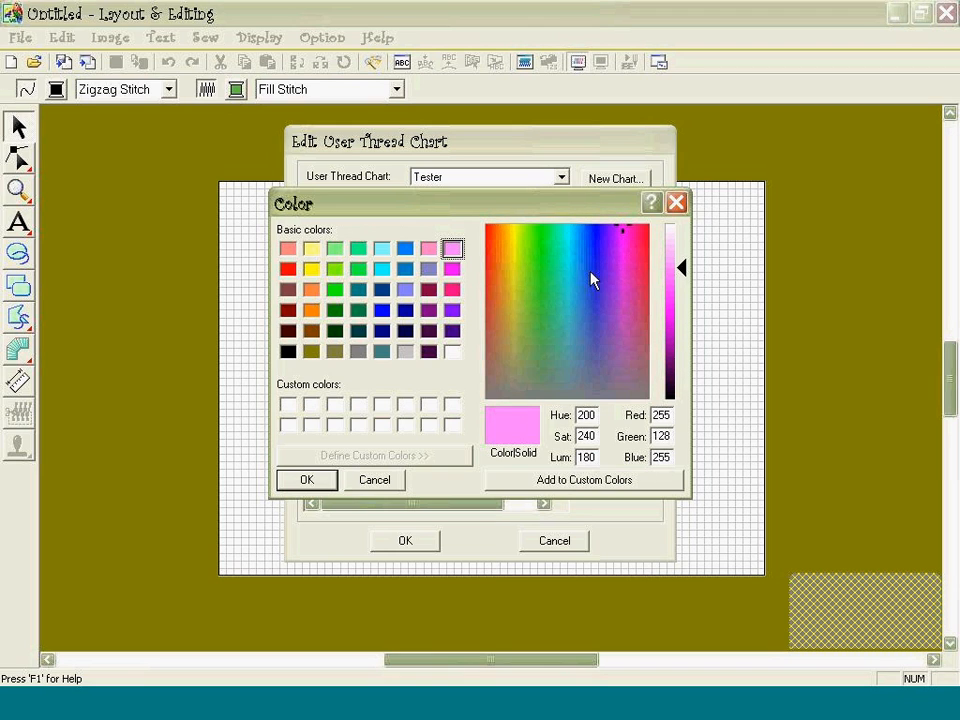
{"action": "left_click", "coordinate": [430, 311]}
{"action": "left_click", "coordinate": [405, 331]}
{"action": "left_click", "coordinate": [381, 351]}
{"action": "left_click", "coordinate": [381, 331]}
{"action": "left_click", "coordinate": [358, 331]}
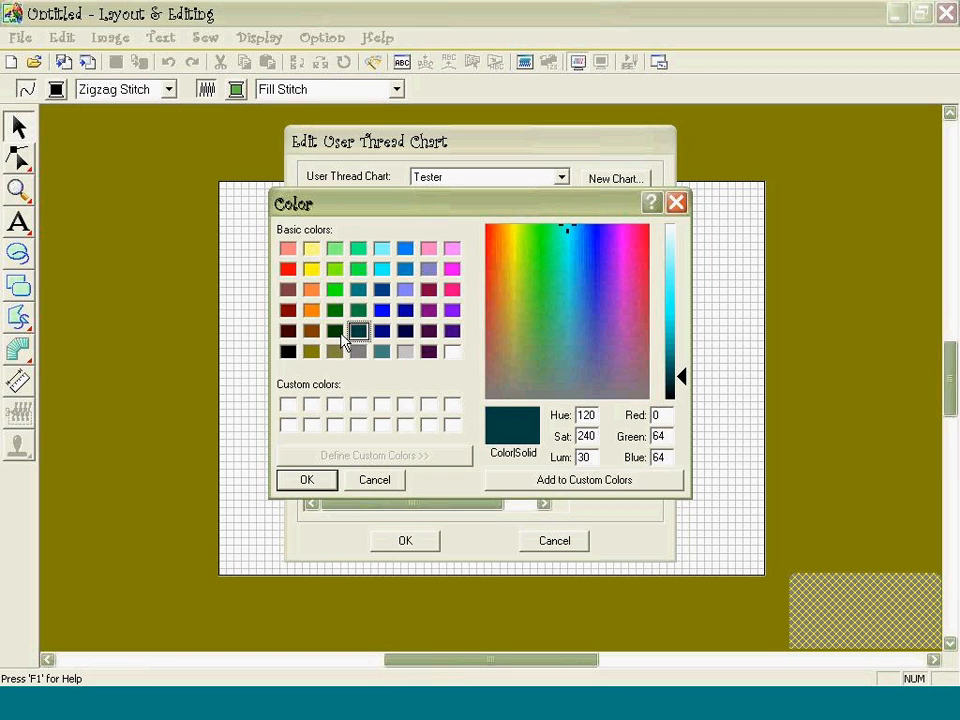
{"action": "left_click", "coordinate": [335, 351]}
{"action": "left_click", "coordinate": [313, 355]}
{"action": "left_click", "coordinate": [336, 355]}
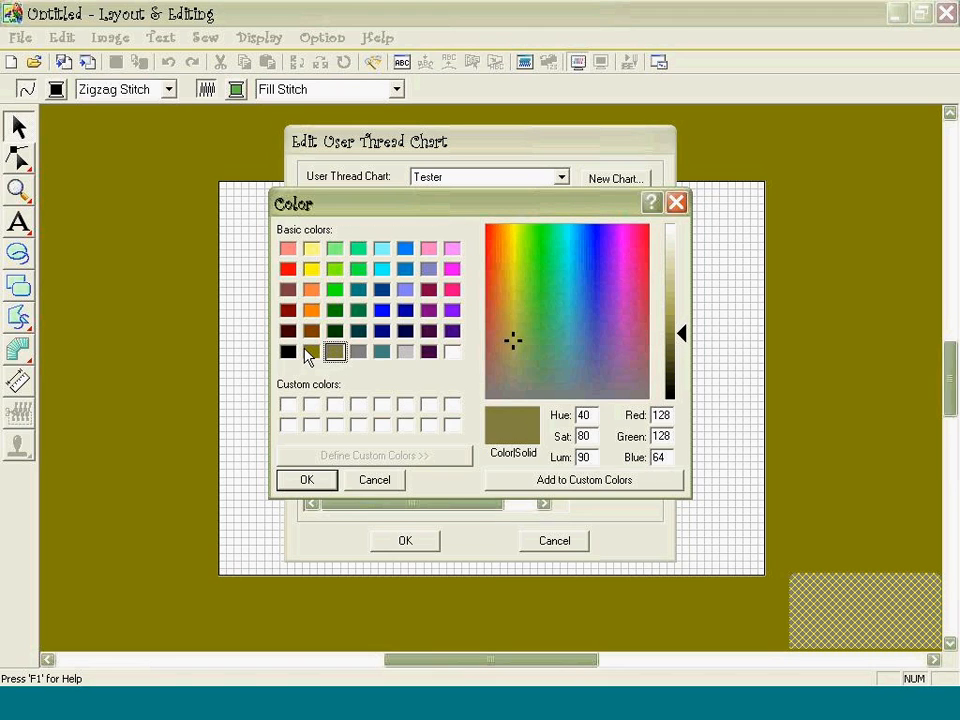
{"action": "left_click", "coordinate": [311, 354]}
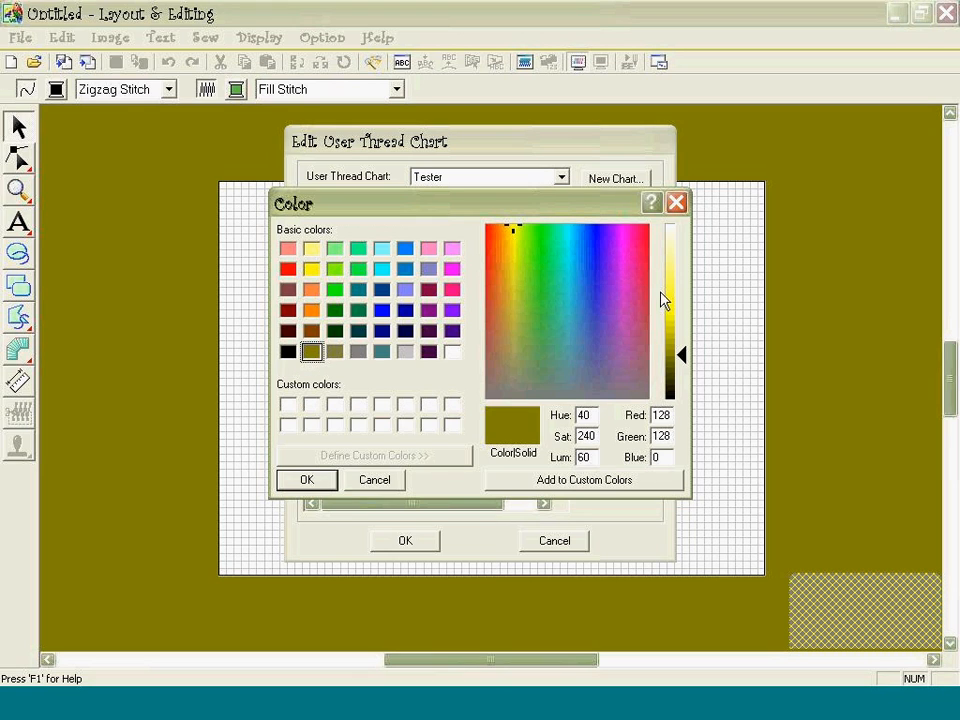
{"action": "left_click_drag", "start_coordinate": [673, 352], "coordinate": [678, 323]}
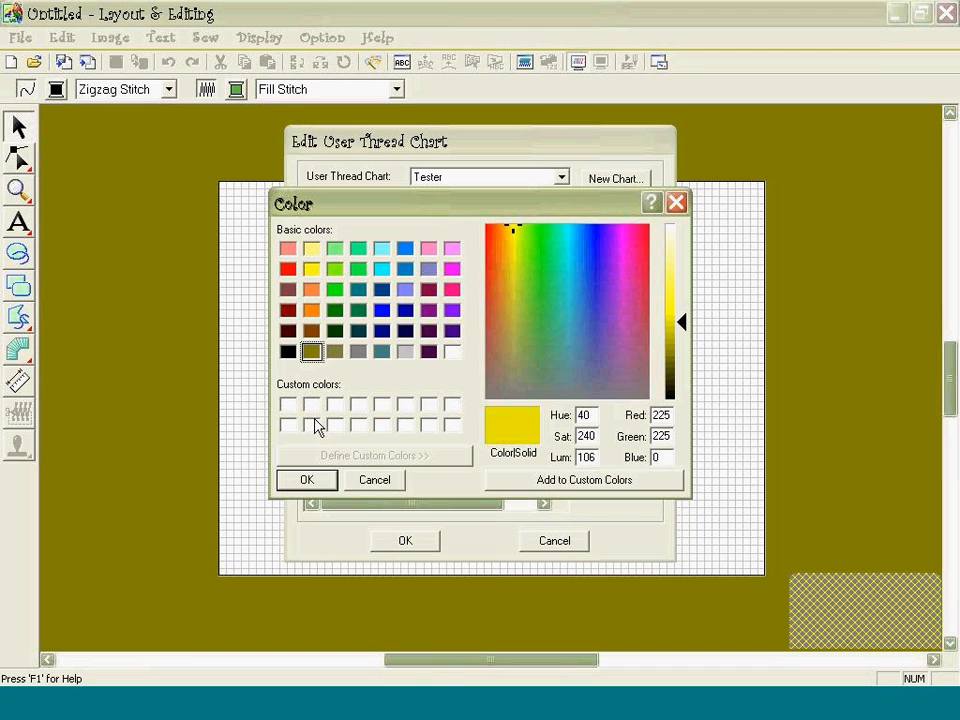
{"action": "left_click", "coordinate": [331, 353]}
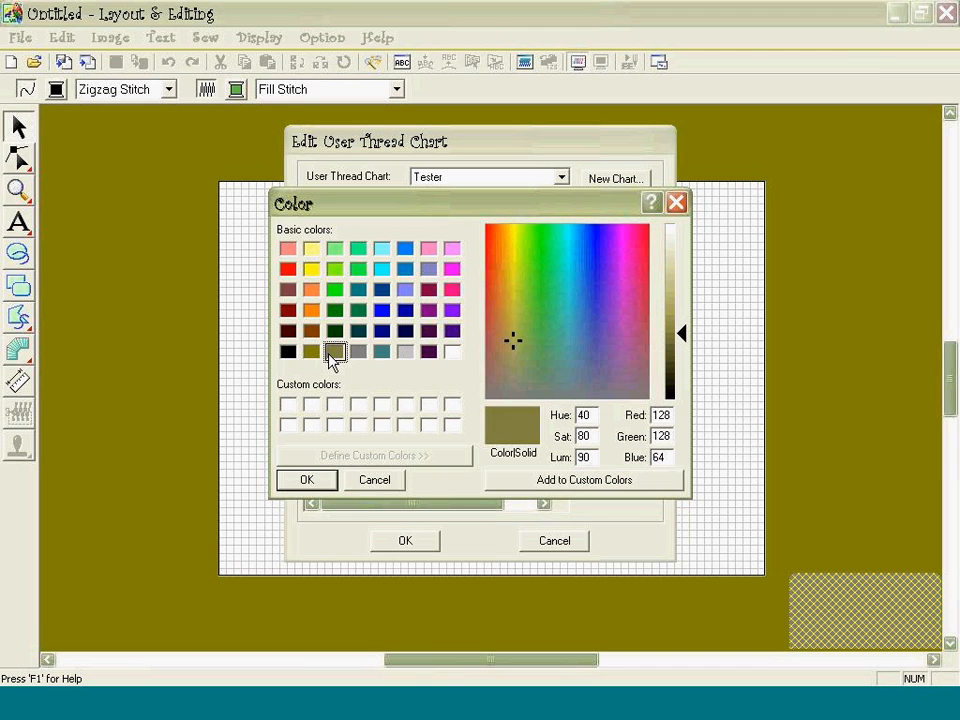
{"action": "left_click", "coordinate": [676, 302]}
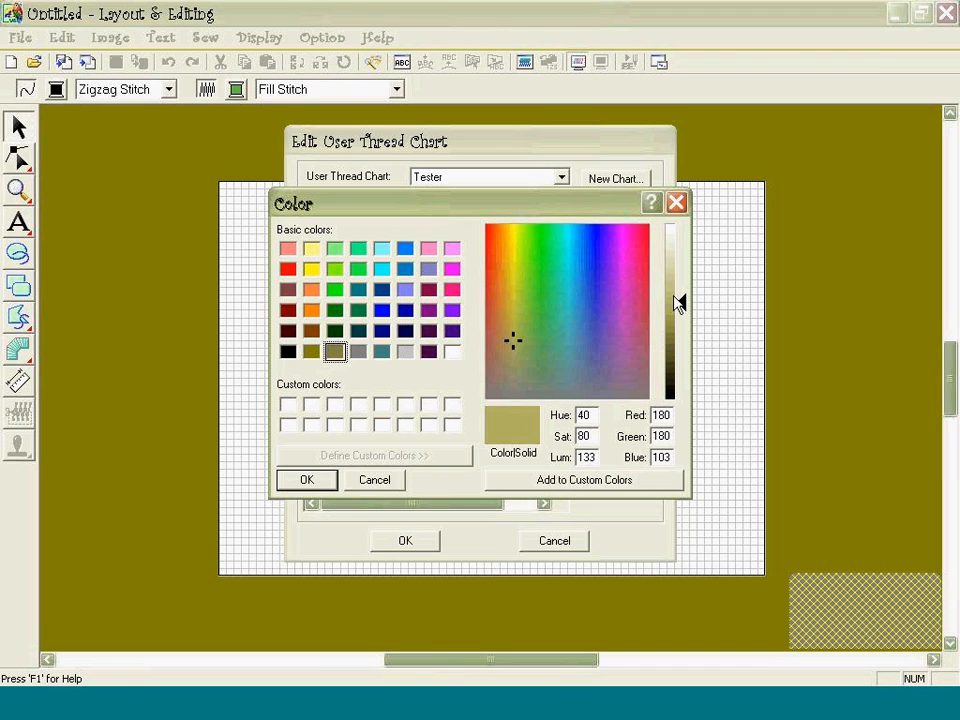
{"action": "left_click", "coordinate": [676, 286]}
{"action": "left_click", "coordinate": [676, 316]}
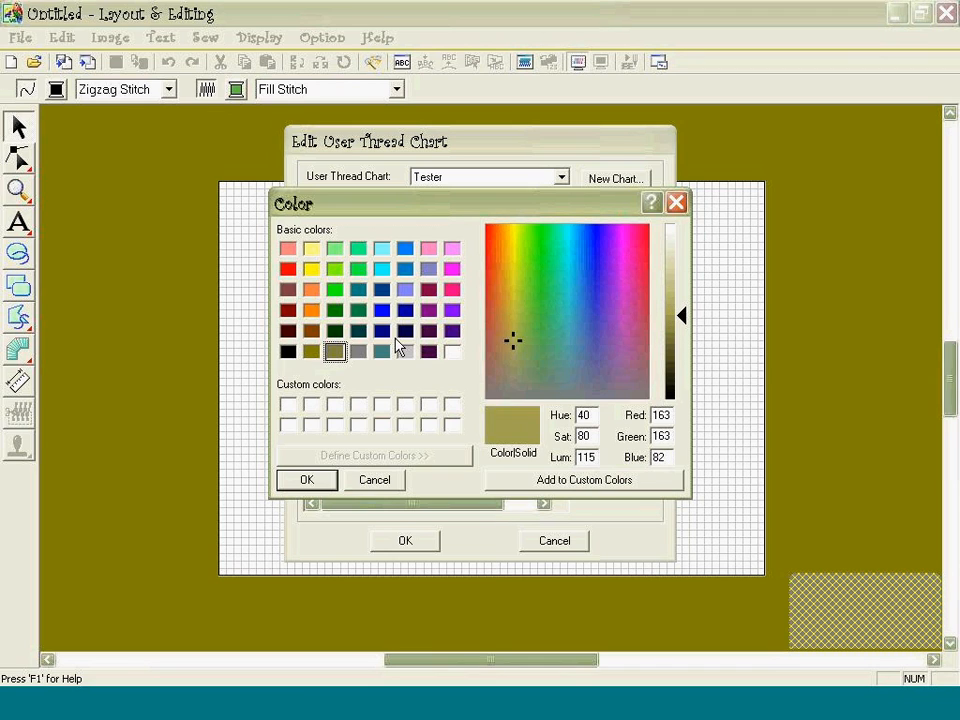
{"action": "left_click", "coordinate": [358, 352]}
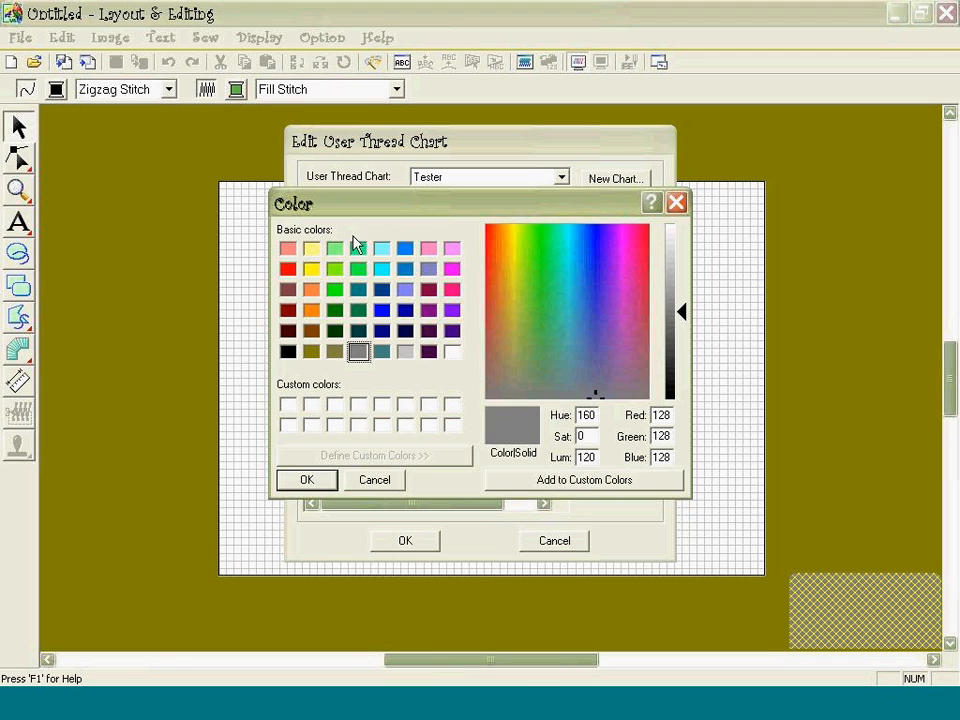
{"action": "left_click", "coordinate": [288, 313]}
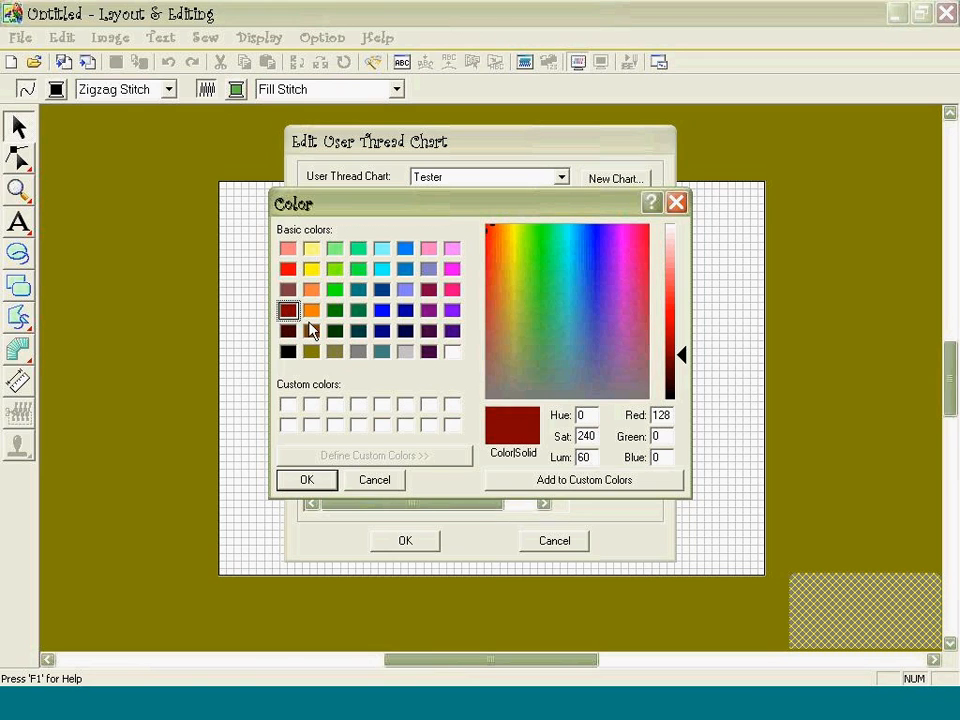
{"action": "left_click", "coordinate": [313, 333]}
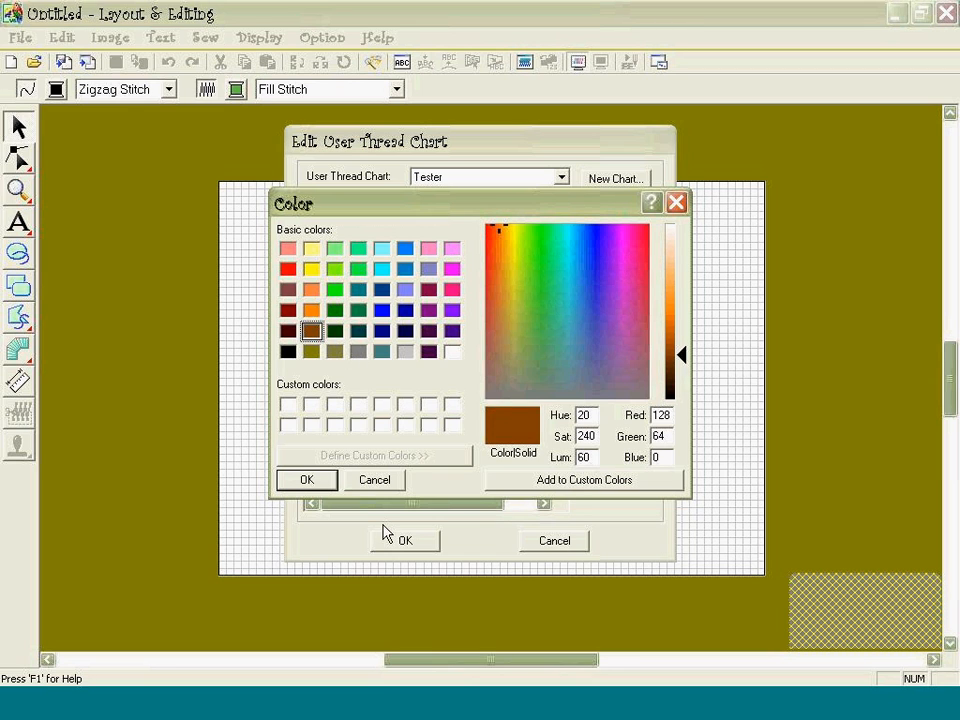
{"action": "left_click", "coordinate": [369, 482]}
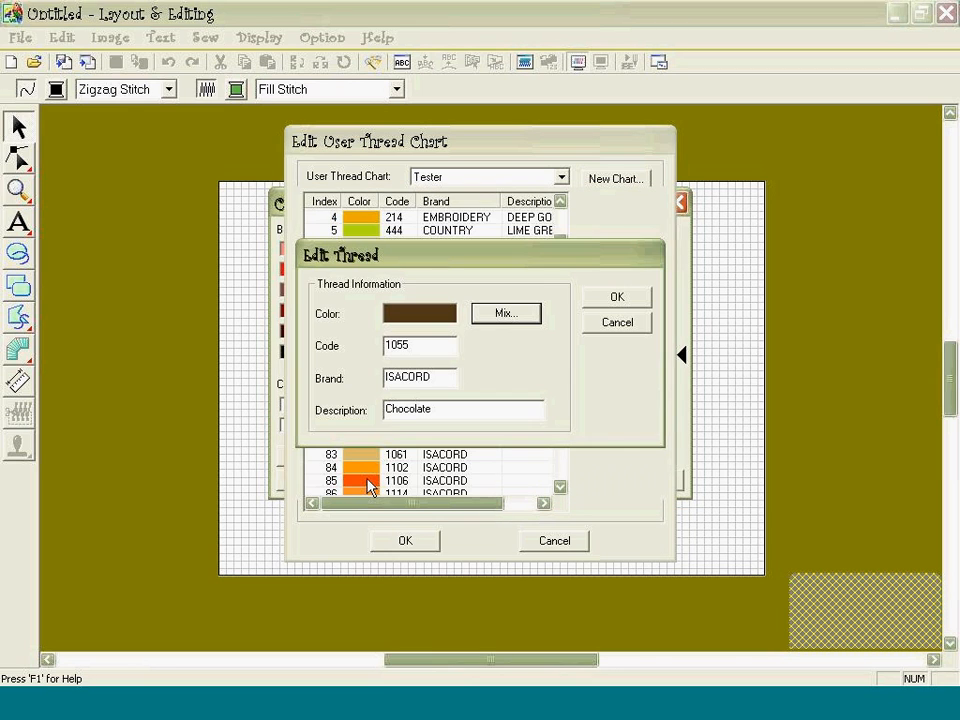
Mix a lighter brown for thread 1055 with luminance 96 (red 151, green 104, blue 53) and save the thread edits.
{"action": "left_click", "coordinate": [507, 316]}
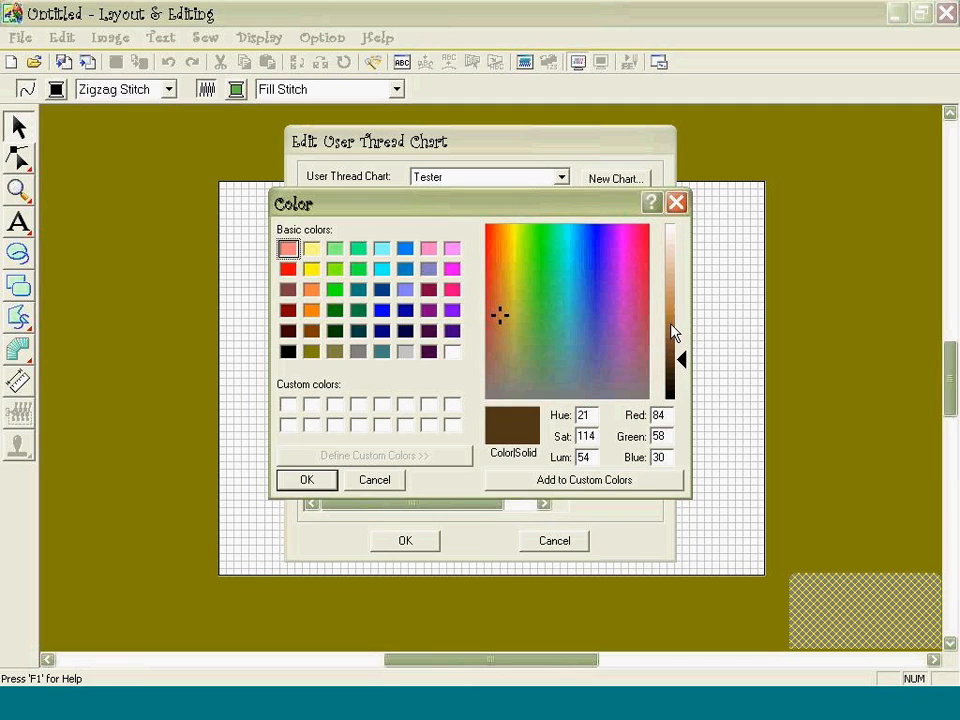
{"action": "left_click", "coordinate": [674, 333]}
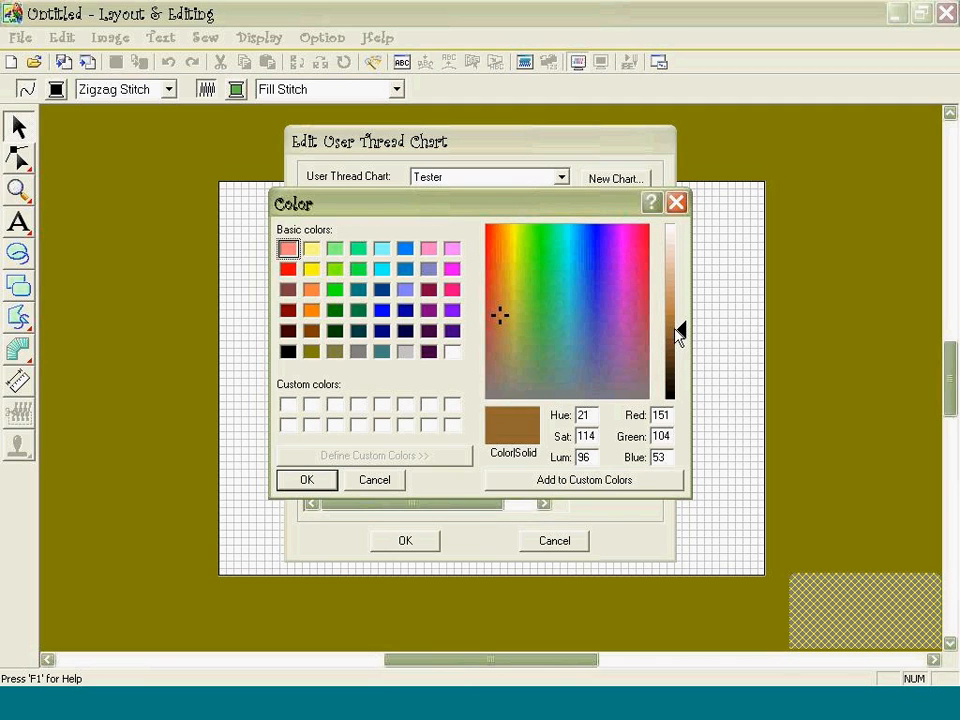
{"action": "left_click", "coordinate": [321, 483]}
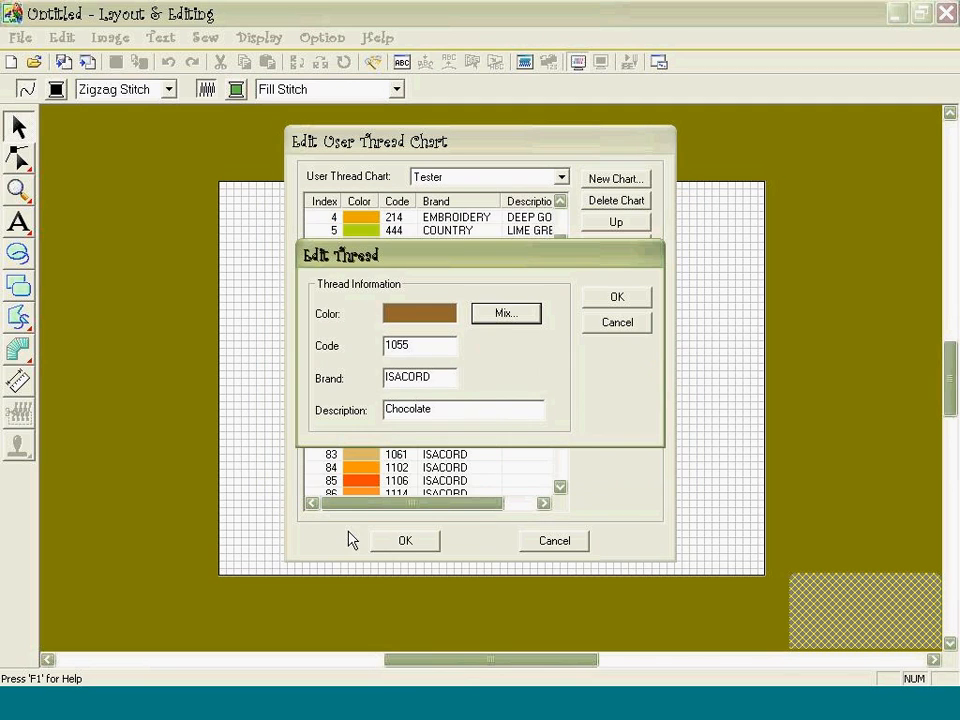
{"action": "left_click", "coordinate": [610, 298]}
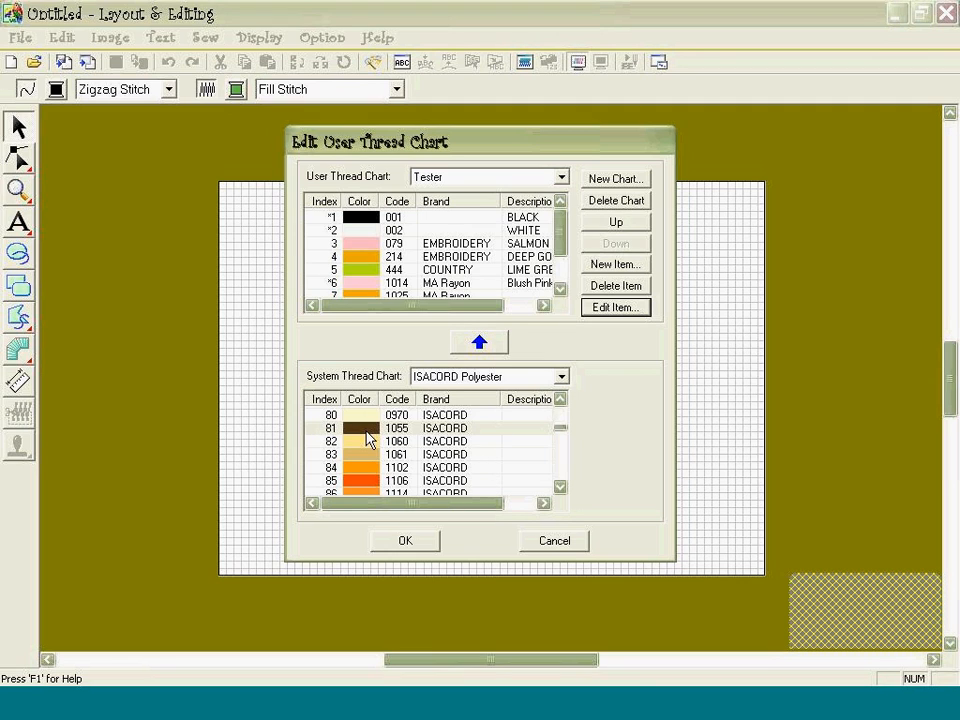
Move the Chocolate thread up three places to index 6 in the Tester chart and save the chart.
{"action": "left_click_drag", "start_coordinate": [563, 230], "coordinate": [563, 265]}
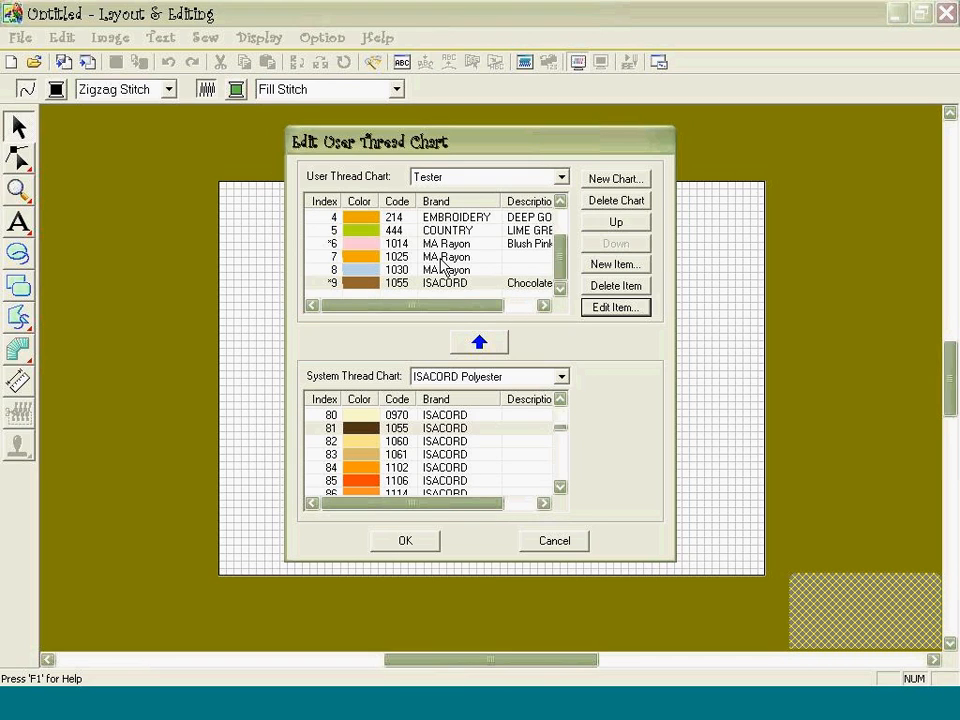
{"action": "left_click", "coordinate": [639, 223]}
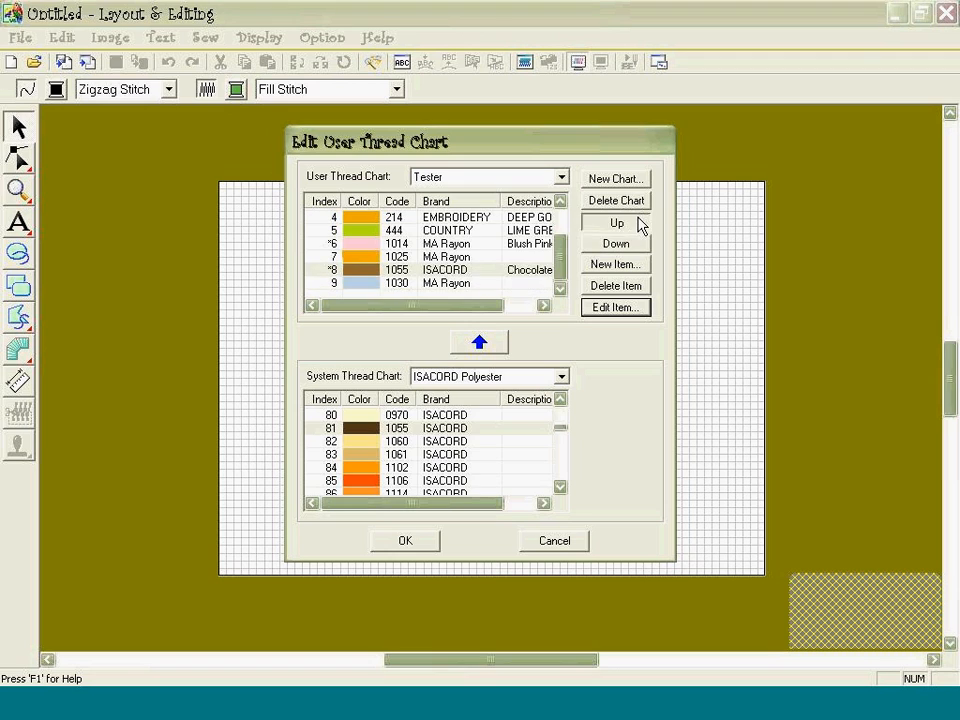
{"action": "left_click", "coordinate": [639, 223]}
{"action": "left_click", "coordinate": [639, 223]}
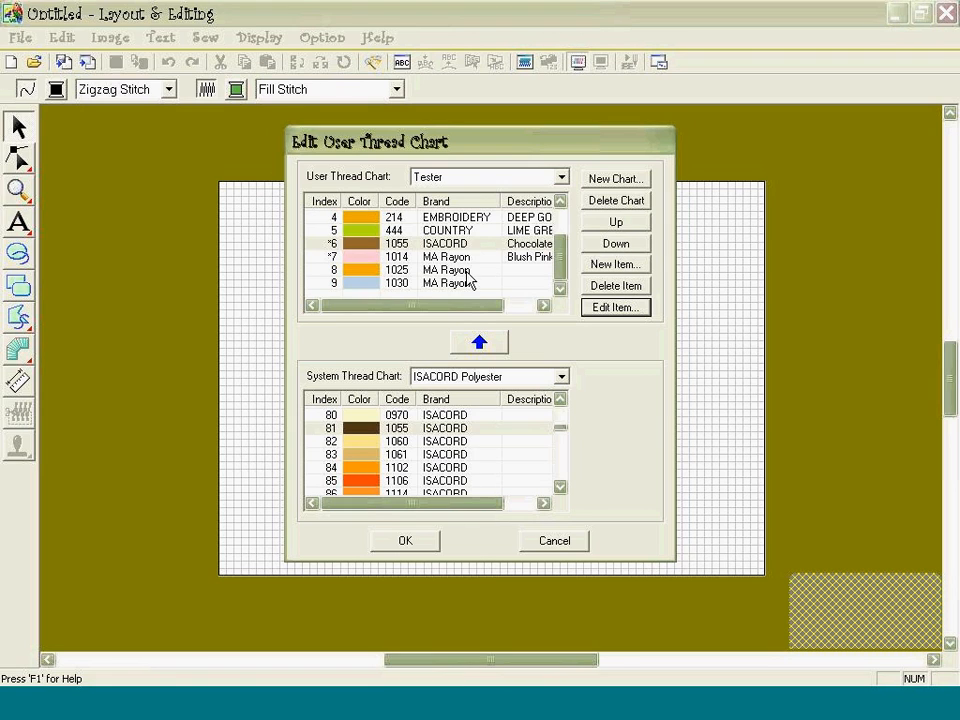
{"action": "left_click", "coordinate": [398, 545]}
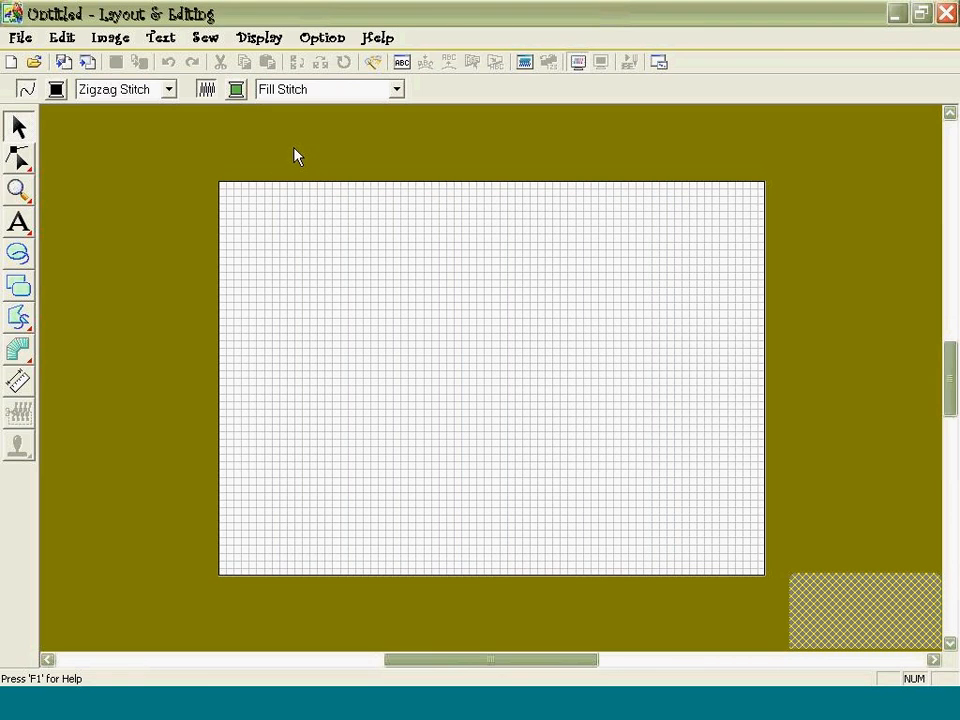
Examine the Tester thread chart among the region thread colors, keeping the current region color.
{"action": "left_click", "coordinate": [237, 90]}
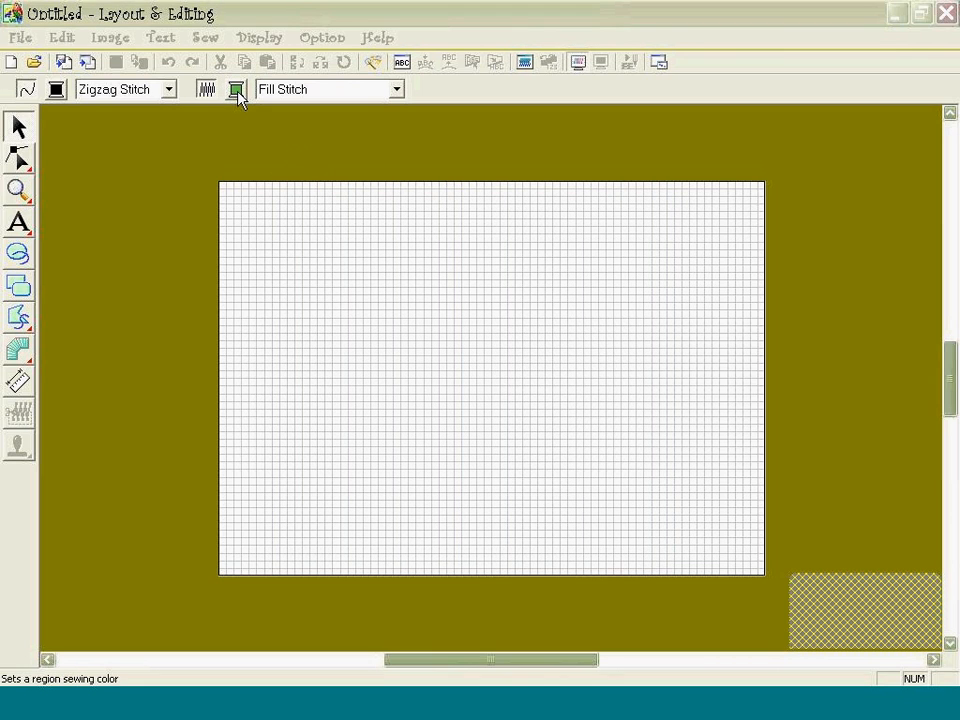
{"action": "left_click", "coordinate": [368, 48]}
{"action": "left_click", "coordinate": [365, 66]}
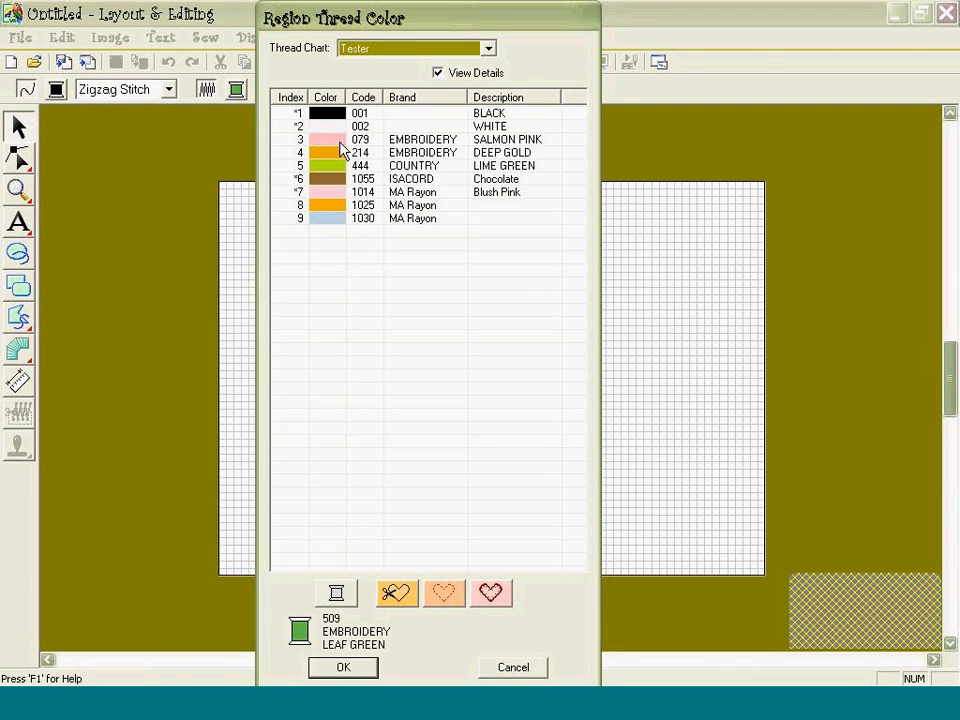
{"action": "left_click", "coordinate": [333, 668]}
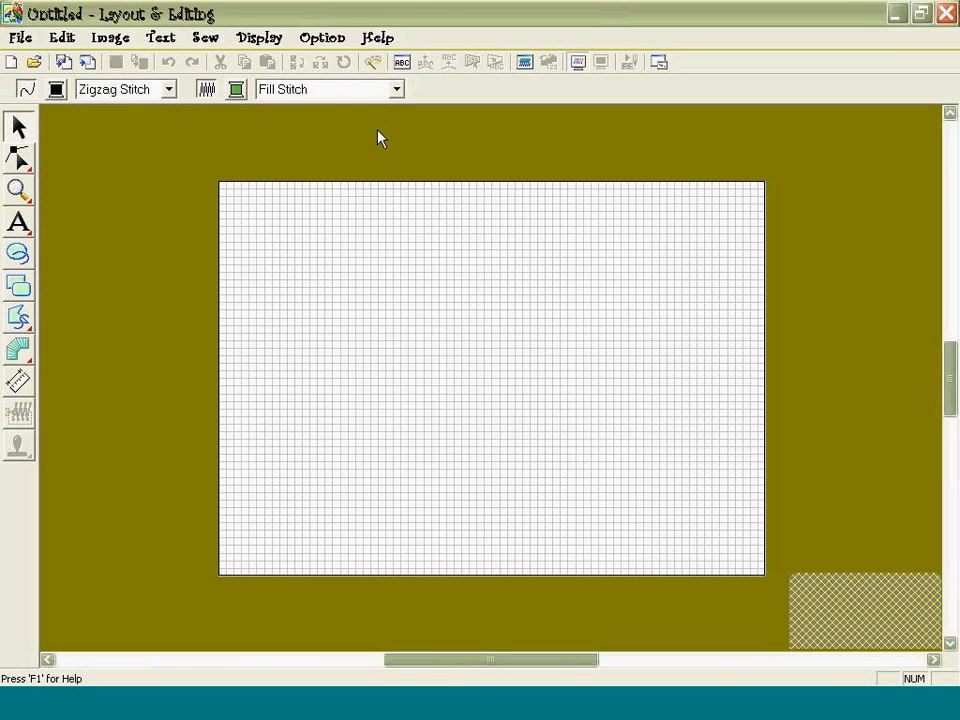
Review the available user thread charts in the thread chart editor and leave without changing anything.
{"action": "left_click", "coordinate": [322, 37]}
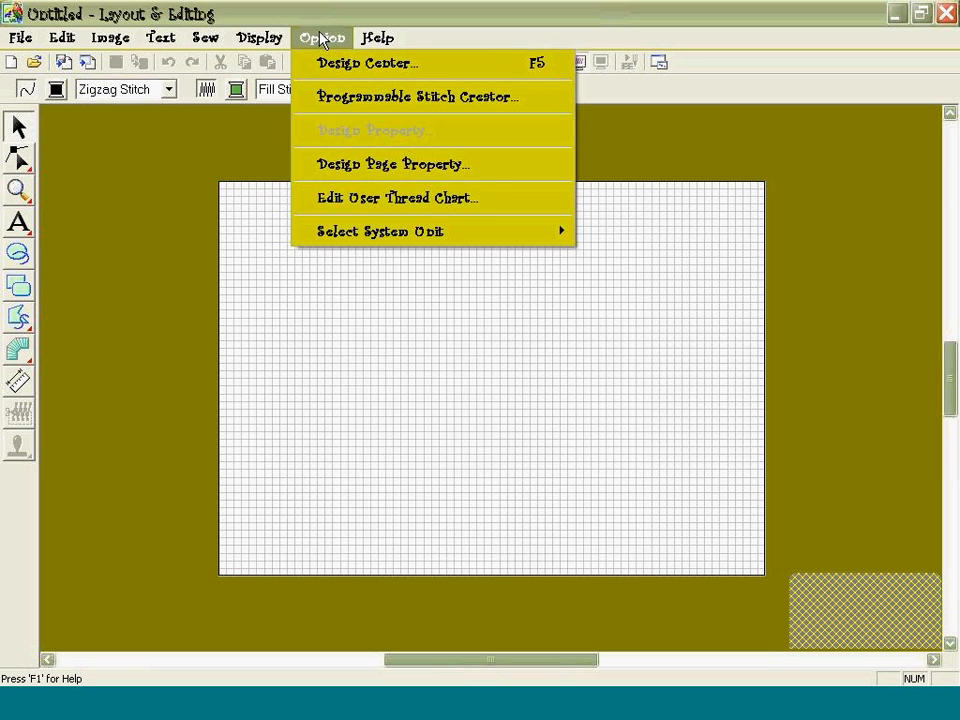
{"action": "left_click", "coordinate": [468, 199]}
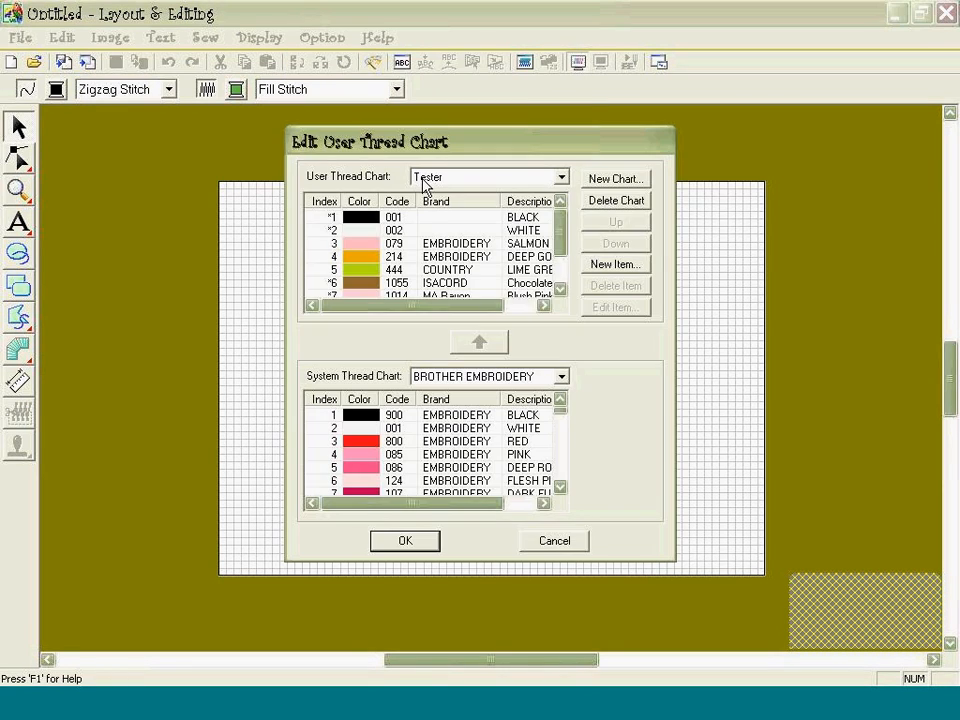
{"action": "left_click", "coordinate": [563, 179]}
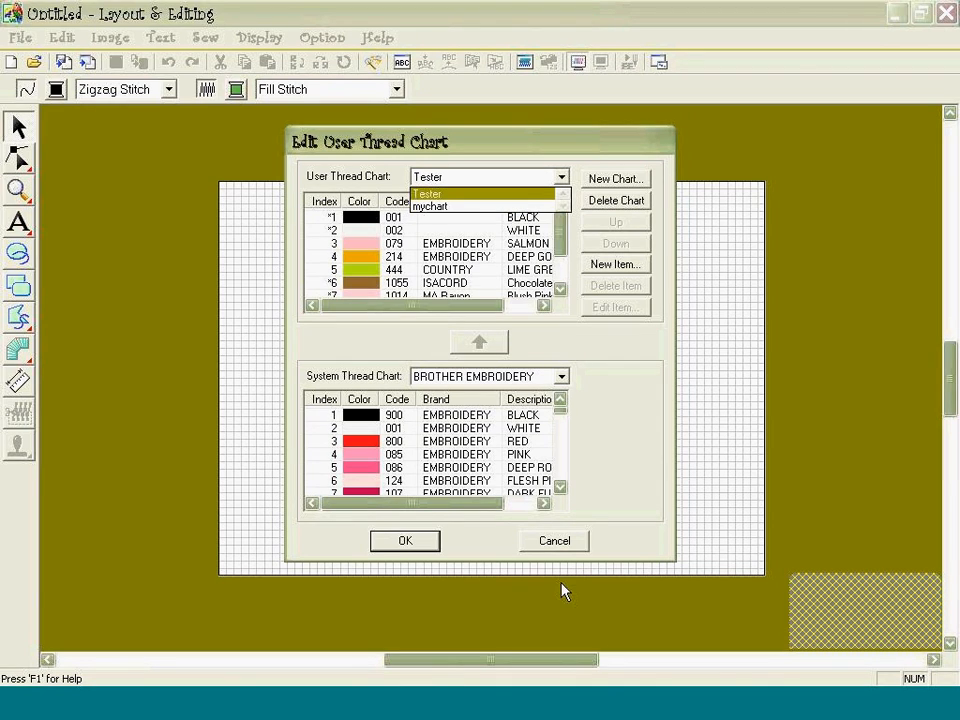
{"action": "left_click", "coordinate": [570, 552]}
{"action": "left_click", "coordinate": [536, 544]}
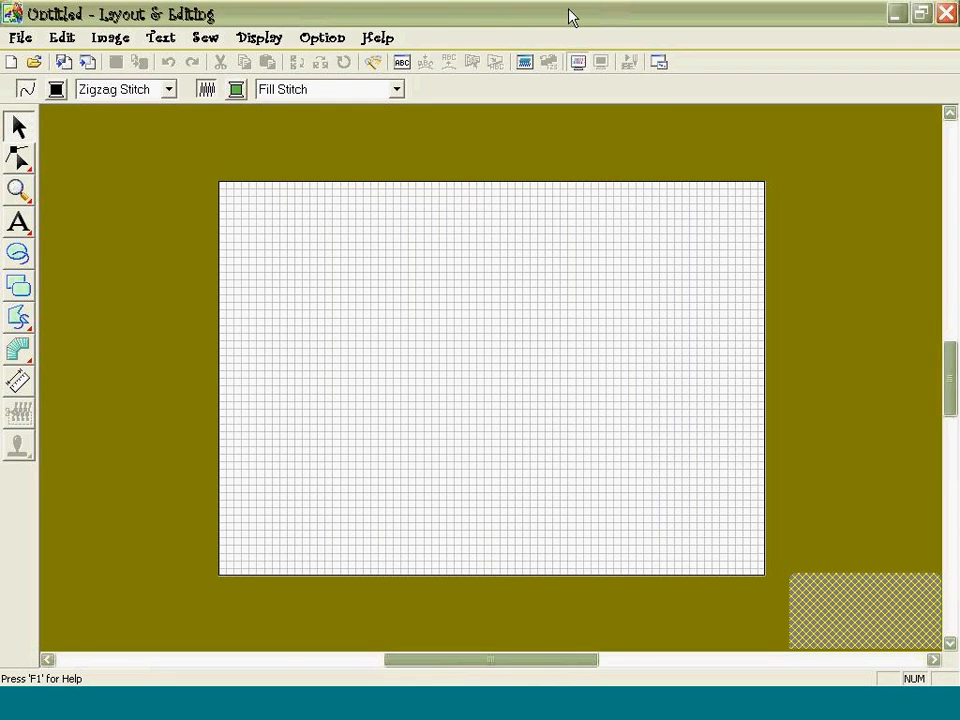
Show the ClipArt folder as thumbnails and import candy.bmp as the template image.
{"action": "left_click", "coordinate": [111, 38]}
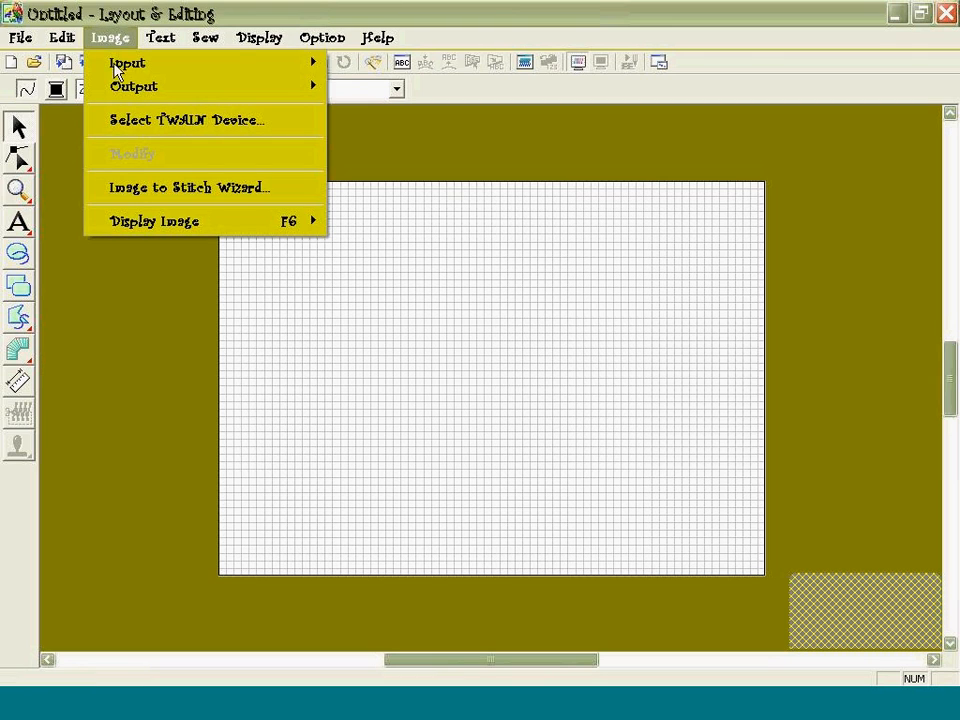
{"action": "mouse_move", "coordinate": [315, 60]}
{"action": "left_click", "coordinate": [372, 62]}
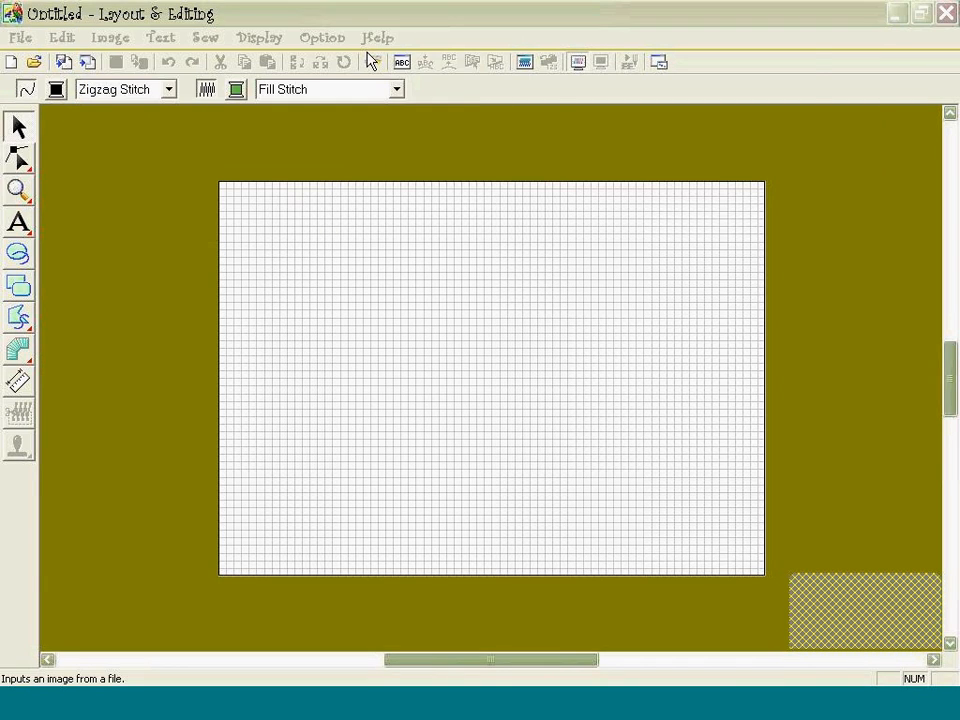
{"action": "left_click", "coordinate": [638, 89]}
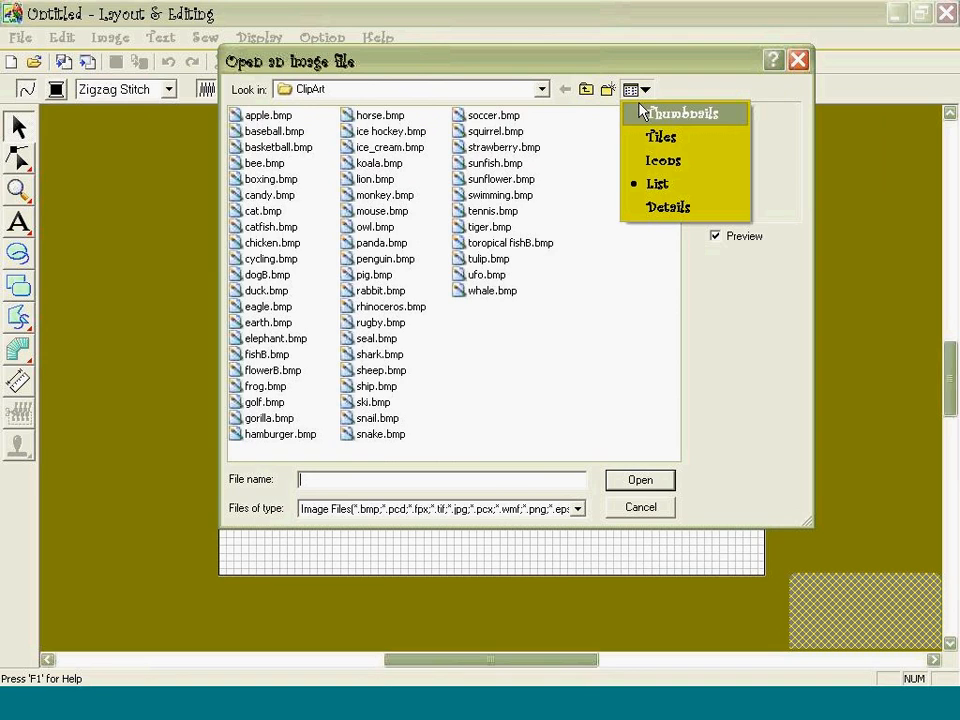
{"action": "left_click", "coordinate": [641, 112]}
{"action": "left_click_drag", "start_coordinate": [675, 148], "coordinate": [675, 158]}
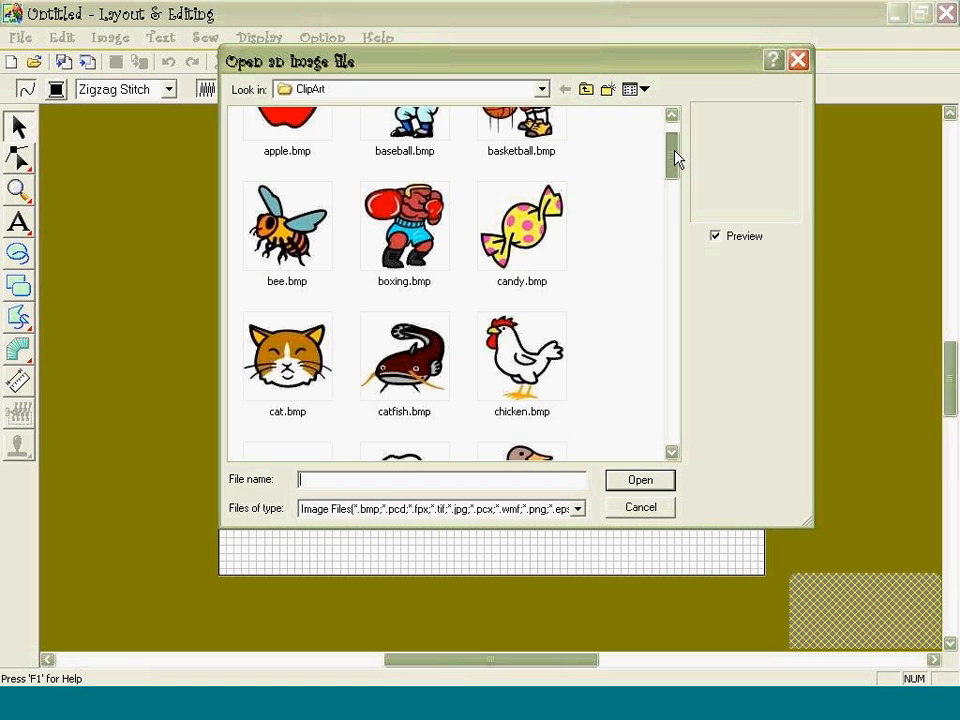
{"action": "left_click_drag", "start_coordinate": [675, 158], "coordinate": [676, 161]}
{"action": "left_click", "coordinate": [522, 230]}
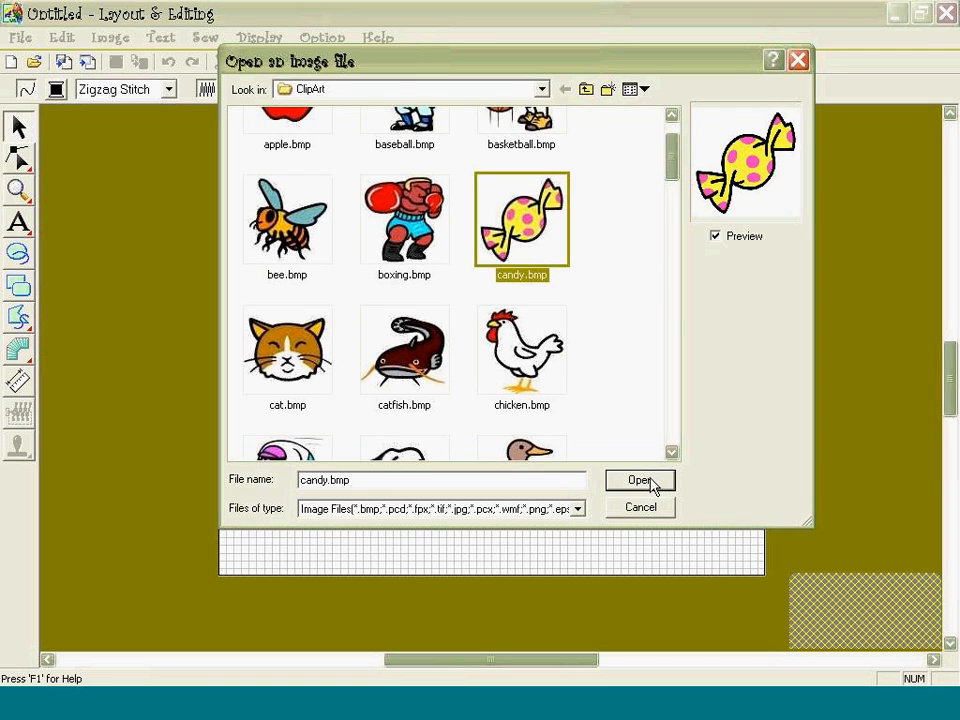
{"action": "left_click", "coordinate": [641, 481]}
Enlarge the candy image to about 5.05 by 5.05 inches so that it fills the height of the design page.
{"action": "left_click_drag", "start_coordinate": [641, 229], "coordinate": [719, 187]}
{"action": "left_click_drag", "start_coordinate": [561, 372], "coordinate": [692, 184]}
{"action": "right_click", "coordinate": [506, 375]}
{"action": "left_click", "coordinate": [523, 424]}
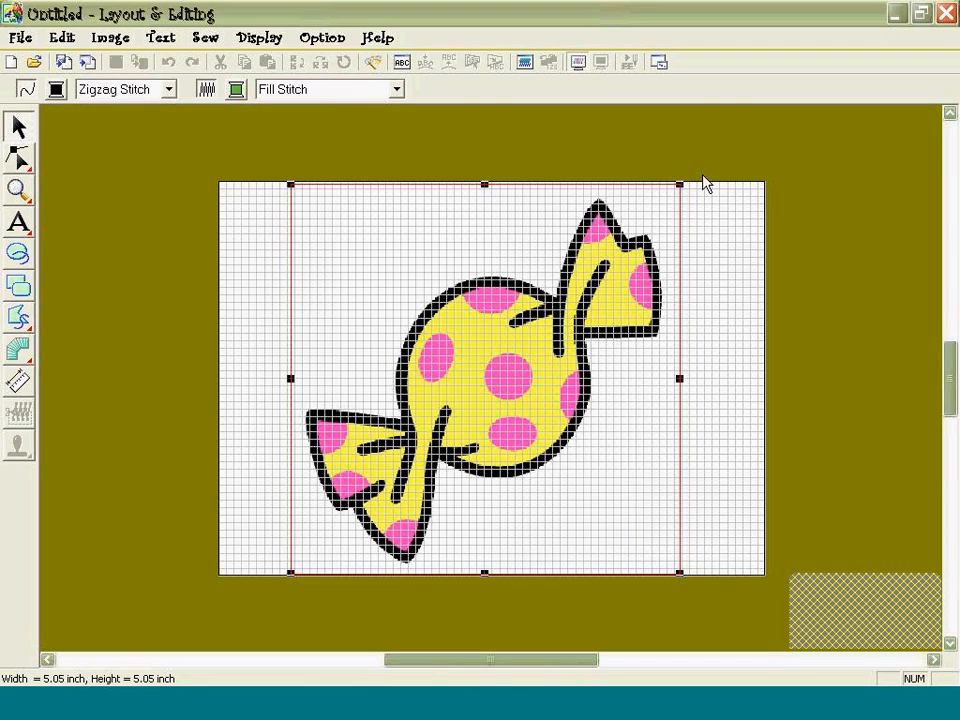
{"action": "left_click", "coordinate": [163, 272]}
Reset zigzag width to 0.08 inch, direction to 45 degrees and step pitch to 0.16 inch, and apply with pull compensation 0.01 inch.
{"action": "left_click", "coordinate": [204, 45]}
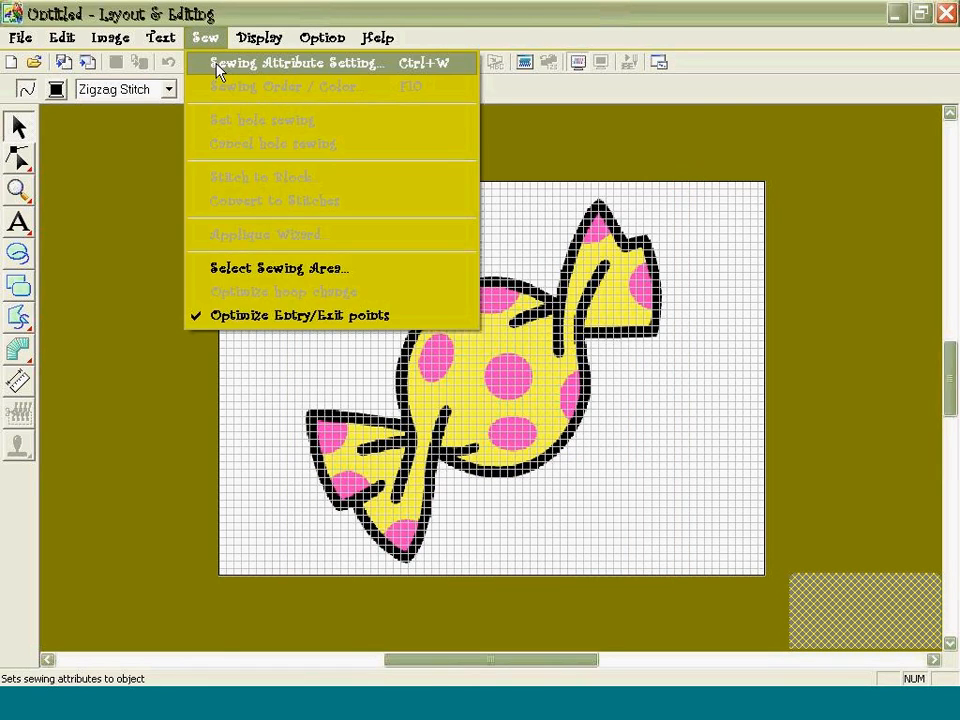
{"action": "left_click", "coordinate": [315, 261]}
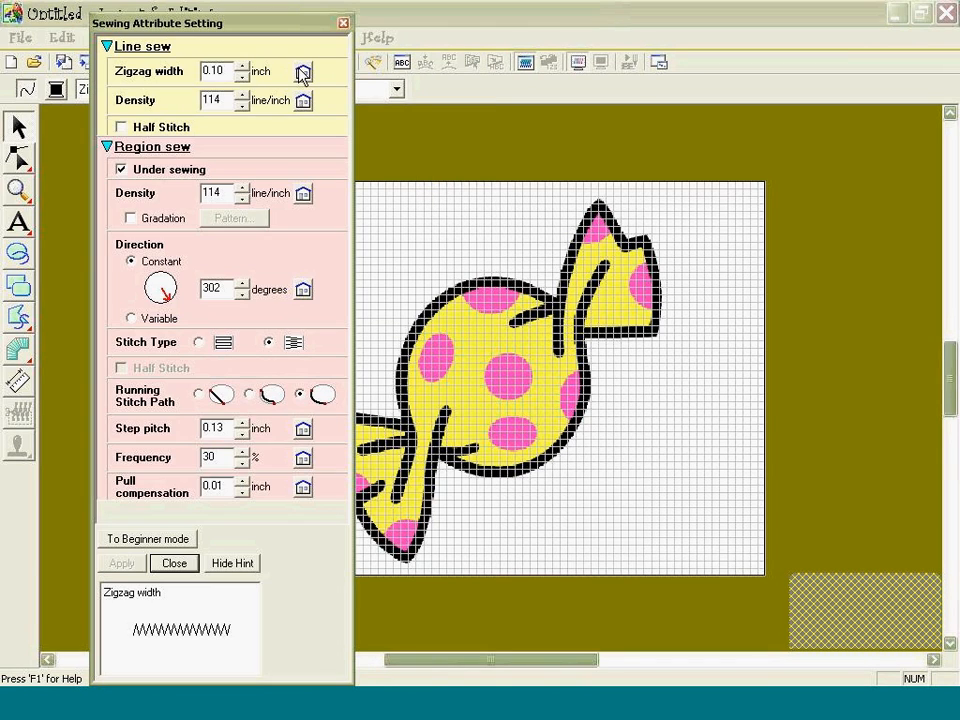
{"action": "left_click", "coordinate": [303, 290]}
{"action": "left_click", "coordinate": [303, 428]}
{"action": "left_click", "coordinate": [303, 486]}
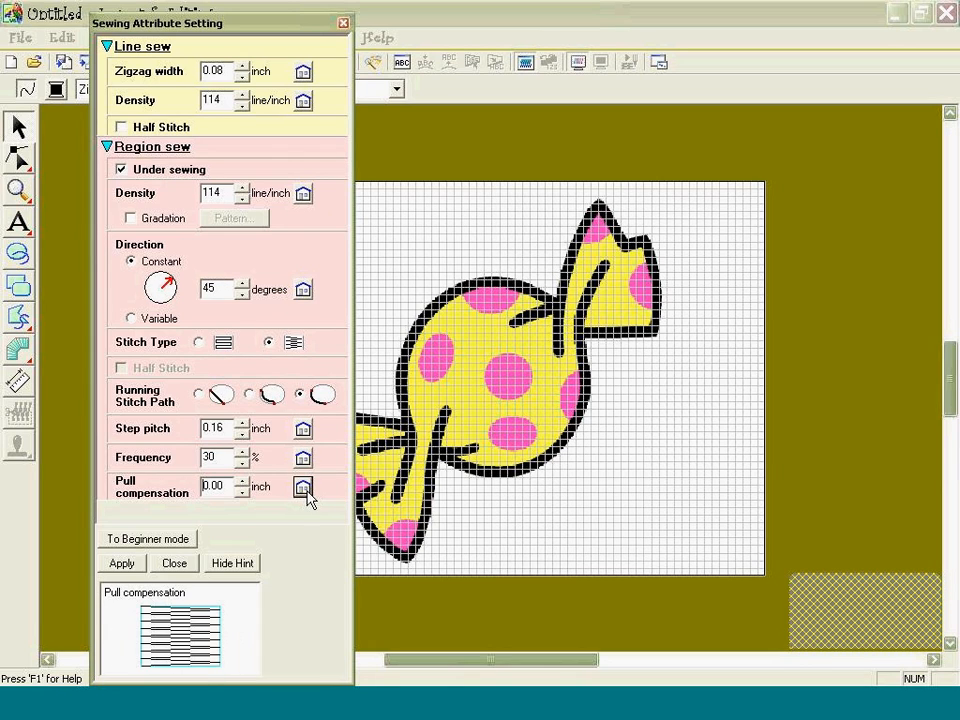
{"action": "left_click", "coordinate": [242, 481]}
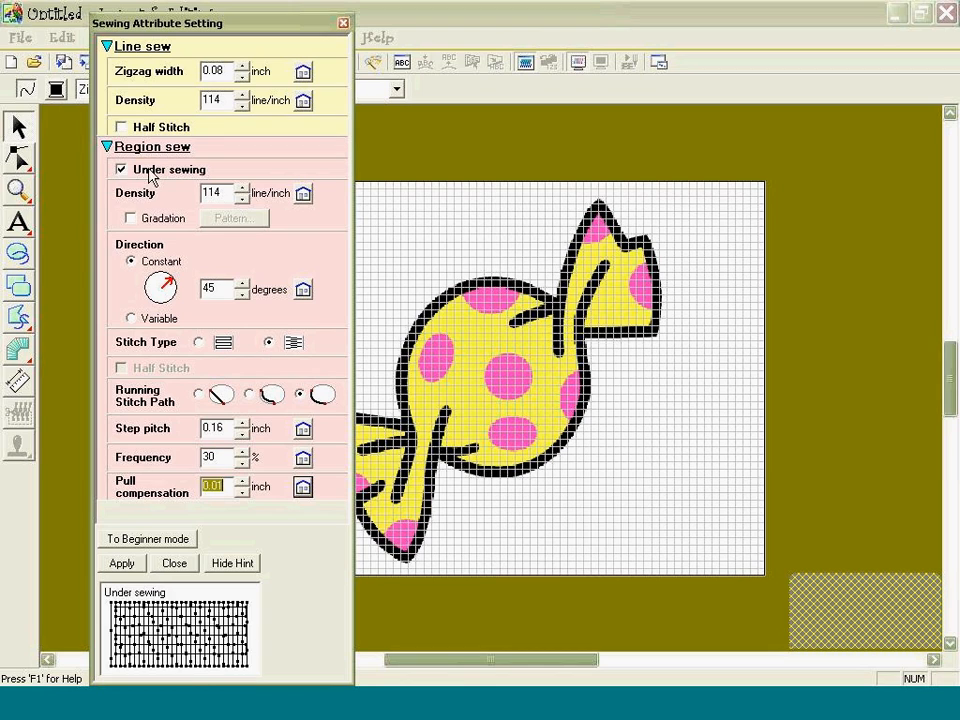
{"action": "left_click", "coordinate": [122, 563]}
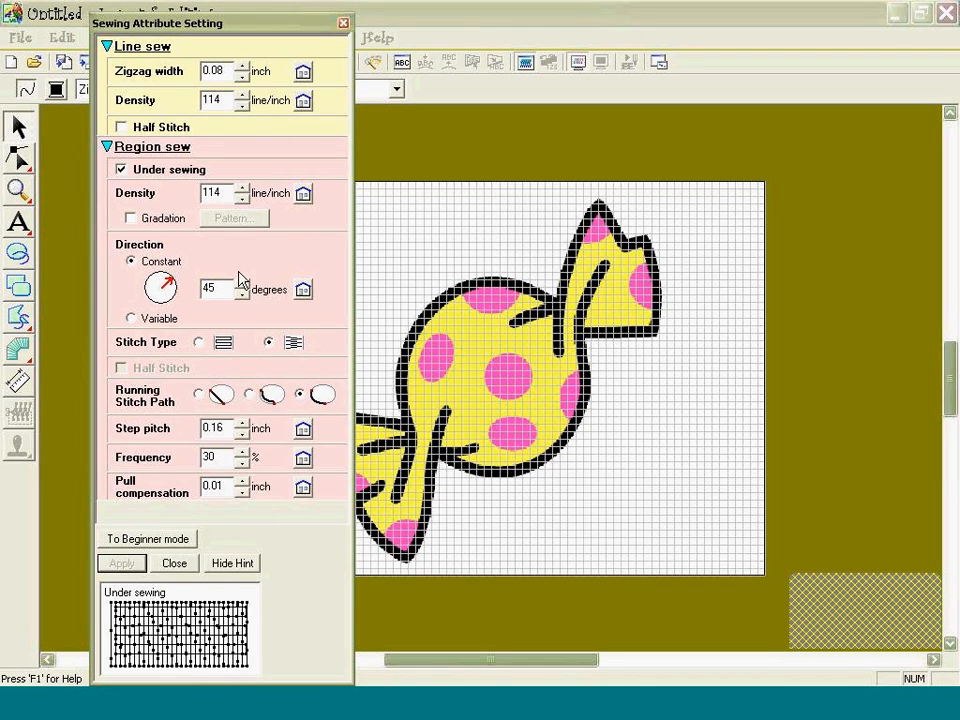
{"action": "left_click", "coordinate": [176, 564]}
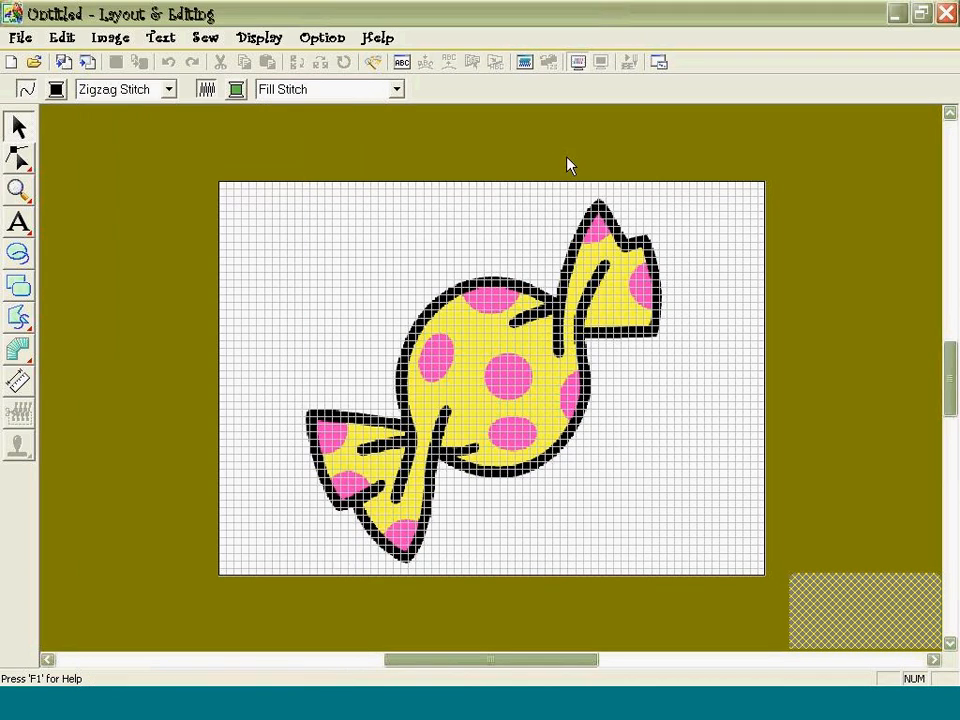
Check the mychart region thread colors and set up the straight-line outline tool for a closed path with line sewing off.
{"action": "left_click", "coordinate": [236, 90]}
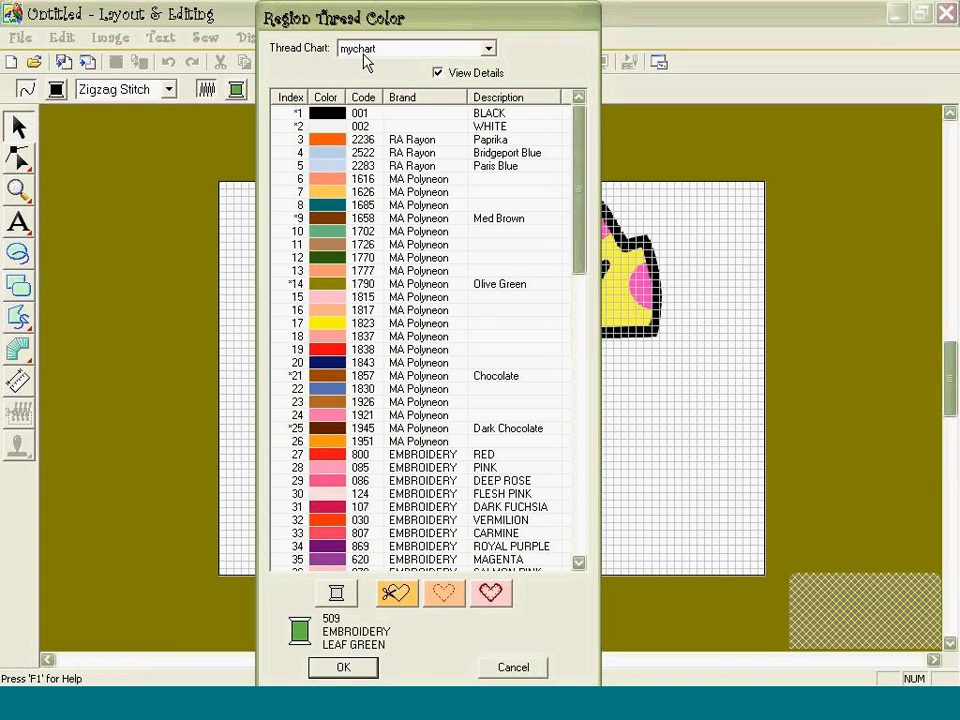
{"action": "left_click", "coordinate": [335, 668]}
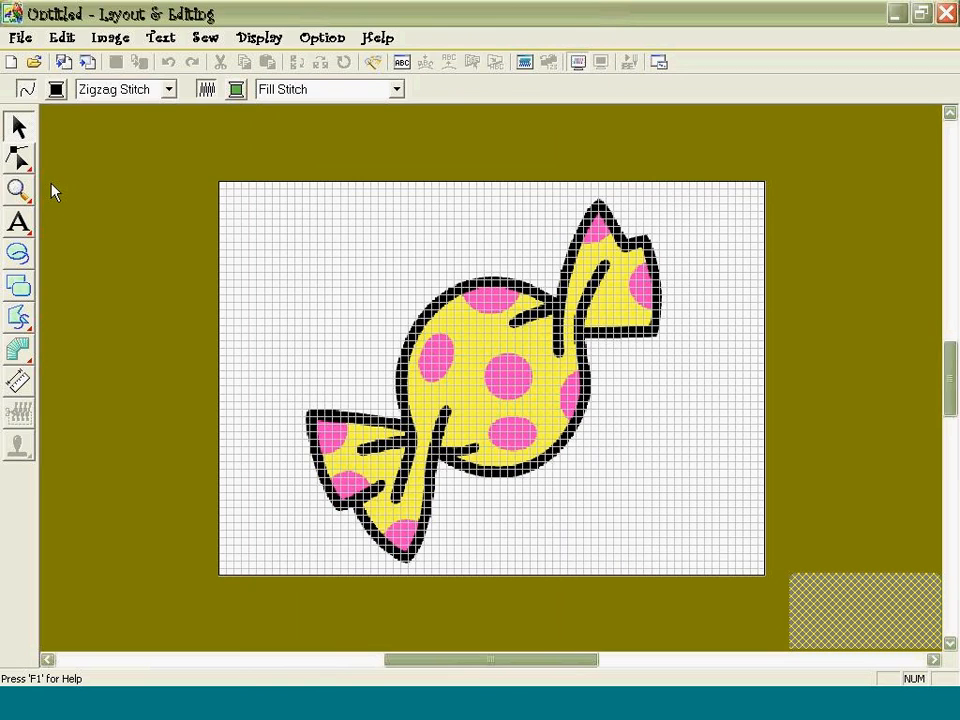
{"action": "left_click", "coordinate": [20, 320]}
{"action": "left_click", "coordinate": [51, 317]}
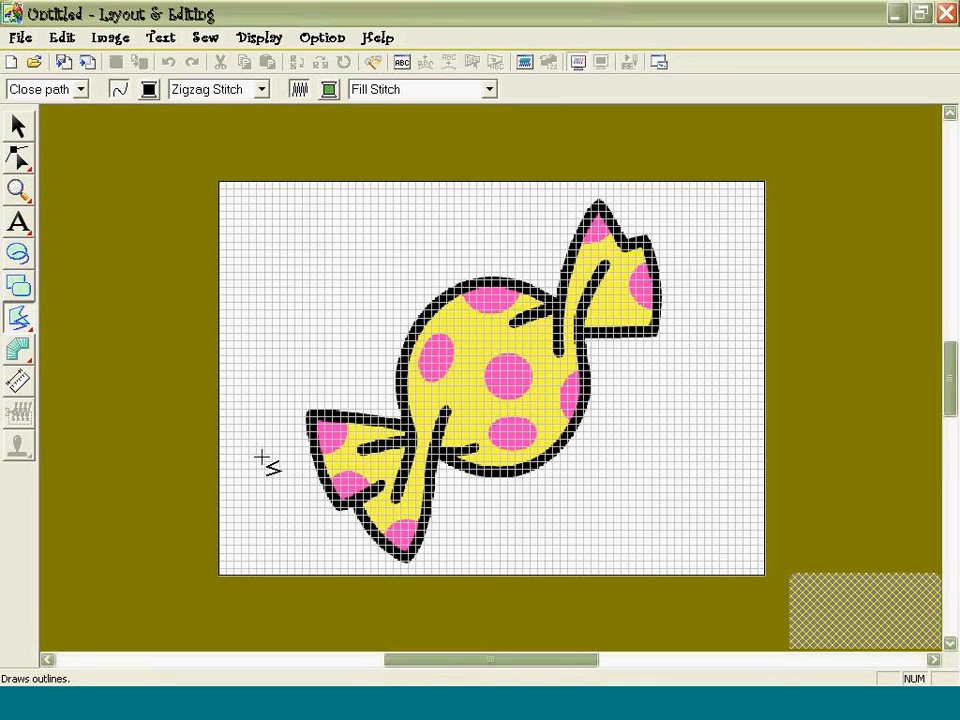
{"action": "left_click", "coordinate": [119, 91]}
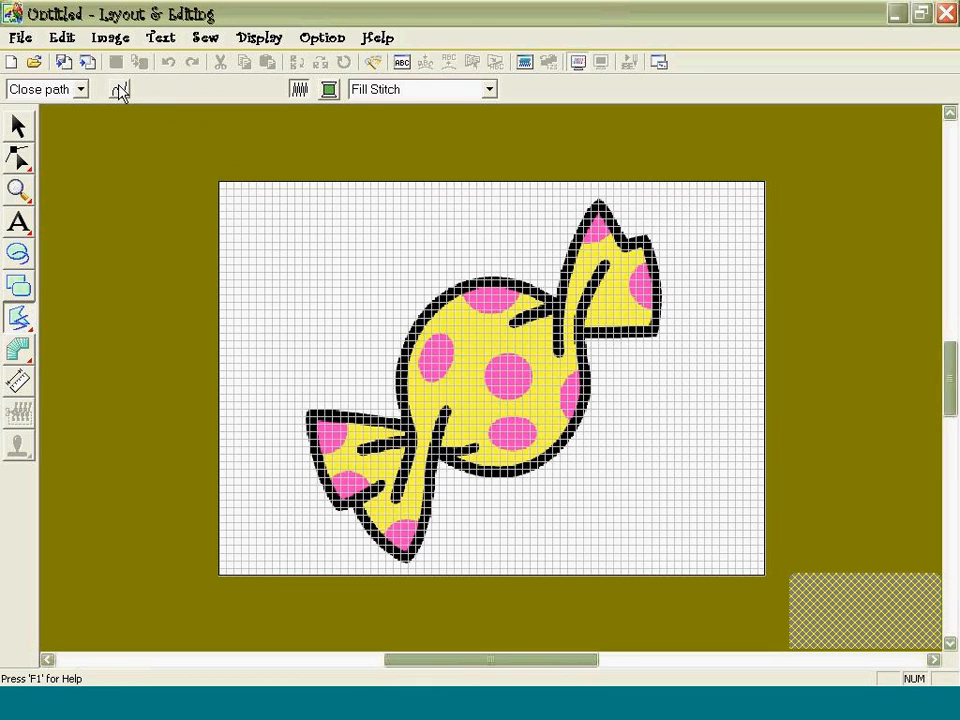
Set the region thread color to a yellow embroidery thread from the mychart thread chart.
{"action": "left_click", "coordinate": [333, 90]}
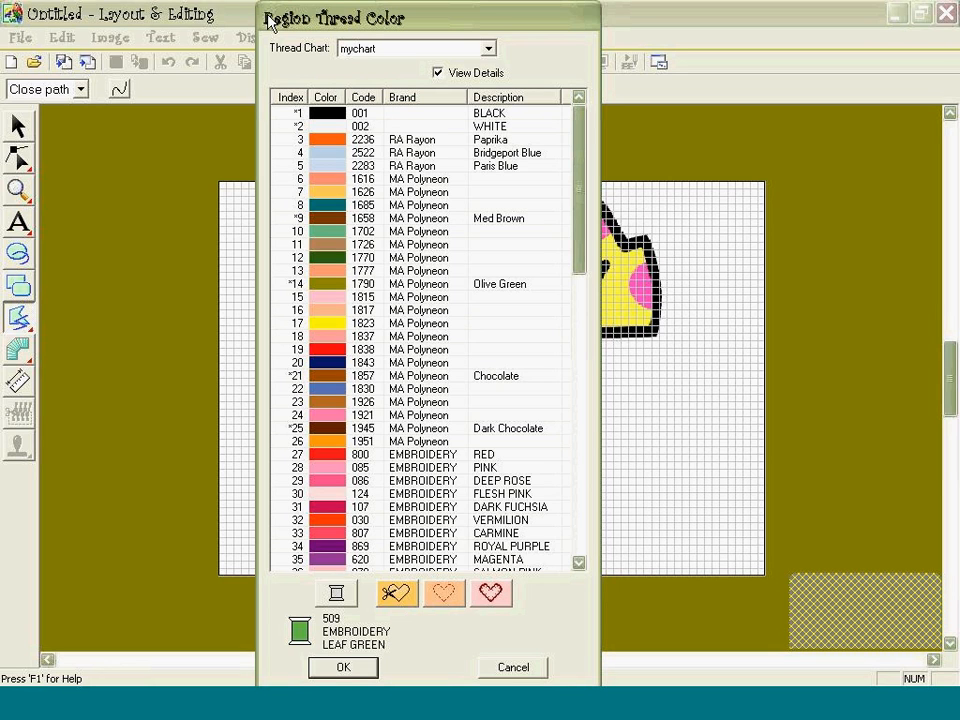
{"action": "left_click_drag", "start_coordinate": [271, 21], "coordinate": [139, 24]}
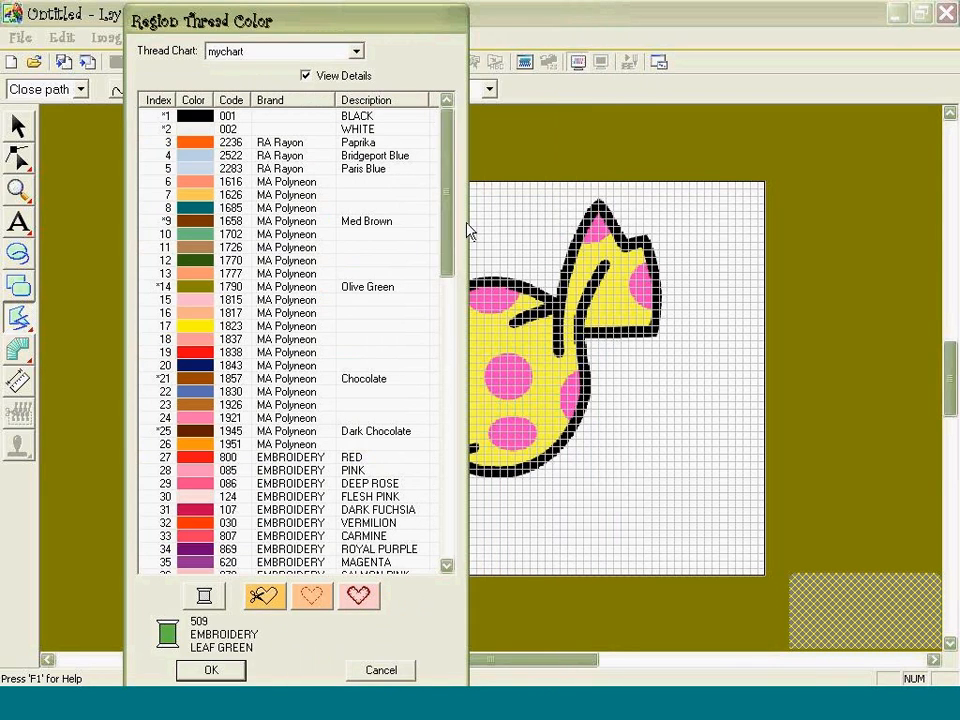
{"action": "scroll", "coordinate": [450, 240], "scroll_direction": "down", "scroll_amount": 2}
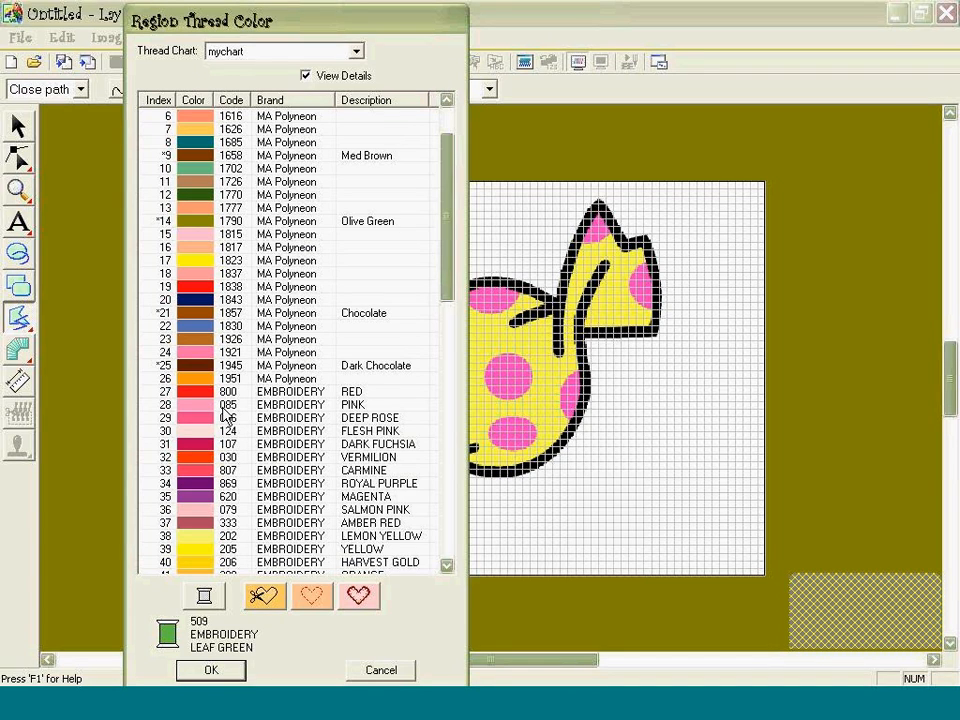
{"action": "left_click", "coordinate": [447, 569]}
{"action": "left_click", "coordinate": [447, 569]}
{"action": "left_click", "coordinate": [285, 522]}
{"action": "left_click", "coordinate": [211, 669]}
Start the closed straight-line outline at the upper wrapper's tip and trace down its left edge to the candy ball.
{"action": "left_click", "coordinate": [22, 190]}
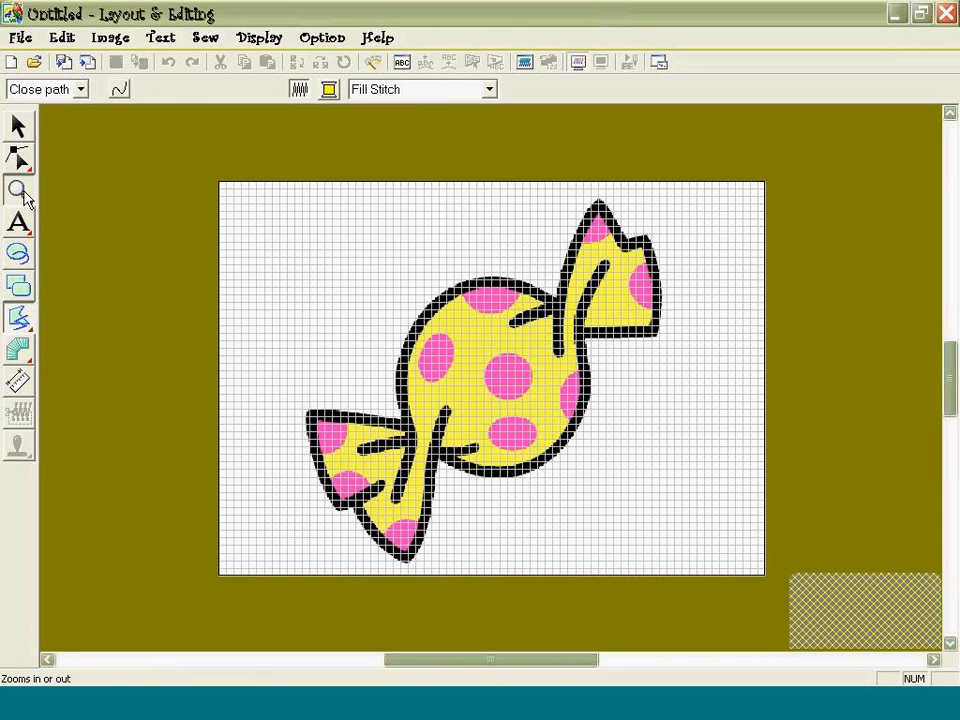
{"action": "left_click", "coordinate": [54, 192]}
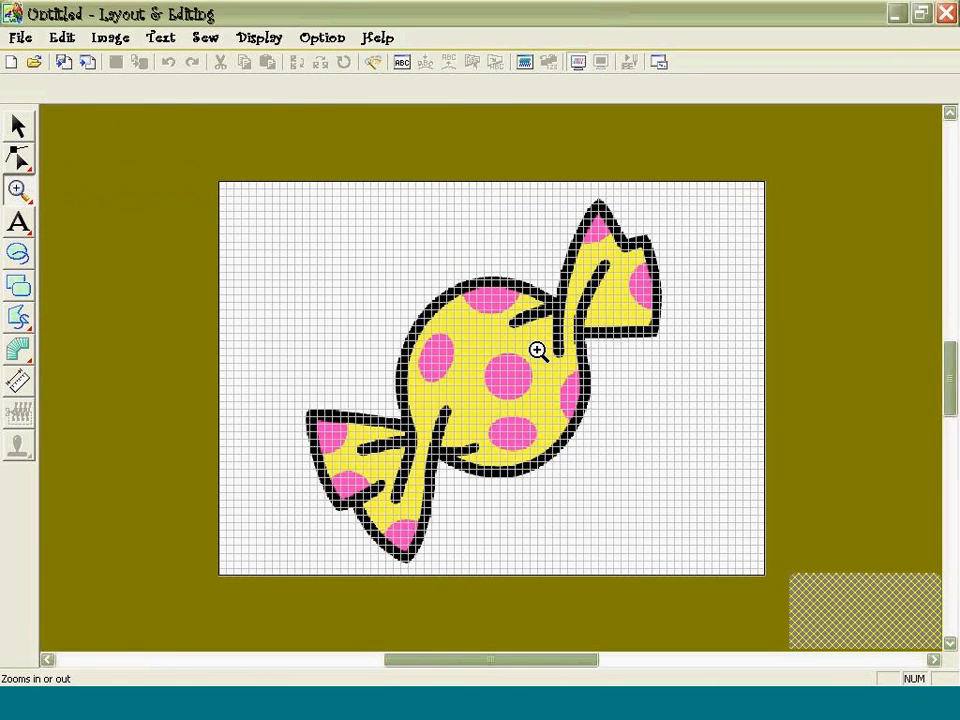
{"action": "left_click", "coordinate": [537, 350]}
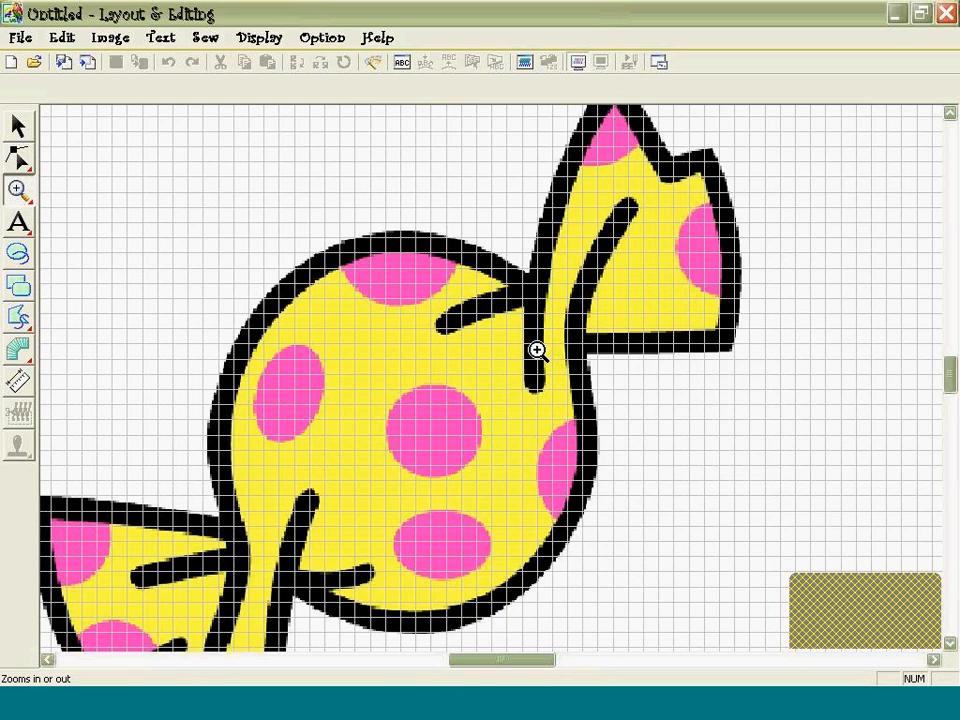
{"action": "left_click", "coordinate": [949, 115]}
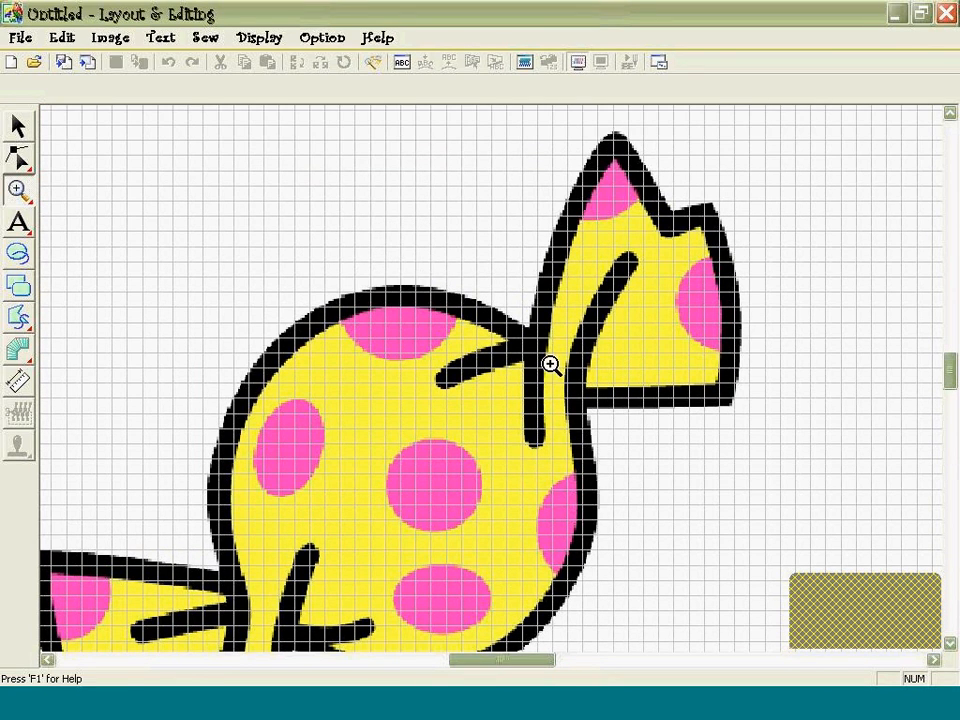
{"action": "left_click", "coordinate": [414, 477]}
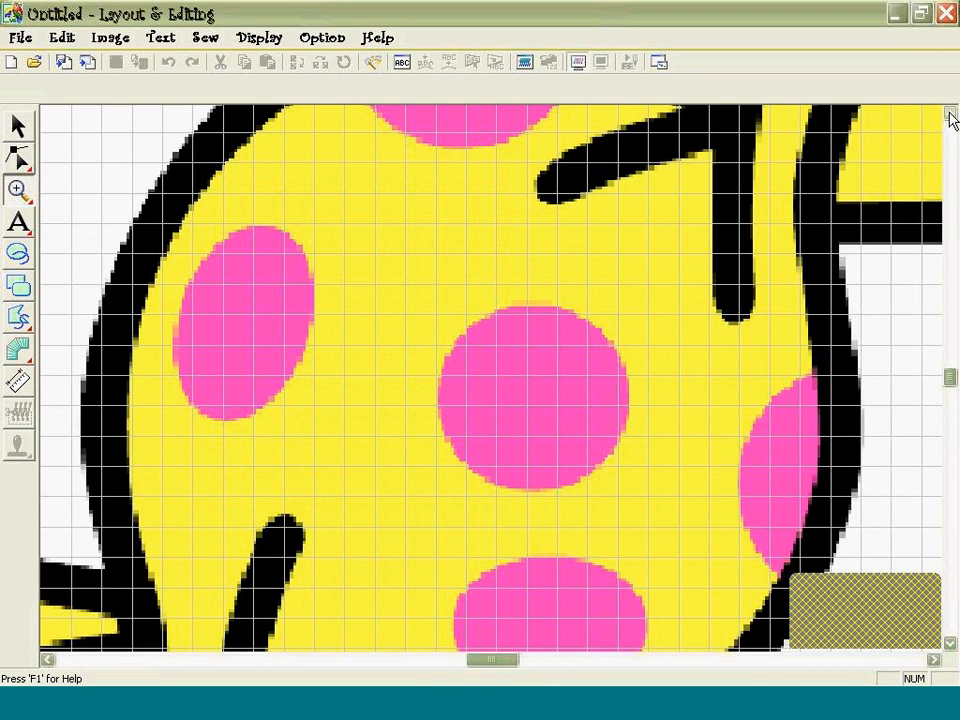
{"action": "left_click", "coordinate": [949, 115]}
{"action": "left_click", "coordinate": [949, 115]}
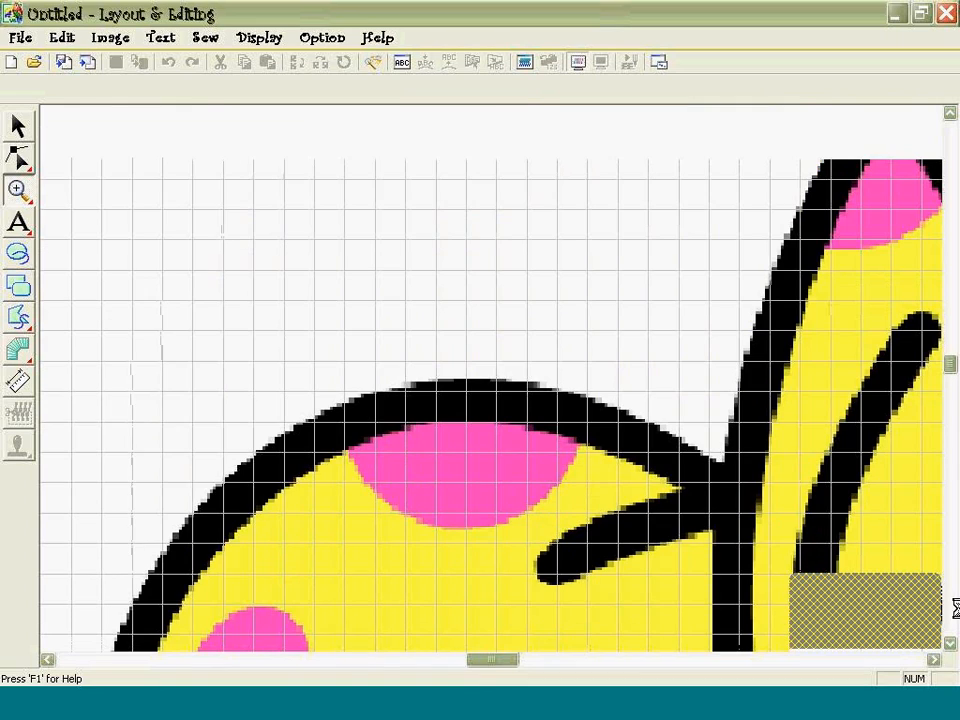
{"action": "left_click", "coordinate": [934, 660]}
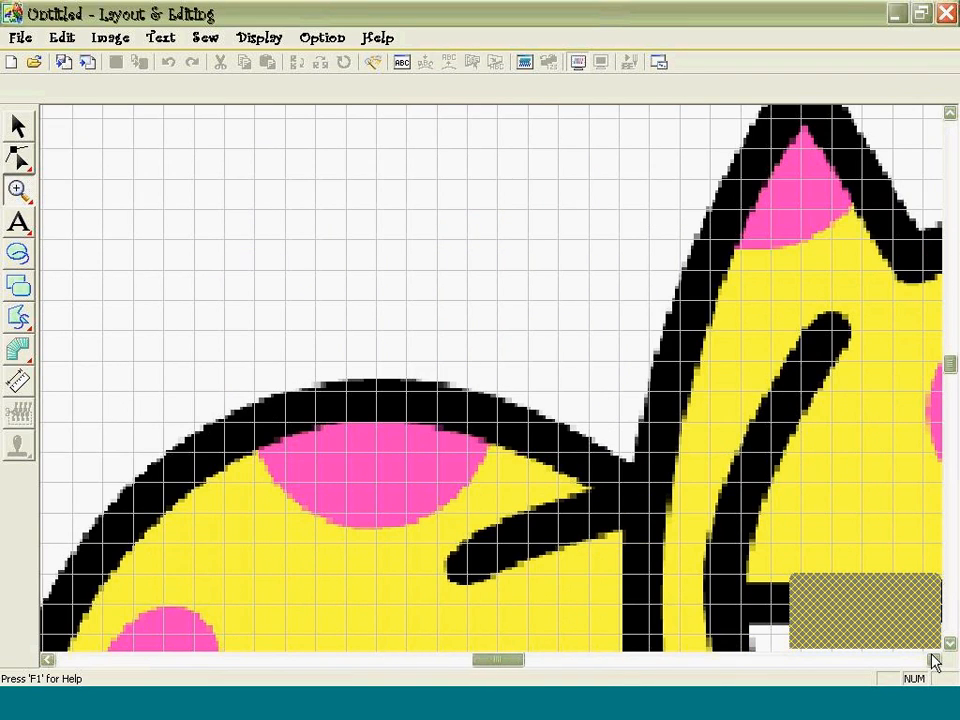
{"action": "left_click", "coordinate": [934, 660]}
{"action": "left_click", "coordinate": [949, 115]}
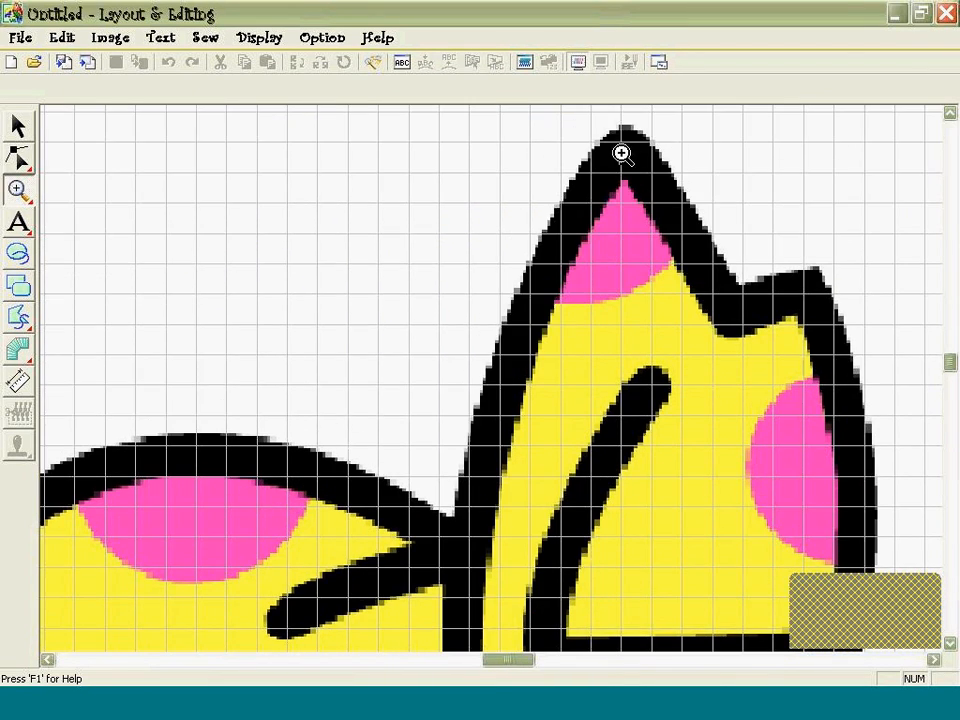
{"action": "left_click", "coordinate": [18, 318]}
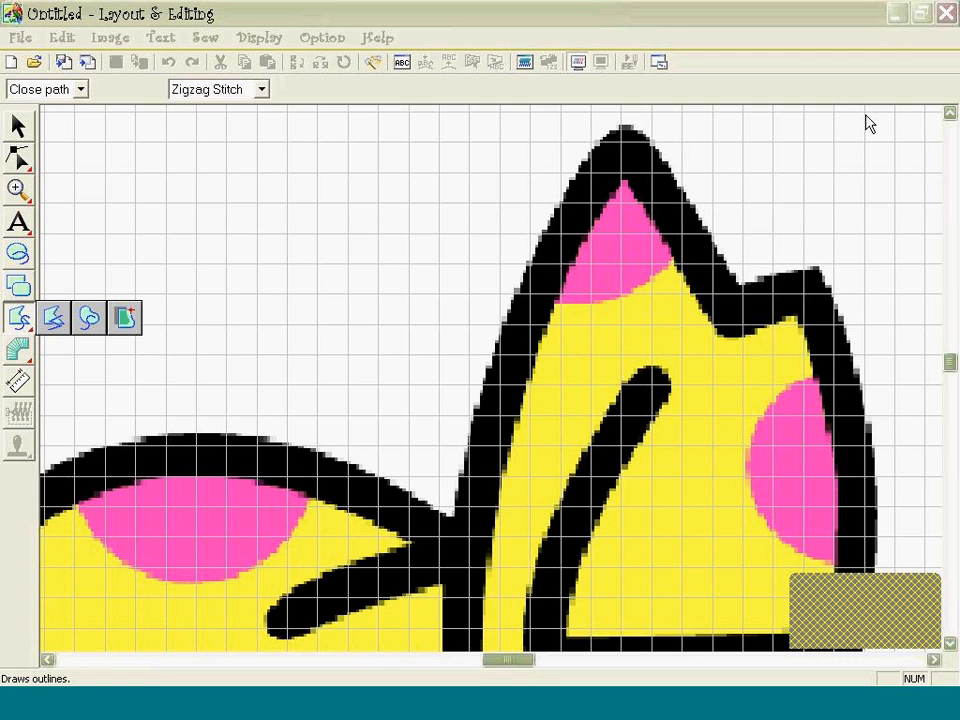
{"action": "left_click", "coordinate": [626, 142]}
{"action": "left_click", "coordinate": [566, 210]}
{"action": "left_click", "coordinate": [523, 304]}
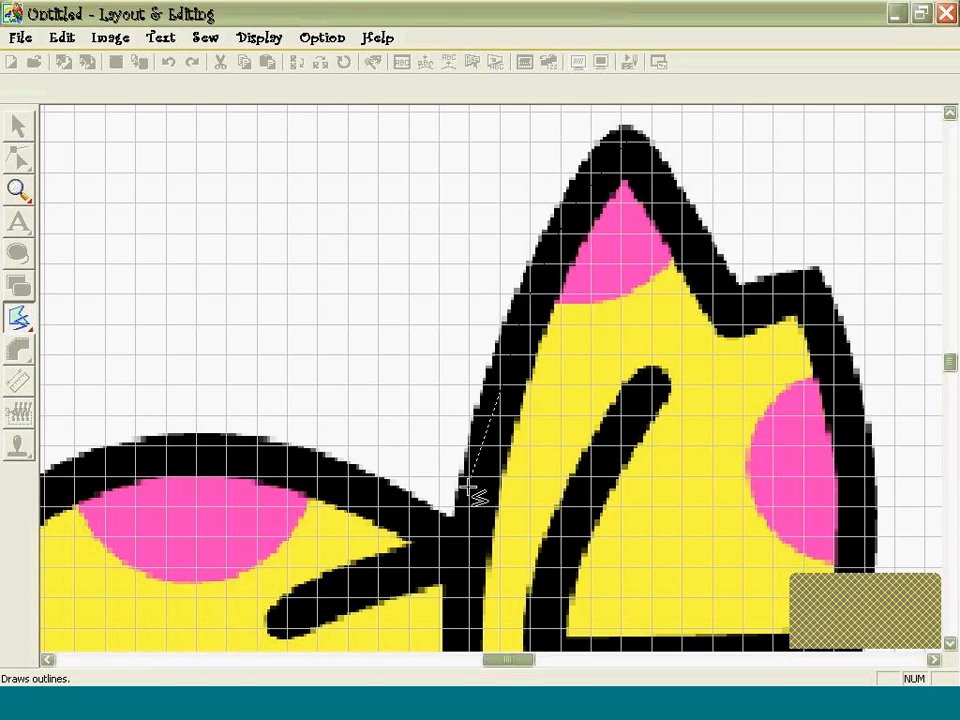
{"action": "left_click", "coordinate": [463, 548]}
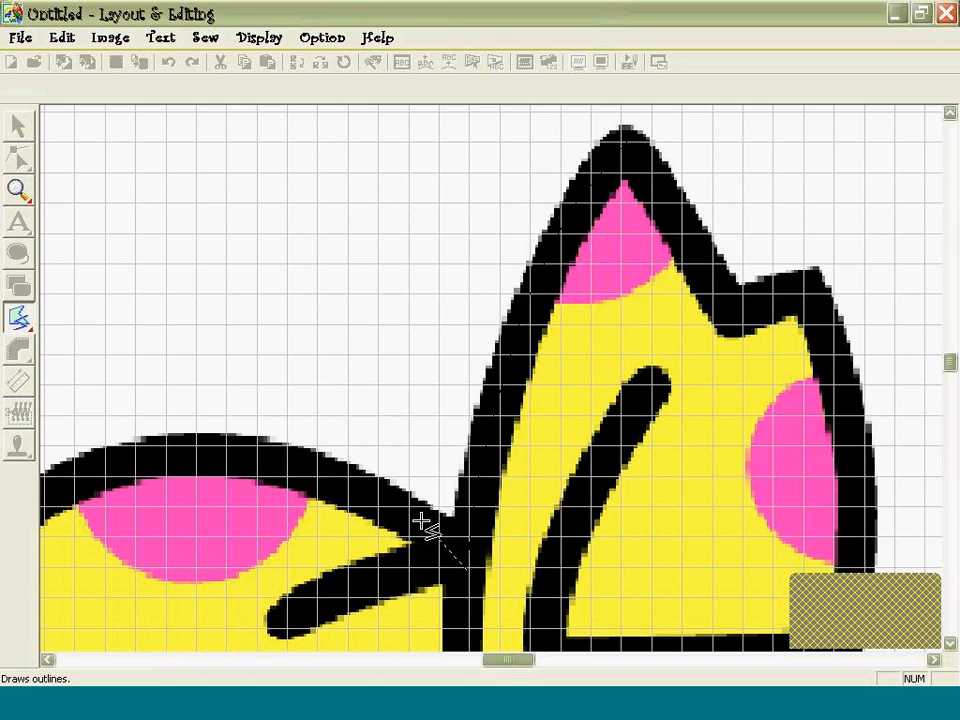
Continue the outline leftward along the candy ball's top edge, past the pink dot there.
{"action": "left_click", "coordinate": [300, 466]}
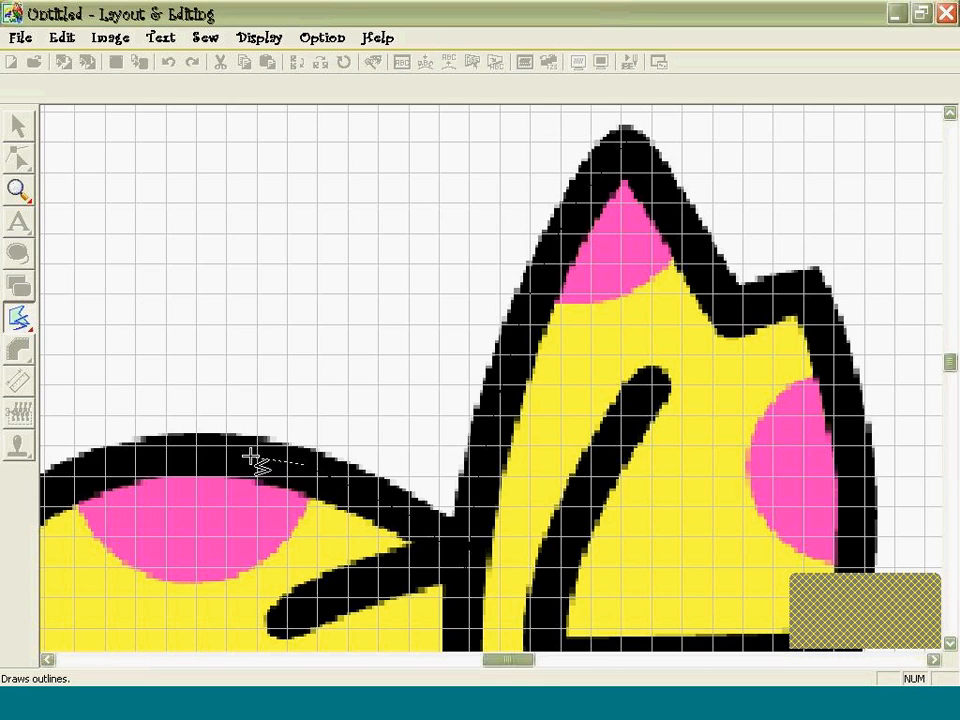
{"action": "left_click", "coordinate": [206, 455]}
{"action": "left_click", "coordinate": [137, 457]}
{"action": "left_click", "coordinate": [80, 481]}
Trace the outline down the candy ball's left side, following the black border.
{"action": "left_click", "coordinate": [49, 659]}
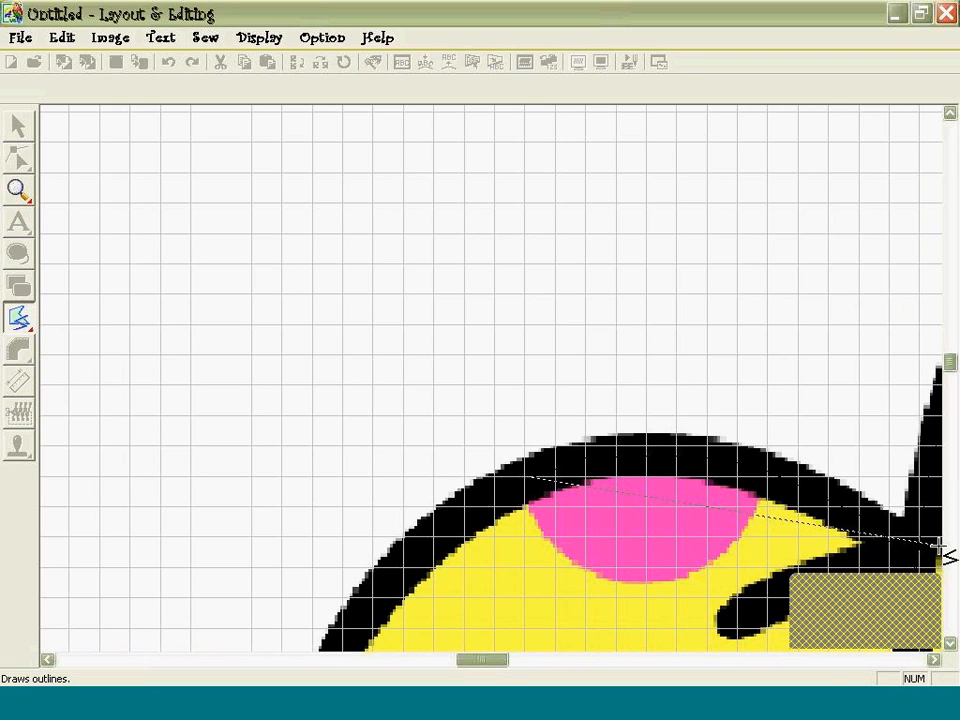
{"action": "left_click", "coordinate": [951, 644]}
{"action": "left_click", "coordinate": [951, 644]}
{"action": "left_click", "coordinate": [951, 644]}
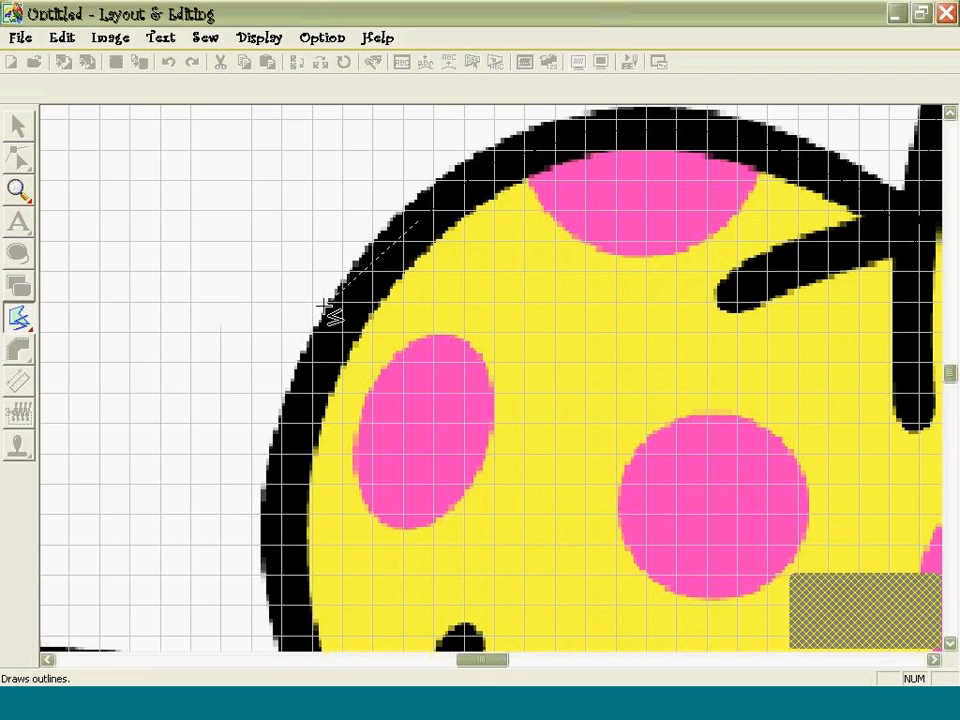
{"action": "left_click", "coordinate": [348, 292]}
{"action": "left_click", "coordinate": [302, 397]}
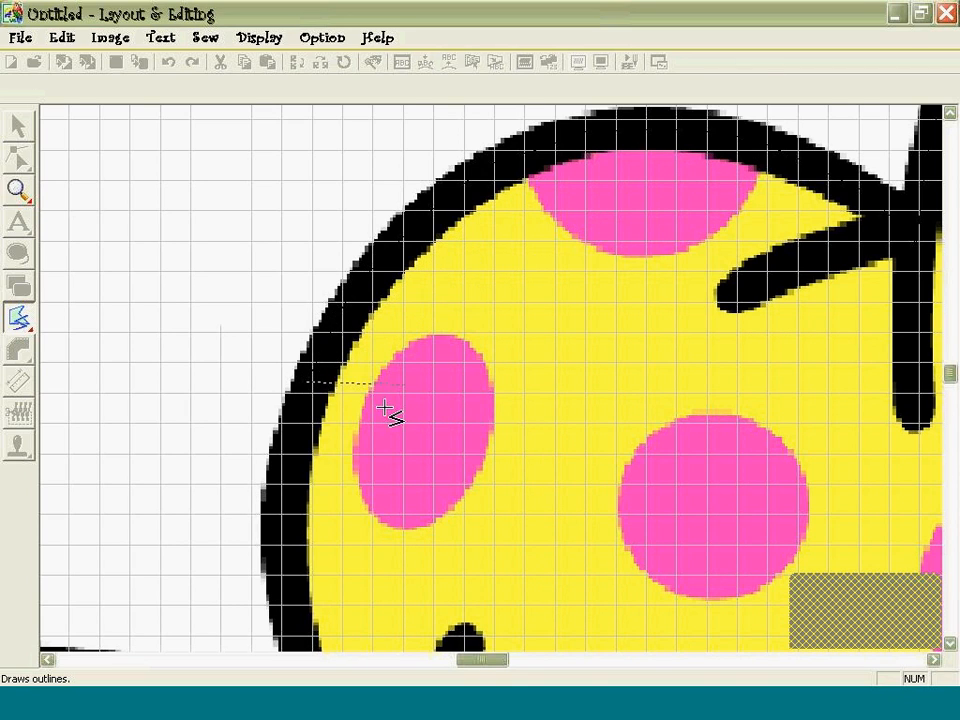
{"action": "left_click", "coordinate": [290, 439]}
{"action": "left_click", "coordinate": [283, 512]}
{"action": "left_click", "coordinate": [285, 590]}
Trace the outline around the whole lower-left wrapper end and back up to where it meets the candy ball.
{"action": "left_click", "coordinate": [20, 191]}
{"action": "left_click", "coordinate": [90, 191]}
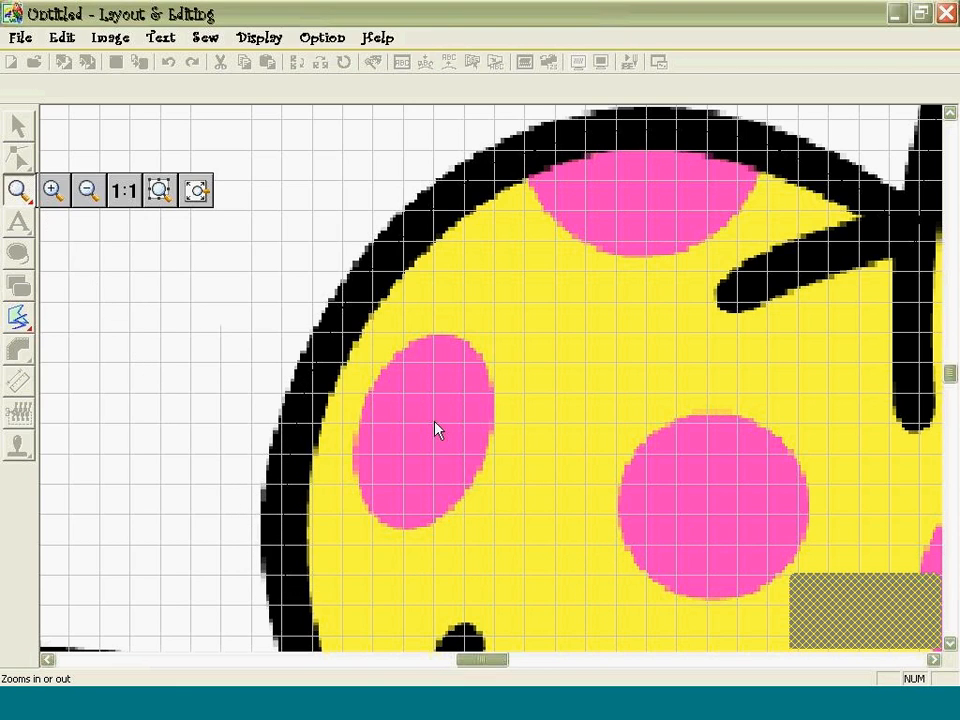
{"action": "left_click", "coordinate": [436, 428]}
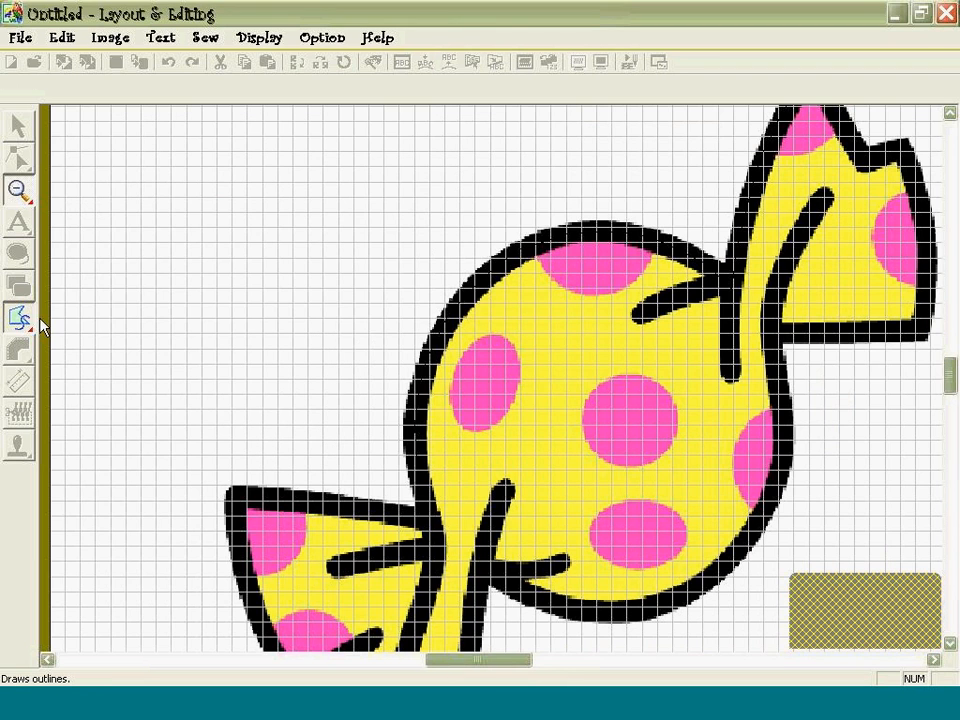
{"action": "left_click", "coordinate": [18, 318]}
{"action": "left_click", "coordinate": [51, 318]}
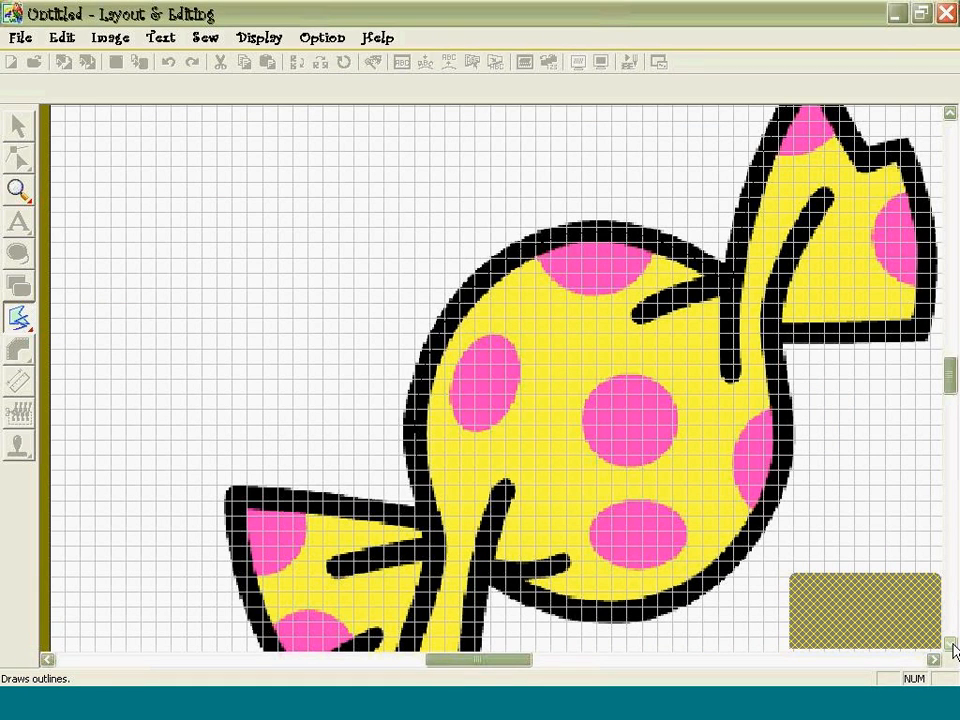
{"action": "left_click", "coordinate": [950, 644]}
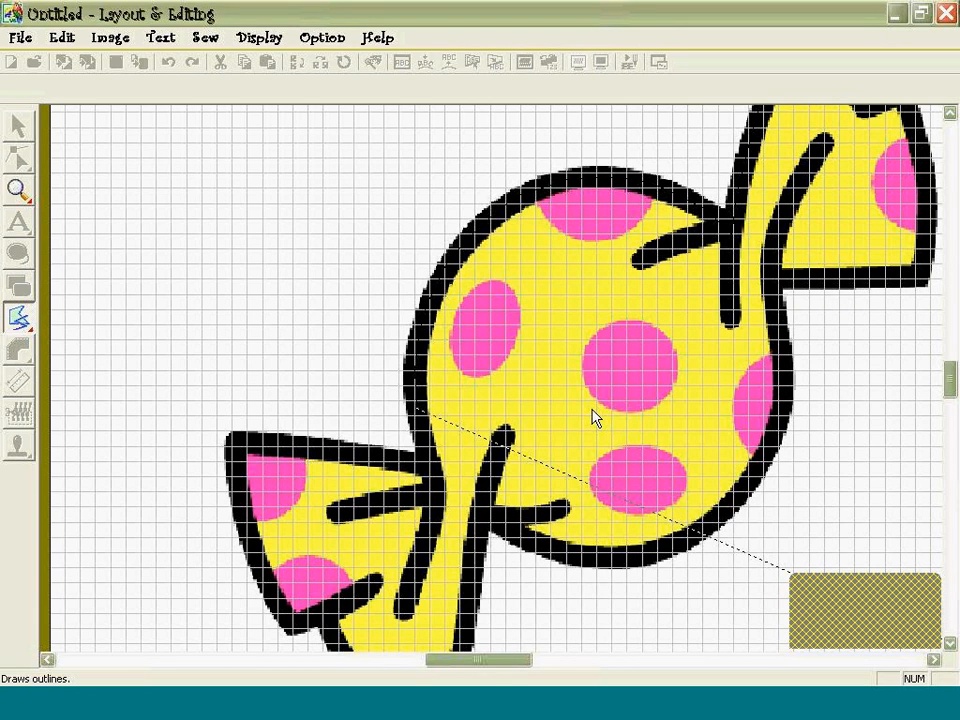
{"action": "scroll", "coordinate": [596, 418], "scroll_direction": "down", "scroll_amount": 2}
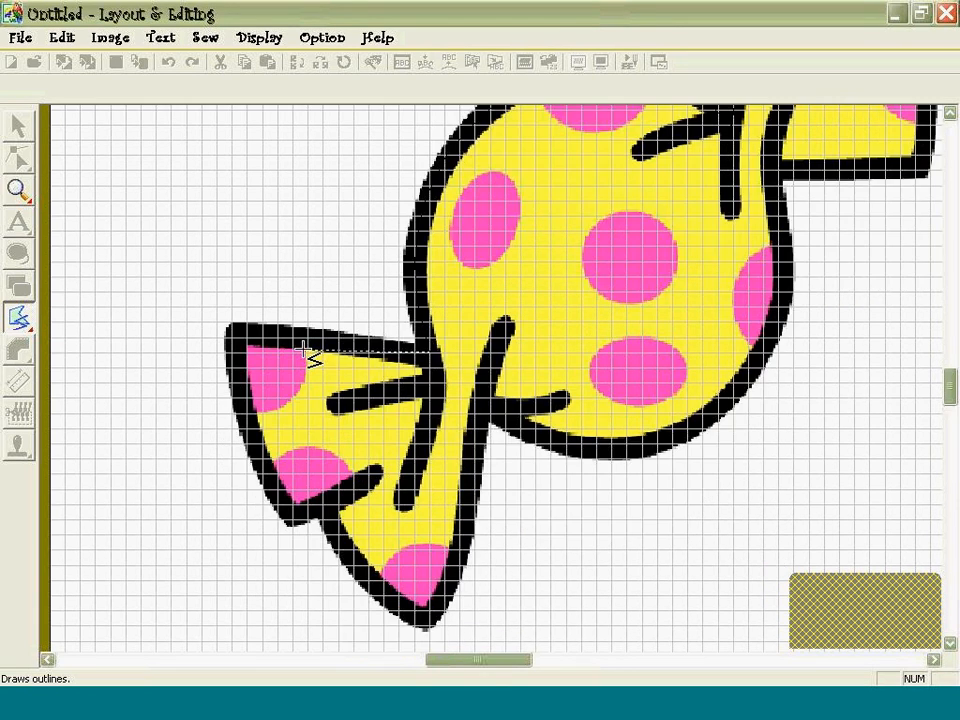
{"action": "left_click", "coordinate": [330, 506]}
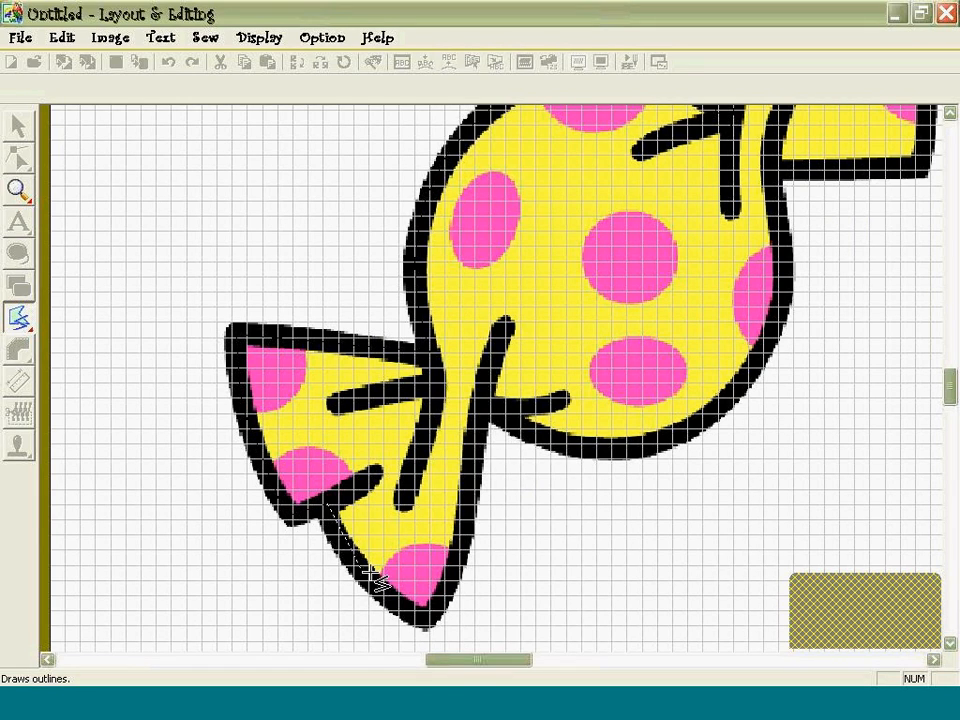
{"action": "left_click", "coordinate": [354, 557]}
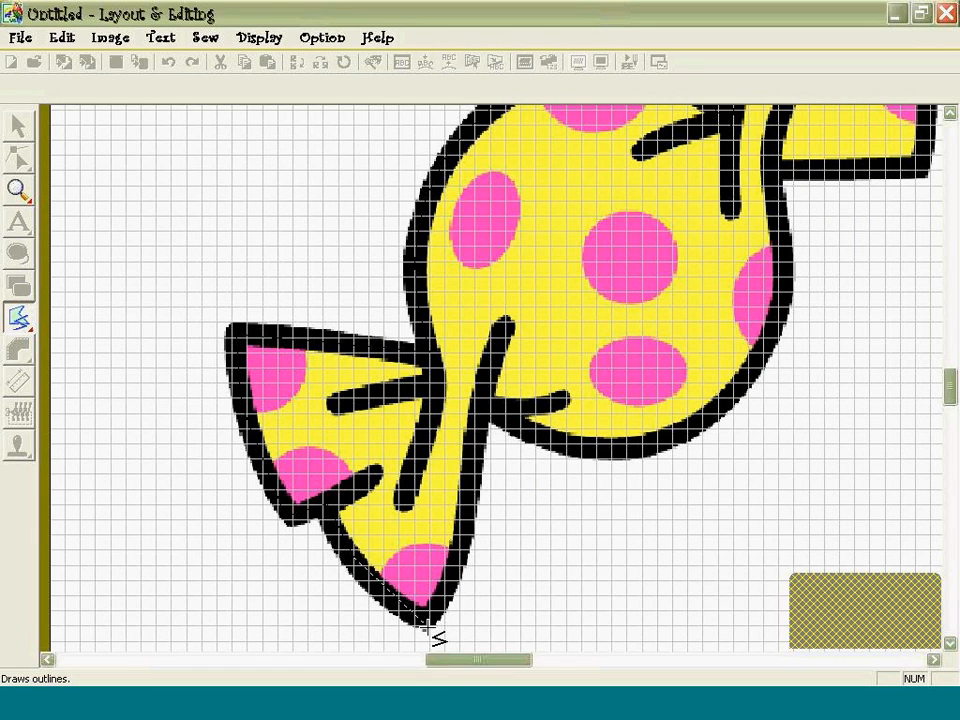
{"action": "left_click", "coordinate": [425, 626]}
{"action": "left_click", "coordinate": [464, 510]}
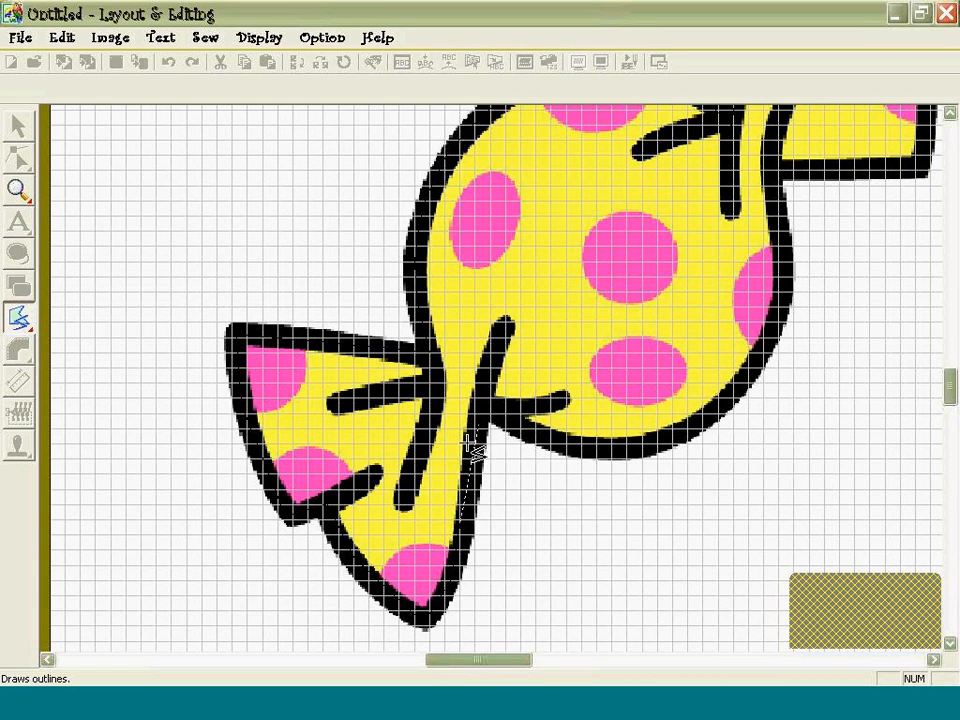
{"action": "left_click", "coordinate": [478, 432]}
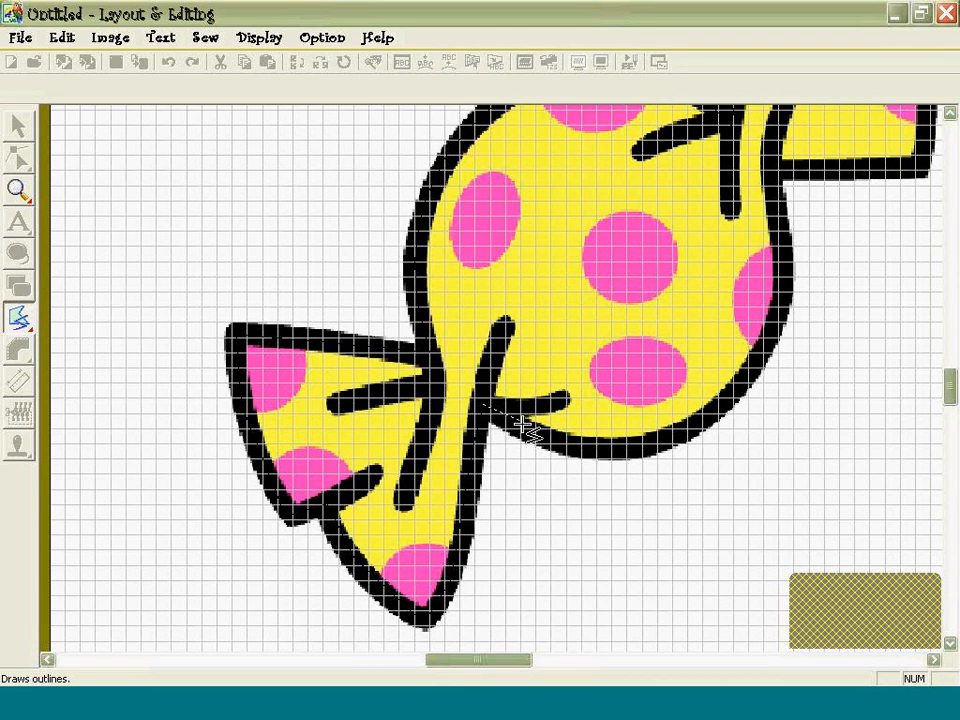
Trace the outline along the ball's bottom and right side and across the upper wrapper's lower edge.
{"action": "left_click", "coordinate": [662, 443]}
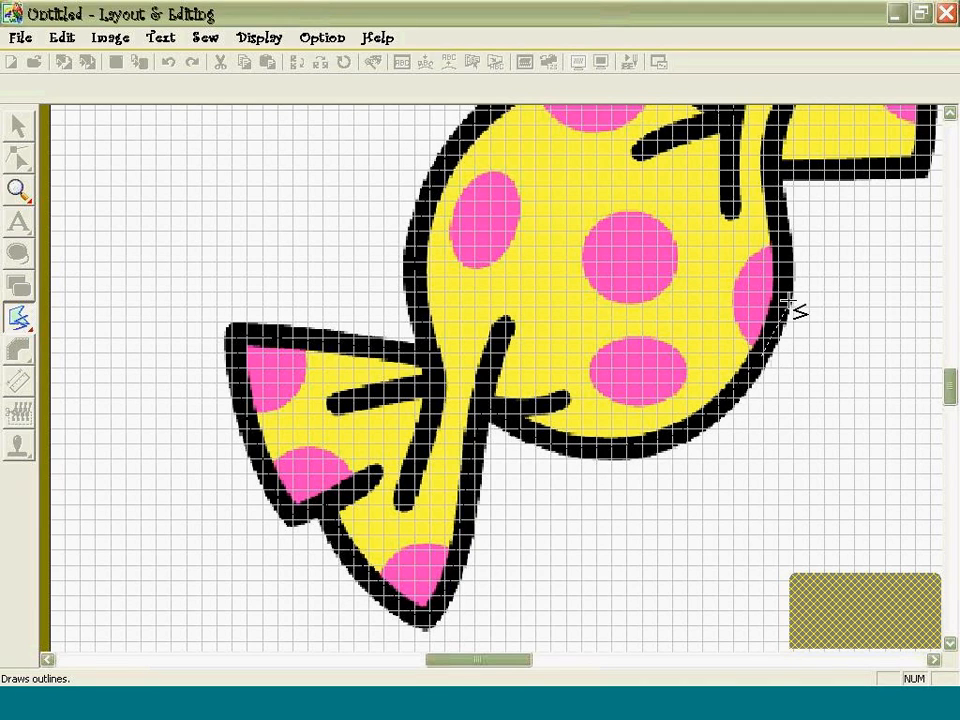
{"action": "left_click", "coordinate": [777, 174]}
{"action": "left_click", "coordinate": [918, 175]}
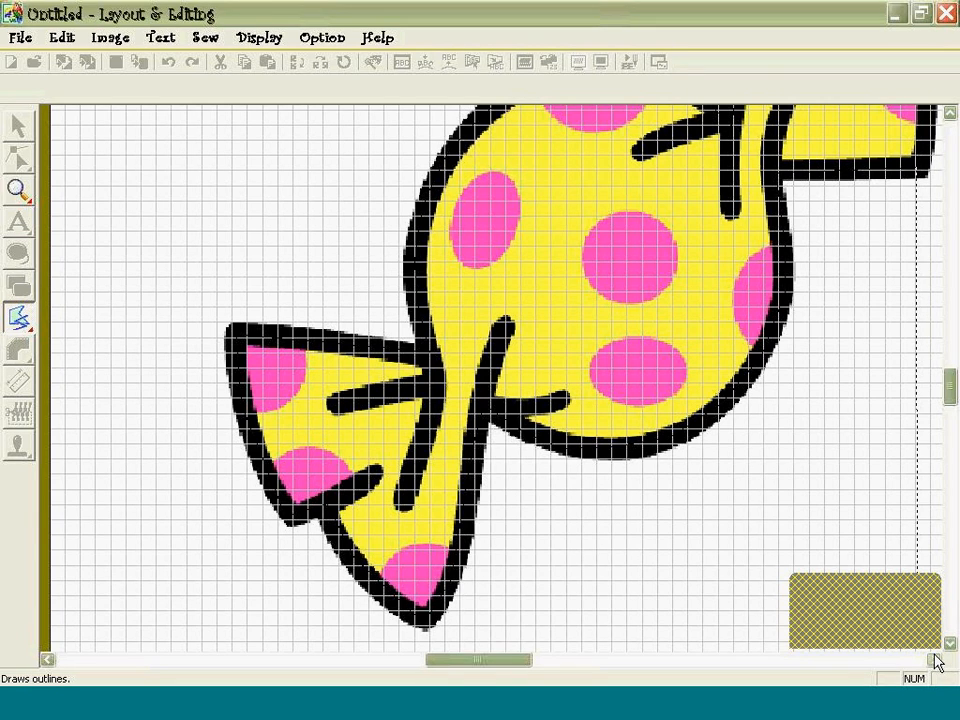
Trace up the upper wrapper's right and jagged top edges and close the yellow-filled outline at its tip.
{"action": "left_click", "coordinate": [934, 660]}
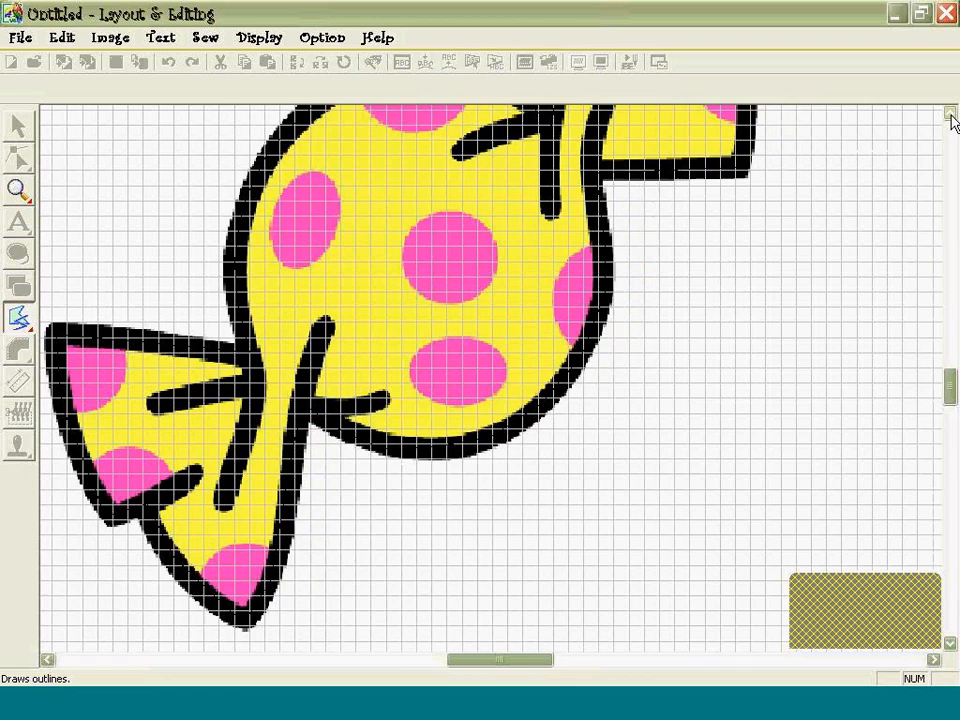
{"action": "left_click", "coordinate": [951, 115]}
{"action": "left_click", "coordinate": [951, 115]}
{"action": "left_click", "coordinate": [951, 115]}
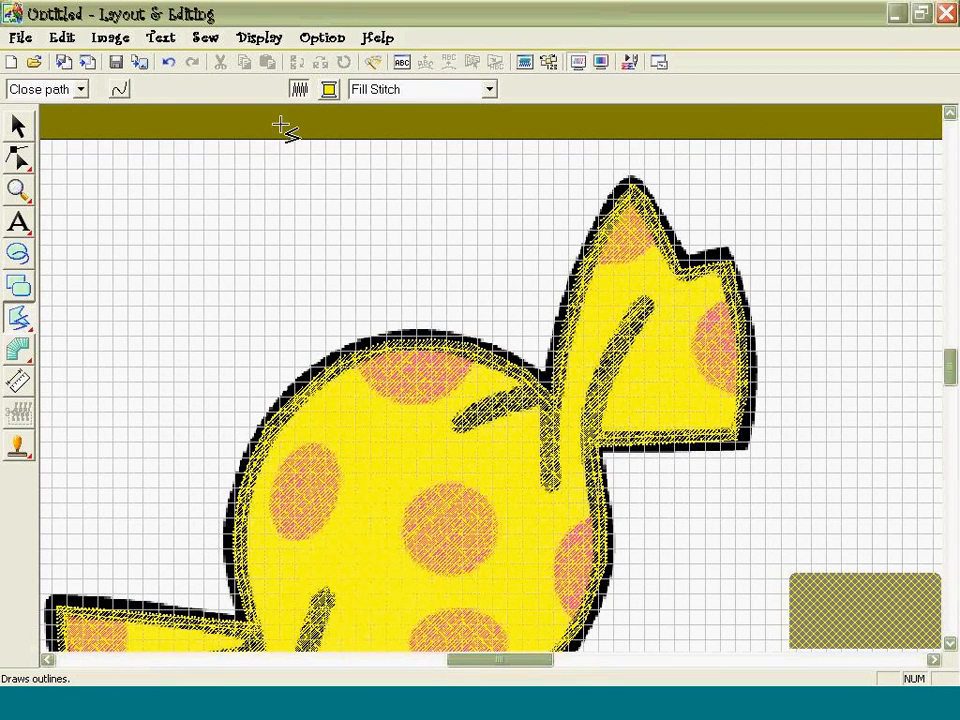
Set the region thread color to EMBROIDERY 086 DEEP ROSE from the mychart thread chart.
{"action": "left_click", "coordinate": [330, 90]}
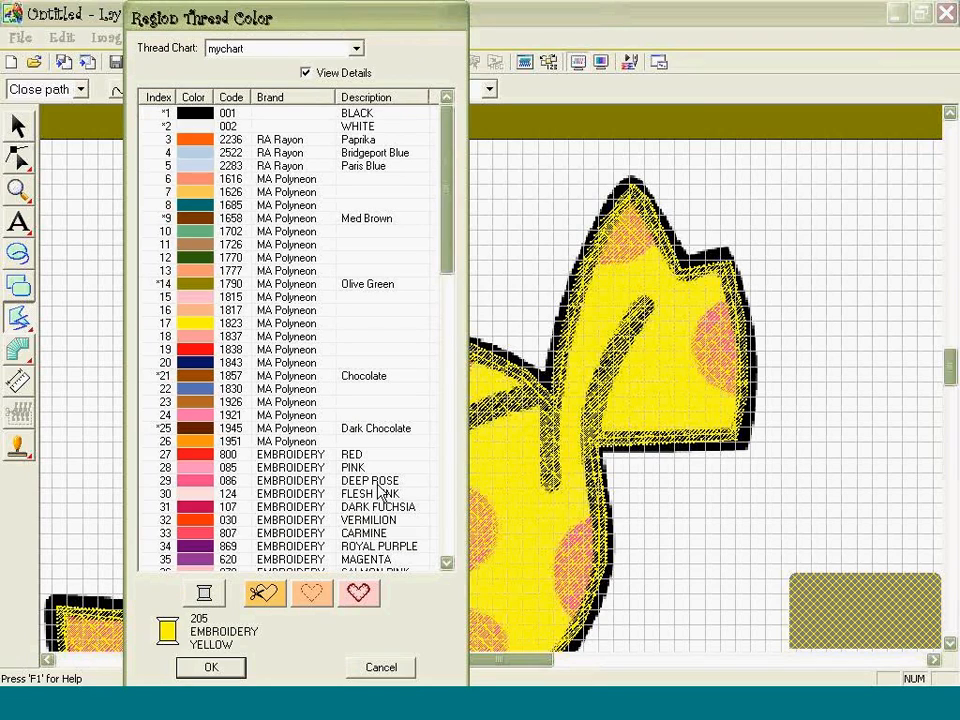
{"action": "left_click", "coordinate": [383, 481]}
{"action": "left_click", "coordinate": [211, 667]}
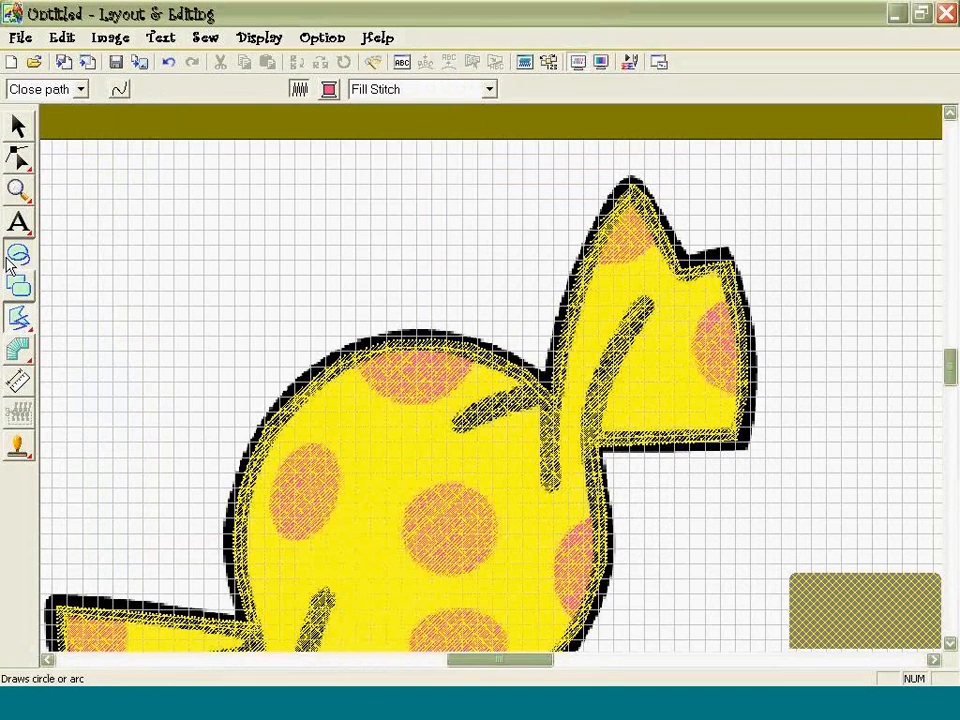
Draw a fill-stitched circle about 0.63 by 0.56 inch over the candy's central pink dot and display the realistic preview.
{"action": "left_click", "coordinate": [14, 257]}
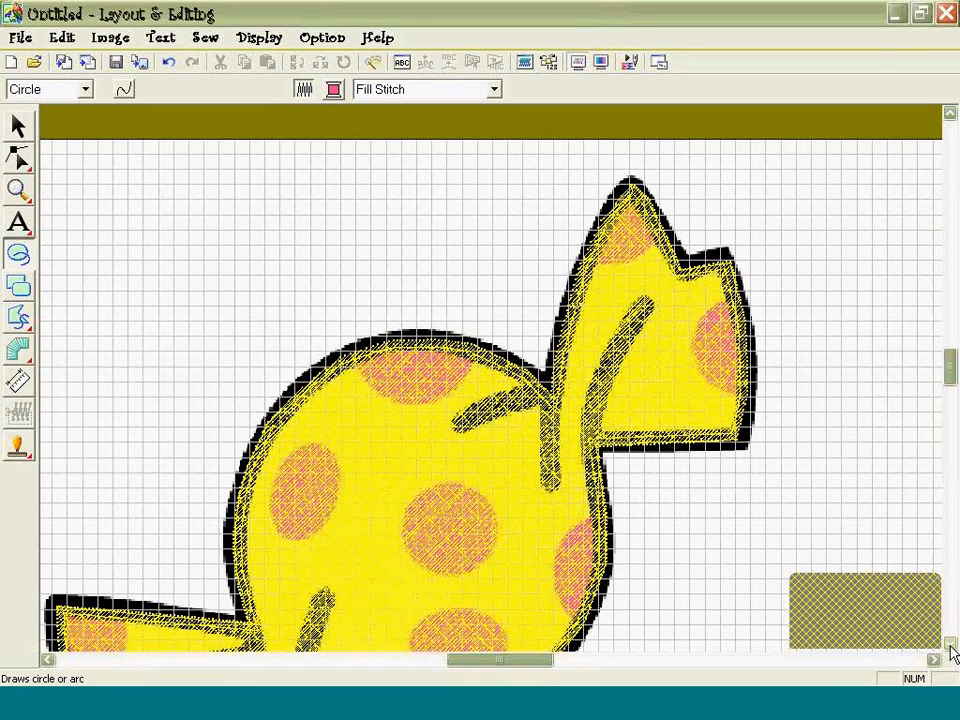
{"action": "left_click", "coordinate": [949, 643]}
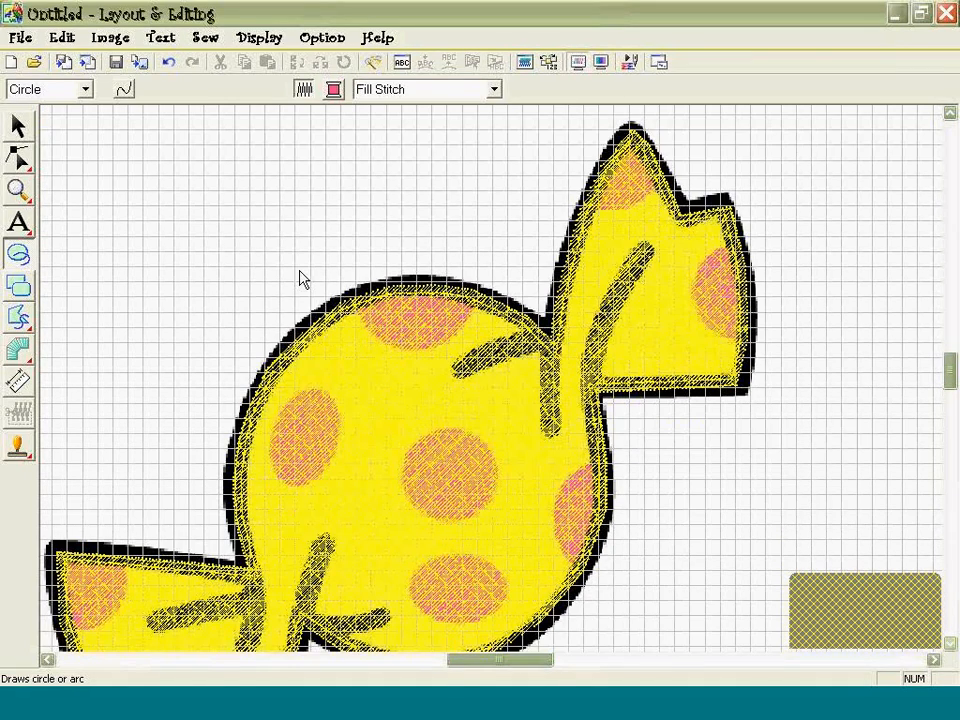
{"action": "scroll", "coordinate": [498, 468], "scroll_direction": "down", "scroll_amount": 1}
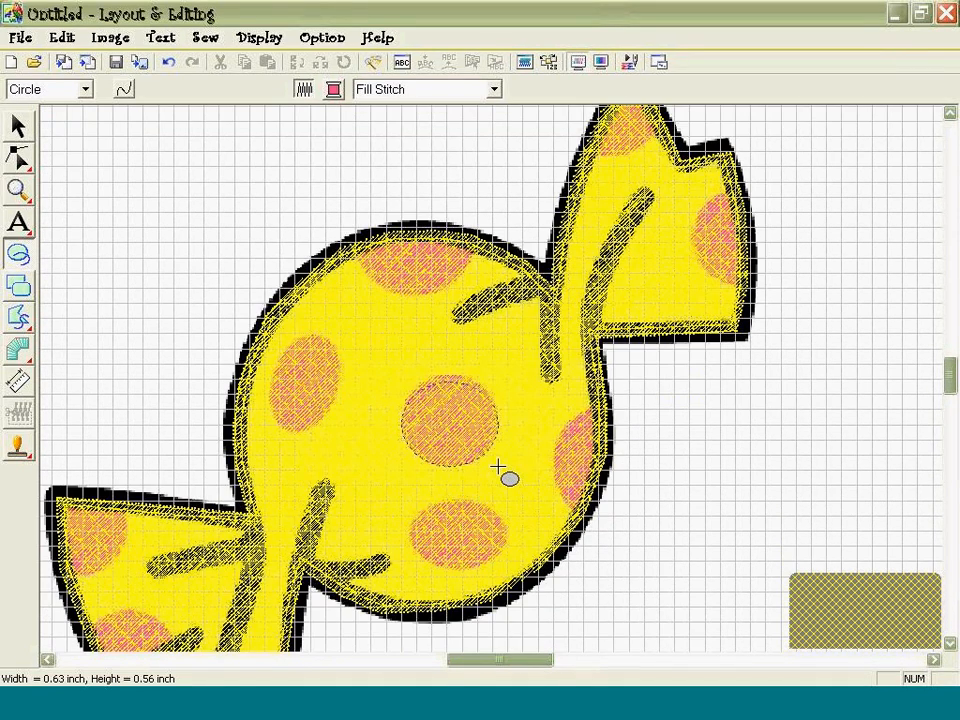
{"action": "left_click_drag", "start_coordinate": [498, 466], "coordinate": [498, 466]}
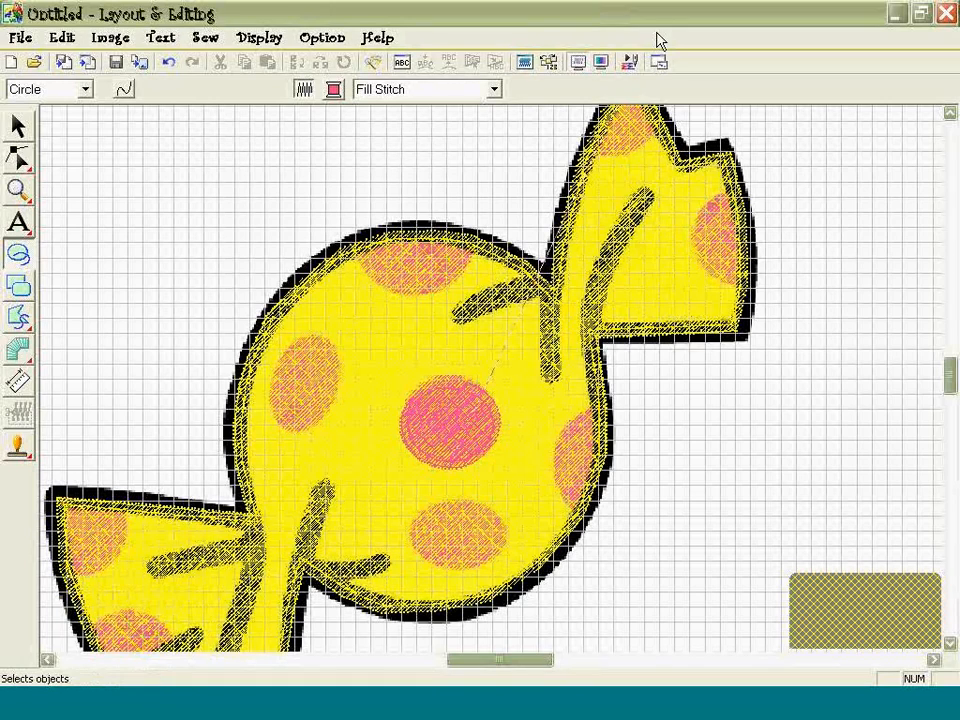
{"action": "left_click", "coordinate": [601, 63]}
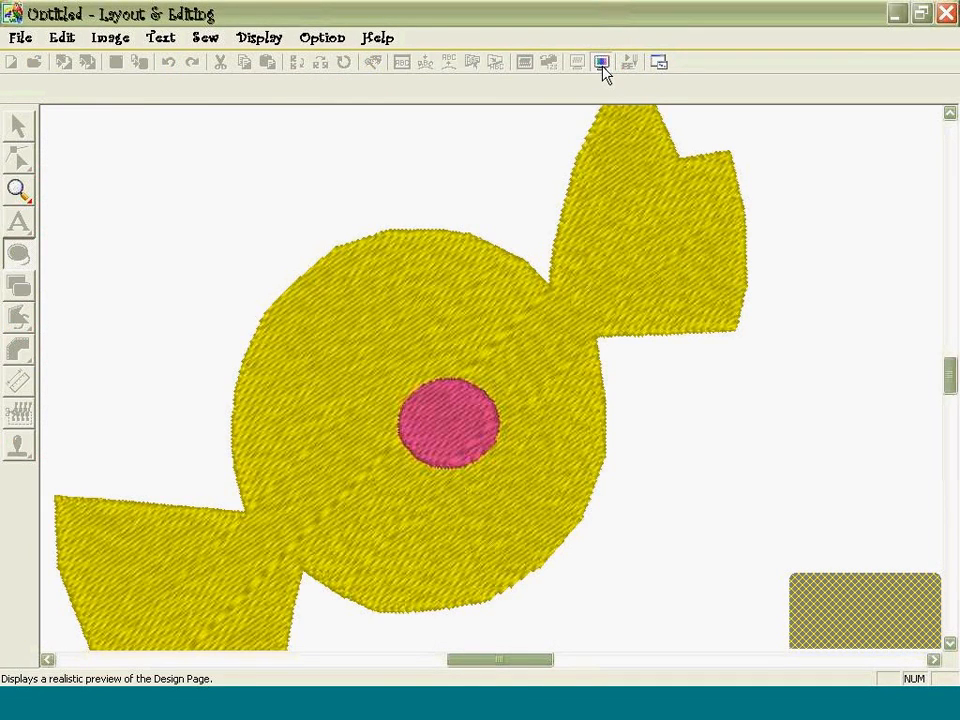
Set hole sewing for the yellow candy body with the central pink circle and check the cutout in the realistic preview.
{"action": "left_click", "coordinate": [601, 63]}
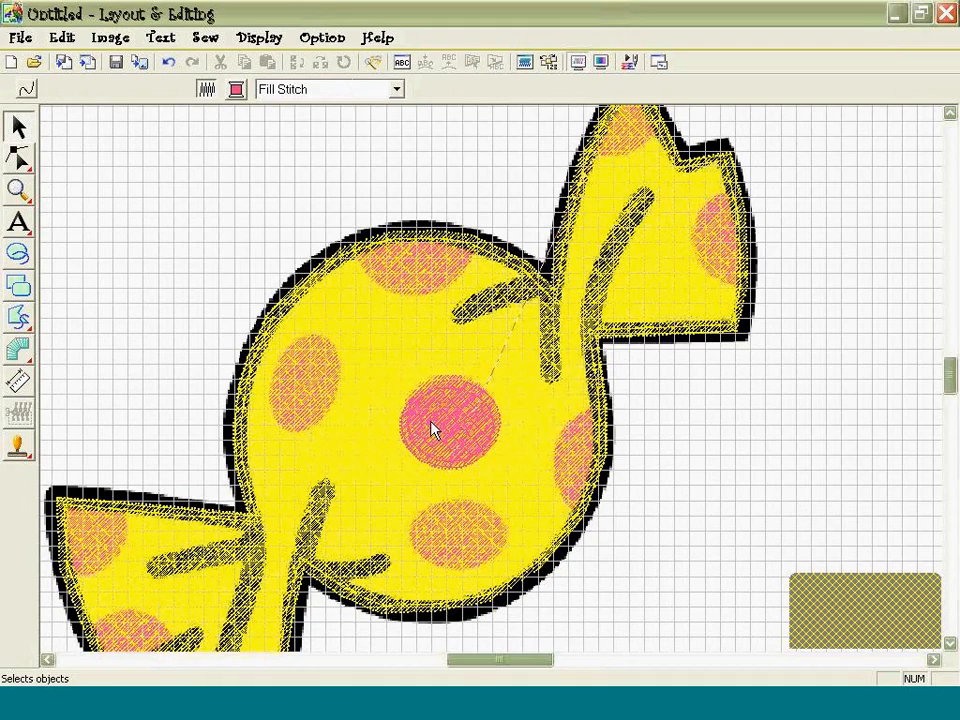
{"action": "left_click", "coordinate": [432, 428]}
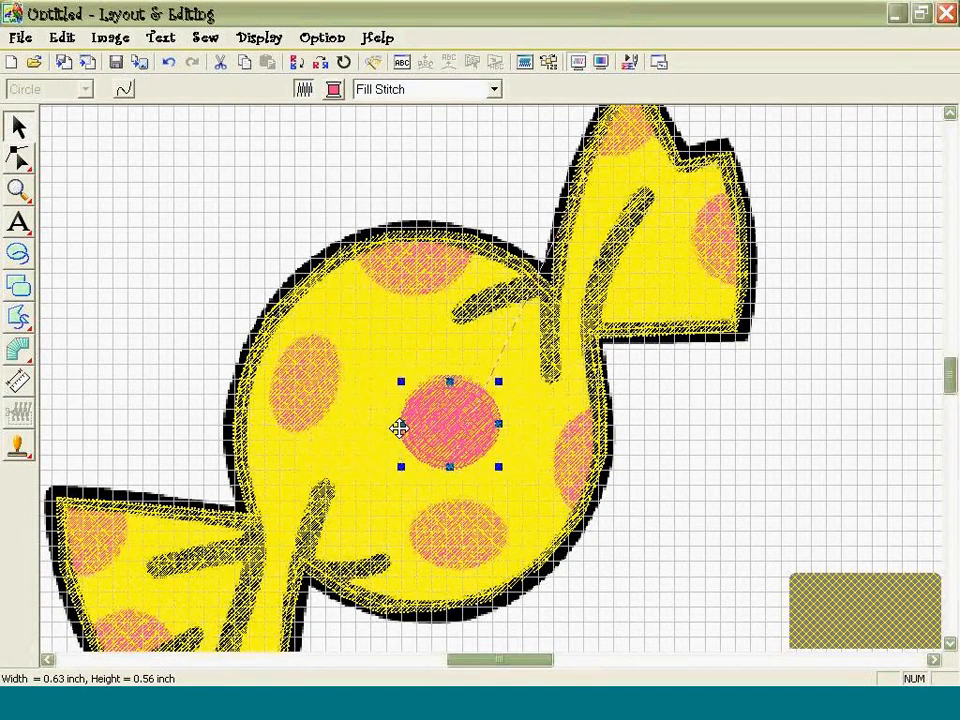
{"action": "left_click", "coordinate": [521, 410]}
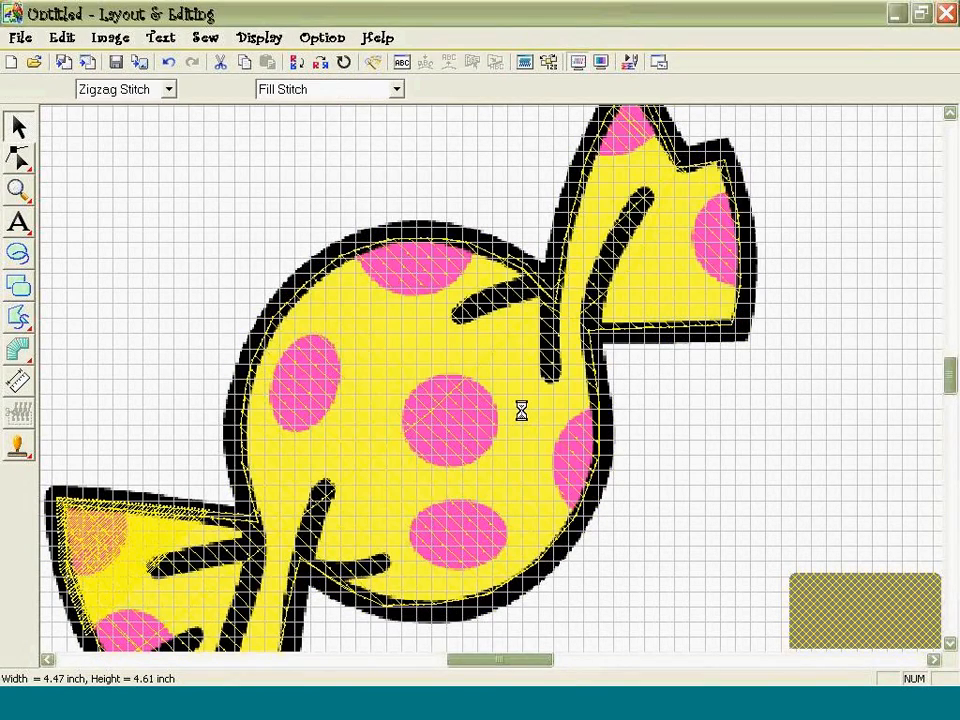
{"action": "left_click", "coordinate": [206, 38]}
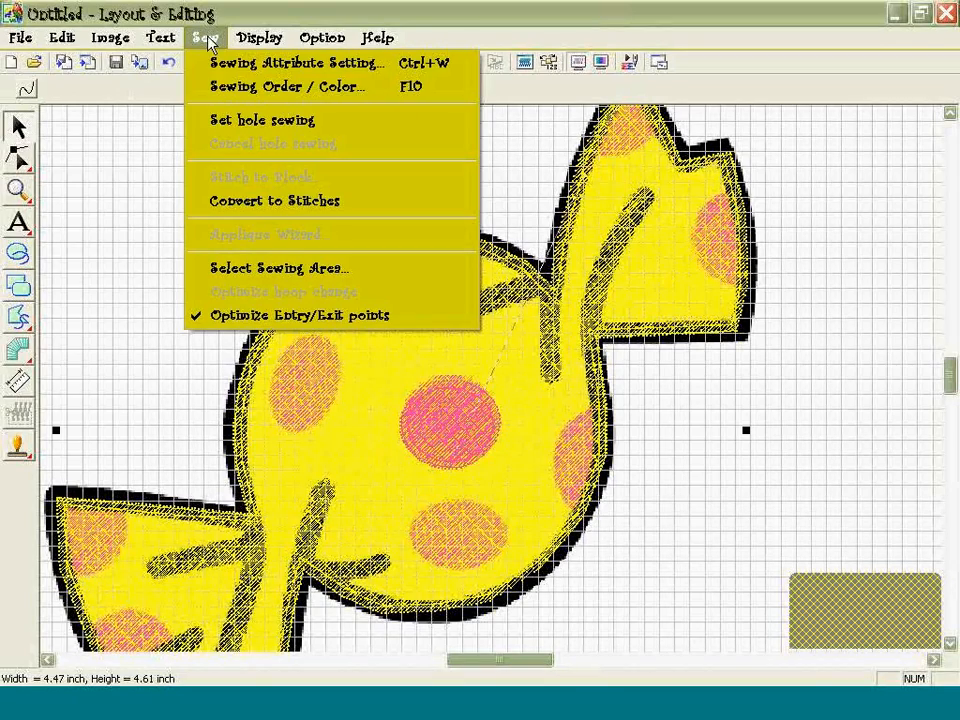
{"action": "left_click", "coordinate": [221, 119]}
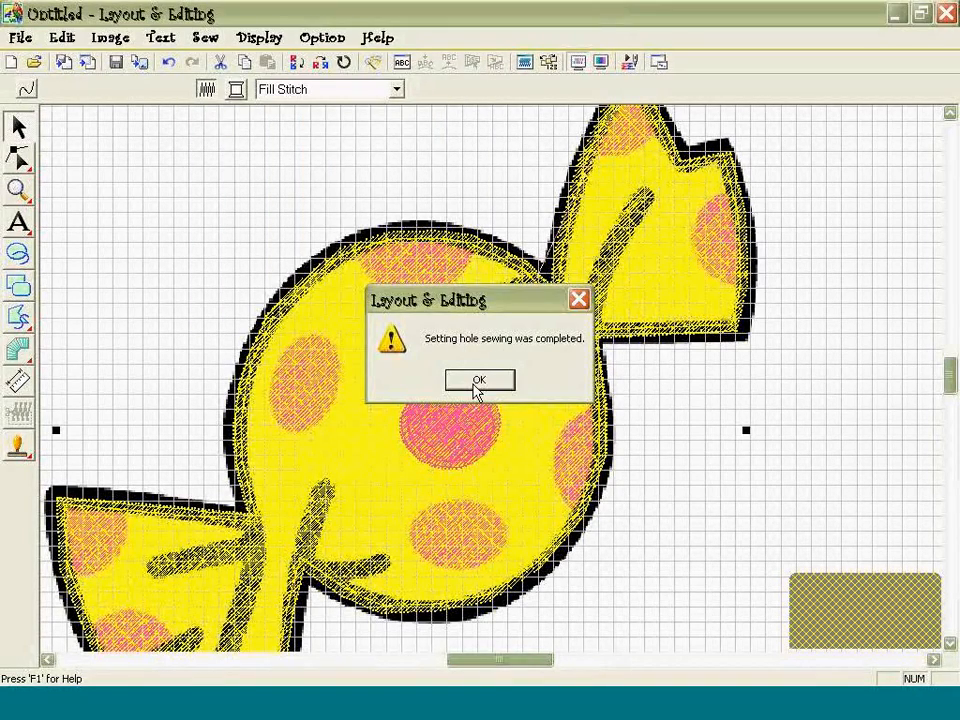
{"action": "left_click", "coordinate": [477, 383]}
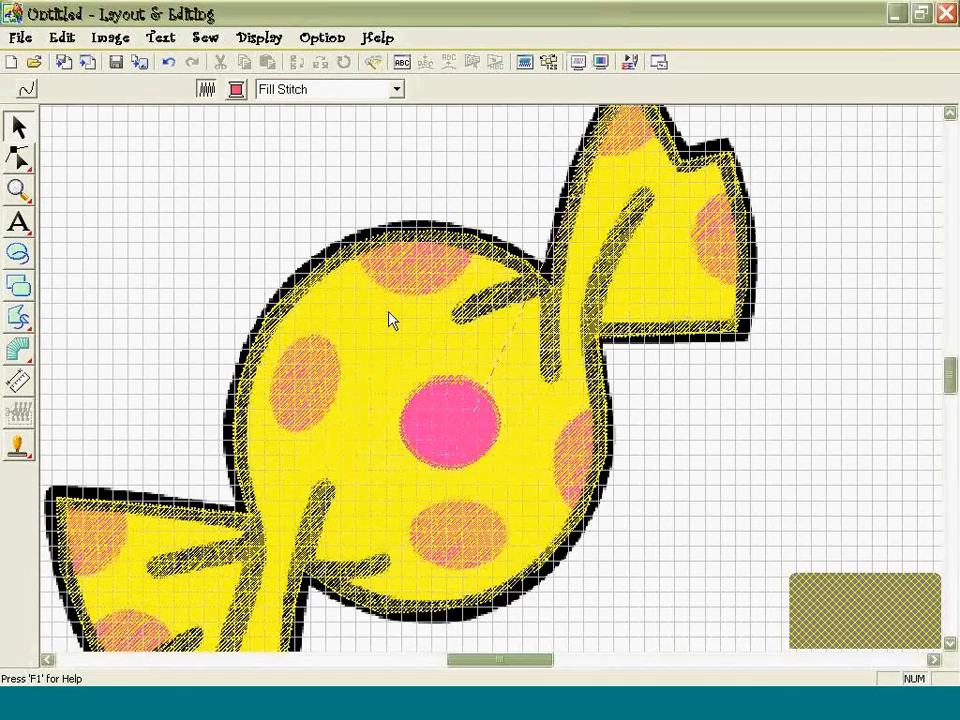
{"action": "left_click", "coordinate": [389, 313]}
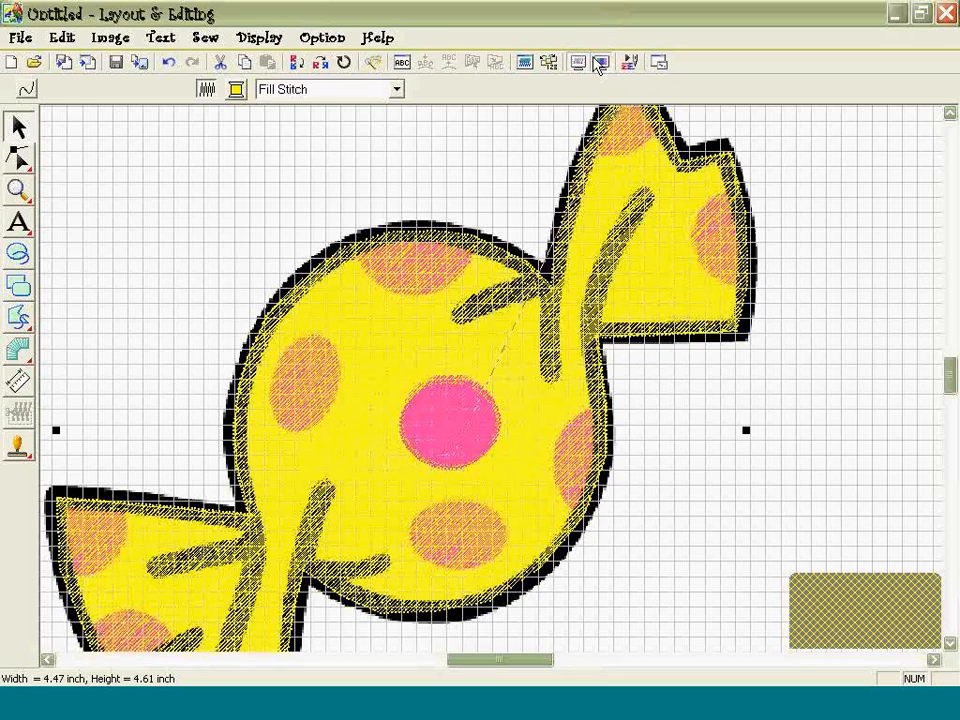
{"action": "left_click", "coordinate": [600, 62]}
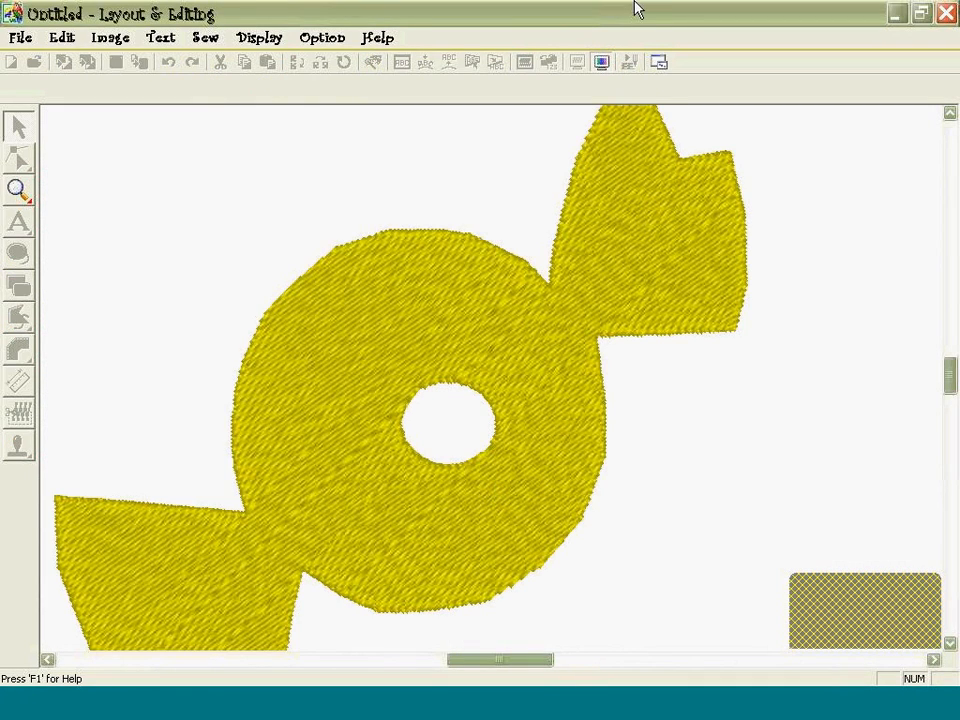
{"action": "left_click", "coordinate": [602, 63]}
Draw a fill-stitched ellipse about 0.39 by 0.67 inch, rotate it slightly clockwise and move it onto the ball's left pink dot.
{"action": "left_click", "coordinate": [20, 254]}
{"action": "left_click_drag", "start_coordinate": [306, 336], "coordinate": [358, 429]}
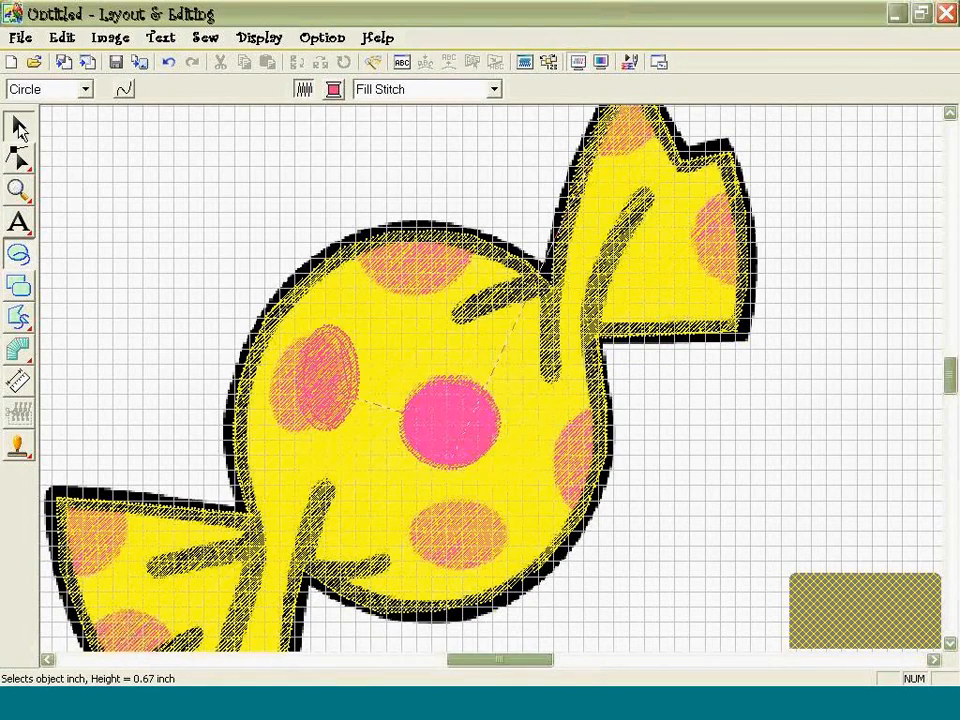
{"action": "left_click", "coordinate": [325, 390]}
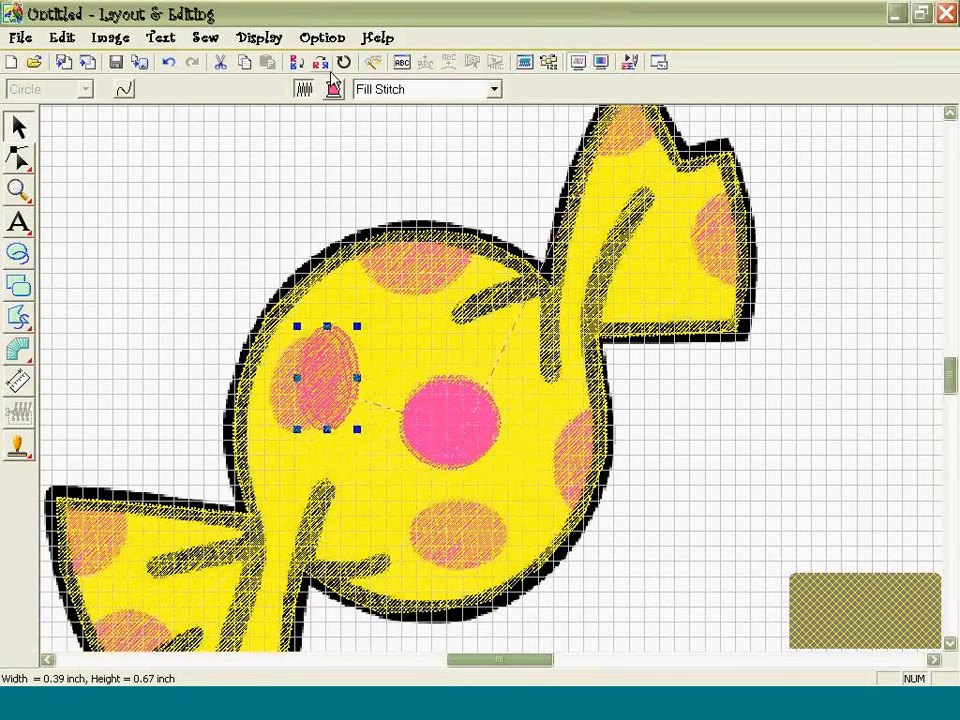
{"action": "left_click", "coordinate": [344, 64]}
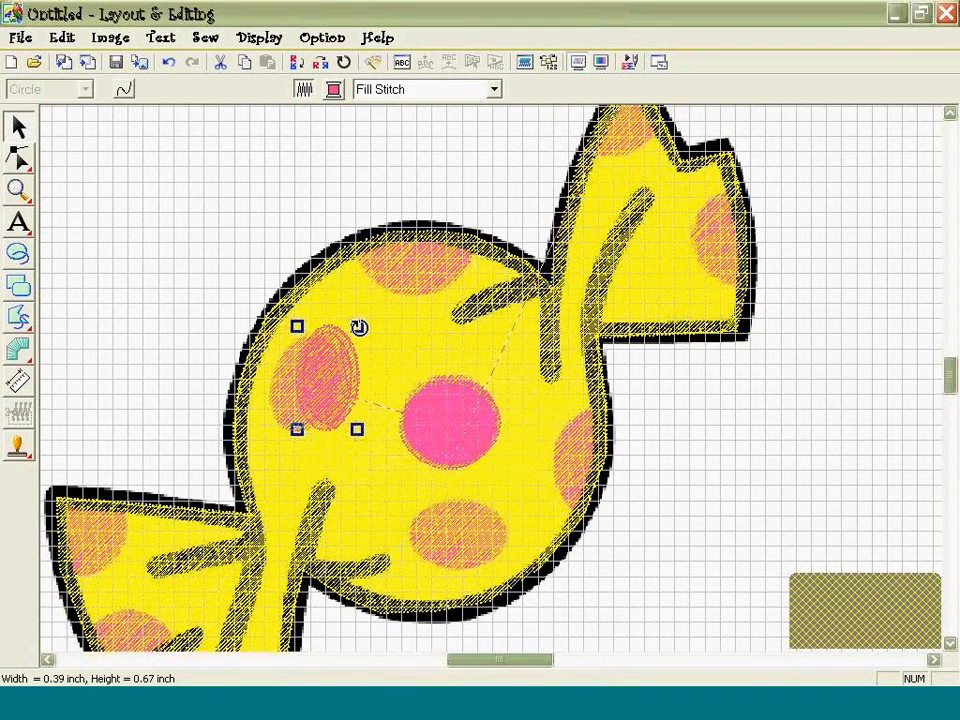
{"action": "left_click_drag", "start_coordinate": [359, 327], "coordinate": [368, 345]}
{"action": "left_click_drag", "start_coordinate": [333, 390], "coordinate": [300, 386]}
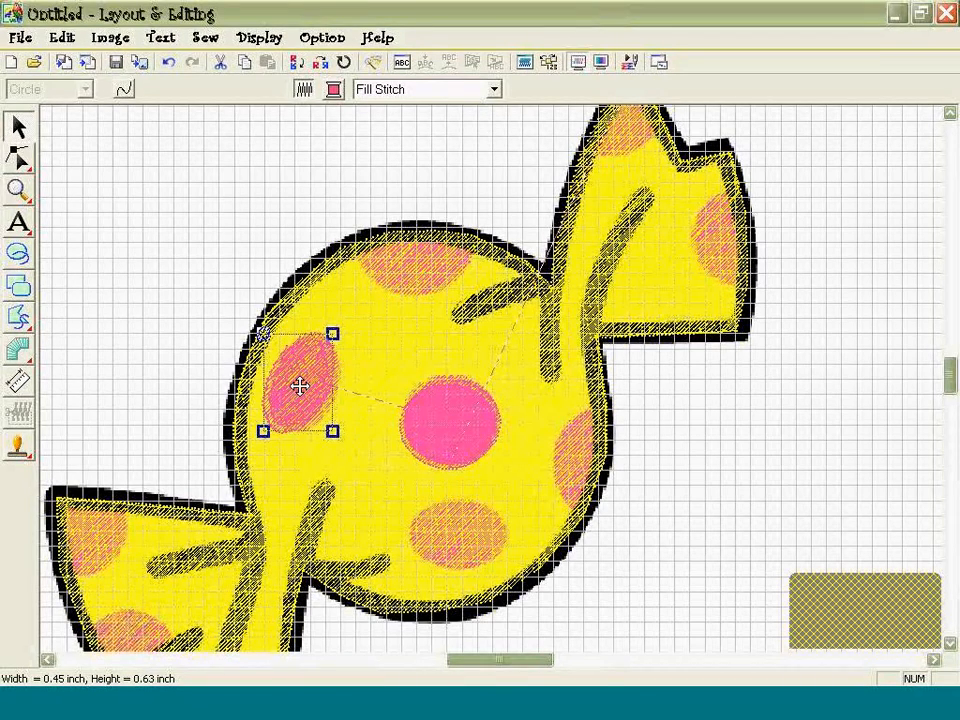
{"action": "left_click", "coordinate": [140, 314]}
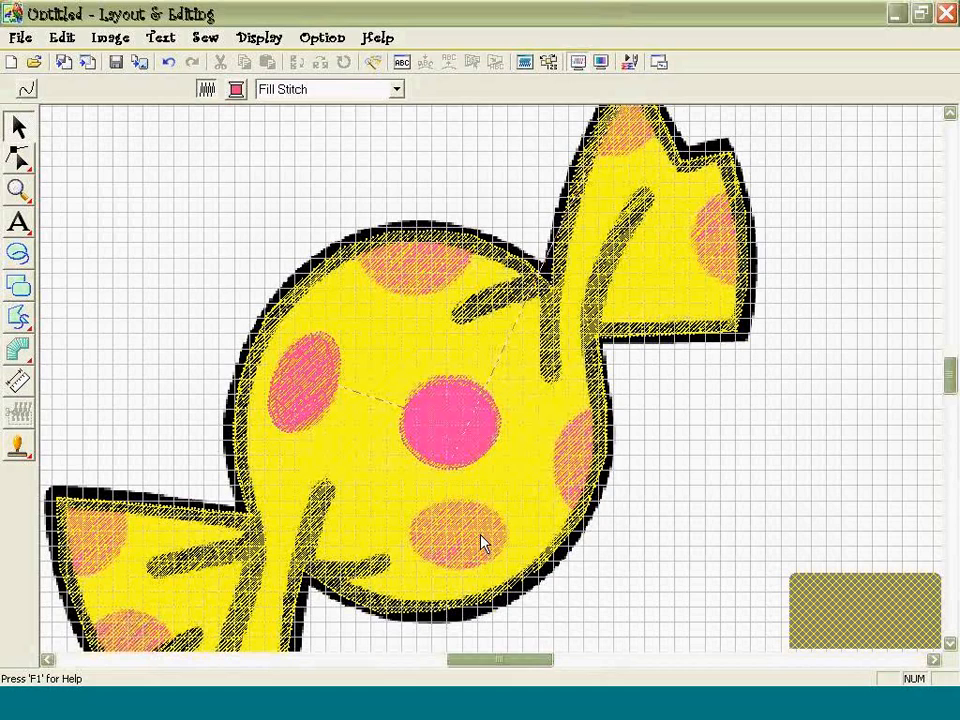
Duplicate the left ellipse, move the copy onto the pink dot below the center and rotate it to lie horizontally.
{"action": "right_click", "coordinate": [299, 390]}
{"action": "left_click", "coordinate": [290, 365]}
{"action": "left_click", "coordinate": [300, 372]}
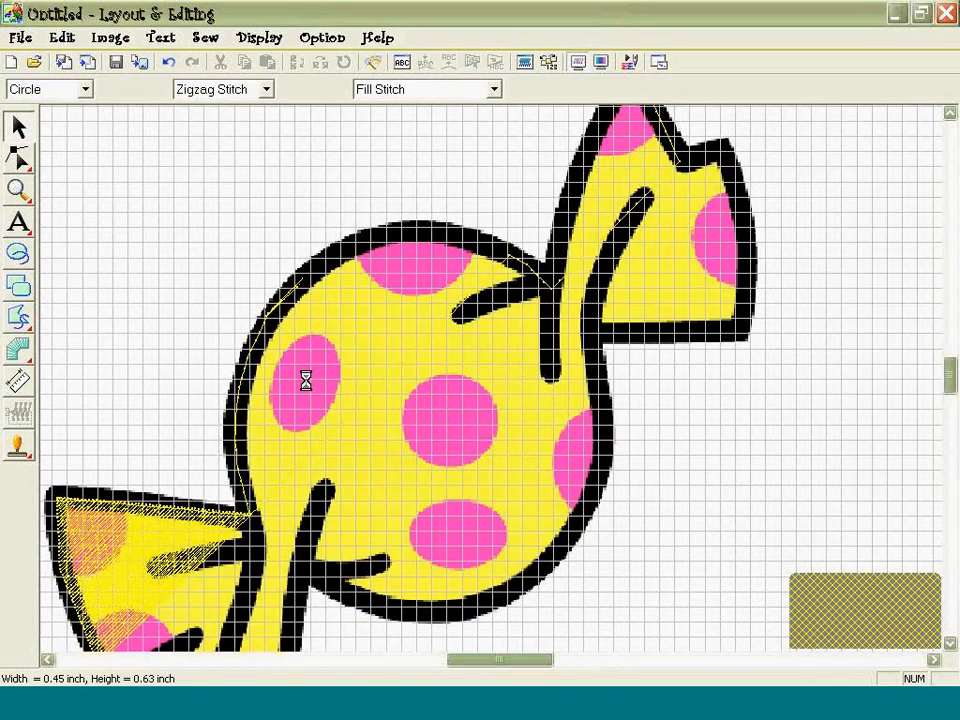
{"action": "right_click", "coordinate": [300, 395]}
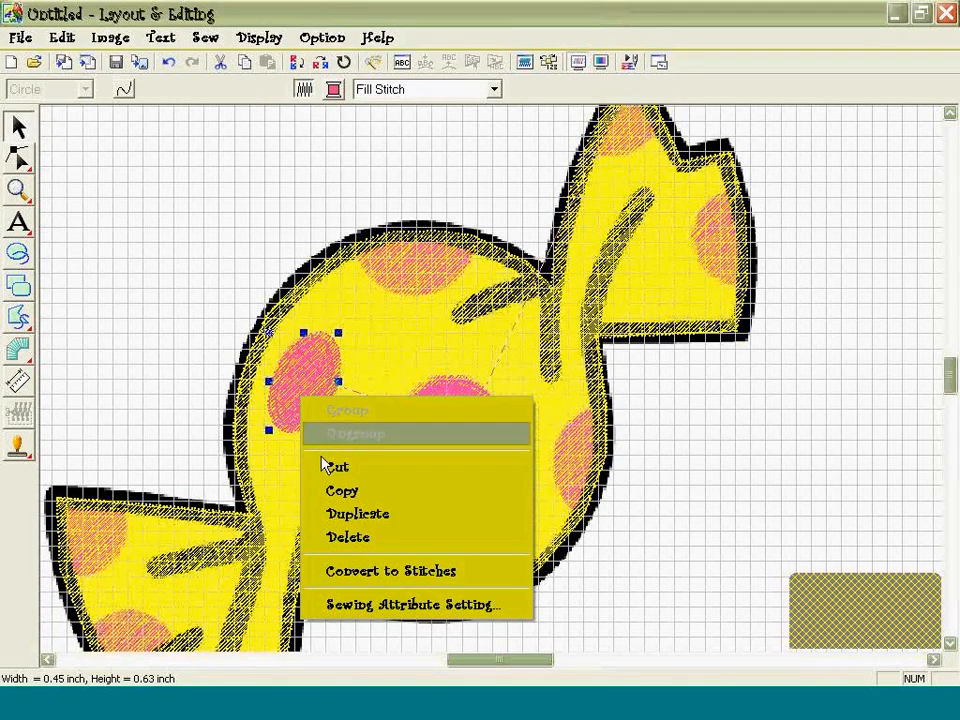
{"action": "left_click", "coordinate": [340, 513]}
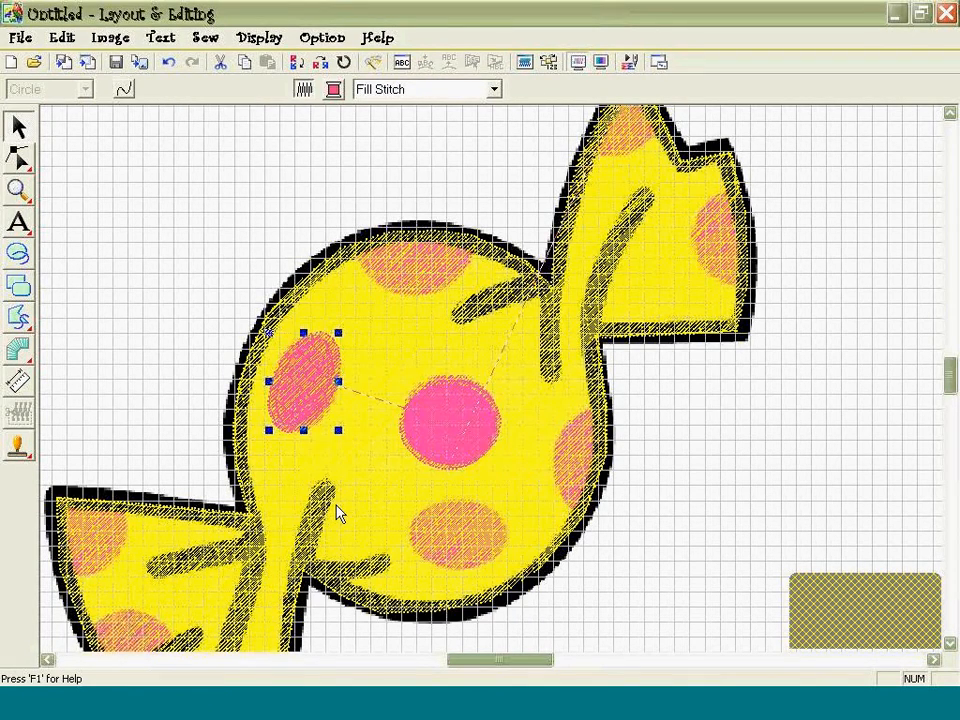
{"action": "left_click_drag", "start_coordinate": [308, 397], "coordinate": [434, 542]}
{"action": "left_click", "coordinate": [343, 62]}
{"action": "left_click_drag", "start_coordinate": [472, 486], "coordinate": [474, 541]}
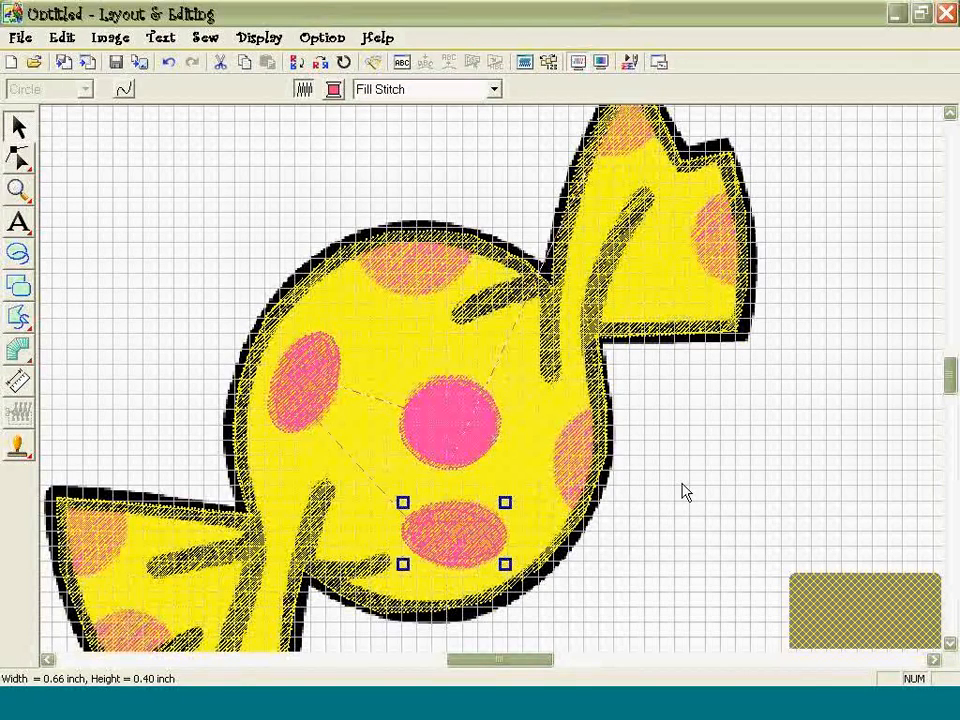
{"action": "left_click", "coordinate": [684, 491]}
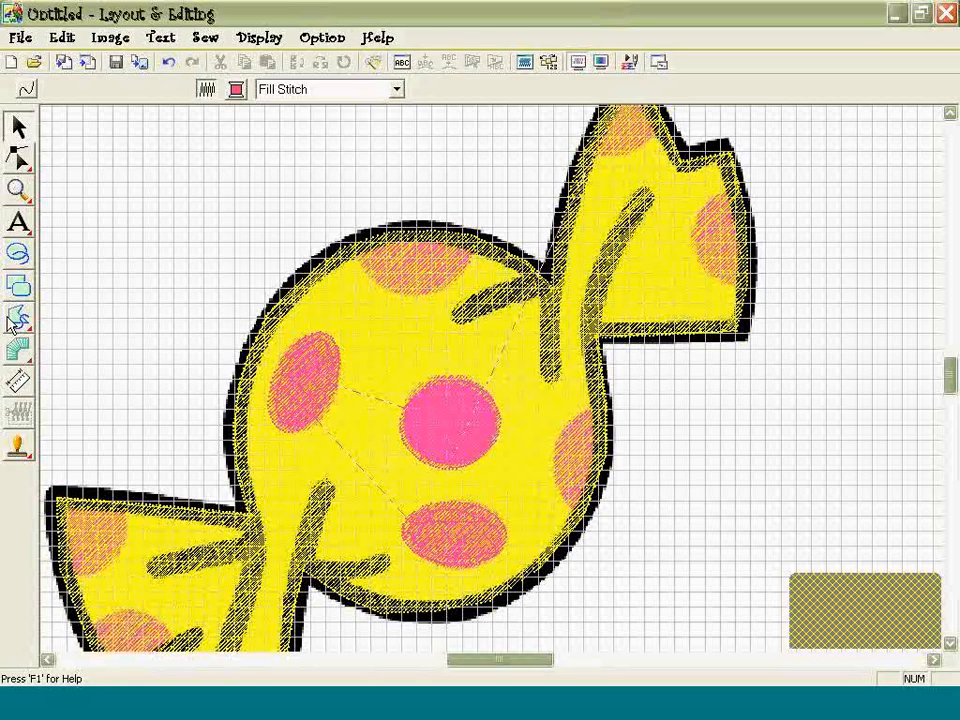
Try covering the ball's top and right edge dots and the lower wrapper's corner dot with fill-stitched circles.
{"action": "left_click", "coordinate": [20, 257]}
{"action": "left_click_drag", "start_coordinate": [356, 273], "coordinate": [420, 343]}
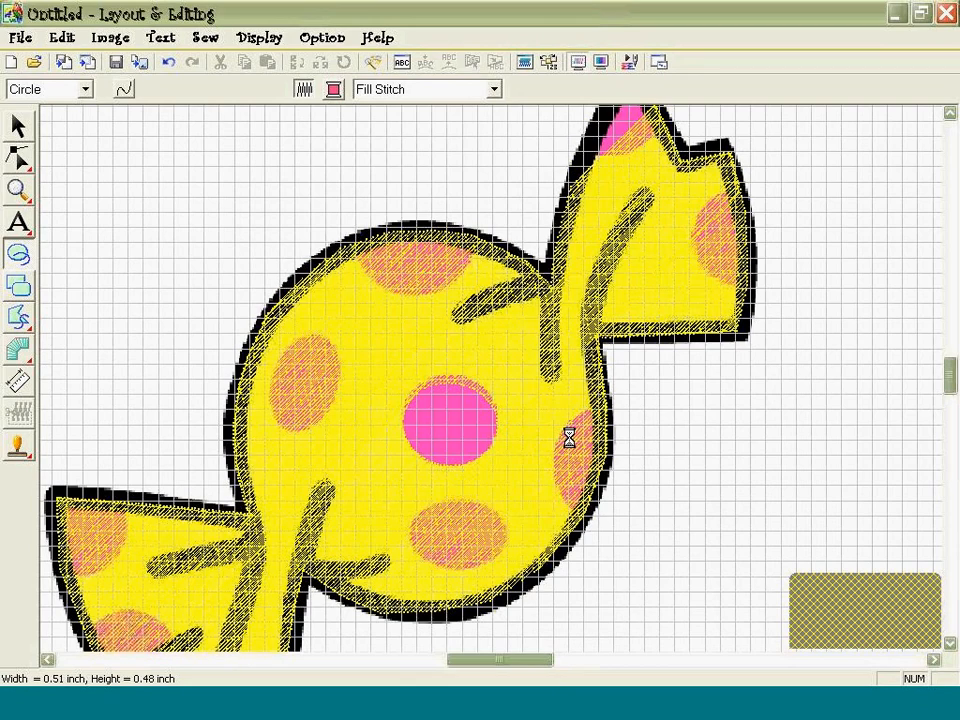
{"action": "left_click_drag", "start_coordinate": [537, 408], "coordinate": [602, 499]}
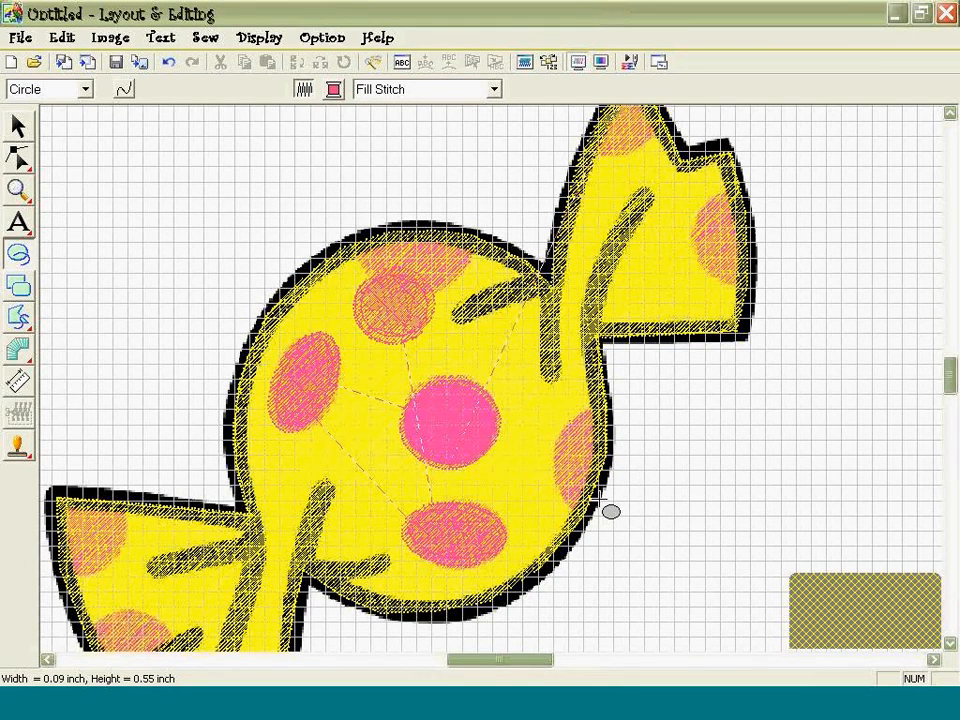
{"action": "left_click_drag", "start_coordinate": [101, 617], "coordinate": [137, 580]}
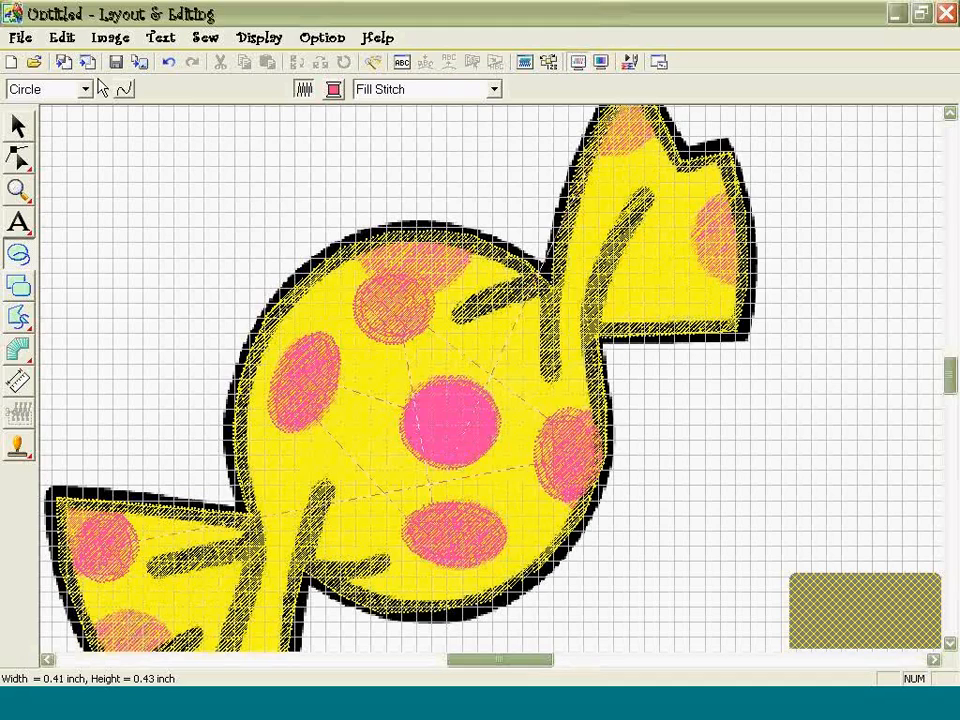
Undo the last three circles.
{"action": "left_click", "coordinate": [169, 62]}
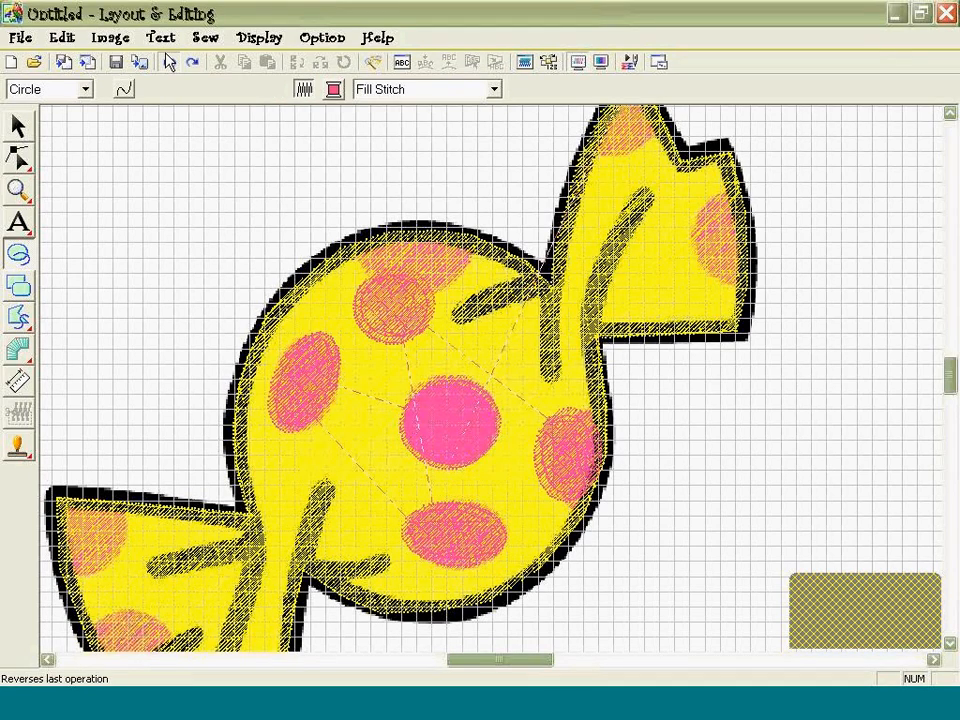
{"action": "left_click", "coordinate": [169, 62]}
{"action": "left_click", "coordinate": [168, 62]}
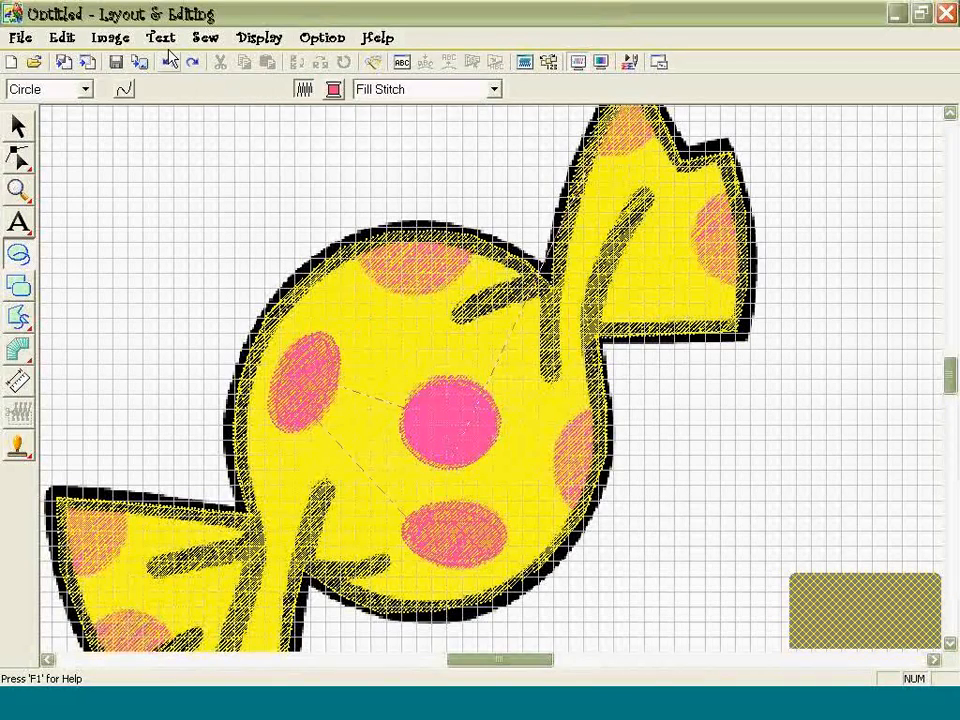
Trace a closed, fill-stitched straight-line outline around the partial pink dot at the ball's top edge.
{"action": "left_click", "coordinate": [17, 318]}
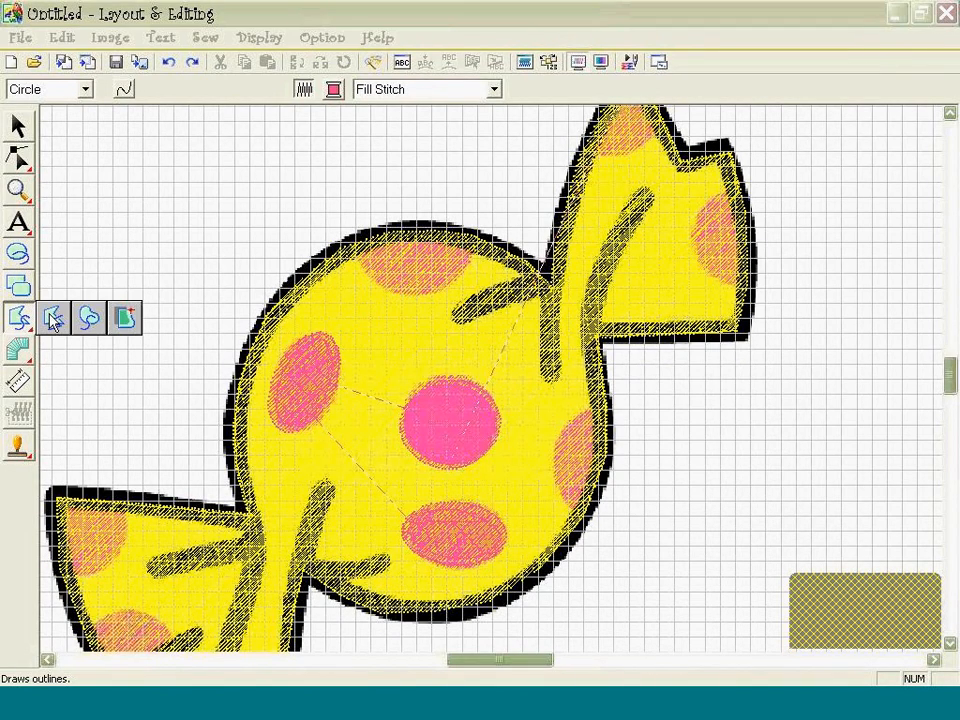
{"action": "left_click", "coordinate": [55, 318]}
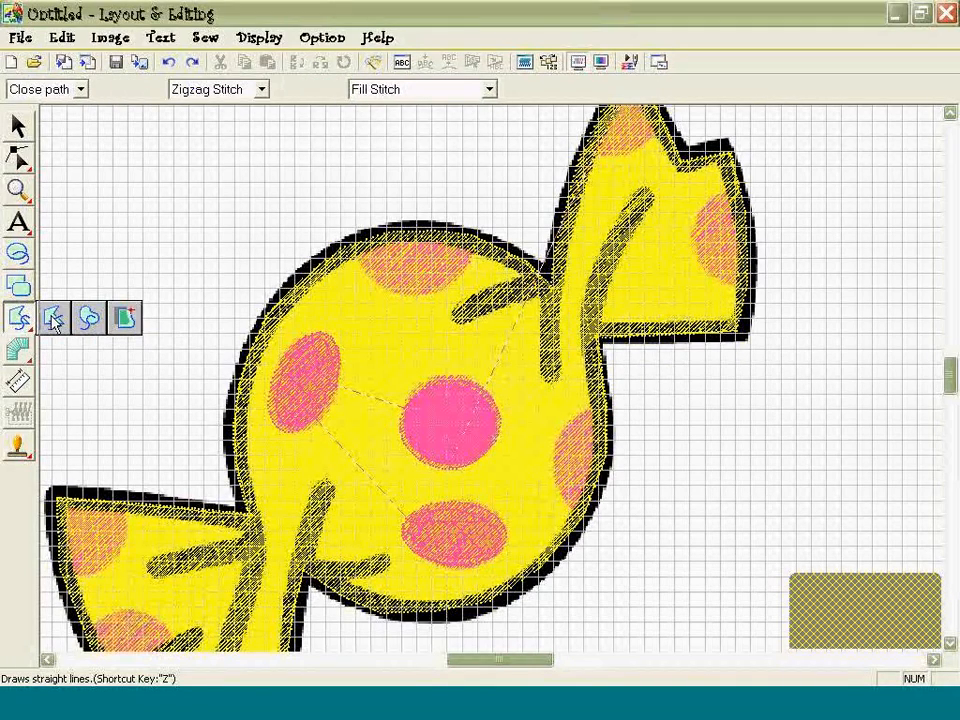
{"action": "left_click", "coordinate": [17, 190]}
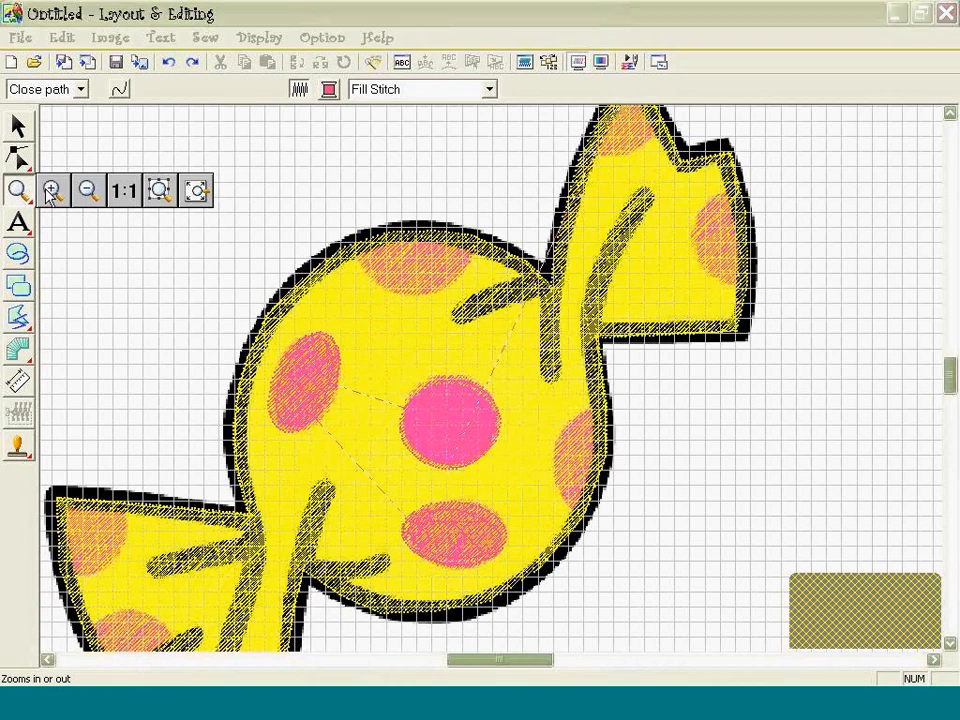
{"action": "left_click", "coordinate": [419, 275]}
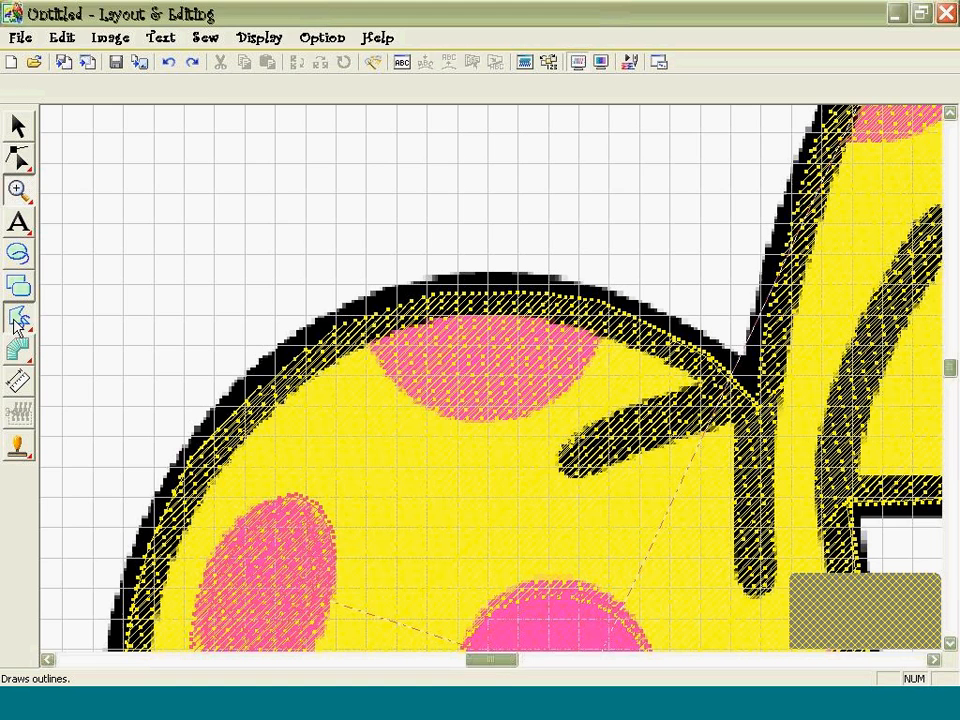
{"action": "left_click", "coordinate": [17, 317]}
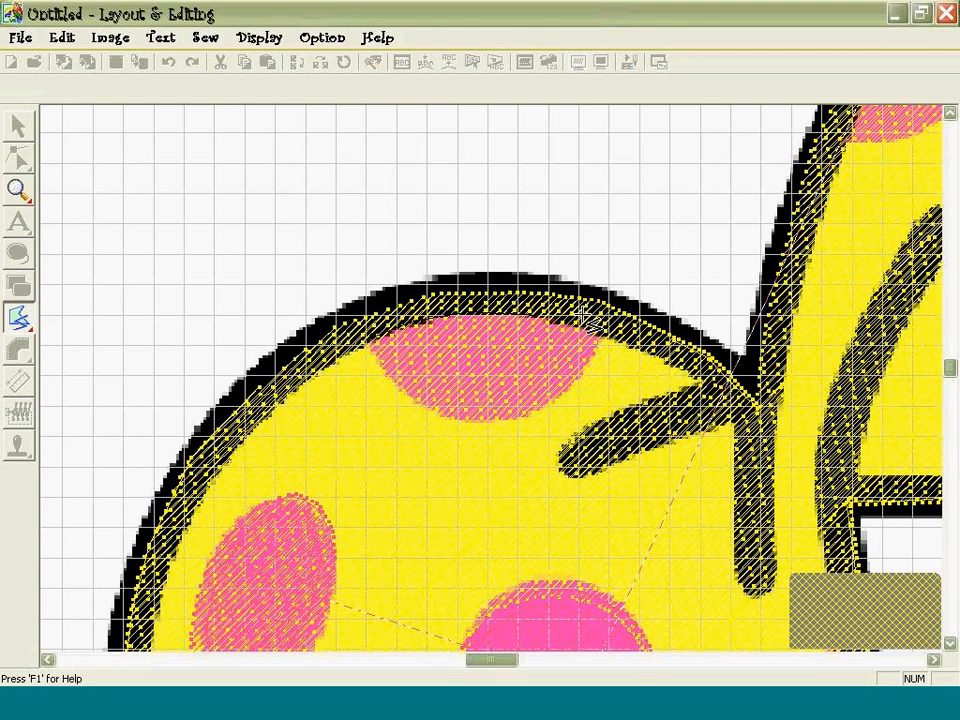
{"action": "left_click", "coordinate": [606, 342]}
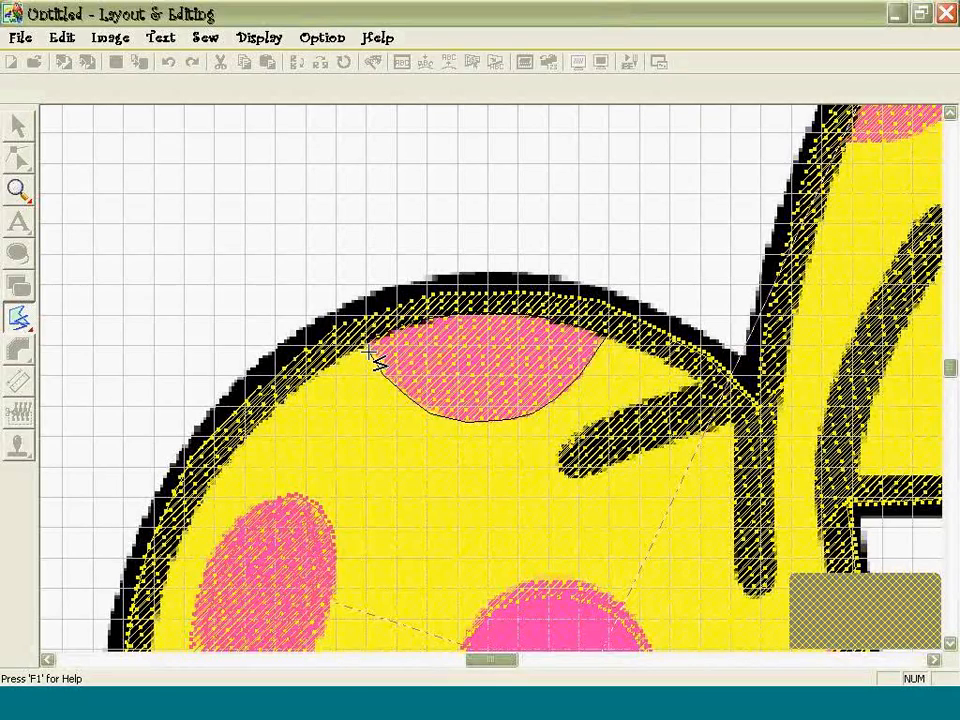
{"action": "left_click", "coordinate": [370, 352]}
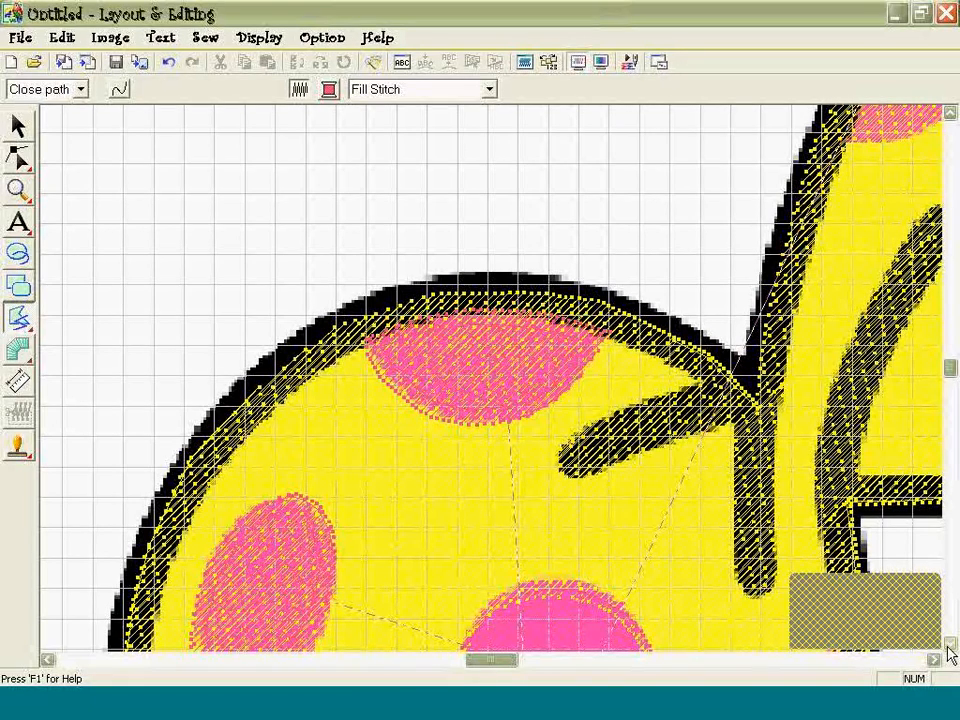
Trace a closed, fill-stitched straight-line outline around the partial pink dot at the ball's right edge.
{"action": "left_click", "coordinate": [948, 646]}
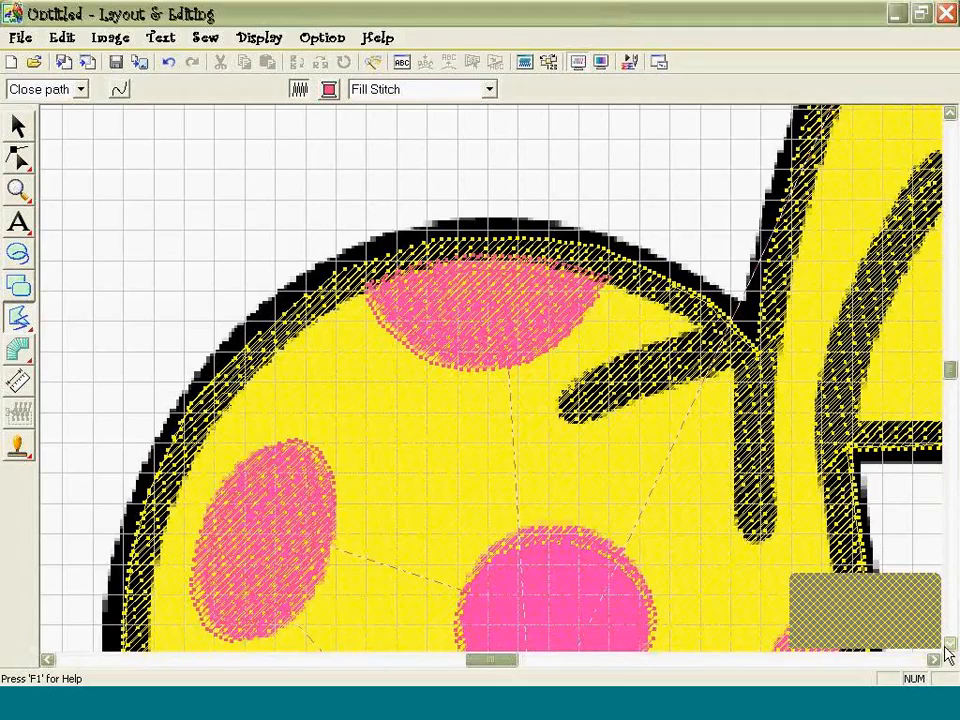
{"action": "scroll", "coordinate": [948, 646], "scroll_direction": "down", "scroll_amount": 3}
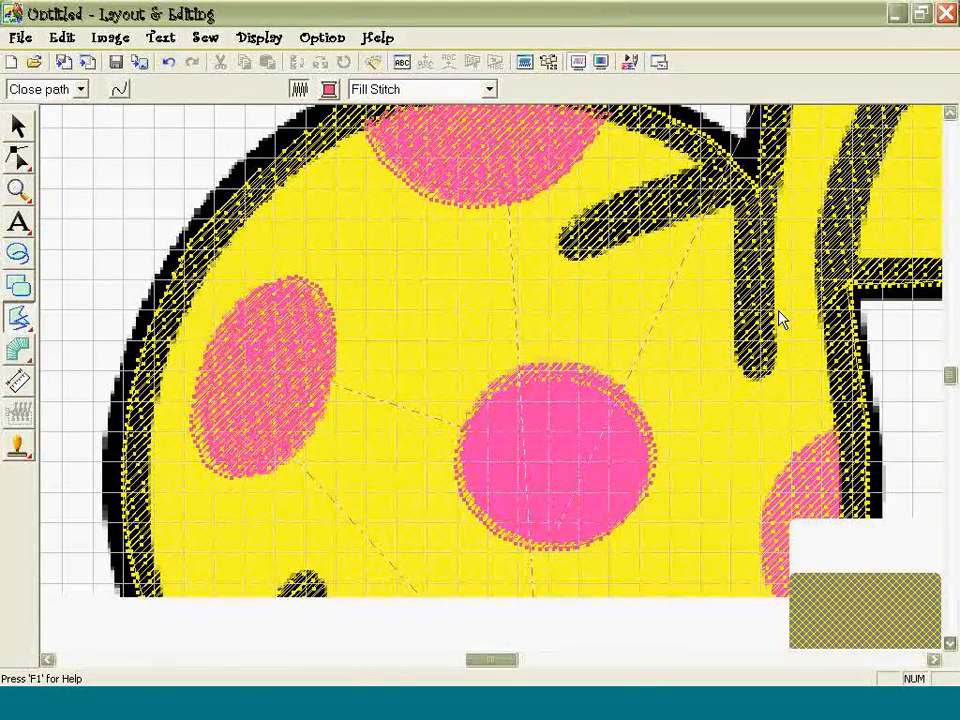
{"action": "scroll", "coordinate": [781, 320], "scroll_direction": "down", "scroll_amount": 3}
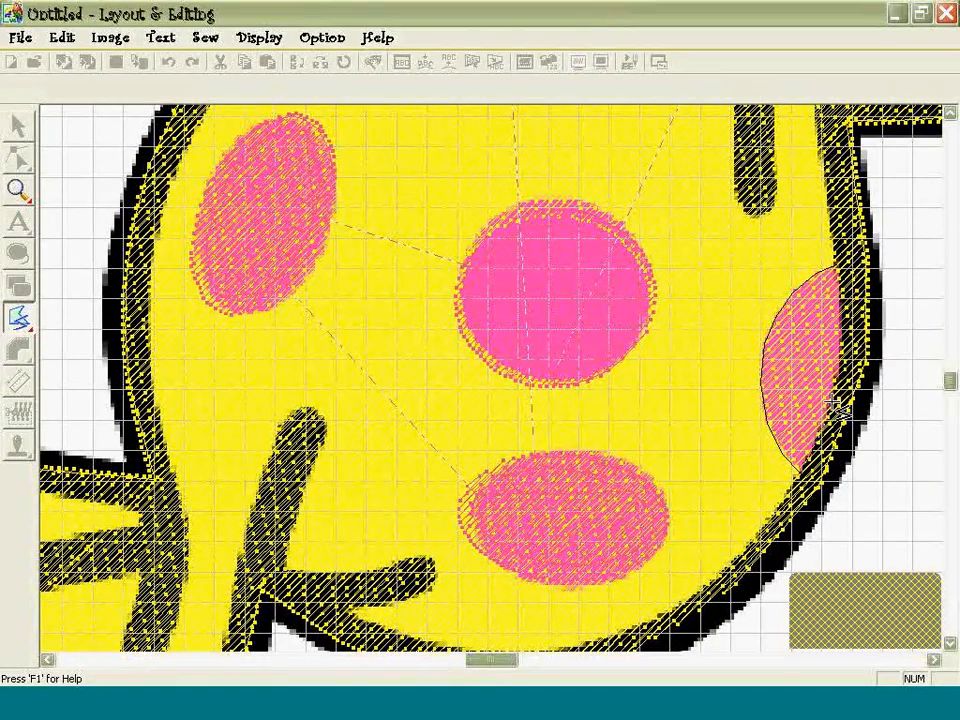
{"action": "left_click", "coordinate": [845, 289]}
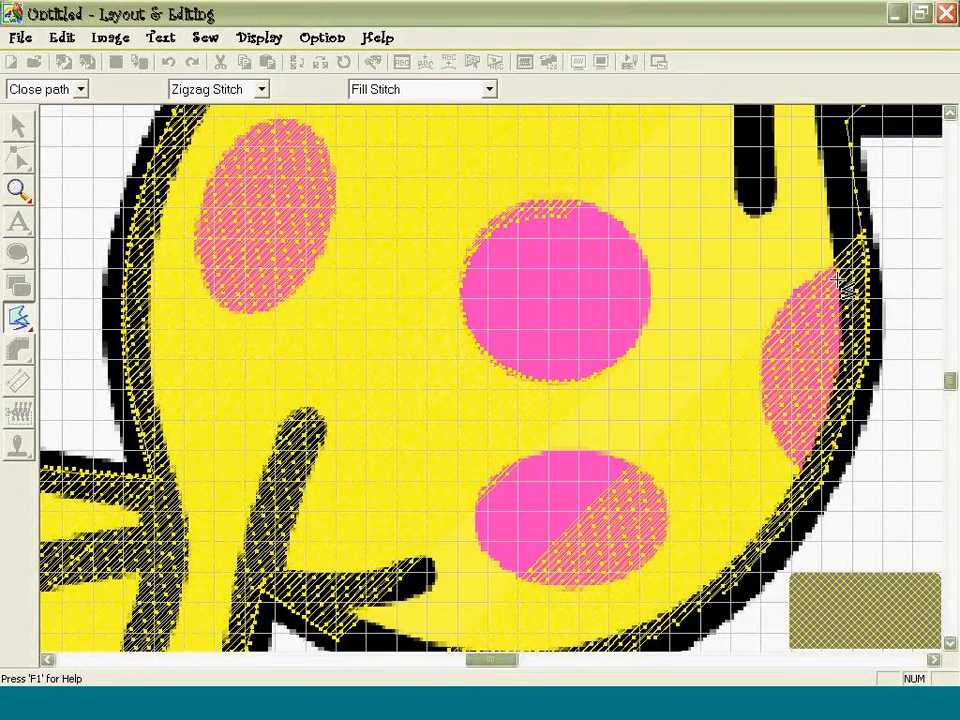
{"action": "left_click", "coordinate": [950, 643]}
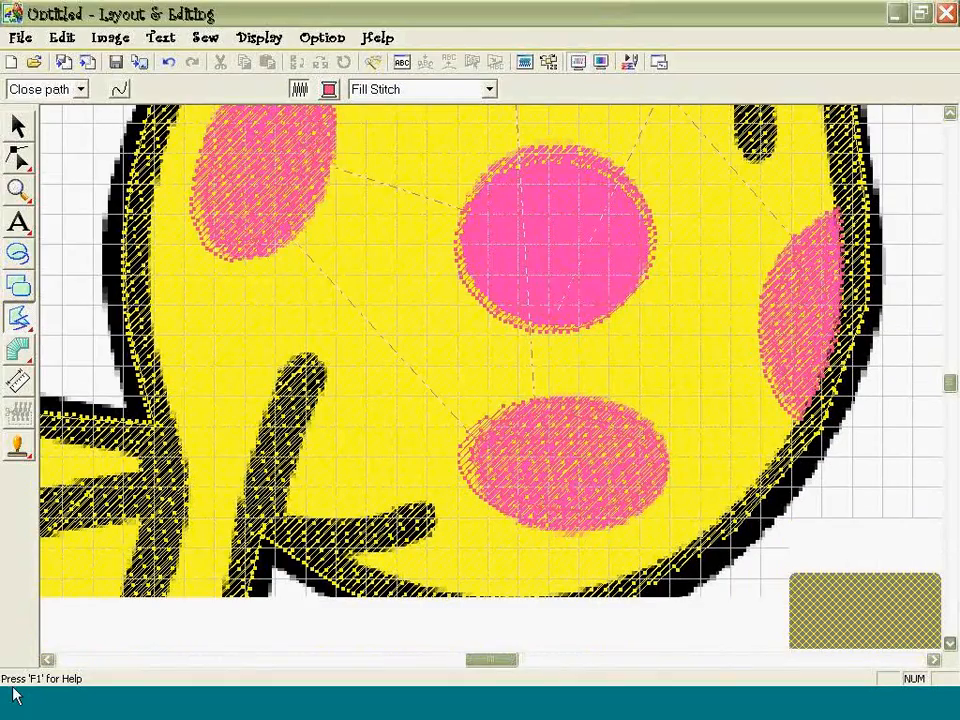
Trace a closed, fill-stitched straight-line outline around the partial pink dot above the lower wrapper's left notch crease.
{"action": "scroll", "coordinate": [261, 628], "scroll_direction": "down", "scroll_amount": 2}
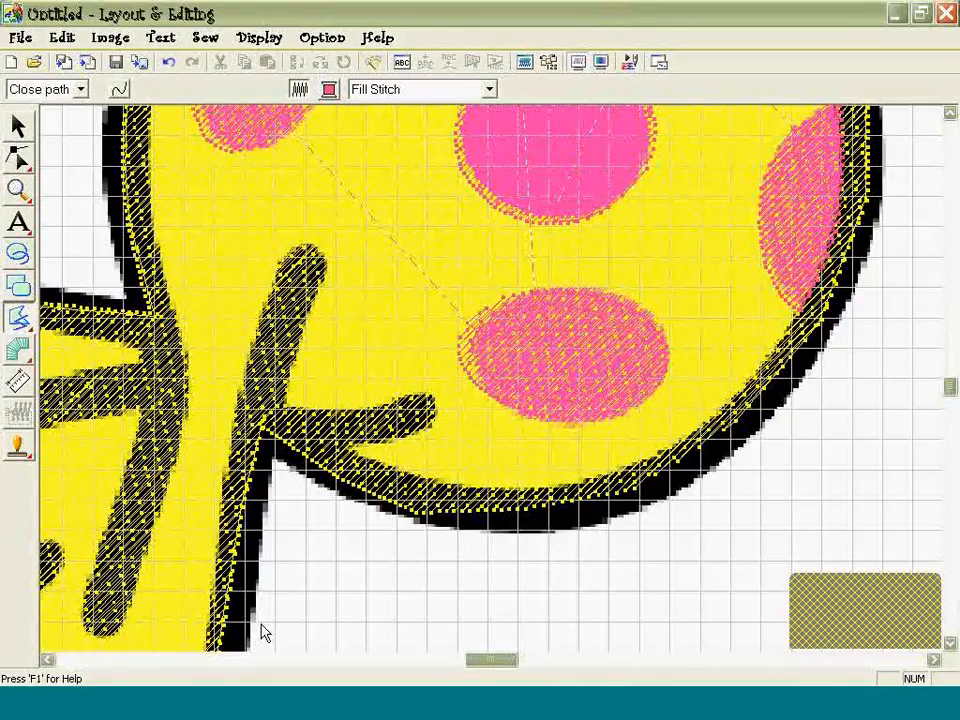
{"action": "scroll", "coordinate": [261, 633], "scroll_direction": "left", "scroll_amount": 6}
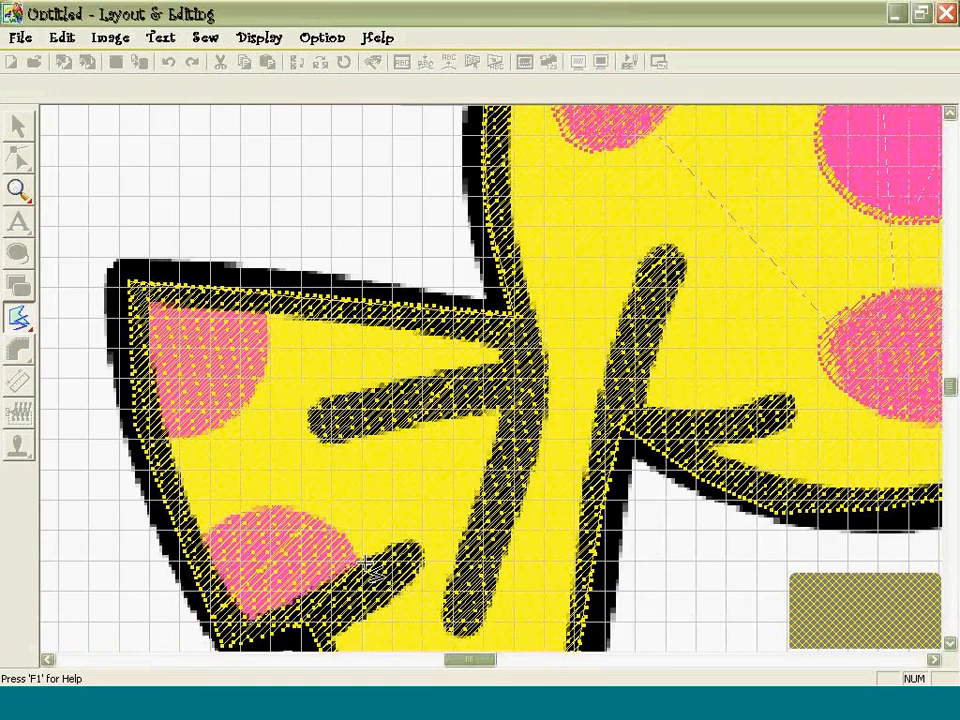
{"action": "left_click", "coordinate": [305, 515]}
{"action": "left_click", "coordinate": [284, 505]}
{"action": "left_click", "coordinate": [246, 509]}
{"action": "left_click", "coordinate": [206, 534]}
{"action": "left_click", "coordinate": [244, 614]}
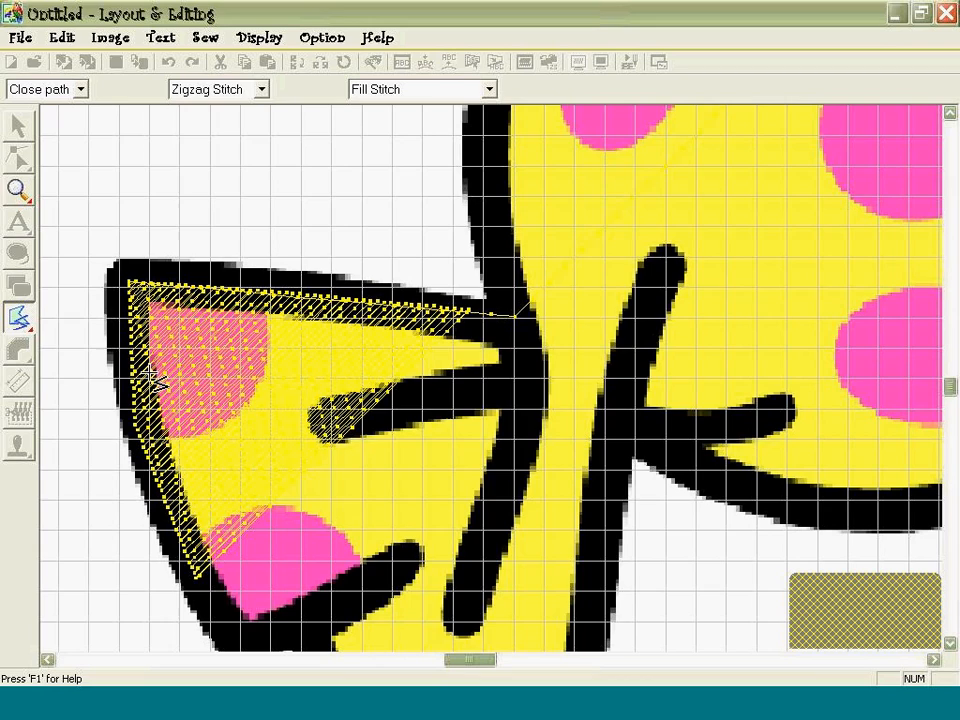
Trace a closed, fill-stitched straight-line outline around the partial pink dot in the lower wrapper's upper-left corner.
{"action": "left_click", "coordinate": [148, 303]}
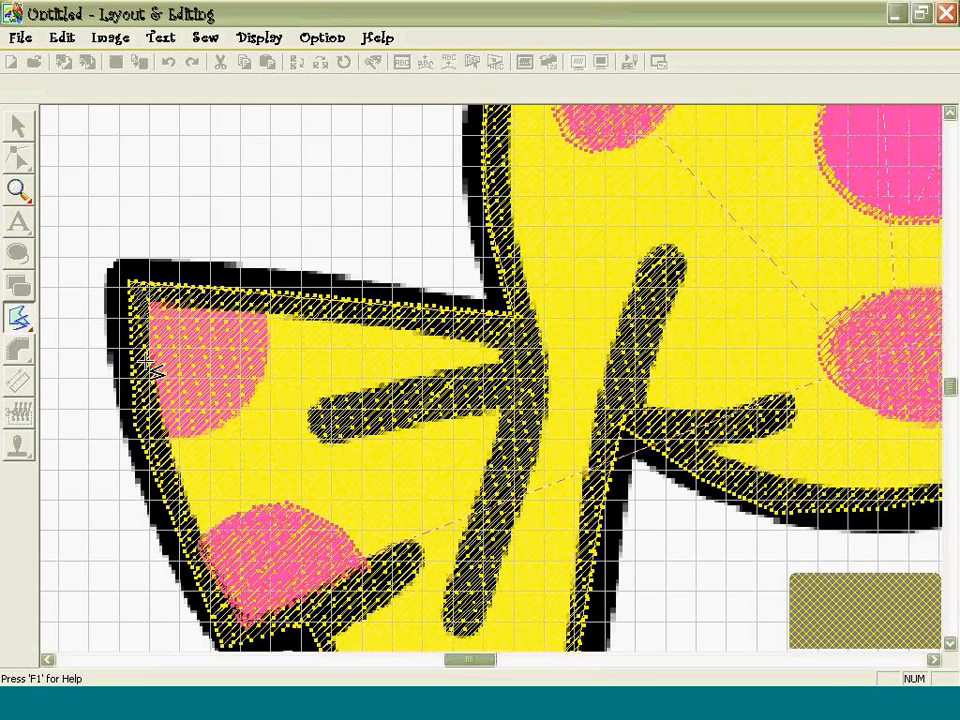
{"action": "left_click", "coordinate": [166, 438]}
{"action": "left_click", "coordinate": [200, 435]}
{"action": "left_click", "coordinate": [226, 424]}
{"action": "left_click", "coordinate": [264, 310]}
{"action": "left_click", "coordinate": [198, 309]}
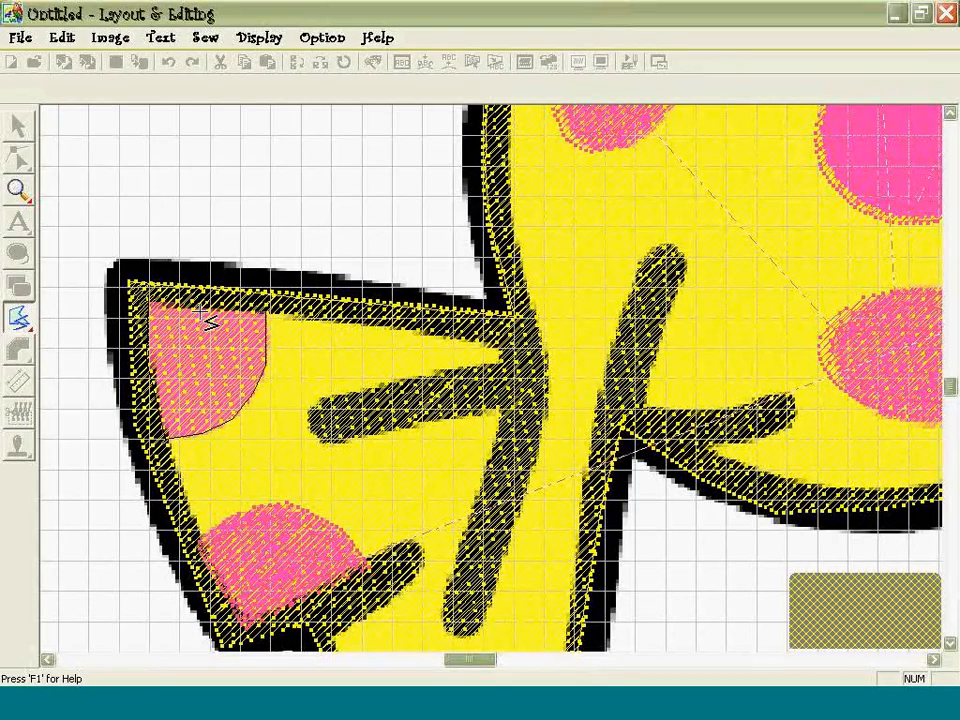
{"action": "double_click", "coordinate": [160, 303]}
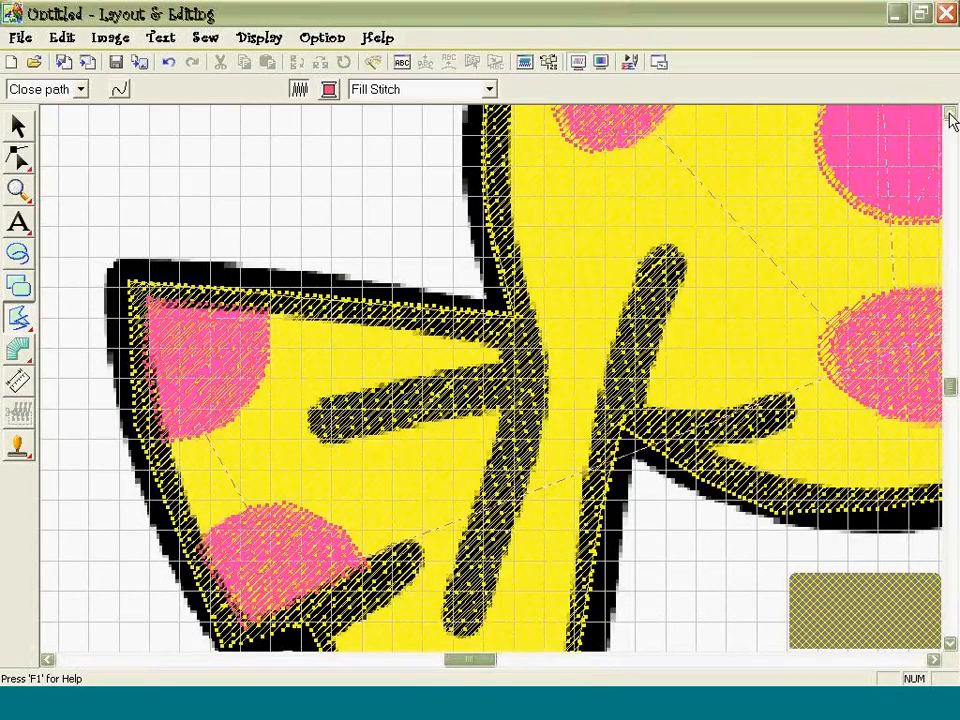
Trace a closed, fill-stitched straight-line outline around the pointed pink dot at the upper wrapper's tip.
{"action": "left_click", "coordinate": [950, 115]}
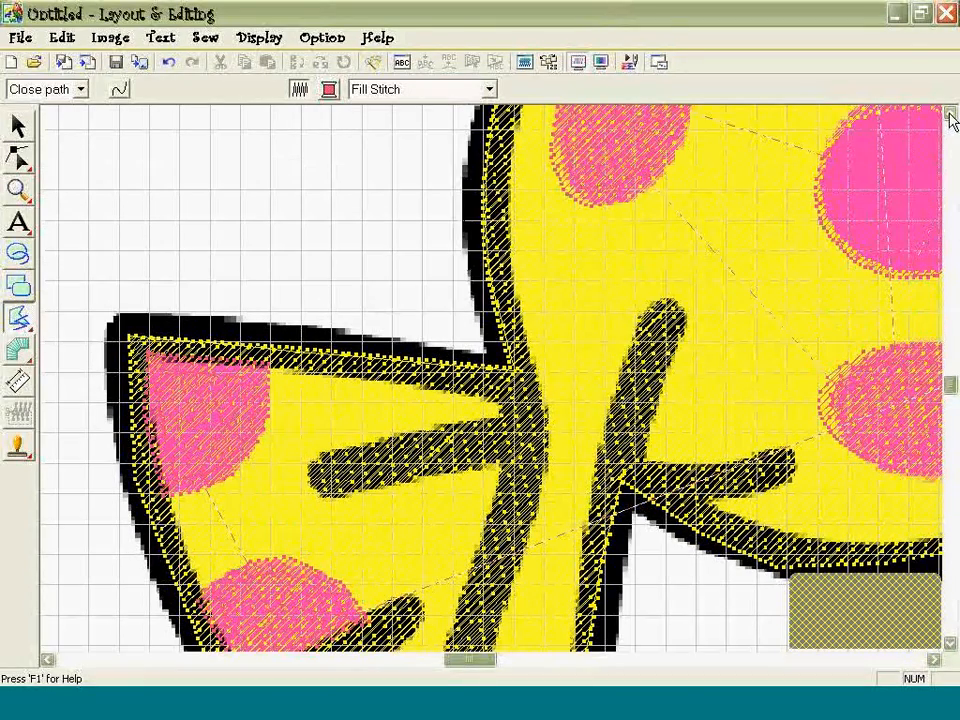
{"action": "left_click", "coordinate": [934, 659]}
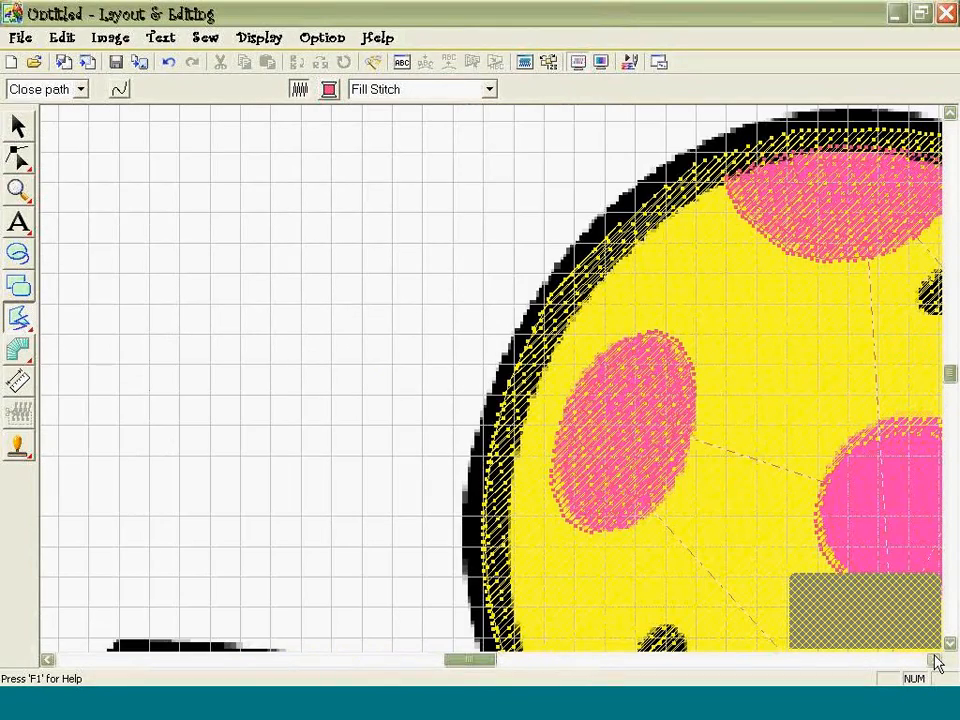
{"action": "left_click", "coordinate": [935, 660]}
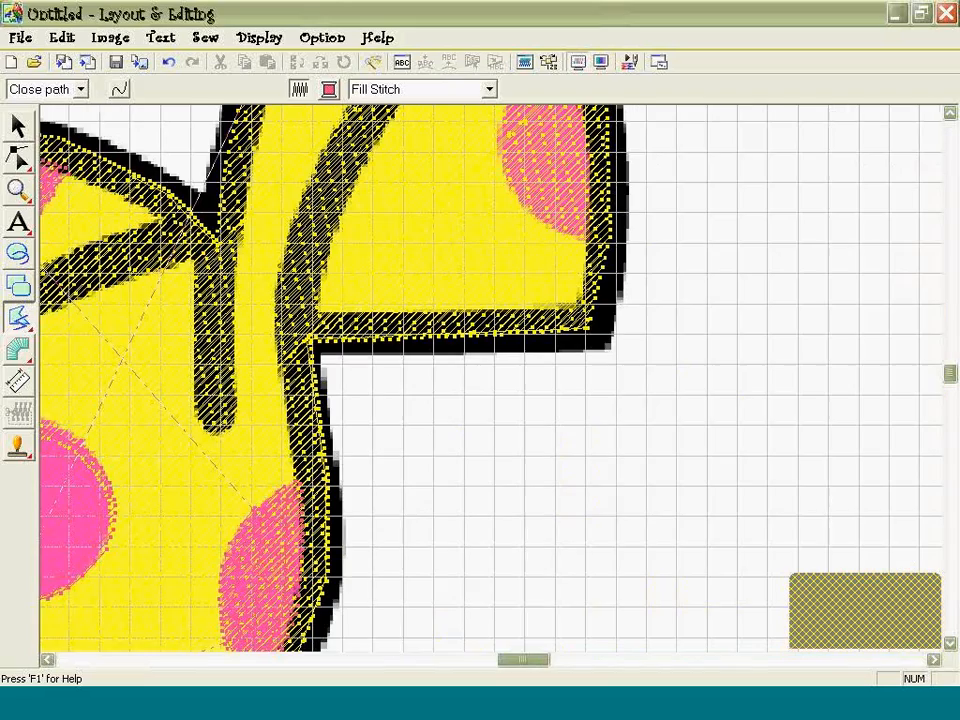
{"action": "left_click", "coordinate": [950, 115]}
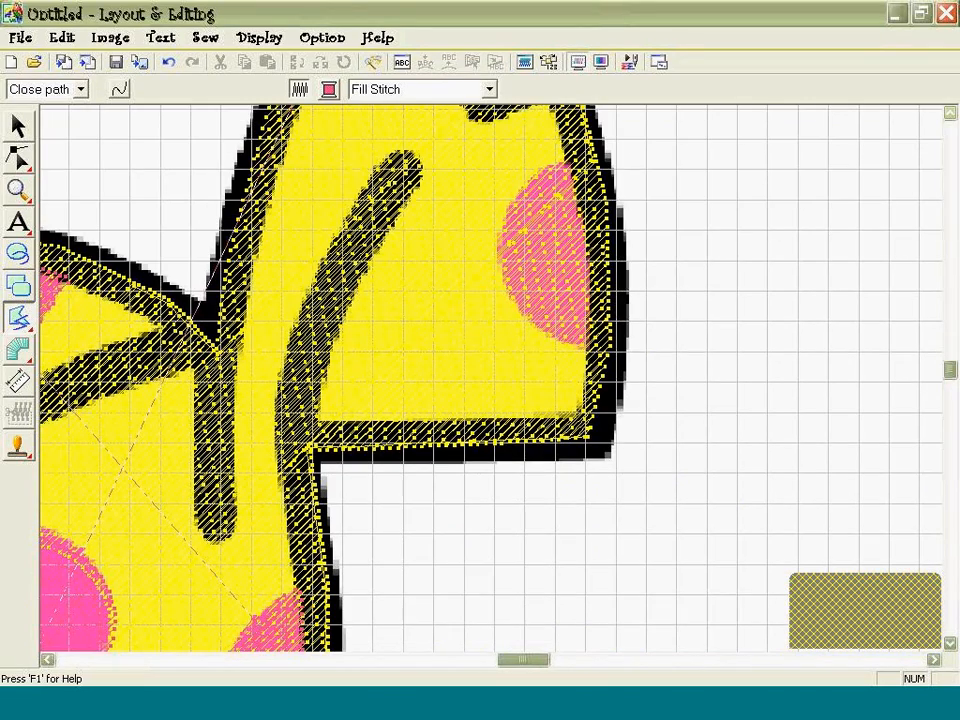
{"action": "left_click", "coordinate": [318, 215]}
{"action": "left_click", "coordinate": [304, 255]}
{"action": "left_click", "coordinate": [393, 240]}
{"action": "left_click", "coordinate": [427, 211]}
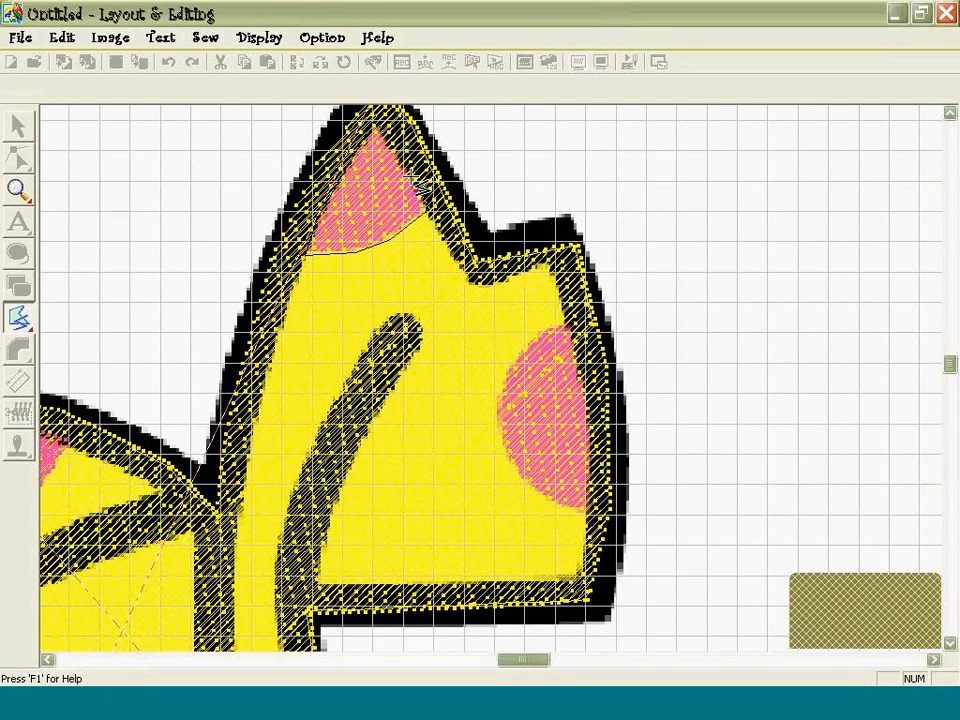
{"action": "double_click", "coordinate": [380, 133]}
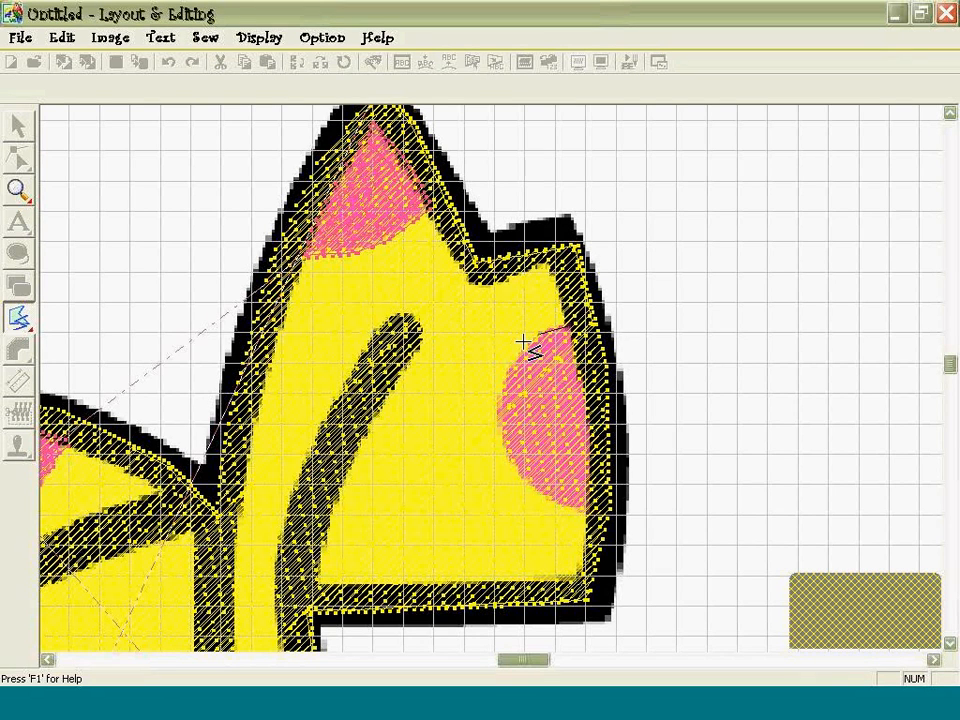
Trace a closed, fill-stitched straight-line outline around the partial pink dot at the upper wrapper's right edge.
{"action": "left_click", "coordinate": [499, 402]}
{"action": "left_click", "coordinate": [503, 449]}
{"action": "left_click", "coordinate": [588, 511]}
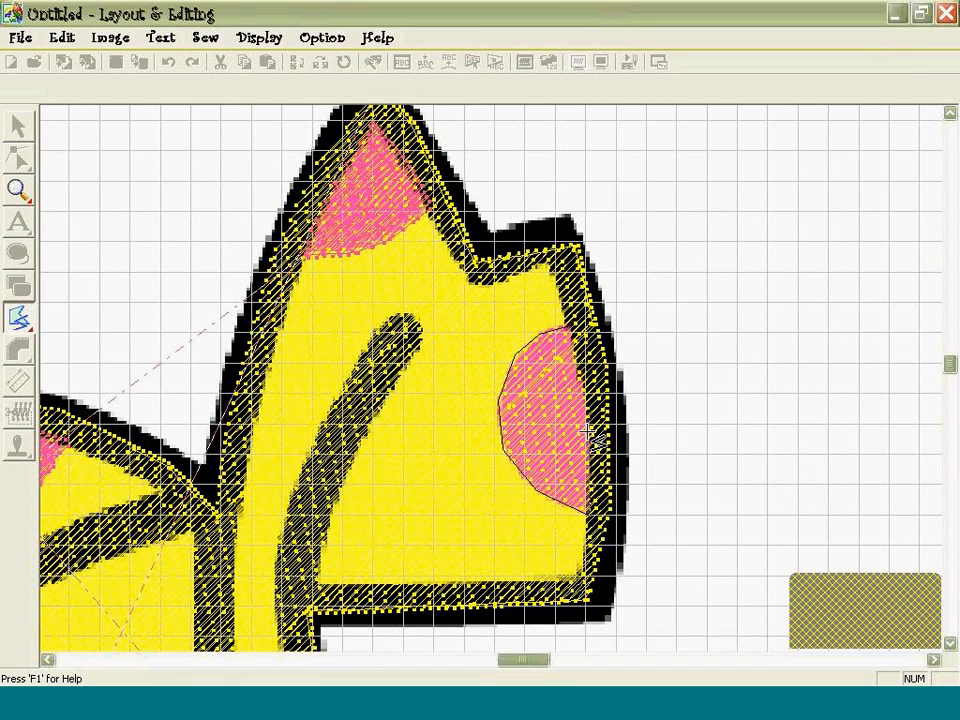
{"action": "double_click", "coordinate": [570, 347]}
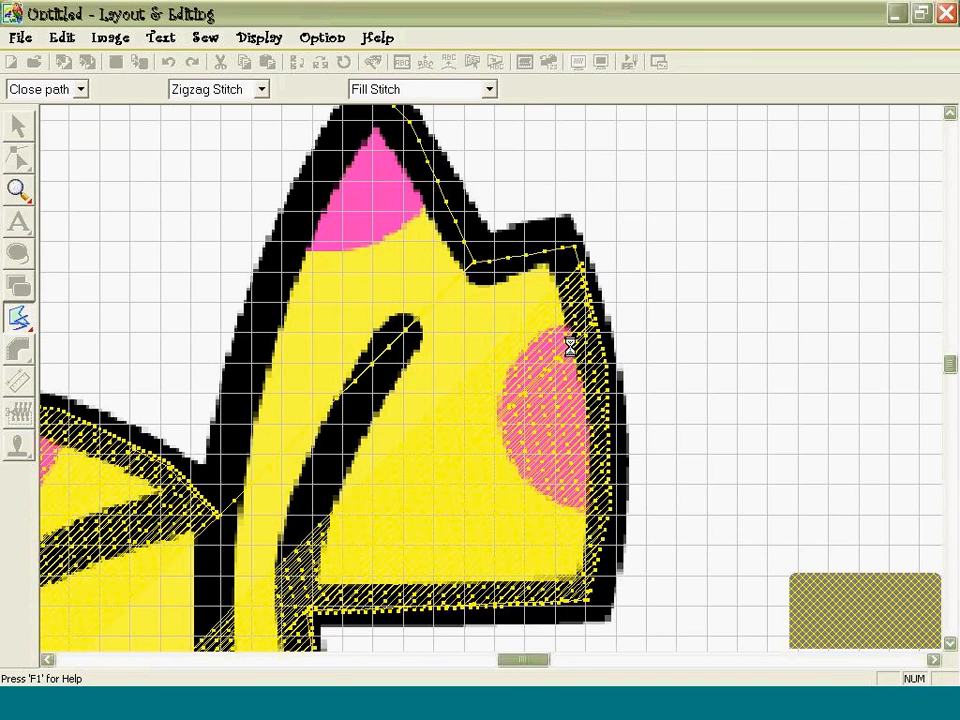
Show the whole candy at 1:1 and preview its realistic stitching.
{"action": "left_click", "coordinate": [16, 193]}
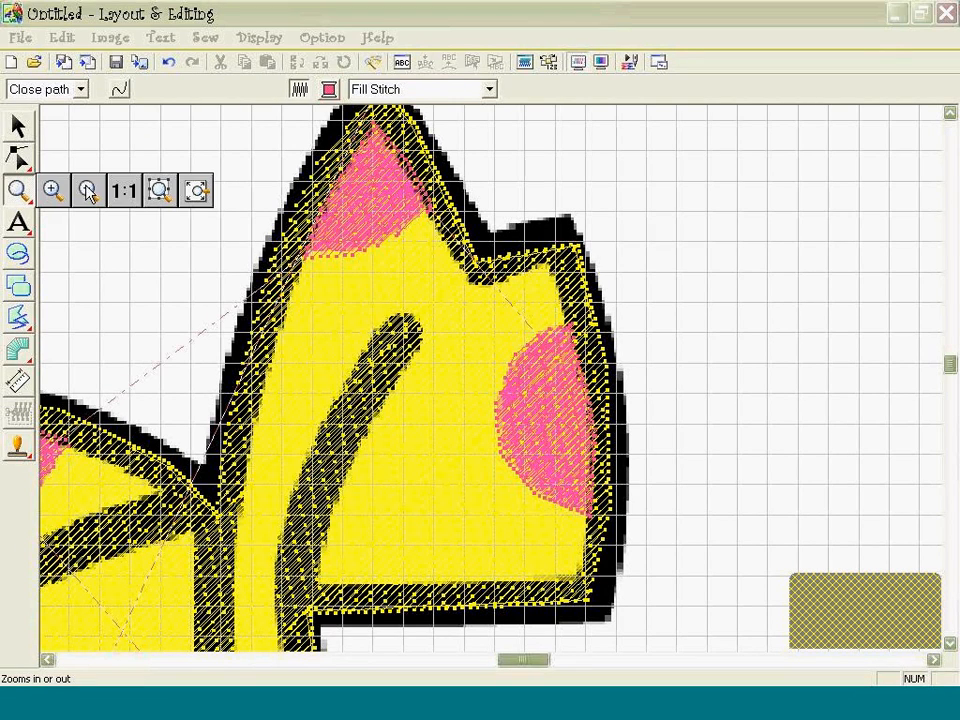
{"action": "left_click", "coordinate": [118, 193]}
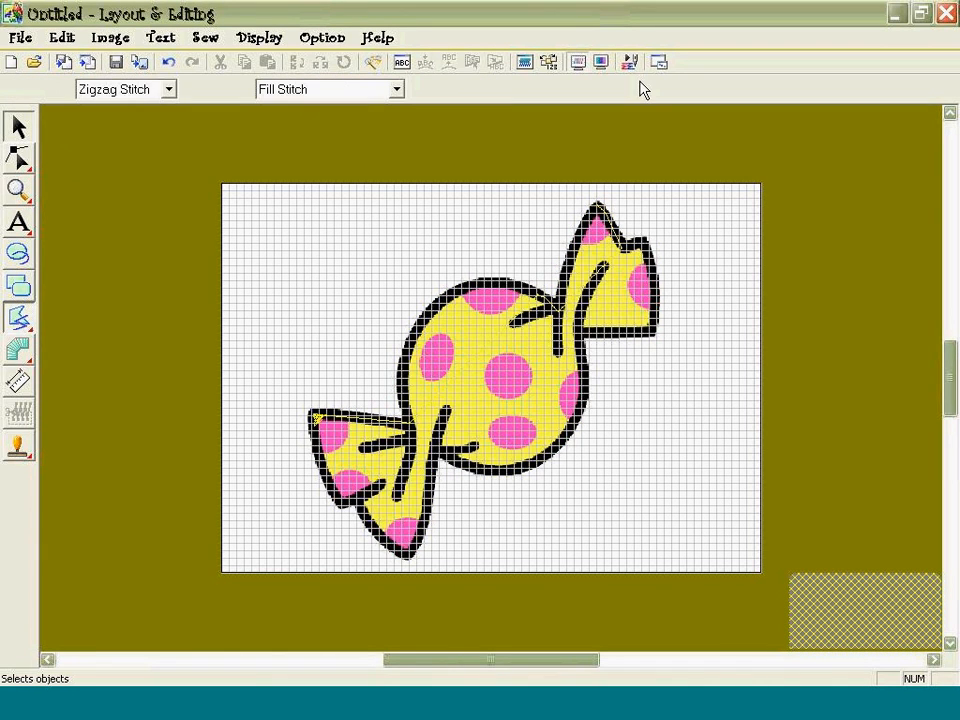
{"action": "left_click", "coordinate": [603, 62]}
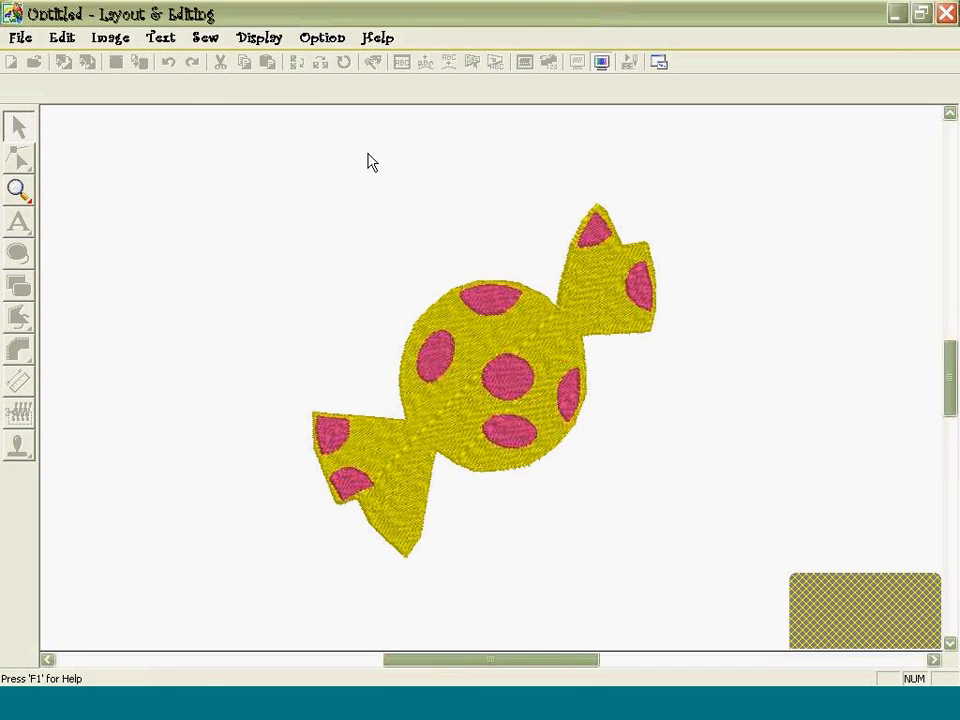
{"action": "left_click", "coordinate": [601, 63]}
Open the sewing order, expand the deep rose color group into individual dots, and check their current sequence.
{"action": "left_click", "coordinate": [208, 37]}
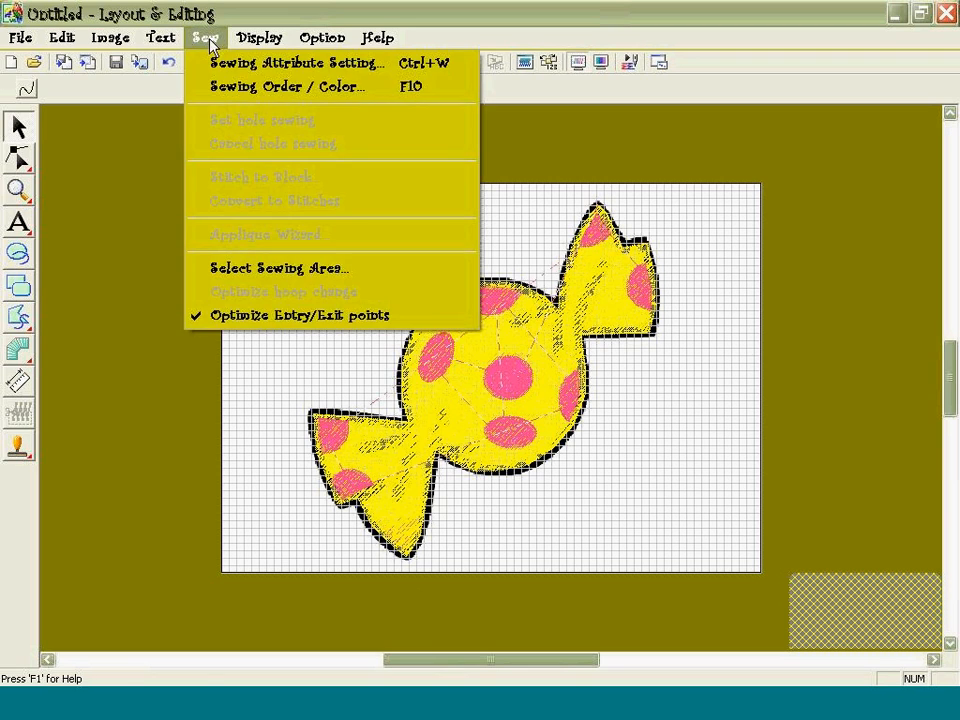
{"action": "left_click", "coordinate": [218, 89]}
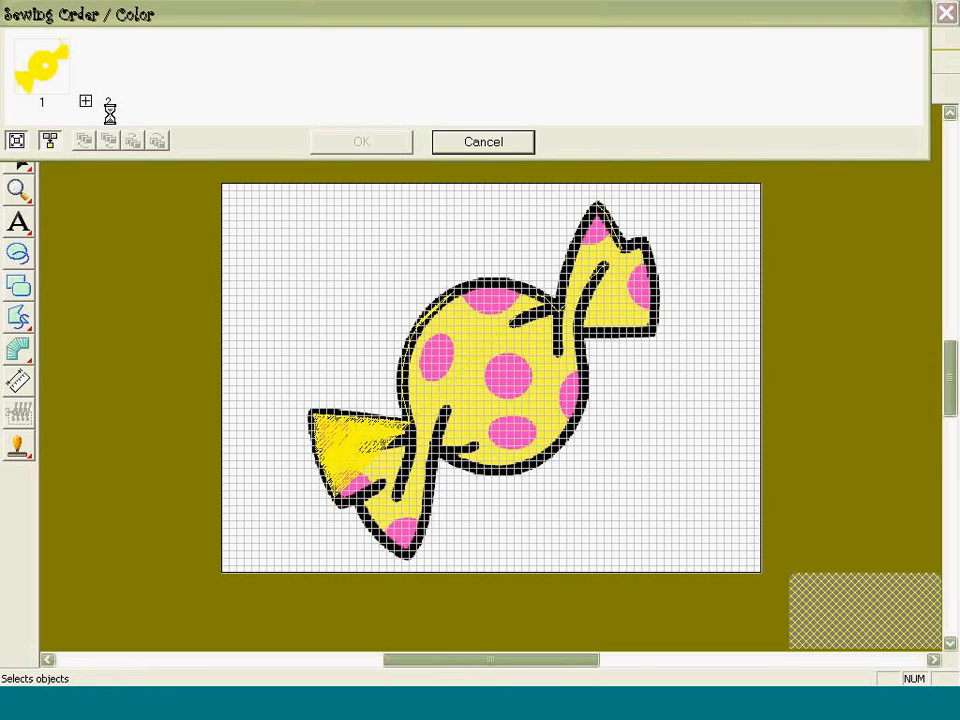
{"action": "left_click", "coordinate": [86, 102]}
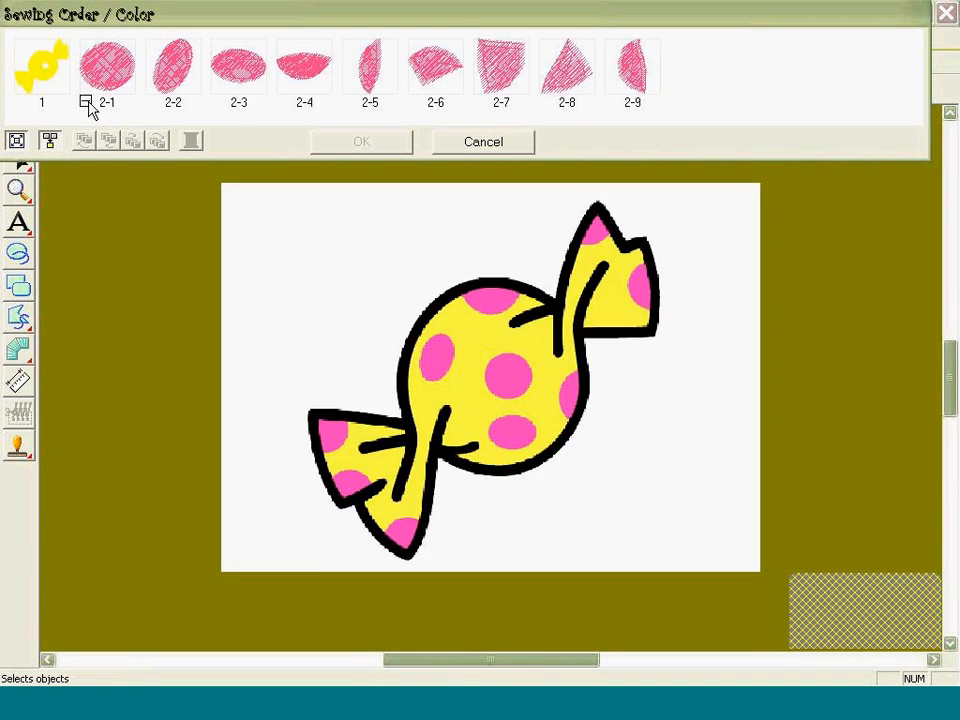
{"action": "left_click", "coordinate": [96, 84]}
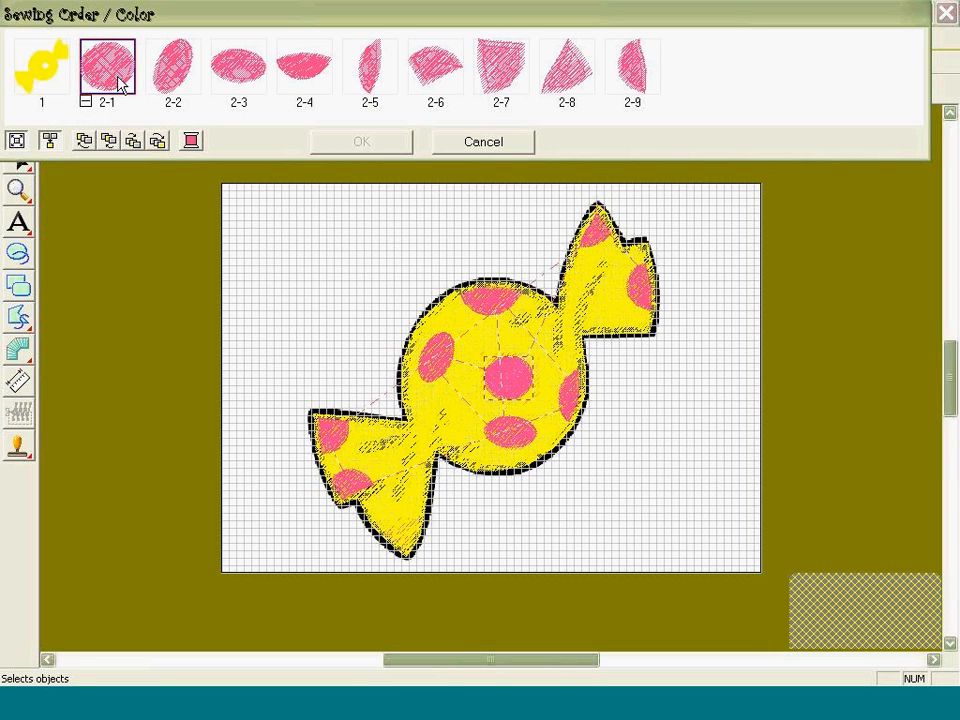
{"action": "left_click", "coordinate": [168, 88]}
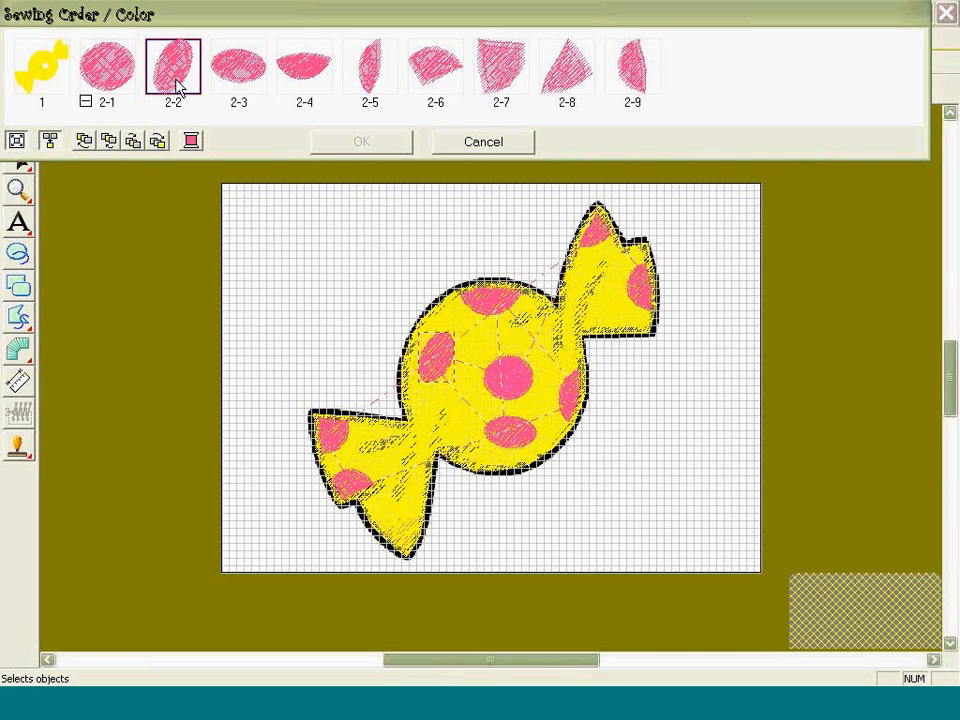
{"action": "left_click", "coordinate": [250, 88]}
{"action": "left_click", "coordinate": [357, 88]}
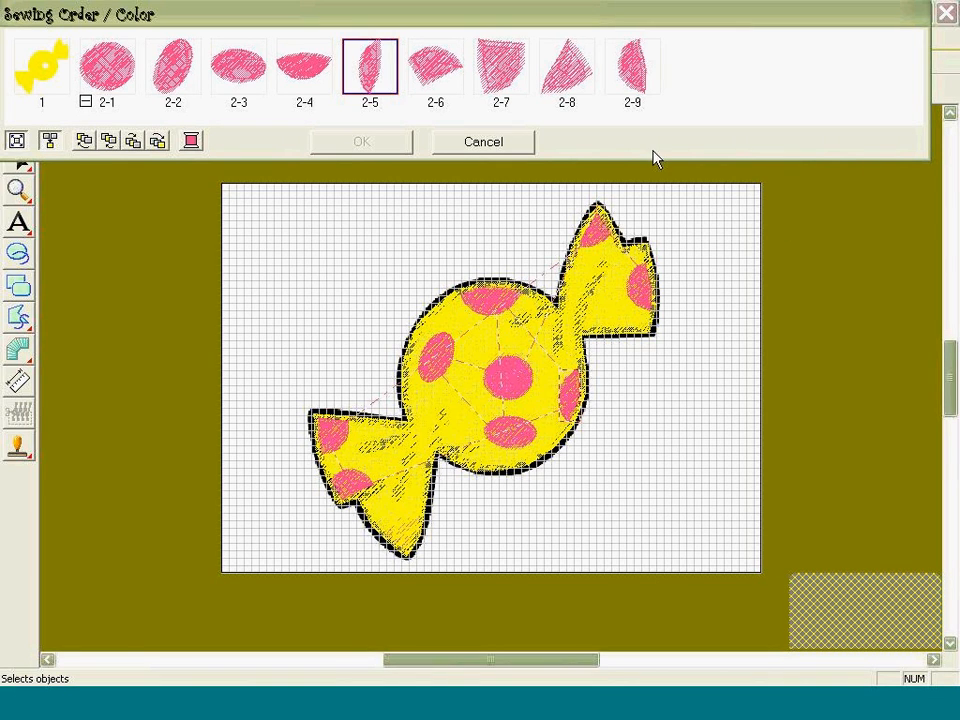
Move the upper wrapper's right-edge dot to sewing position 2-1 and its tip dot to 2-2.
{"action": "left_click", "coordinate": [638, 88]}
{"action": "left_click_drag", "start_coordinate": [640, 92], "coordinate": [100, 80]}
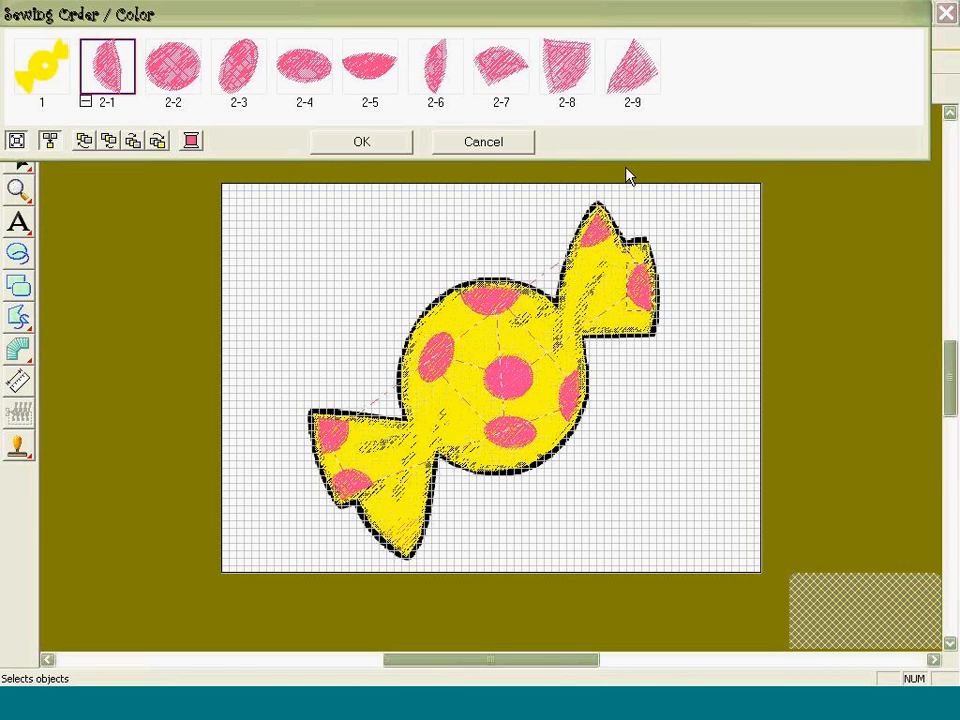
{"action": "left_click_drag", "start_coordinate": [634, 81], "coordinate": [198, 94]}
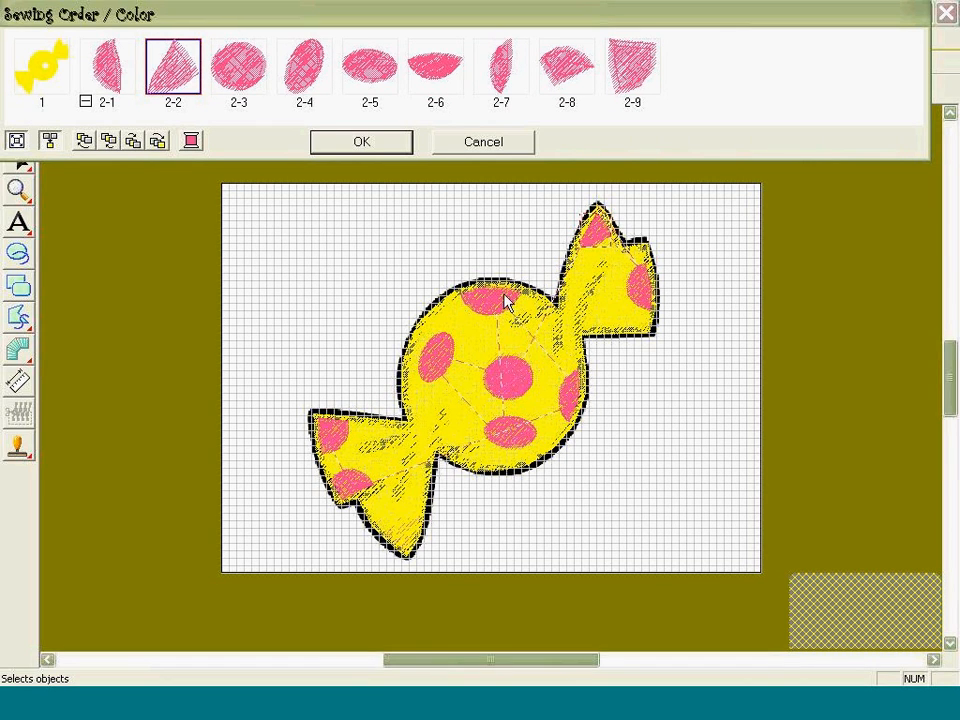
Move the ball's top-edge dot to sewing position 2-3 and its right-edge dot to 2-4.
{"action": "left_click", "coordinate": [452, 84]}
{"action": "left_click_drag", "start_coordinate": [450, 83], "coordinate": [238, 78]}
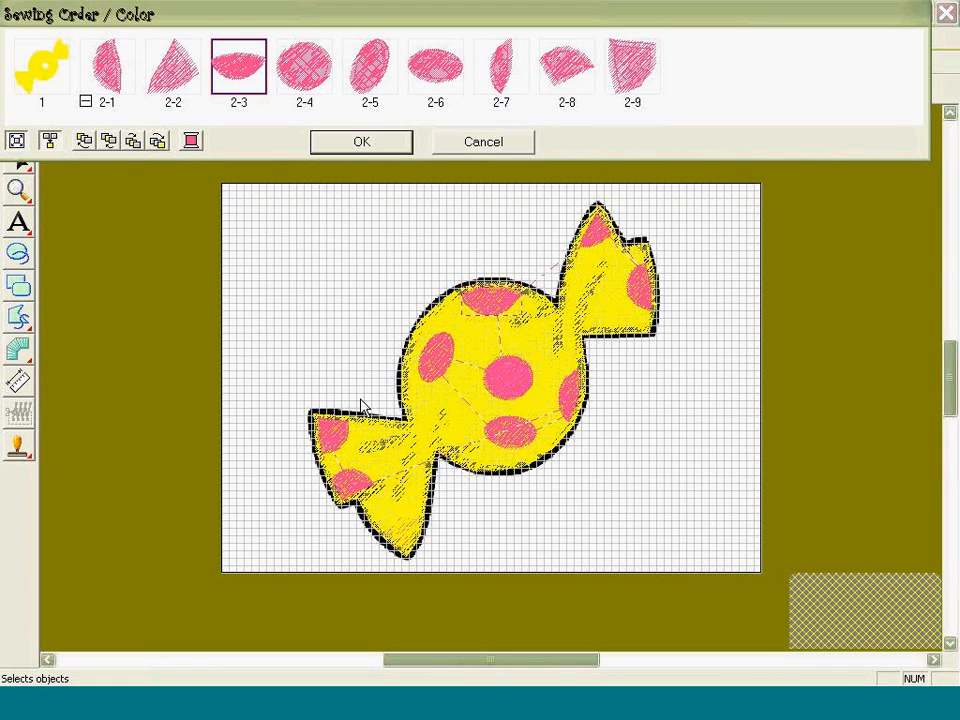
{"action": "left_click_drag", "start_coordinate": [503, 85], "coordinate": [305, 80]}
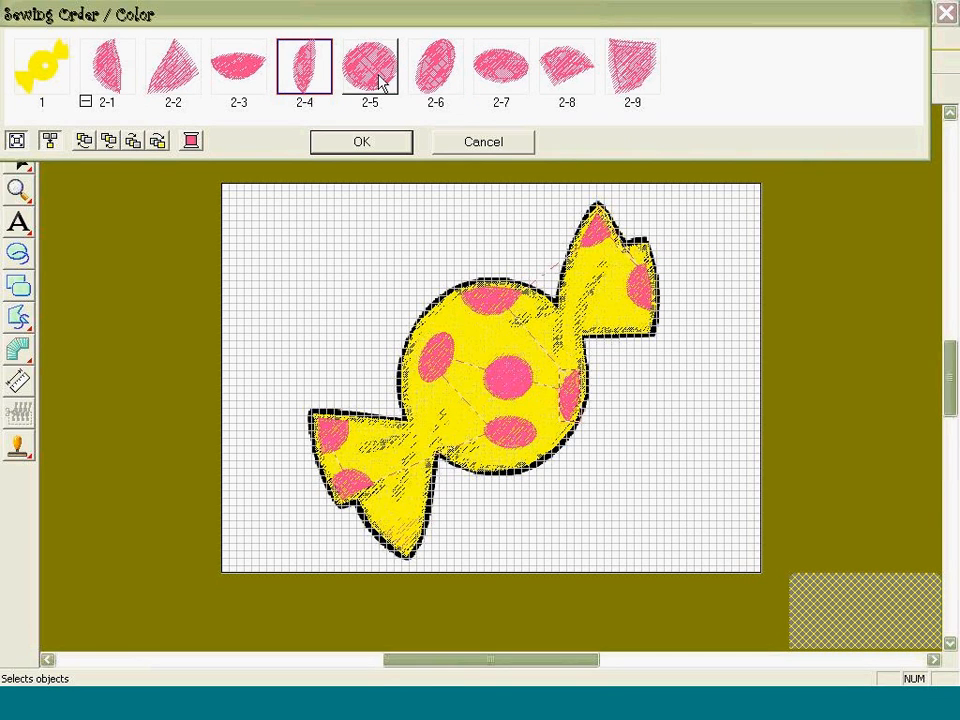
Move the ball's bottom oval to position 2-5 and the lower wrapper's upper-left corner dot to 2-8, and apply the sewing order.
{"action": "left_click", "coordinate": [493, 80]}
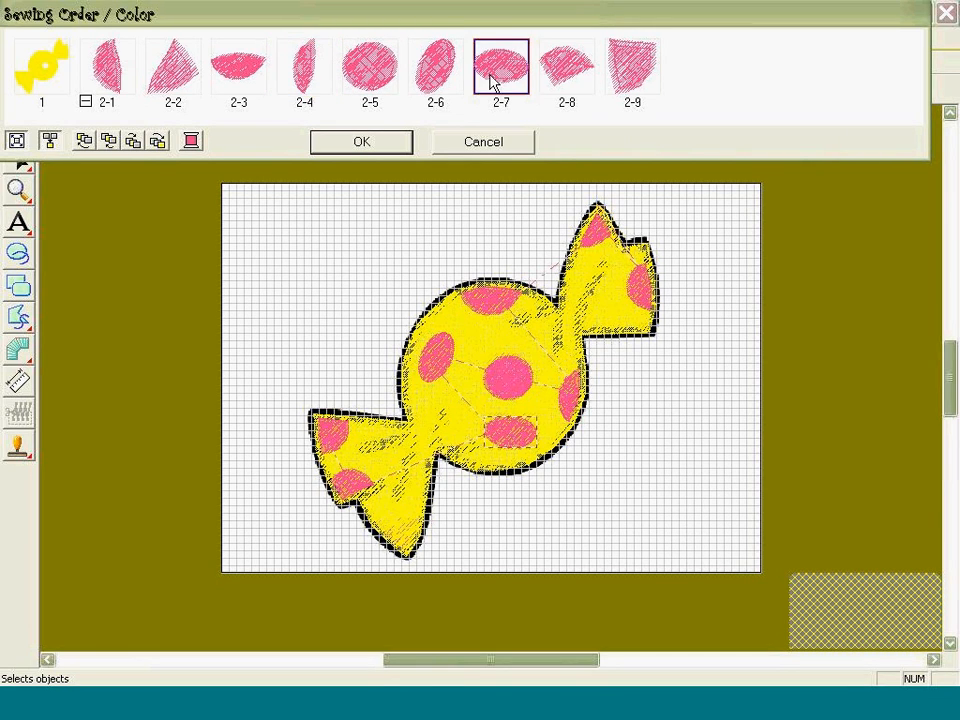
{"action": "left_click_drag", "start_coordinate": [493, 80], "coordinate": [364, 81]}
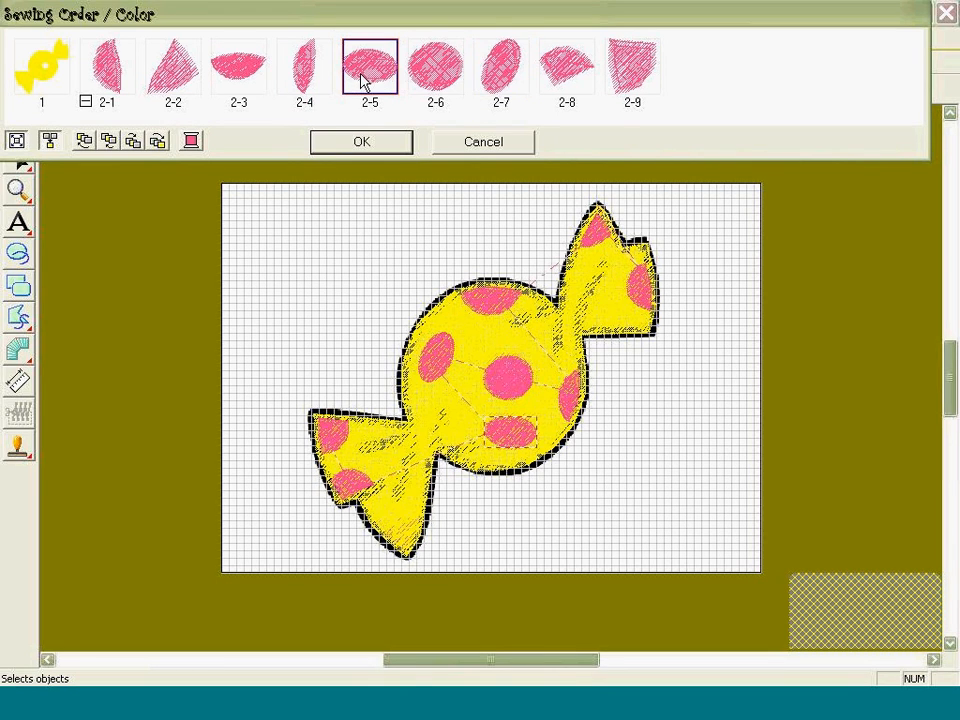
{"action": "left_click", "coordinate": [433, 88]}
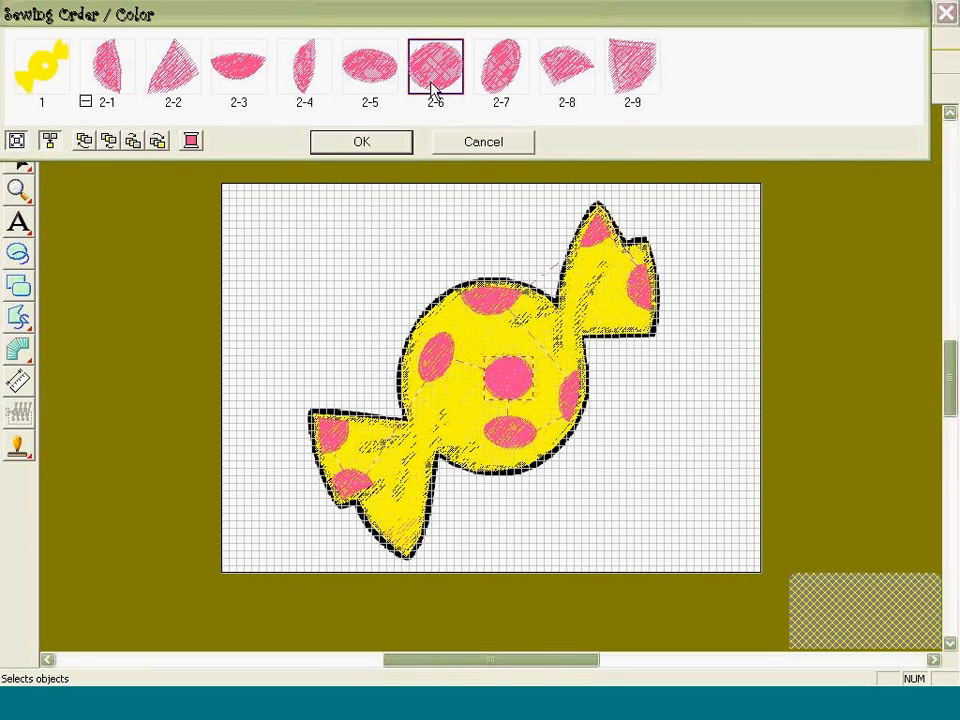
{"action": "left_click", "coordinate": [478, 88]}
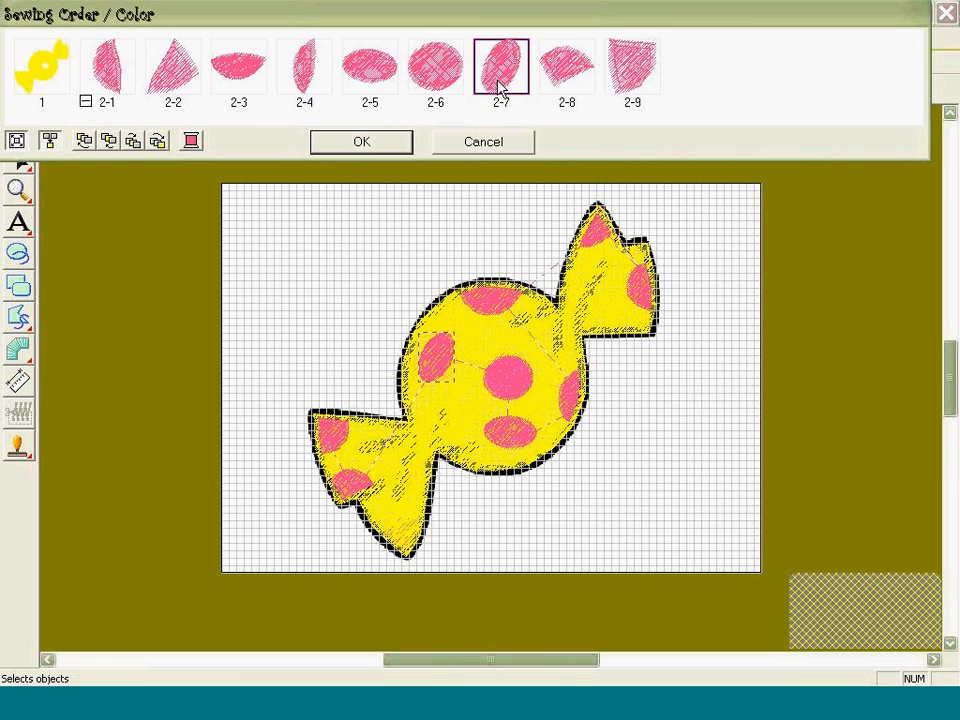
{"action": "left_click", "coordinate": [550, 88]}
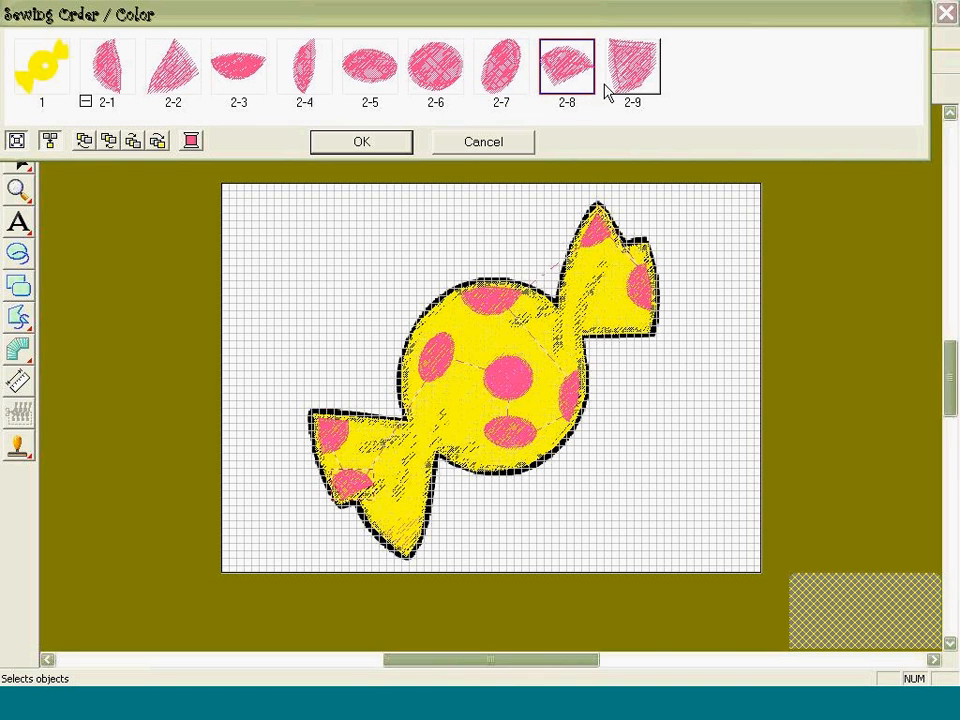
{"action": "left_click_drag", "start_coordinate": [621, 90], "coordinate": [552, 90]}
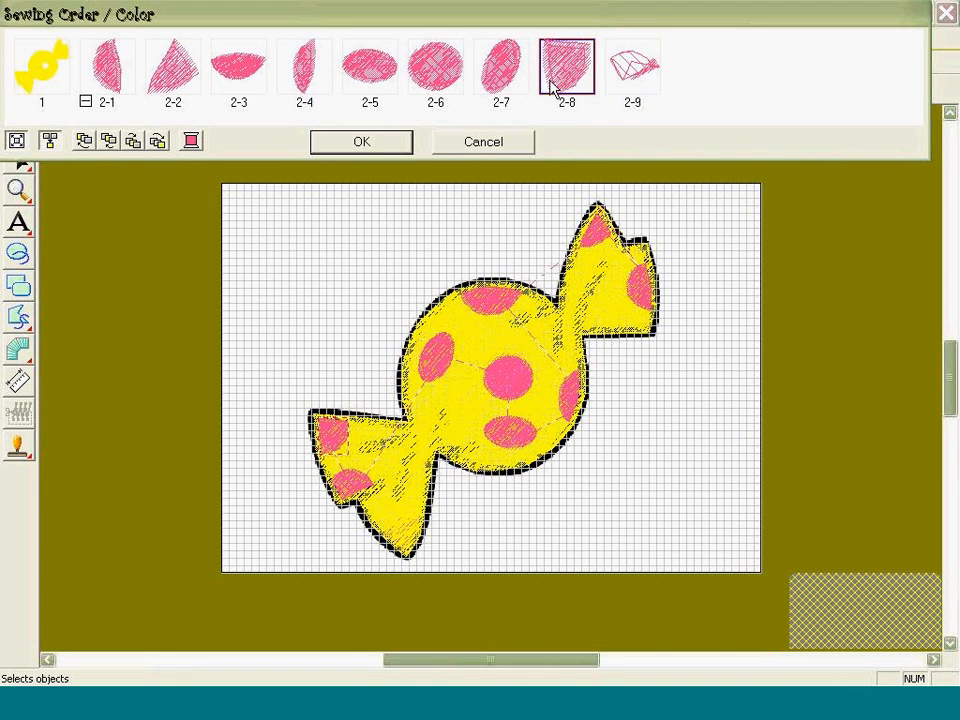
{"action": "left_click", "coordinate": [366, 142]}
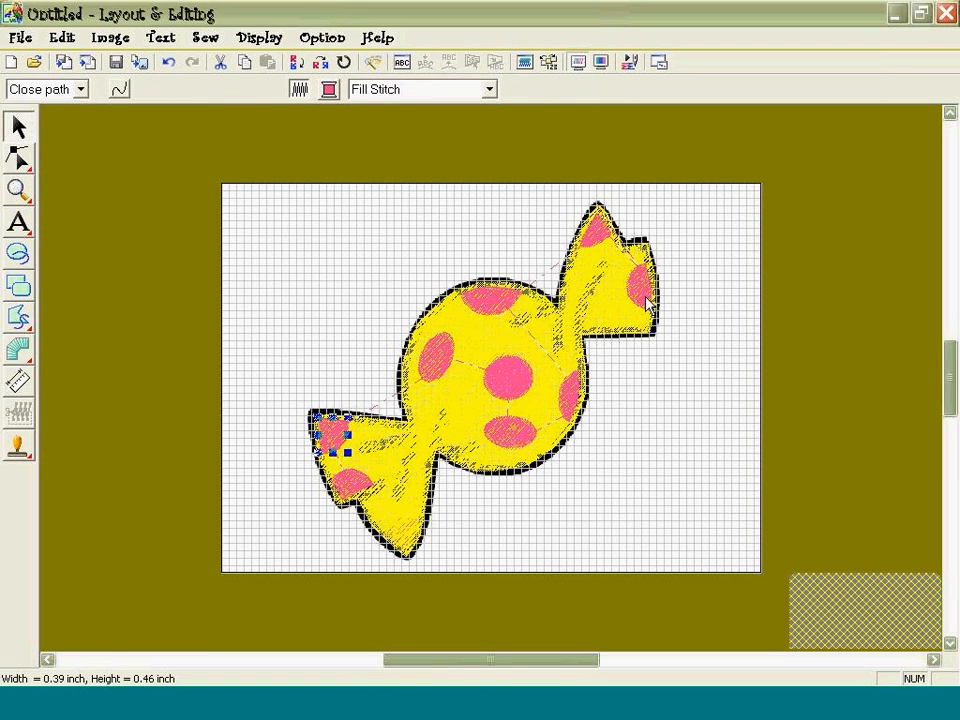
{"action": "left_click", "coordinate": [617, 246]}
{"action": "left_click", "coordinate": [600, 229]}
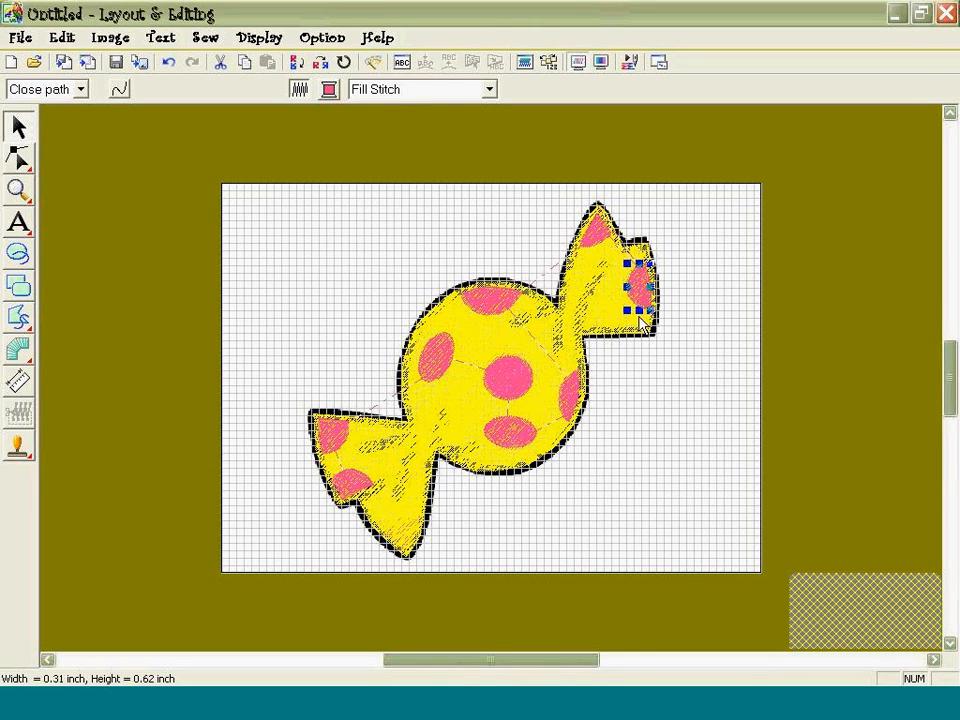
{"action": "left_click", "coordinate": [684, 421]}
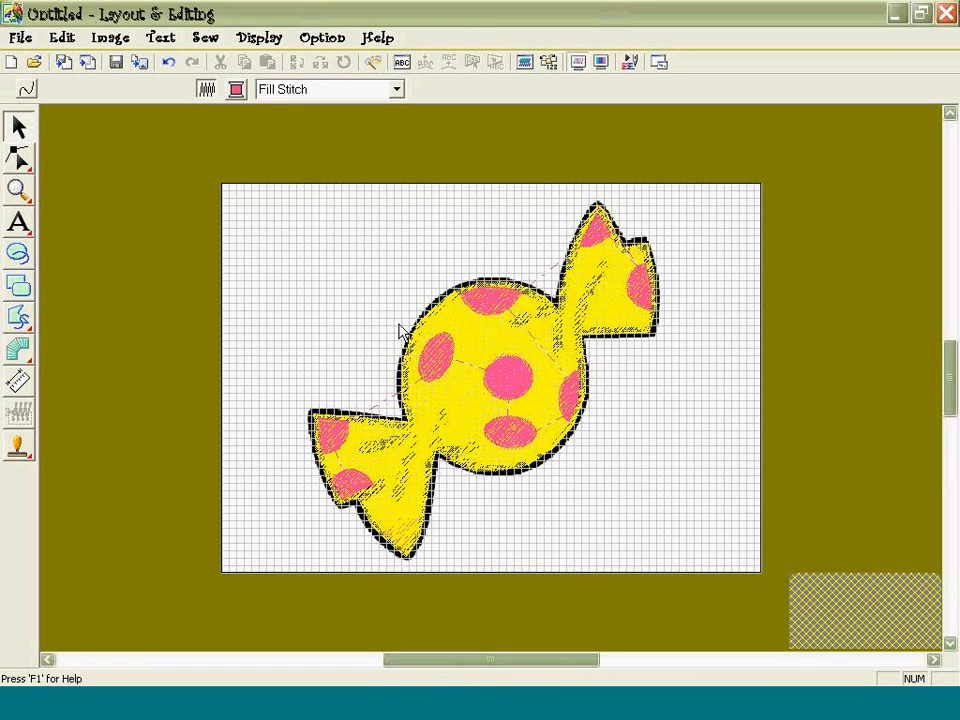
Start an open zigzag-stitch path at the upper wrapper's tip and trace its black outline through the notch and corner onto the right edge.
{"action": "left_click", "coordinate": [17, 193]}
{"action": "left_click", "coordinate": [53, 189]}
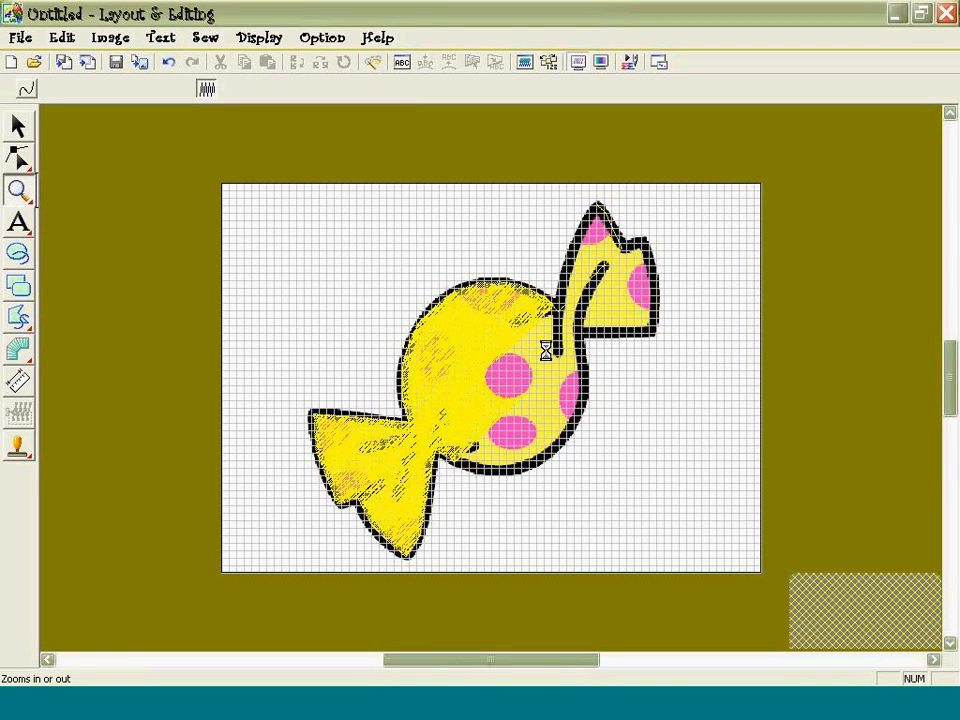
{"action": "left_click", "coordinate": [546, 350]}
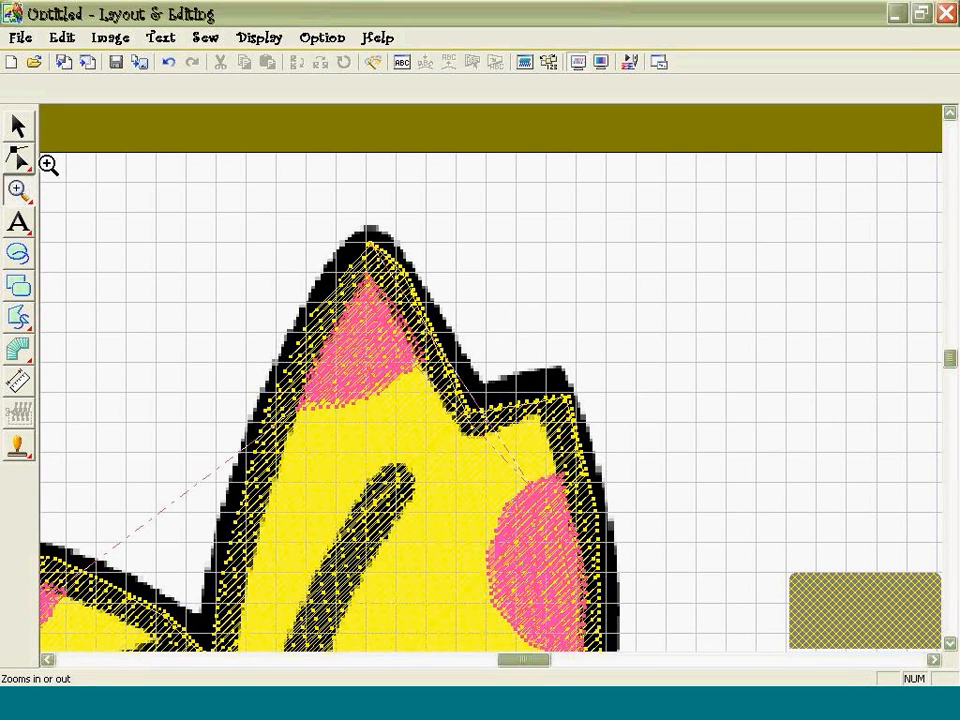
{"action": "left_click_drag", "start_coordinate": [15, 320], "coordinate": [55, 322]}
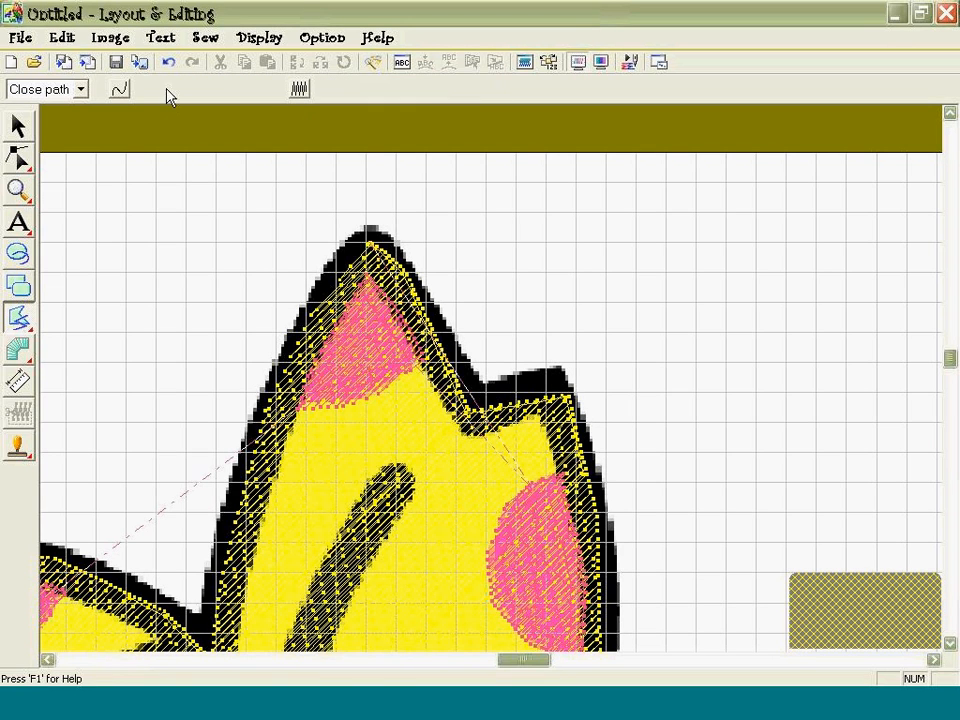
{"action": "left_click", "coordinate": [82, 90]}
{"action": "left_click", "coordinate": [40, 109]}
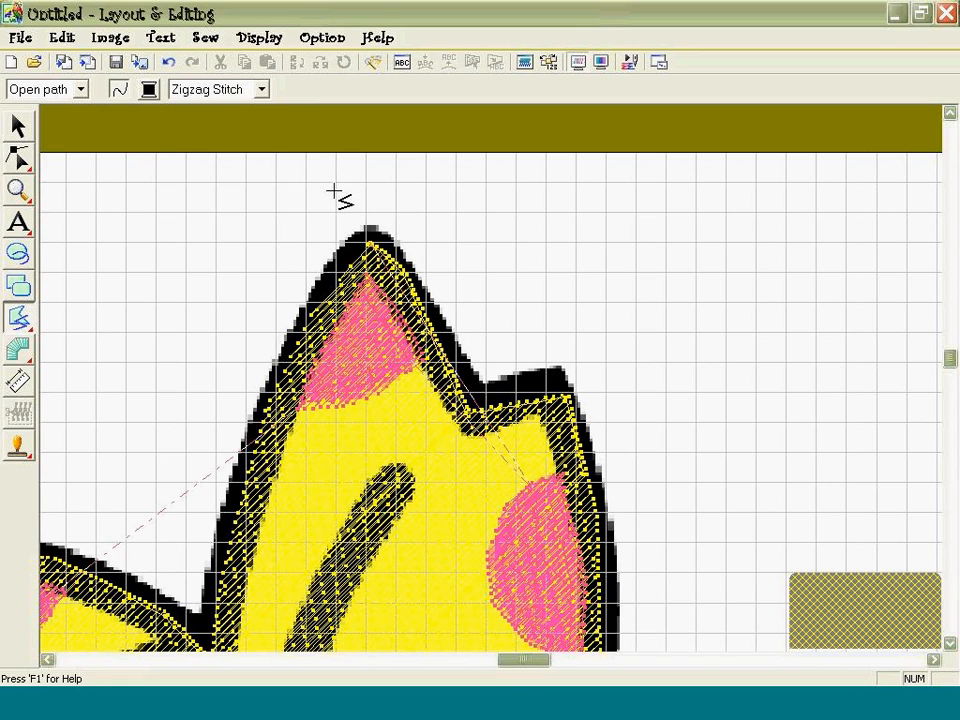
{"action": "left_click", "coordinate": [368, 243]}
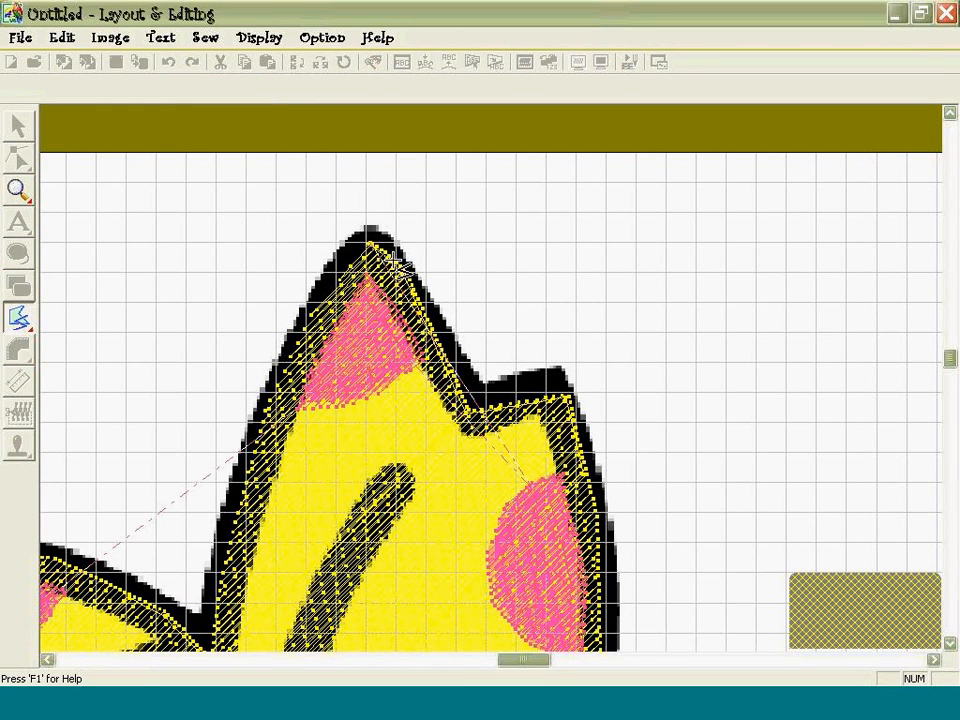
{"action": "left_click", "coordinate": [429, 326]}
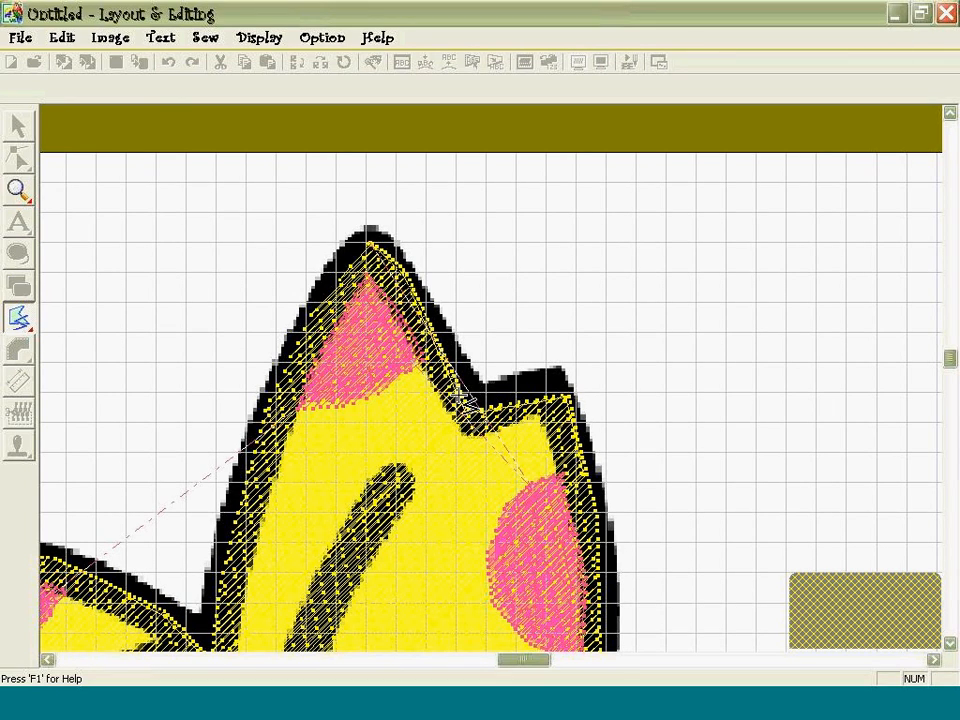
{"action": "left_click", "coordinate": [471, 416]}
{"action": "left_click", "coordinate": [562, 399]}
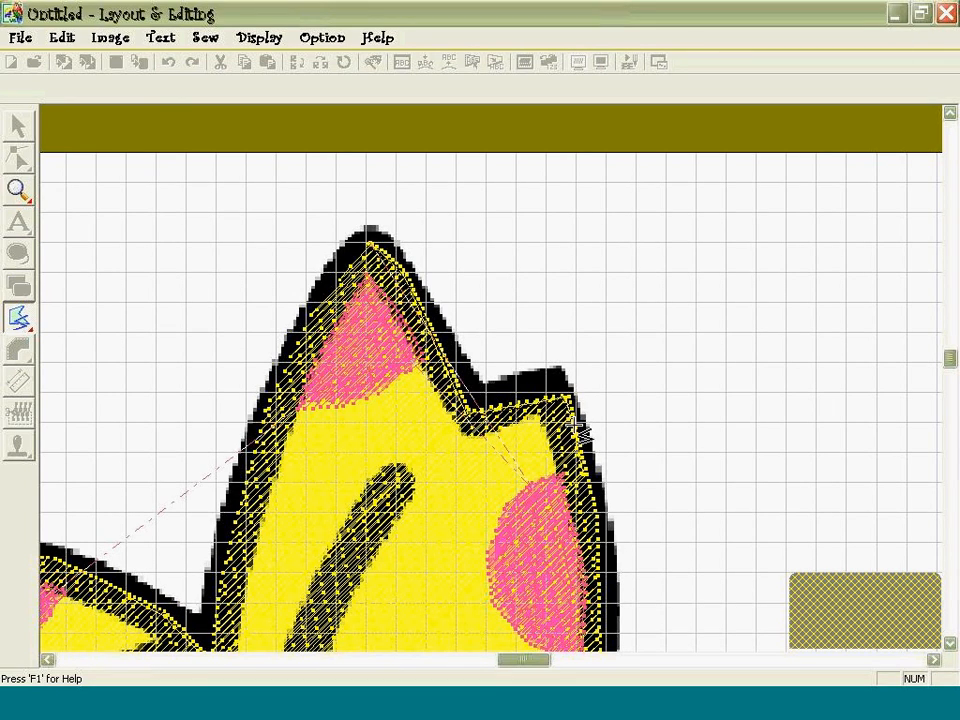
{"action": "left_click", "coordinate": [602, 527]}
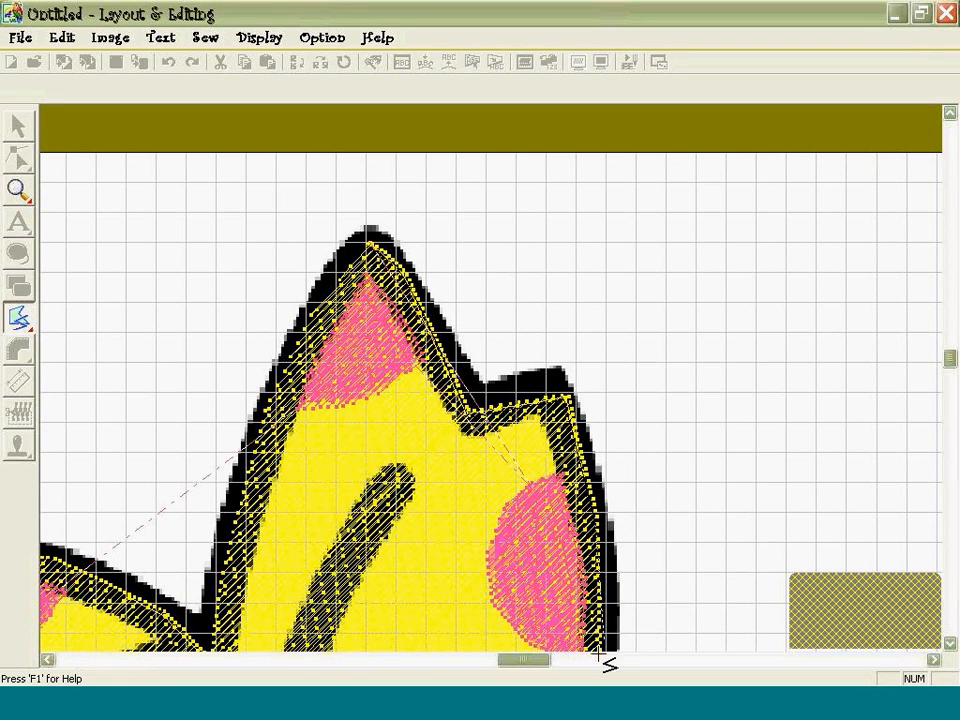
Continue the path down the upper wrapper's right edge and along its bottom edge to the inner corner, and finish it.
{"action": "left_click", "coordinate": [950, 645]}
{"action": "left_click", "coordinate": [950, 645]}
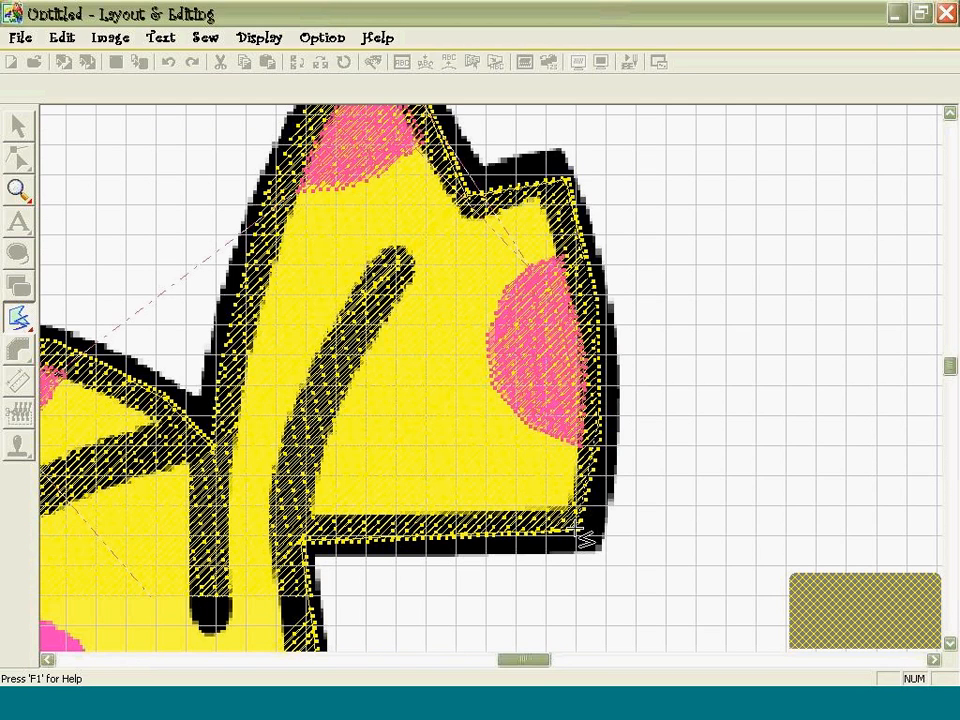
{"action": "left_click", "coordinate": [291, 538]}
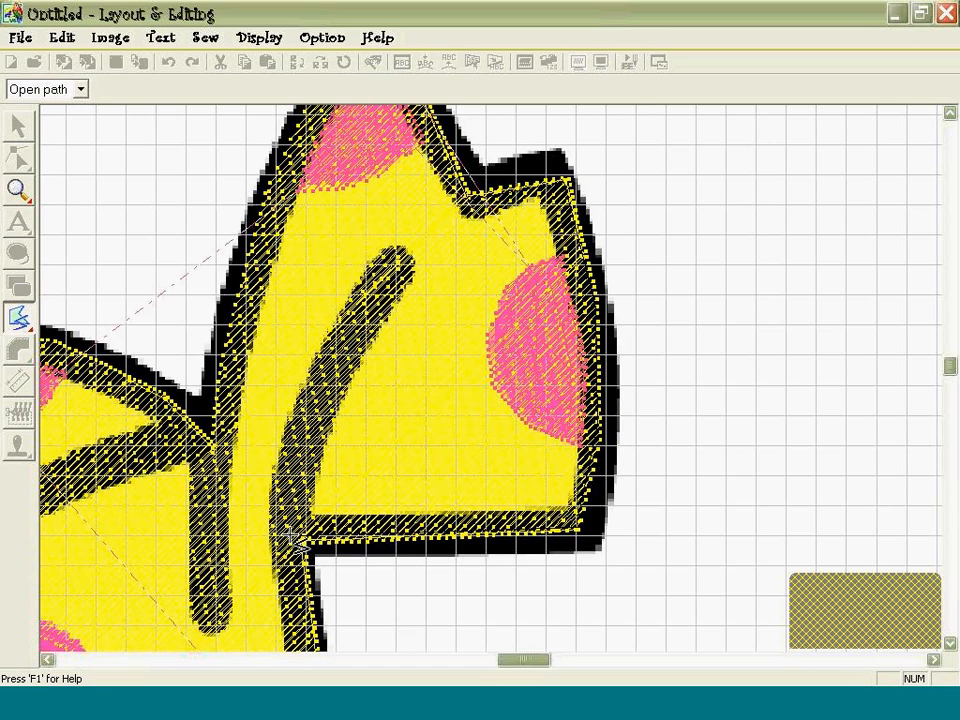
{"action": "double_click", "coordinate": [400, 262]}
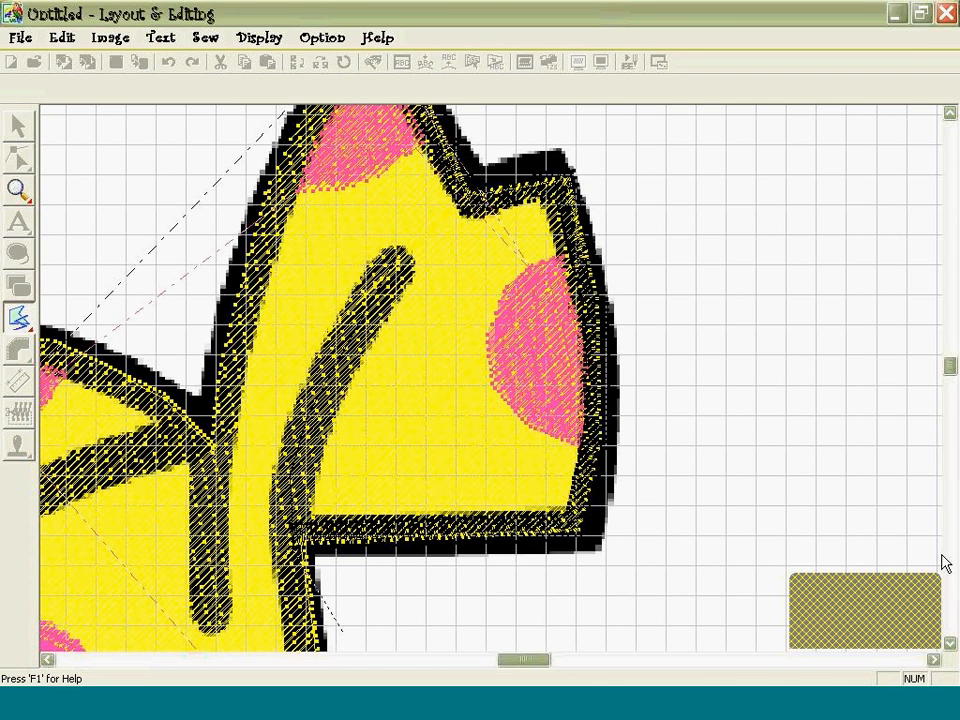
Trace the ball's right and bottom outline as an open zigzag path, ending at the tip of the short crease above the lower wrapper.
{"action": "left_click", "coordinate": [950, 646]}
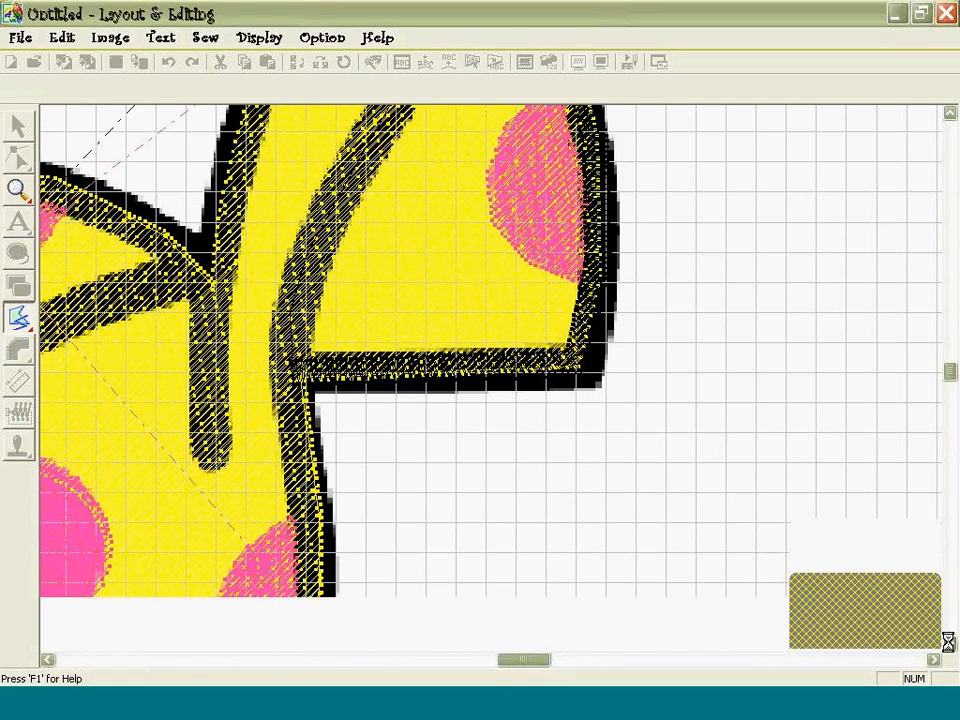
{"action": "left_click", "coordinate": [950, 644]}
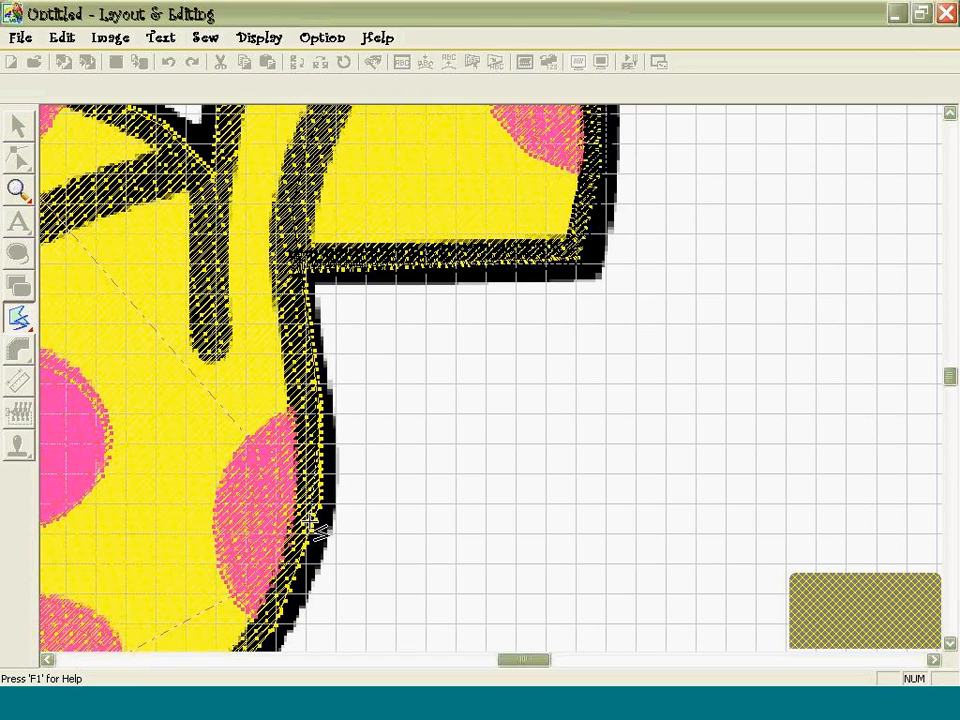
{"action": "left_click", "coordinate": [283, 622]}
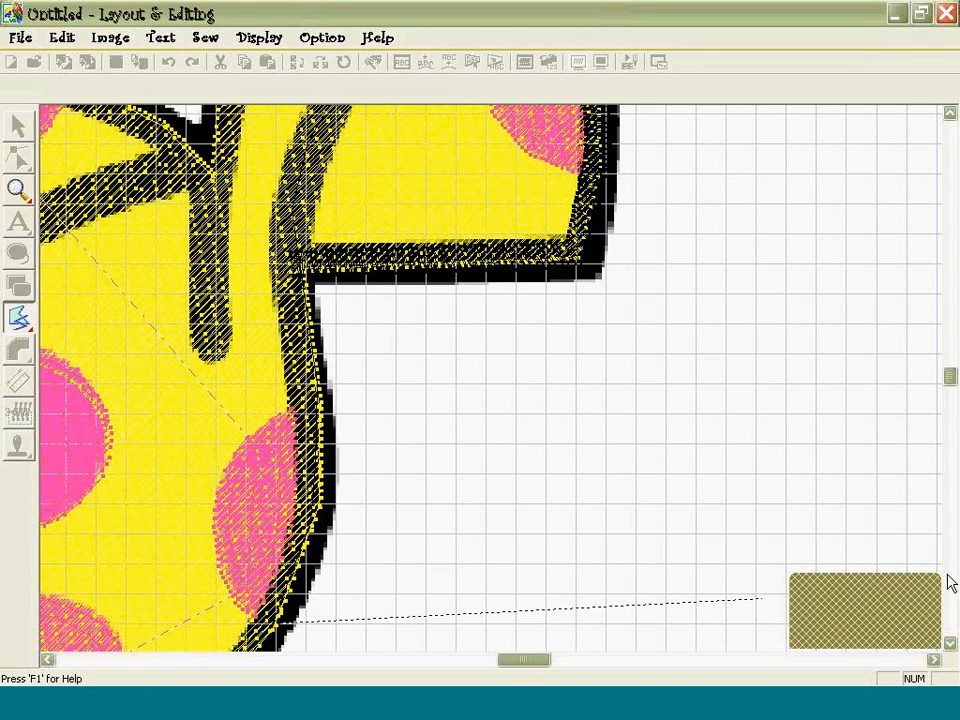
{"action": "left_click", "coordinate": [950, 644]}
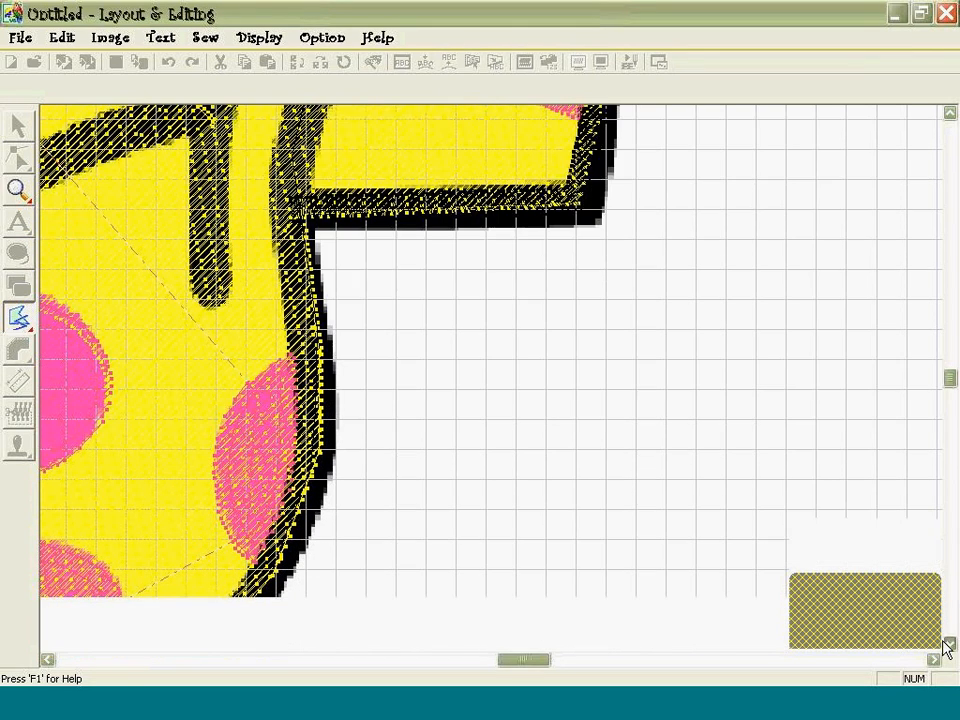
{"action": "left_click", "coordinate": [950, 644]}
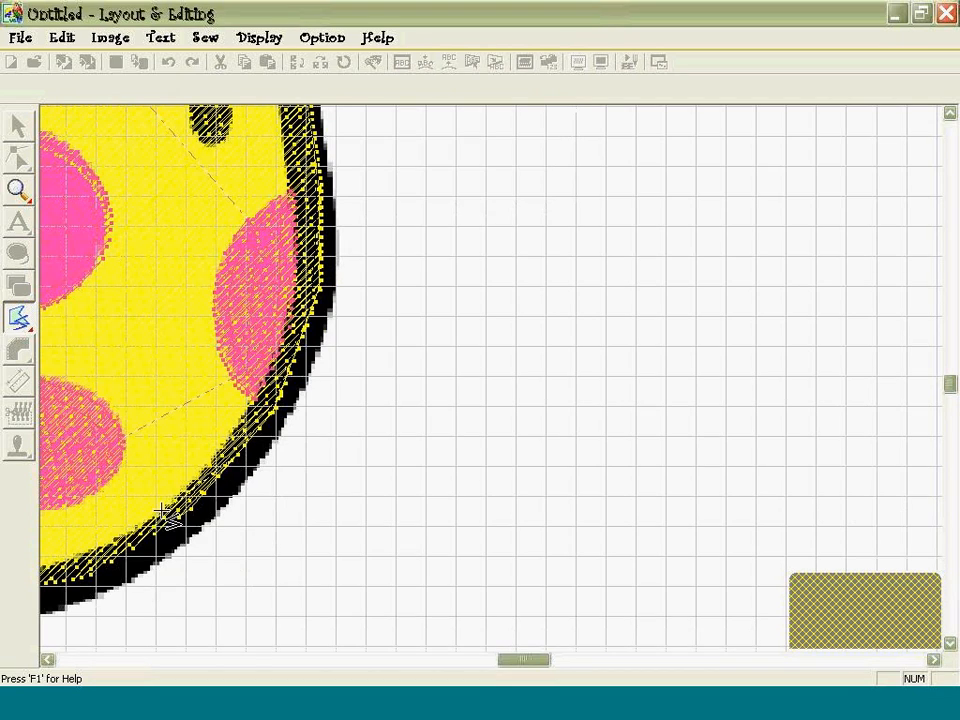
{"action": "left_click", "coordinate": [79, 579]}
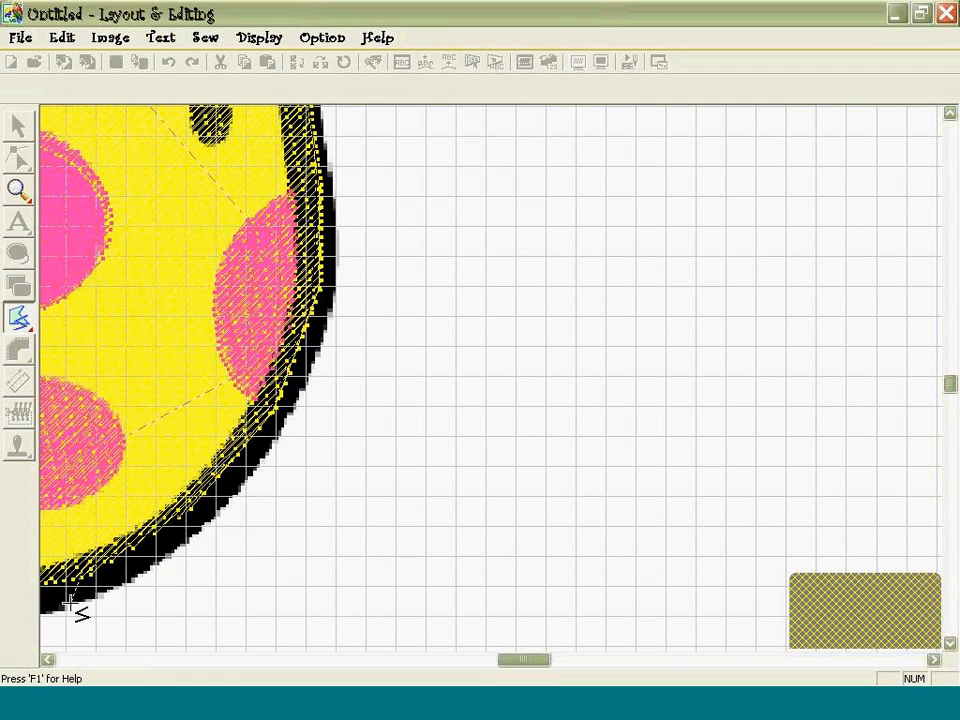
{"action": "left_click", "coordinate": [47, 661]}
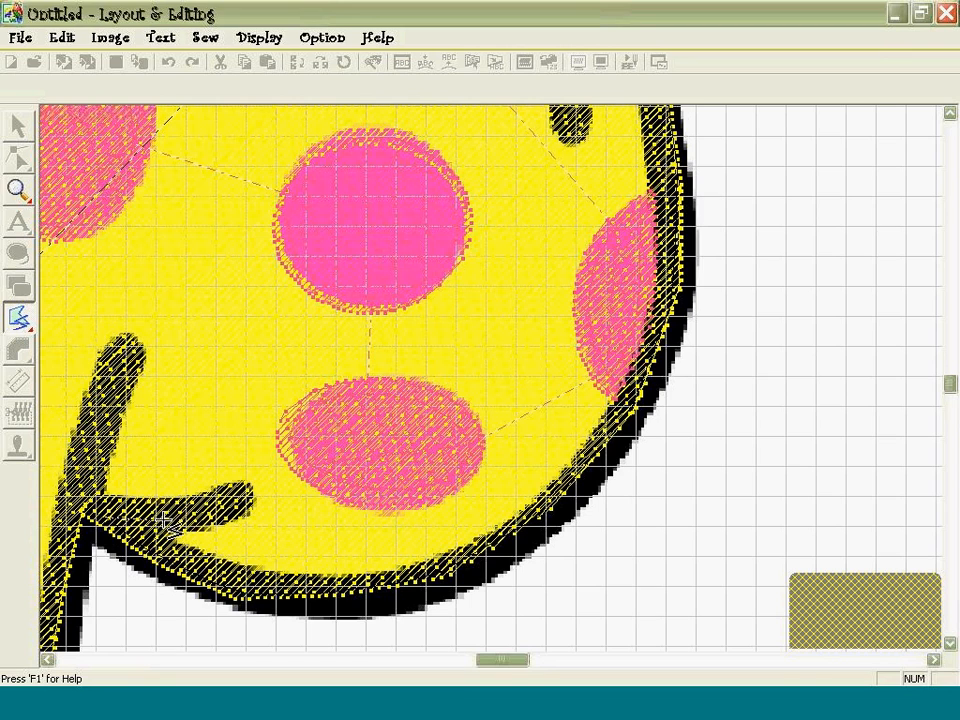
{"action": "left_click", "coordinate": [250, 492]}
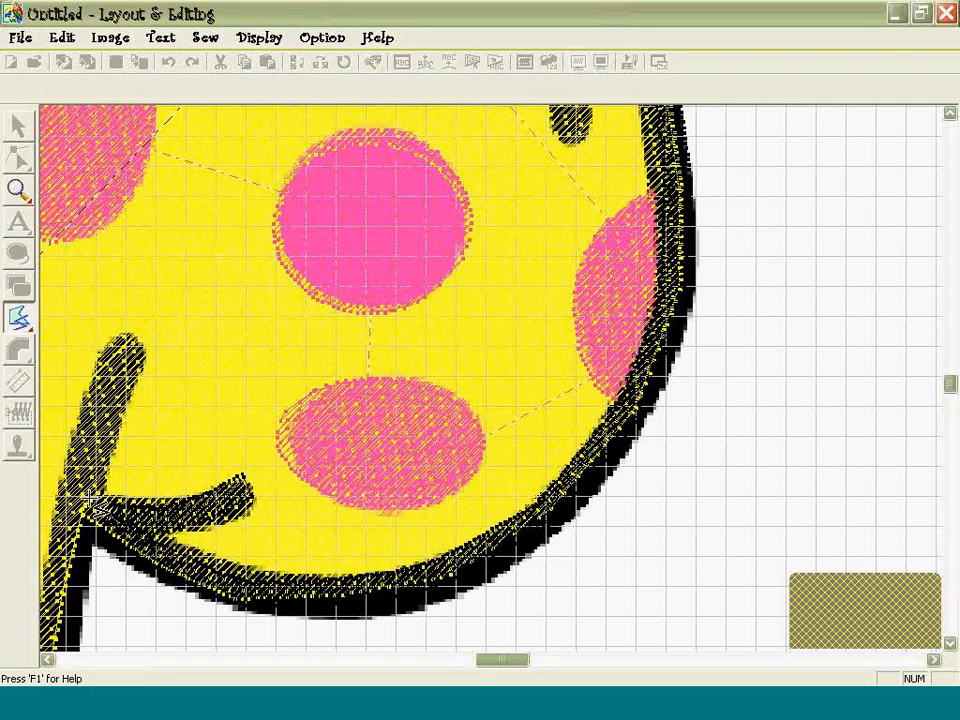
Trace an open zigzag path from the ball's lower crease down the lower wrapper's right edge, around its tip and into the notch crease.
{"action": "left_click", "coordinate": [127, 343]}
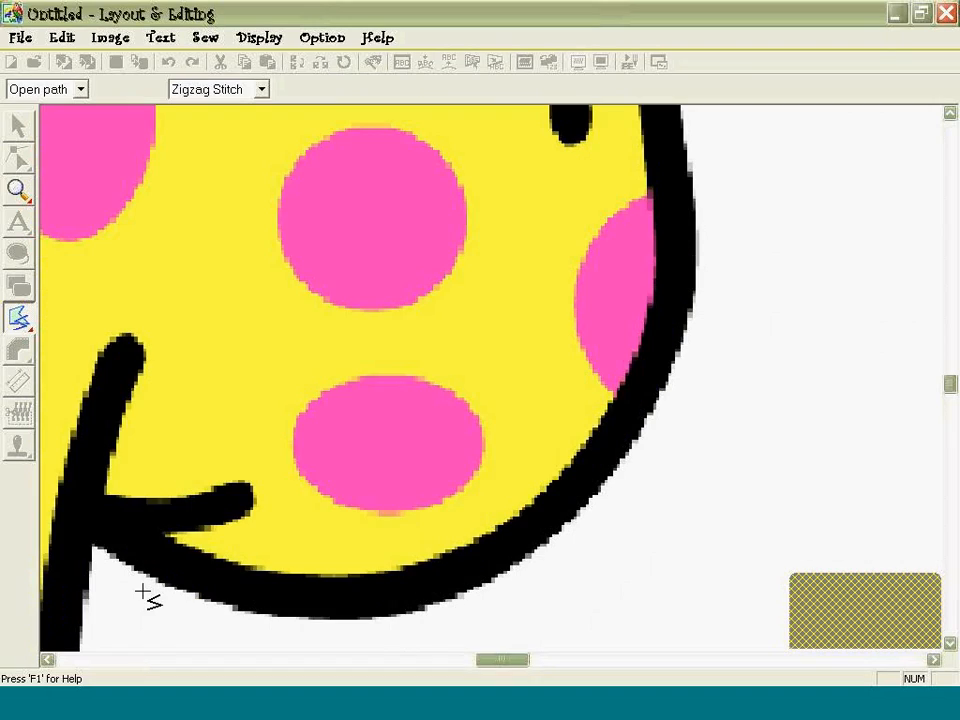
{"action": "left_click", "coordinate": [80, 484]}
{"action": "left_click", "coordinate": [56, 615]}
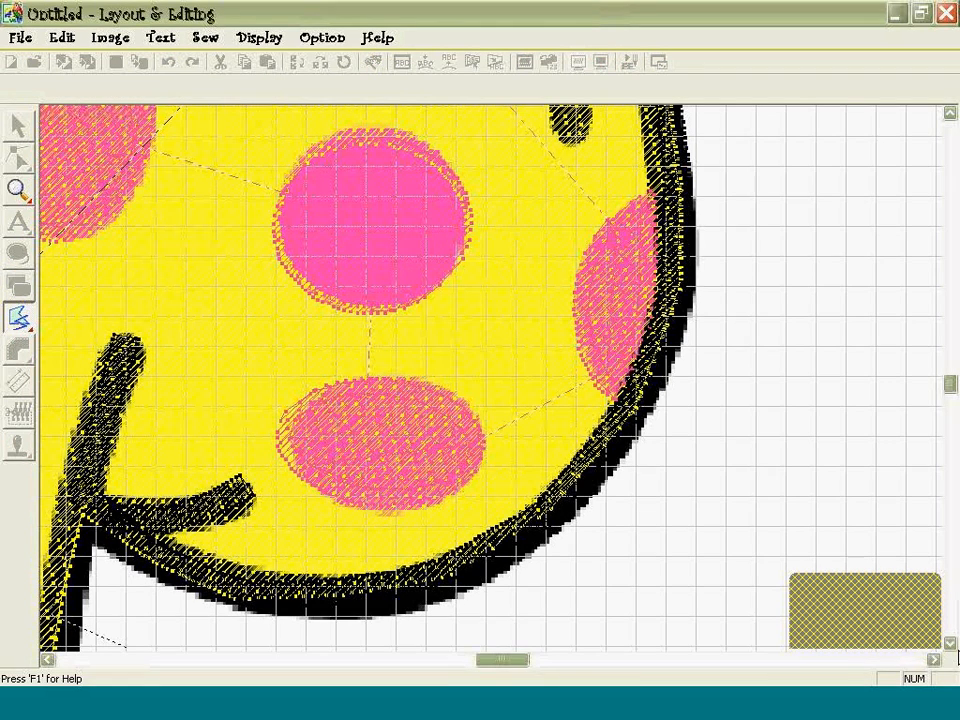
{"action": "left_click", "coordinate": [950, 645]}
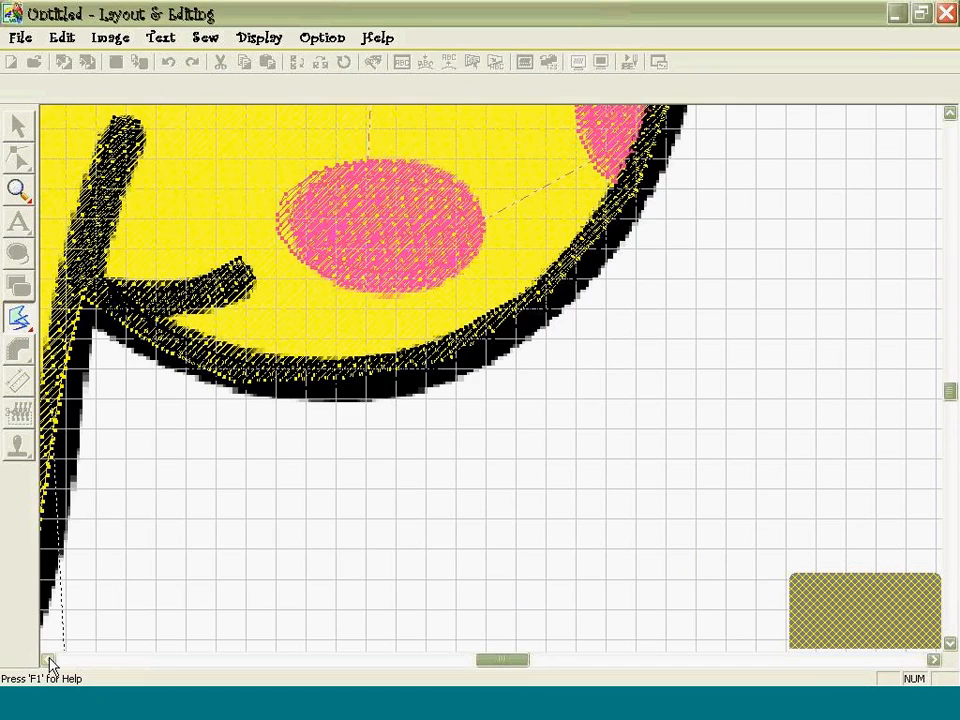
{"action": "left_click", "coordinate": [50, 662]}
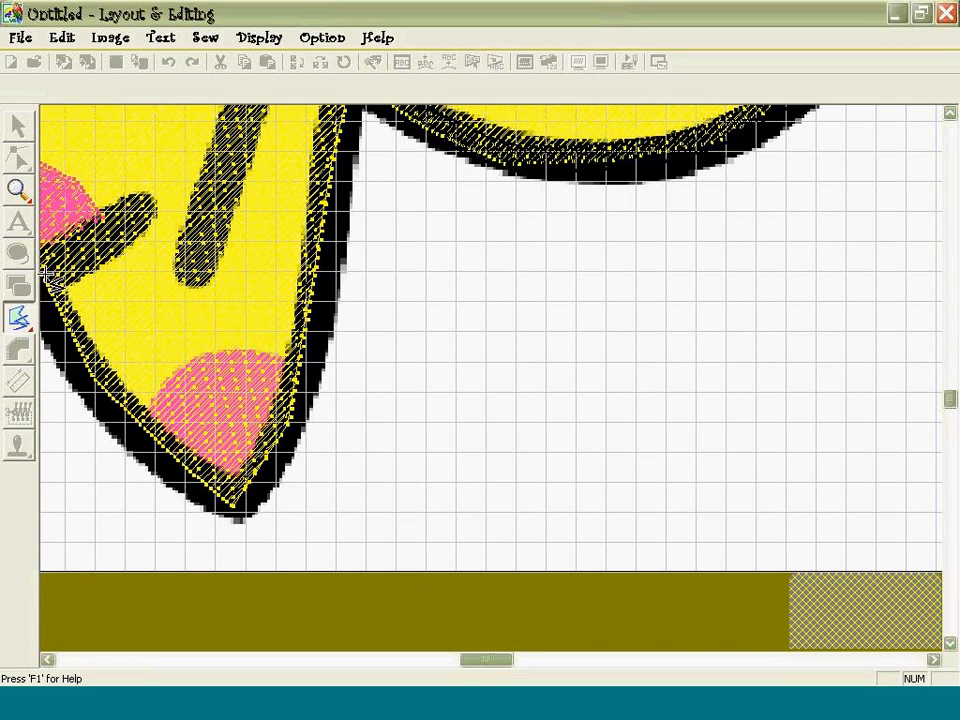
{"action": "double_click", "coordinate": [140, 200]}
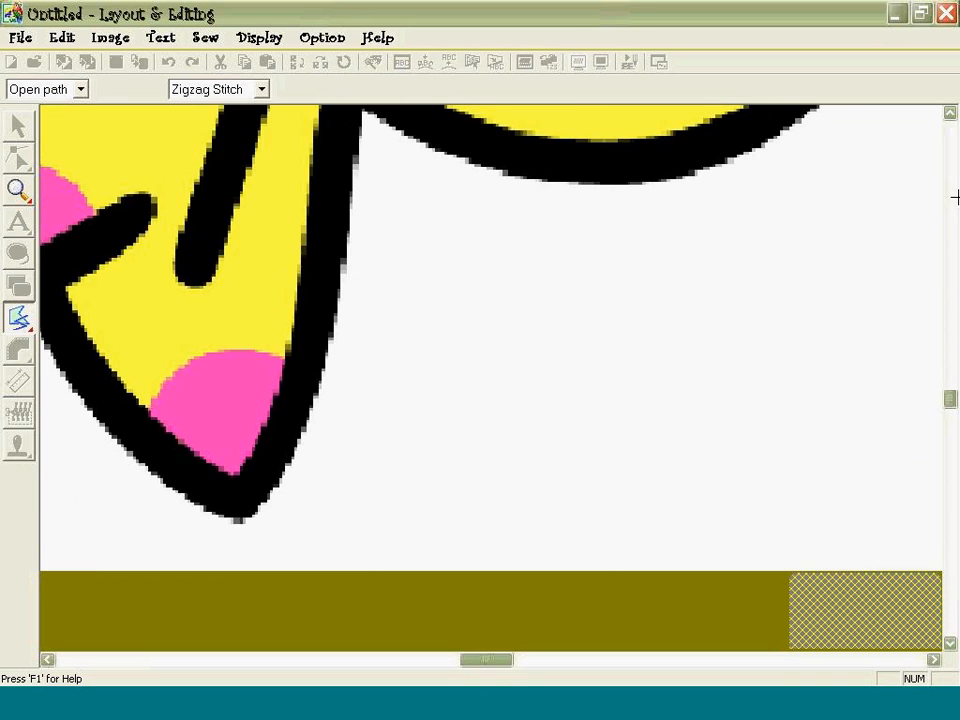
Trace the lower wrapper's inner creases as one open zigzag path, from the long crease's lower end to the short crease's left end.
{"action": "left_click", "coordinate": [950, 113]}
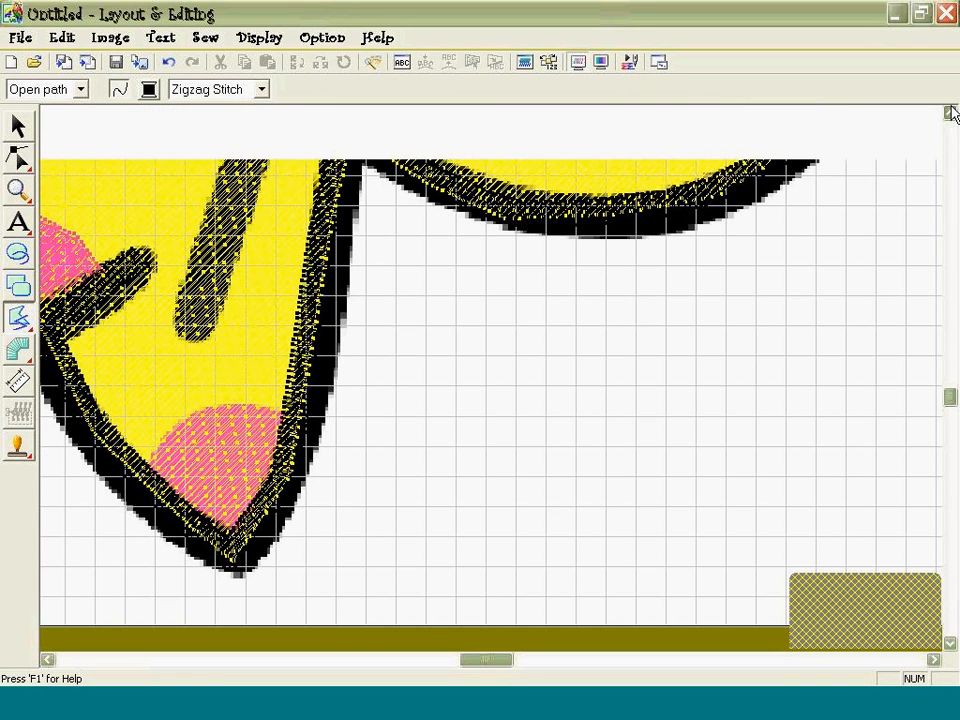
{"action": "left_click", "coordinate": [950, 113]}
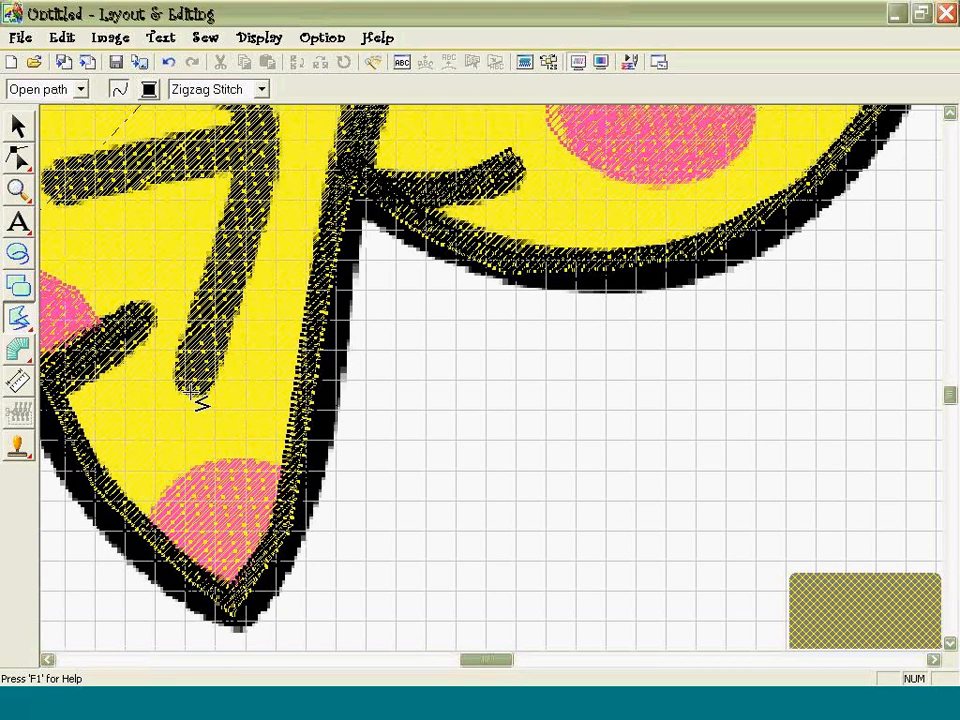
{"action": "left_click", "coordinate": [190, 393]}
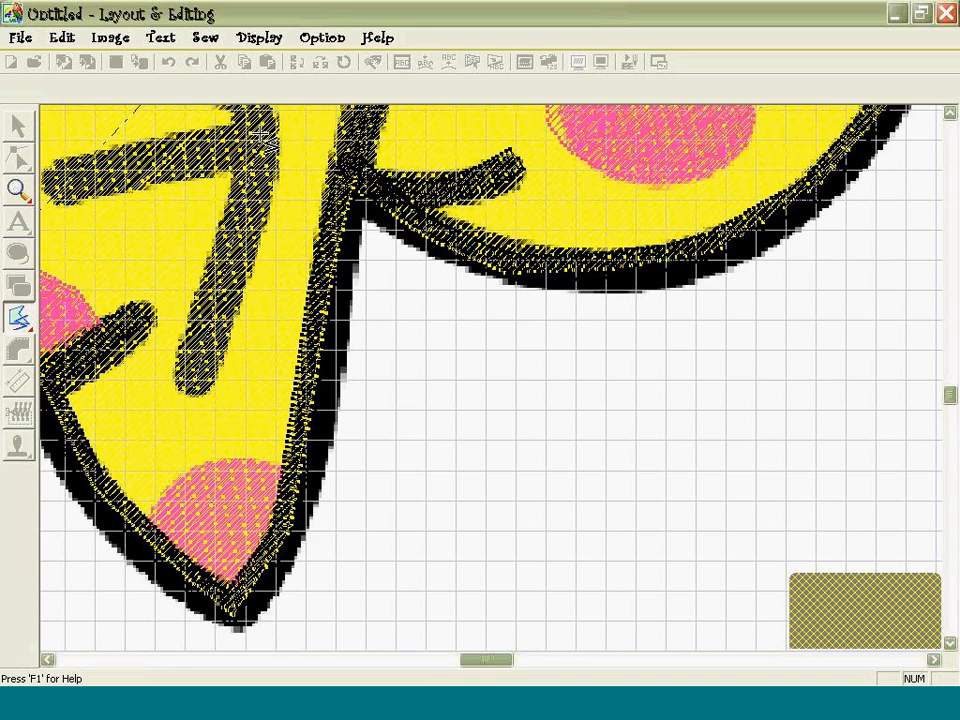
{"action": "left_click", "coordinate": [52, 183]}
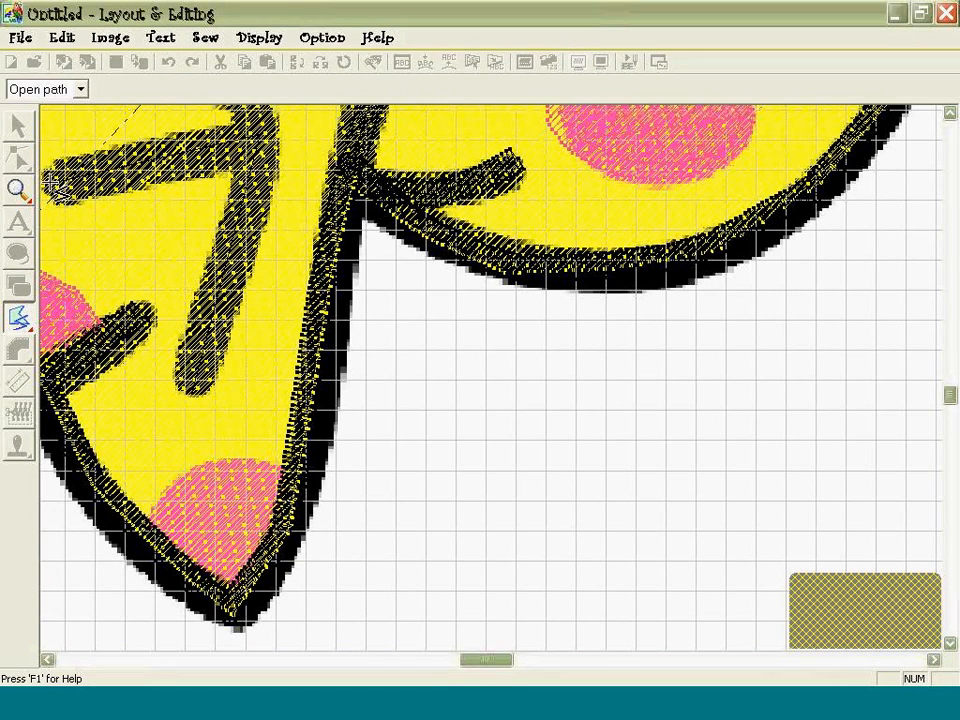
{"action": "double_click", "coordinate": [52, 183]}
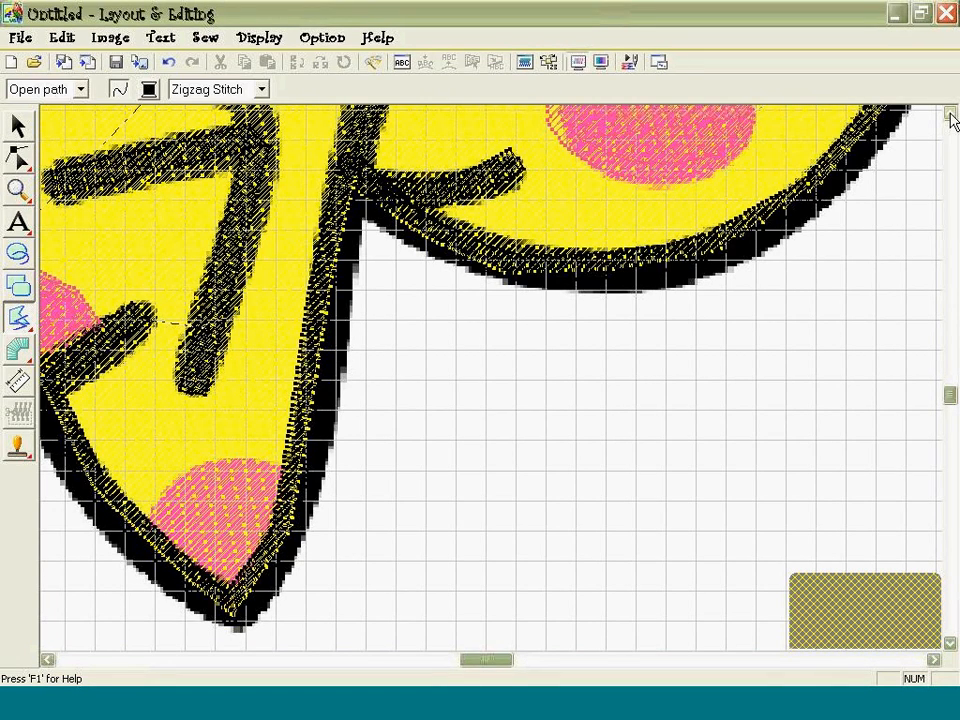
Trace an open zigzag path from the notch crease around the lower wrapper's left and upper edges to the inner corner beside the ball.
{"action": "left_click", "coordinate": [950, 114]}
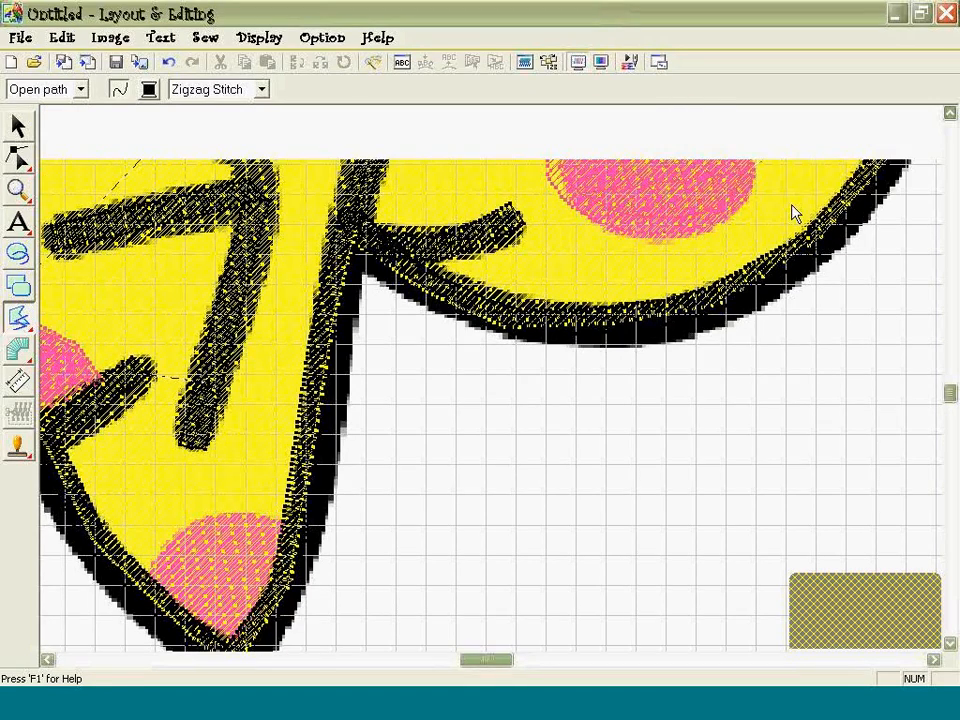
{"action": "scroll", "coordinate": [793, 213], "scroll_direction": "up", "scroll_amount": 2}
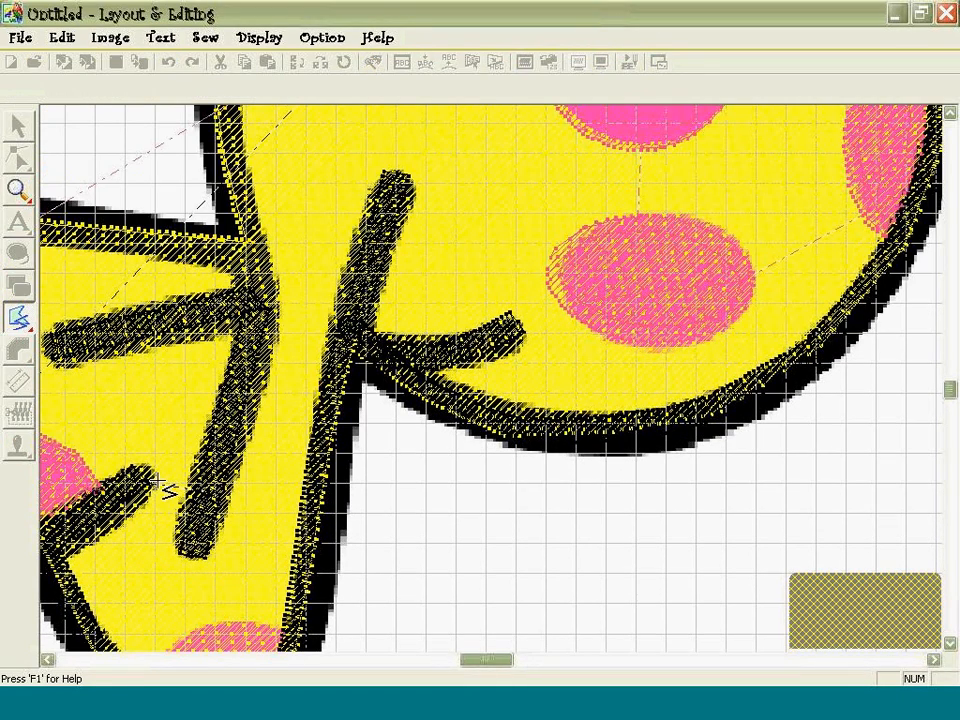
{"action": "left_click", "coordinate": [47, 659]}
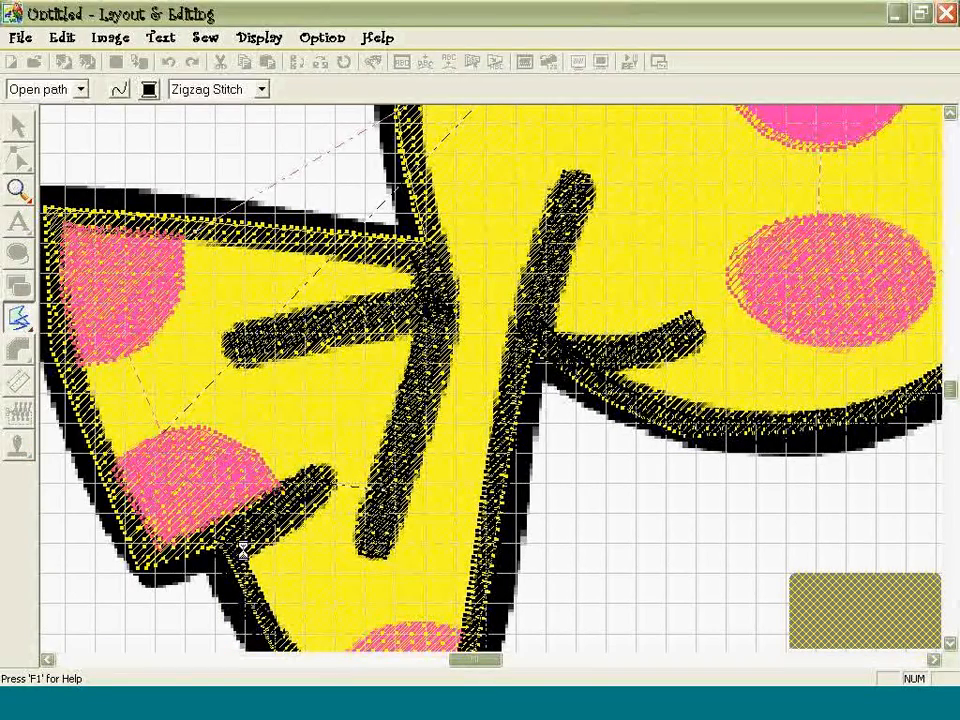
{"action": "left_click", "coordinate": [237, 545]}
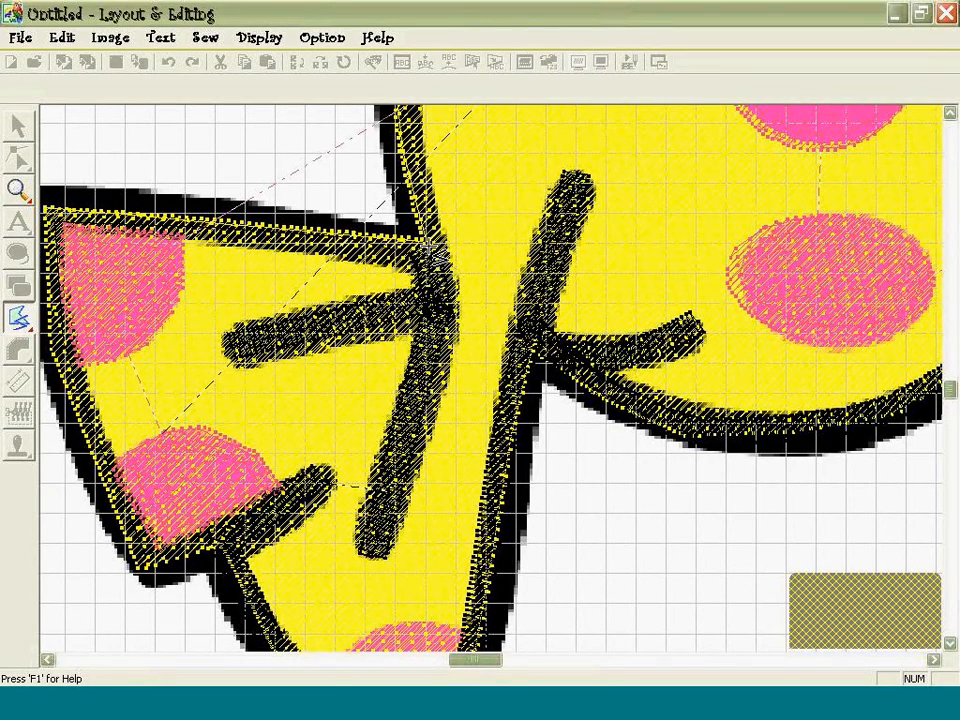
Trace the ball's left and top outline as an open zigzag path, from the lower wrapper's inner corner to the upper wrapper.
{"action": "left_click", "coordinate": [408, 155]}
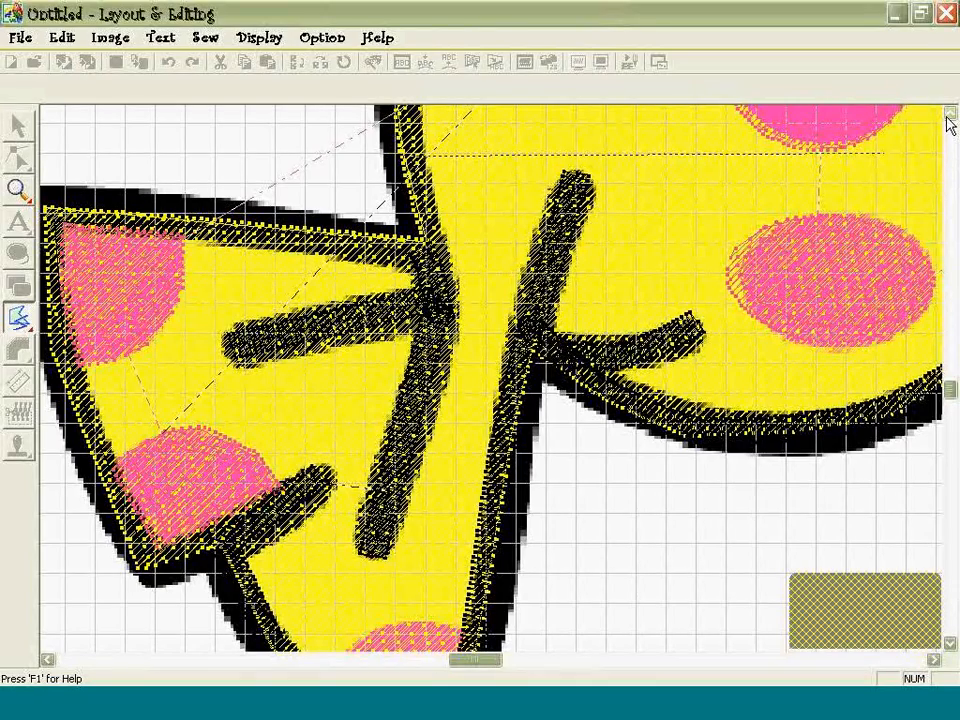
{"action": "left_click", "coordinate": [949, 116]}
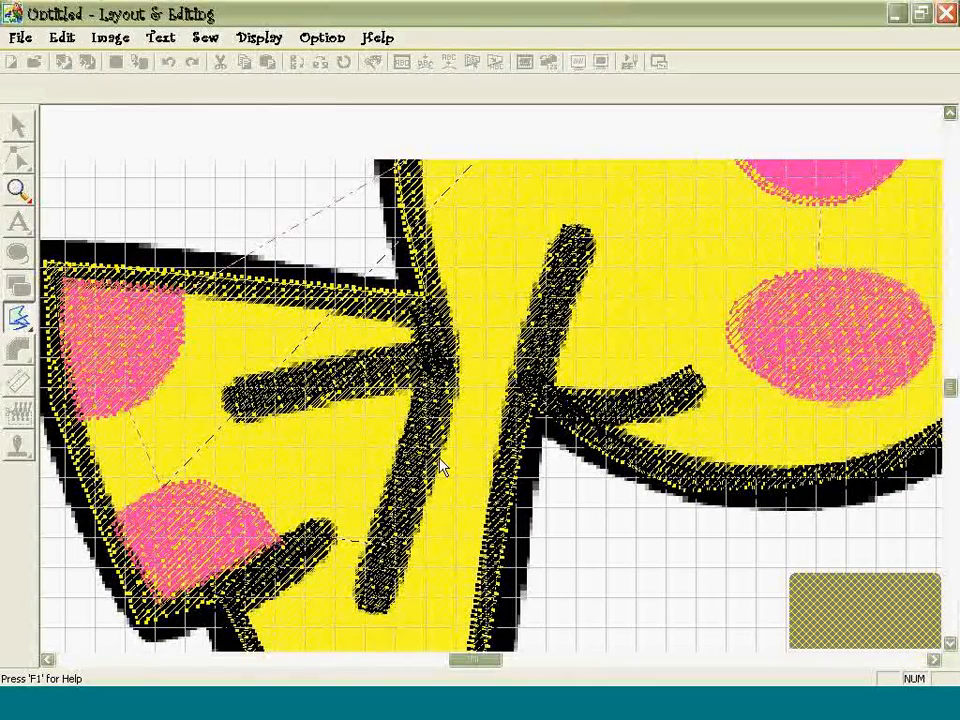
{"action": "left_click", "coordinate": [949, 115]}
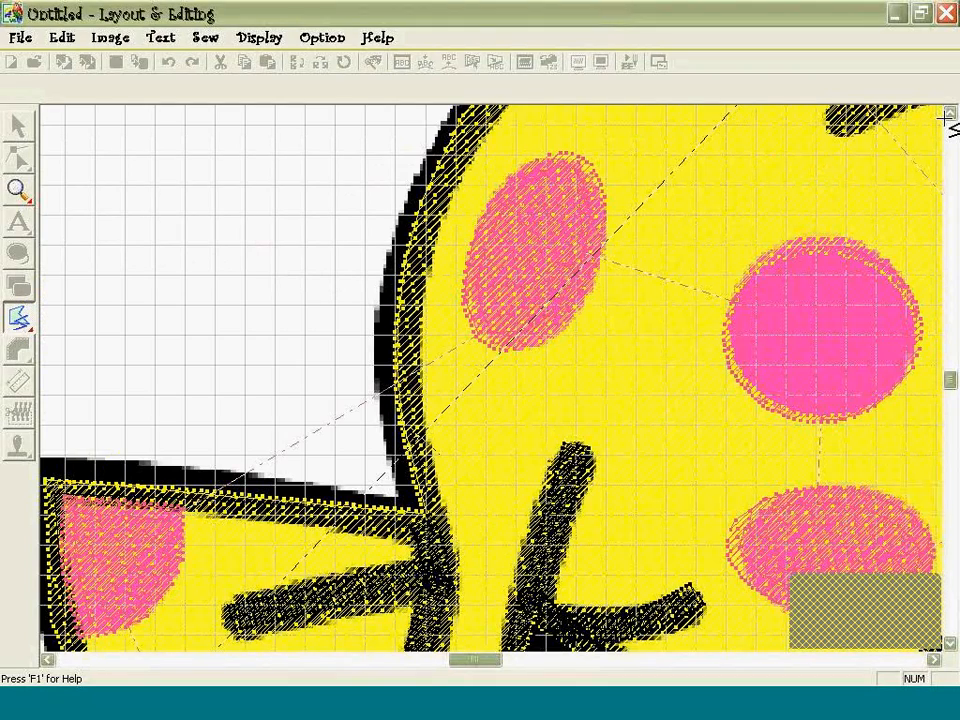
{"action": "left_click", "coordinate": [949, 115]}
{"action": "scroll", "coordinate": [523, 298], "scroll_direction": "up", "scroll_amount": 2}
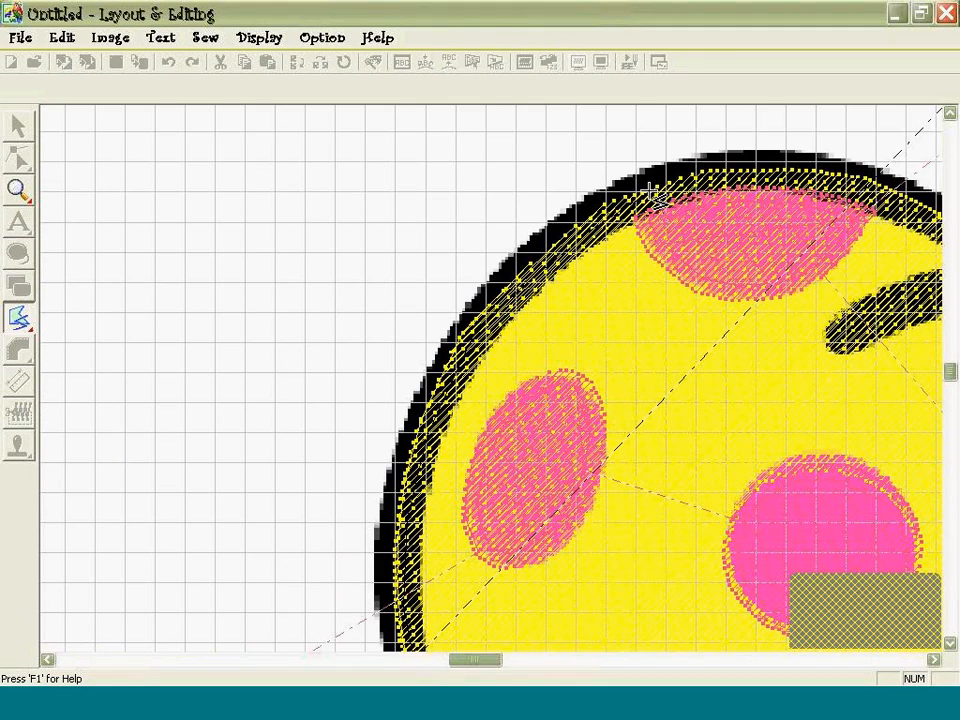
{"action": "left_click", "coordinate": [936, 659]}
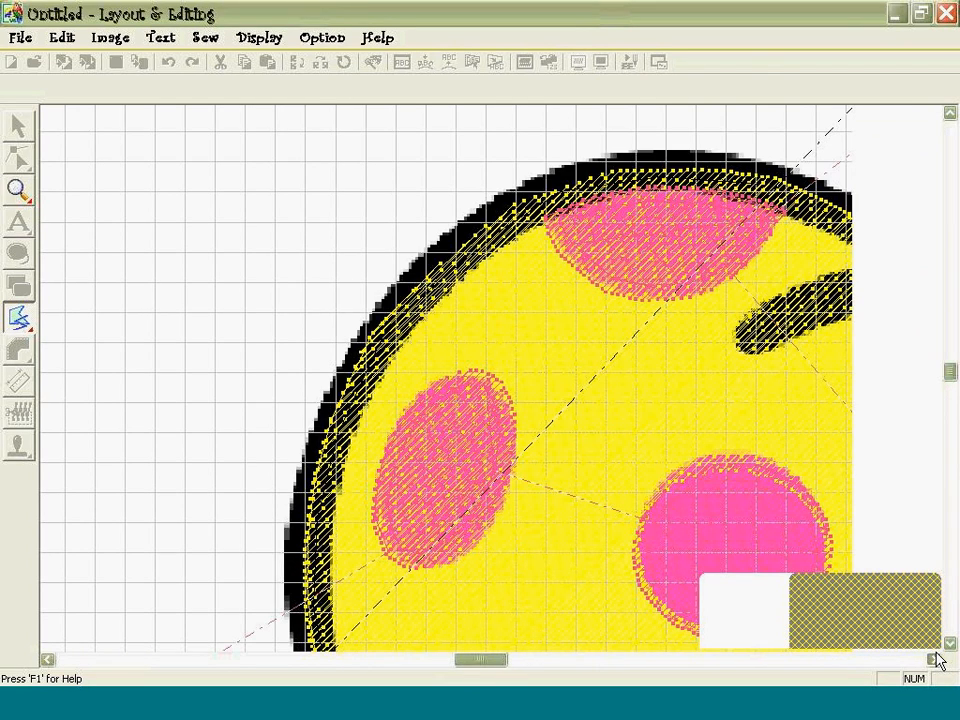
{"action": "left_click", "coordinate": [936, 659]}
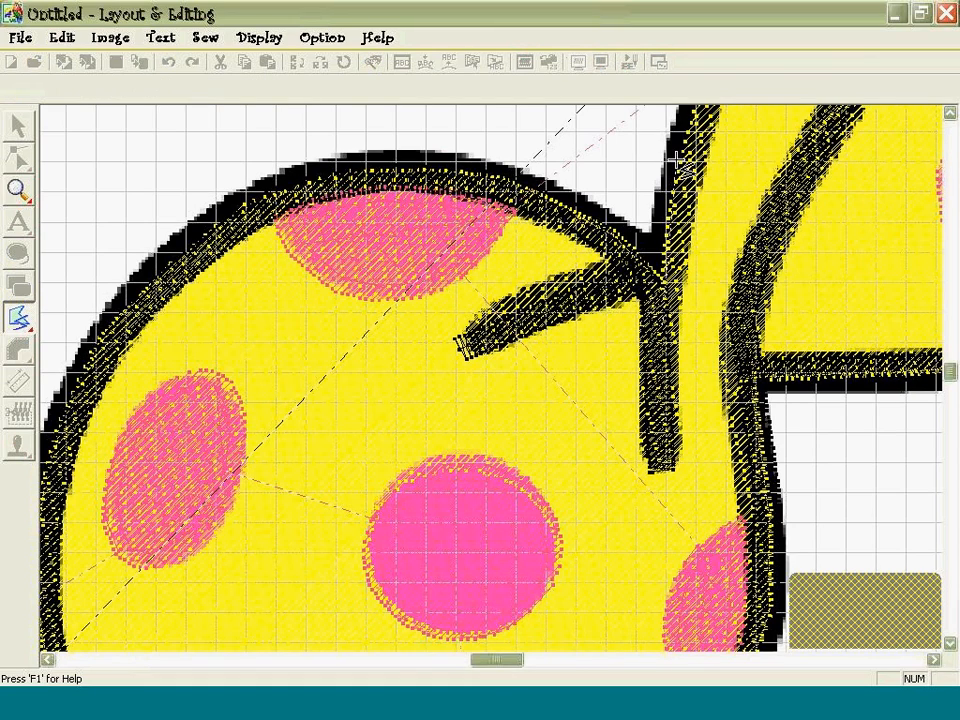
Trace the upper wrapper's left edge as an open zigzag path, from its inner corner at the ball up to the tip.
{"action": "left_click", "coordinate": [951, 113]}
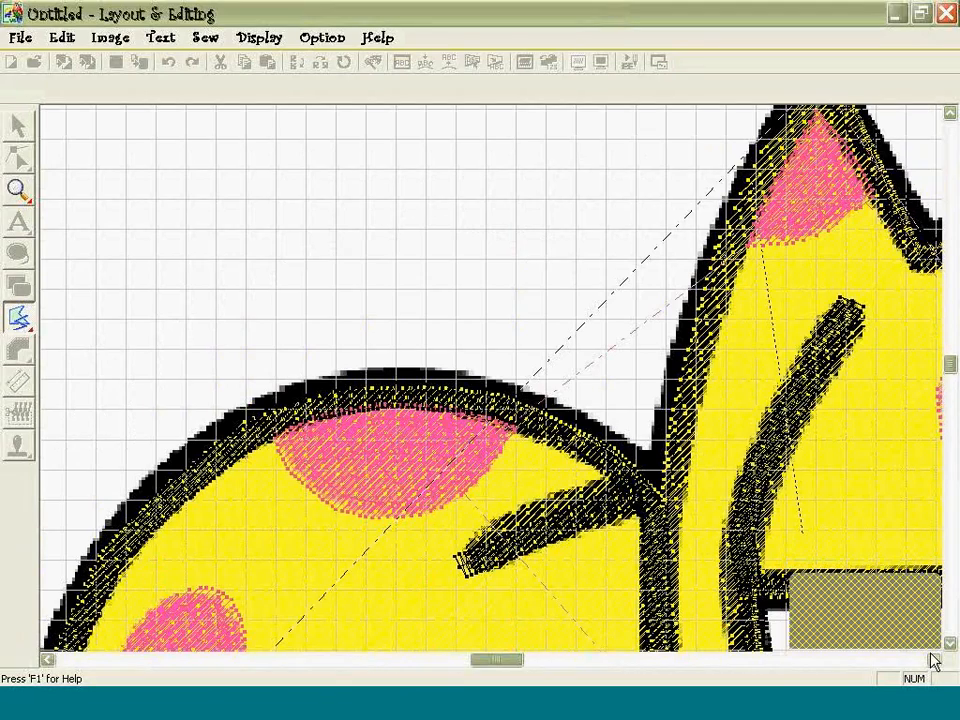
{"action": "left_click", "coordinate": [933, 659]}
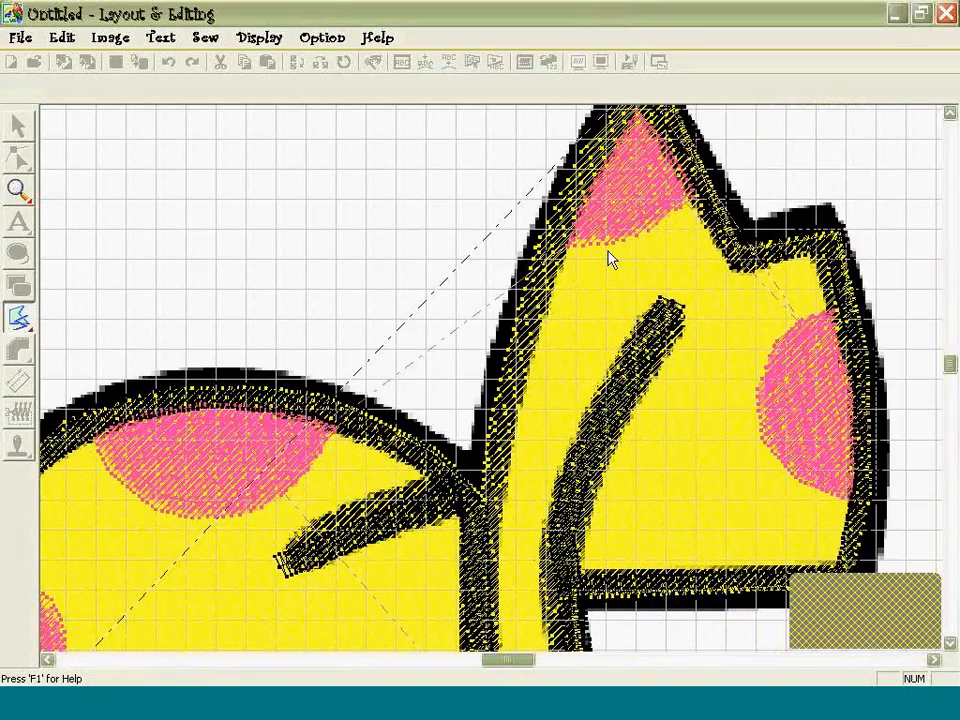
{"action": "scroll", "coordinate": [613, 259], "scroll_direction": "up", "scroll_amount": 1}
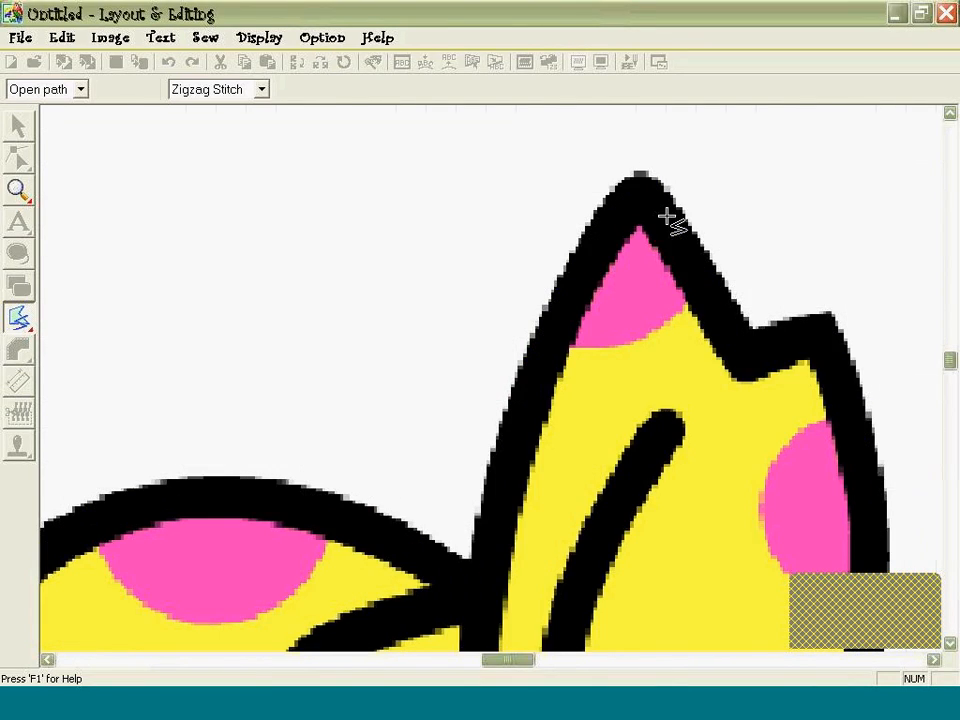
Fit the whole candy in view and check its realistic stitch preview, including a close-up of the upper wrapper.
{"action": "left_click", "coordinate": [17, 190]}
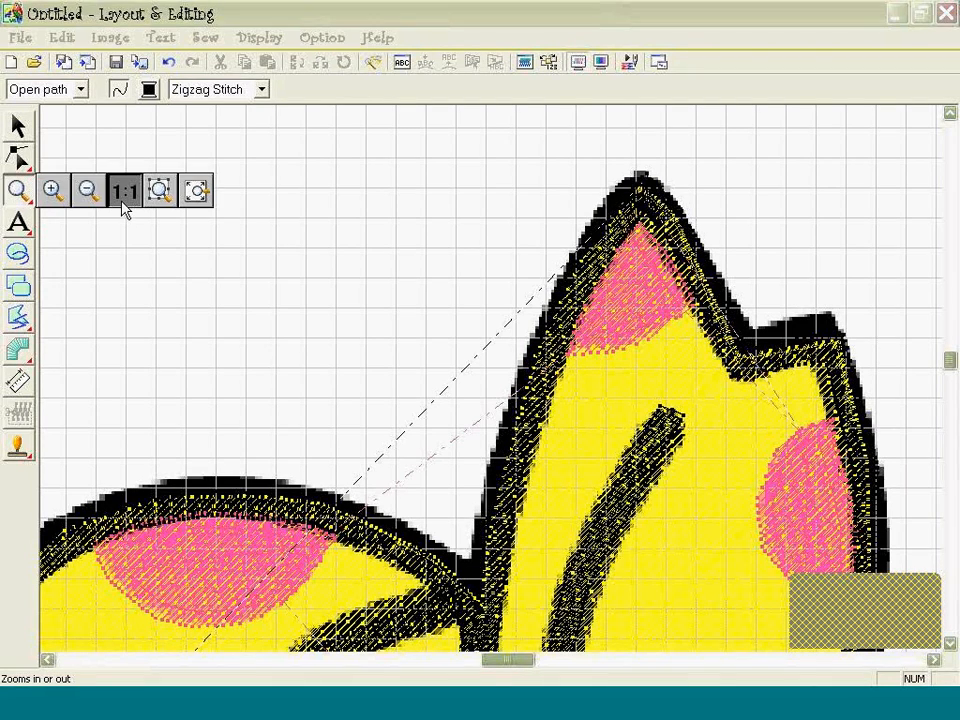
{"action": "left_click", "coordinate": [159, 190]}
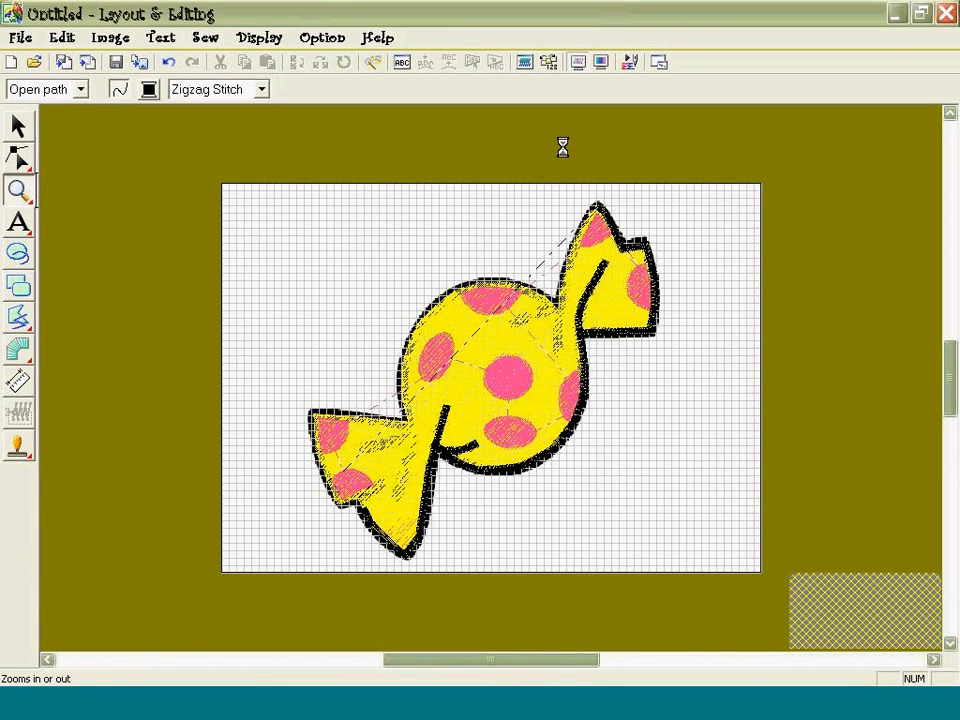
{"action": "left_click", "coordinate": [600, 64]}
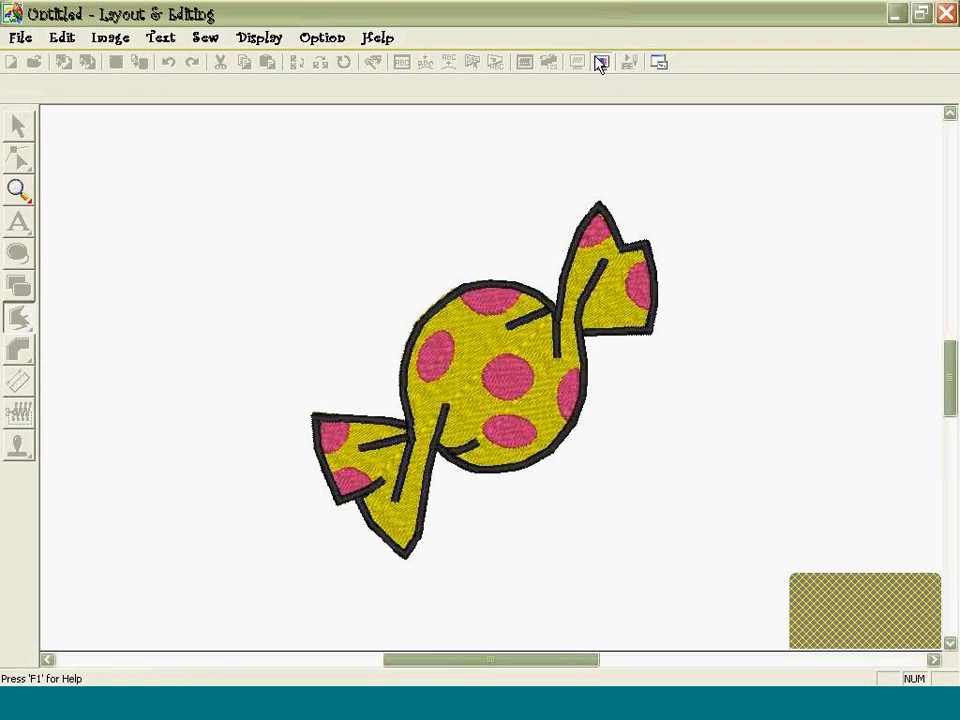
{"action": "left_click", "coordinate": [17, 189]}
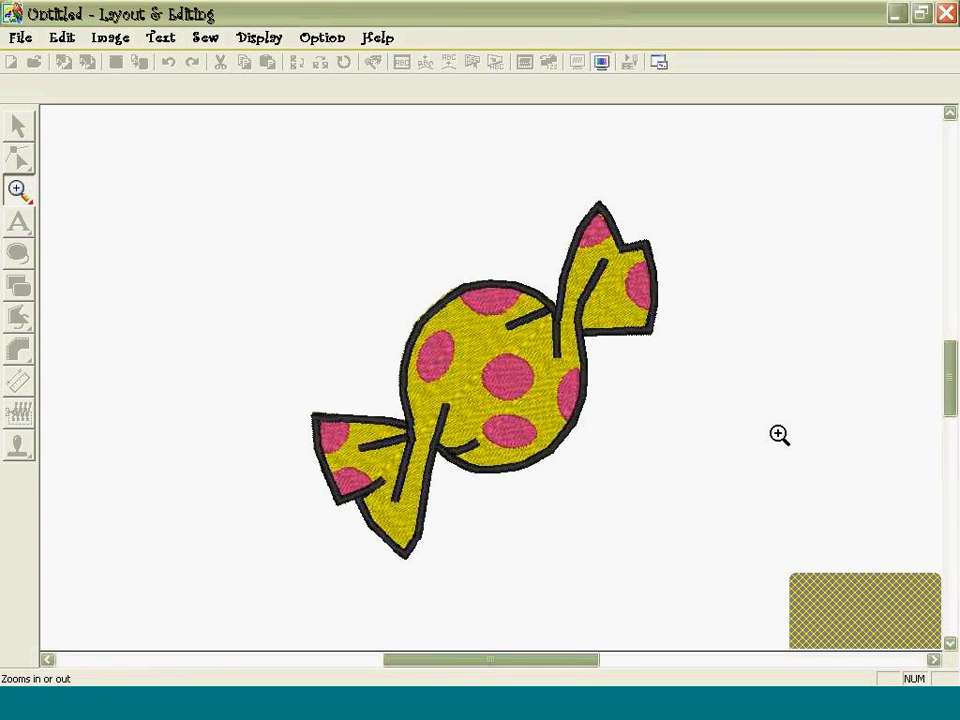
{"action": "left_click", "coordinate": [601, 268]}
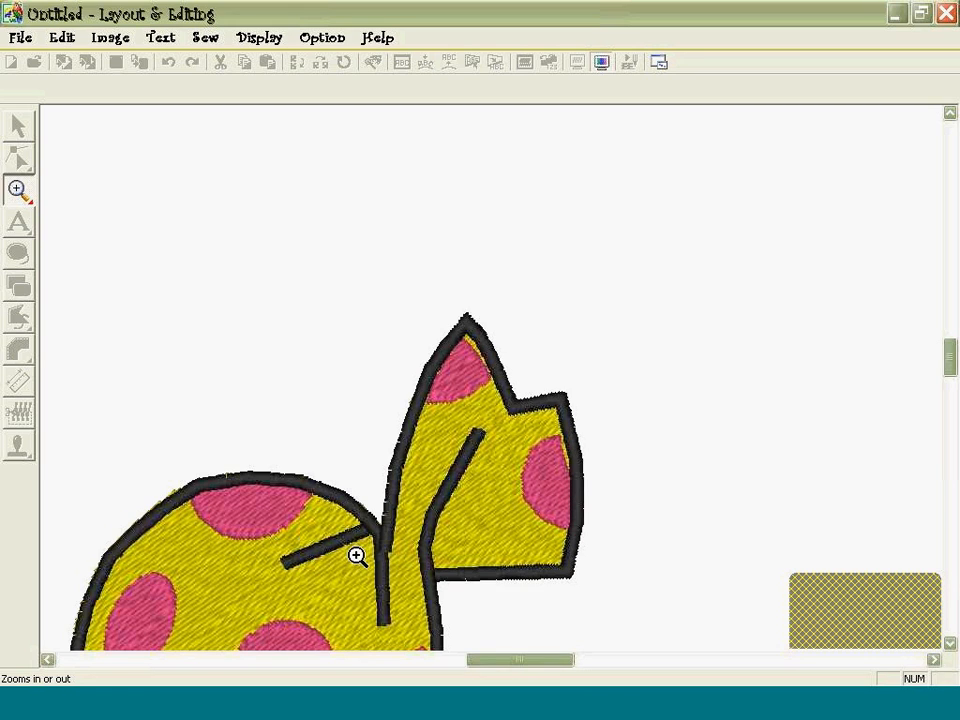
{"action": "left_click", "coordinate": [601, 63]}
Select all black outline and crease paths by colour in the sewing order and apply a zigzag width of 0.13 inch.
{"action": "left_click", "coordinate": [206, 38]}
{"action": "left_click", "coordinate": [212, 88]}
{"action": "left_click", "coordinate": [181, 77]}
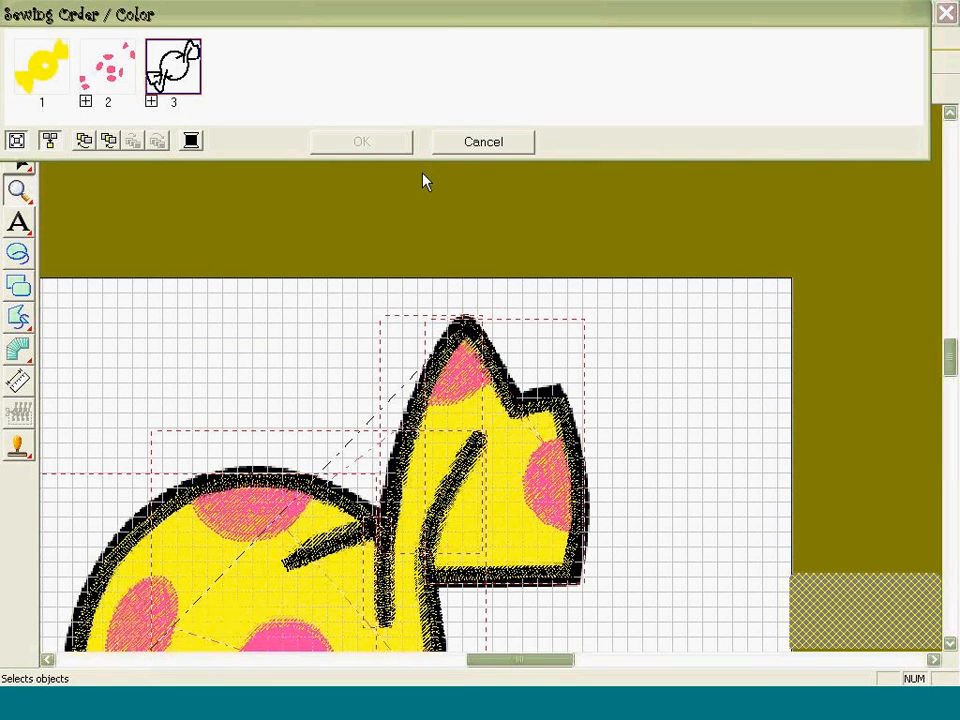
{"action": "left_click", "coordinate": [485, 148]}
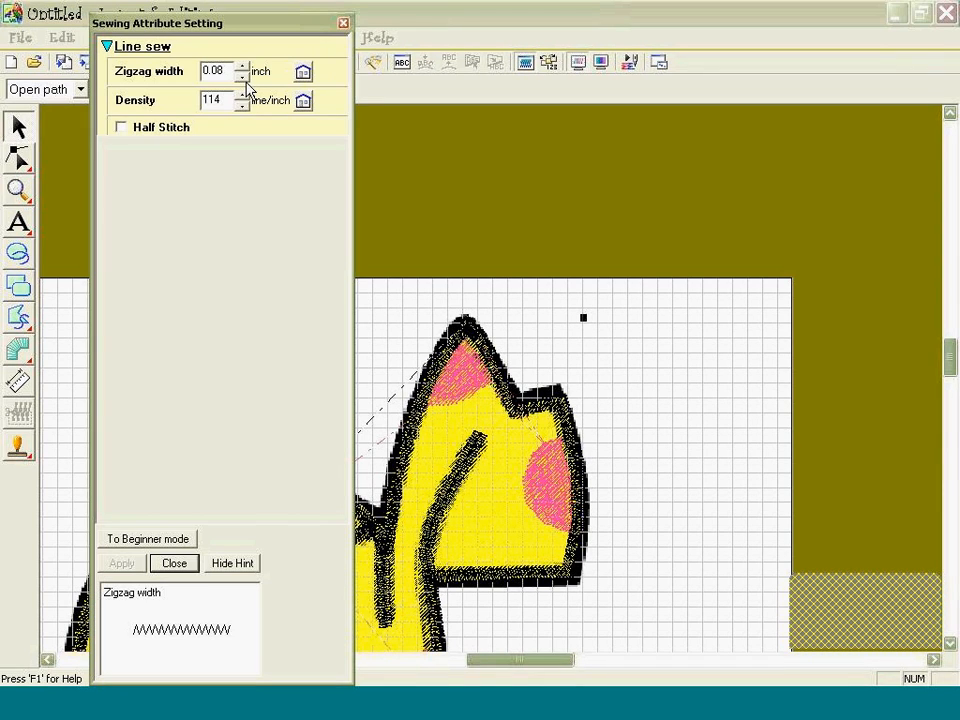
{"action": "left_click", "coordinate": [241, 66]}
{"action": "left_click", "coordinate": [241, 66]}
{"action": "left_click", "coordinate": [241, 66]}
{"action": "left_click", "coordinate": [241, 66]}
{"action": "left_click", "coordinate": [241, 66]}
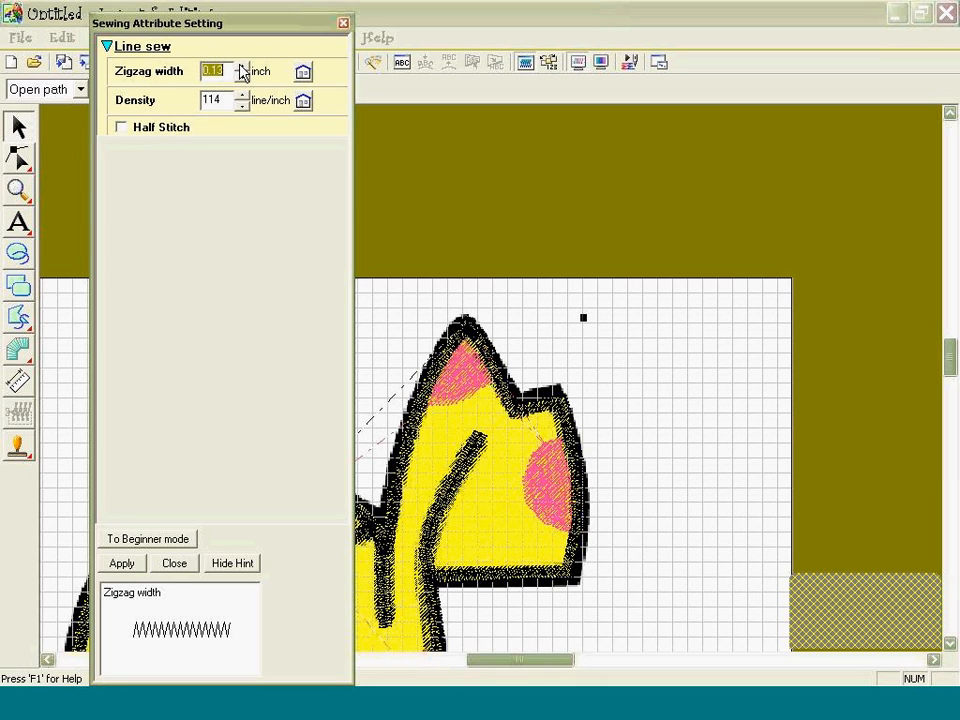
{"action": "left_click", "coordinate": [119, 563]}
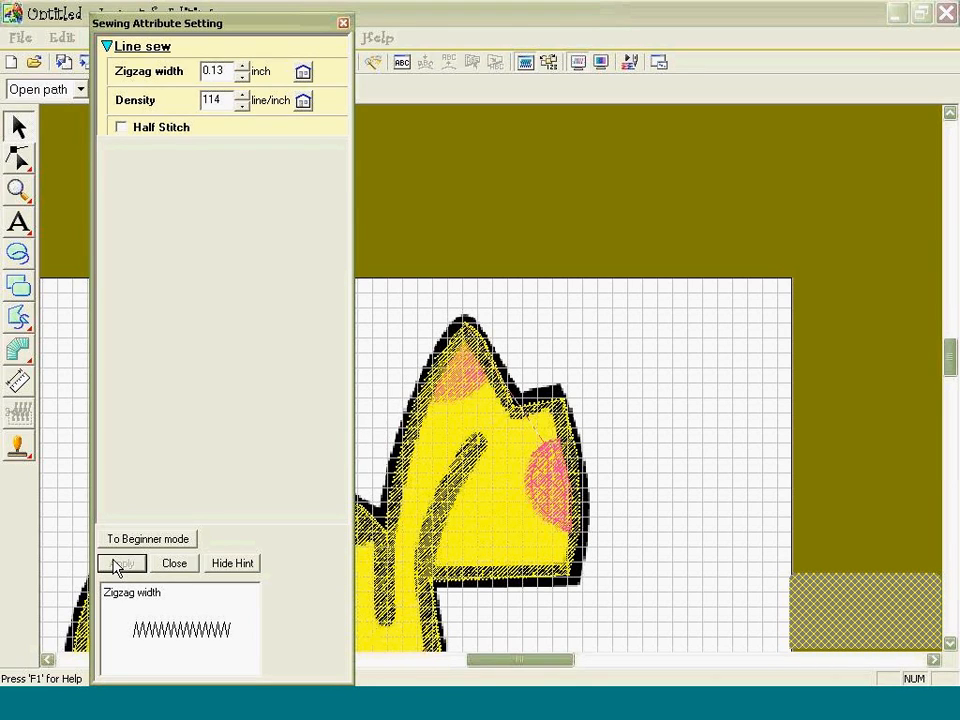
{"action": "left_click", "coordinate": [182, 568]}
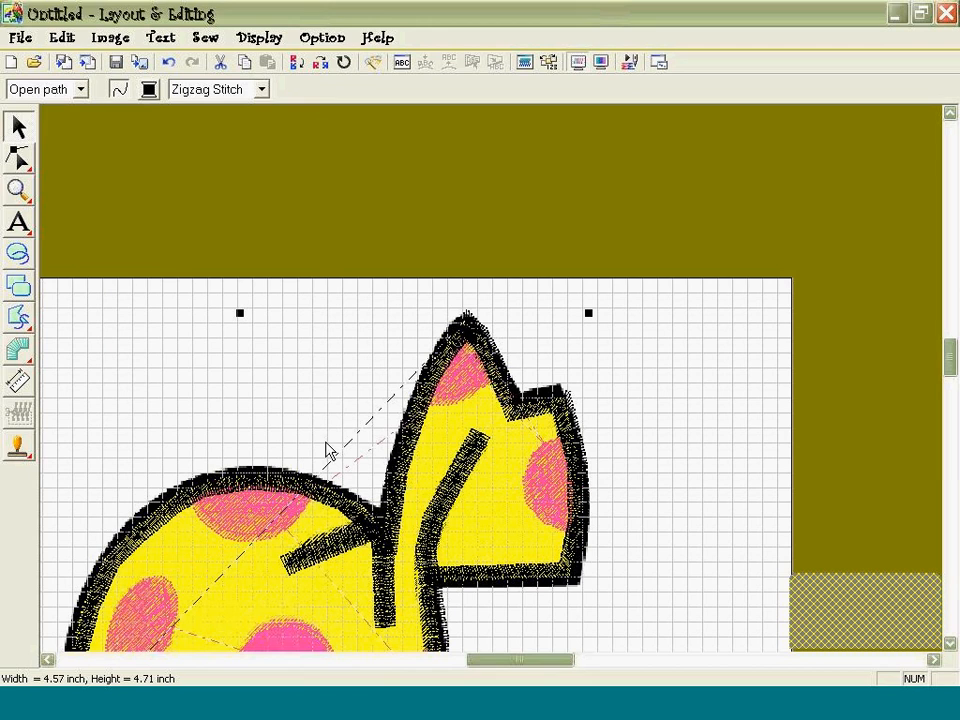
{"action": "left_click", "coordinate": [605, 200]}
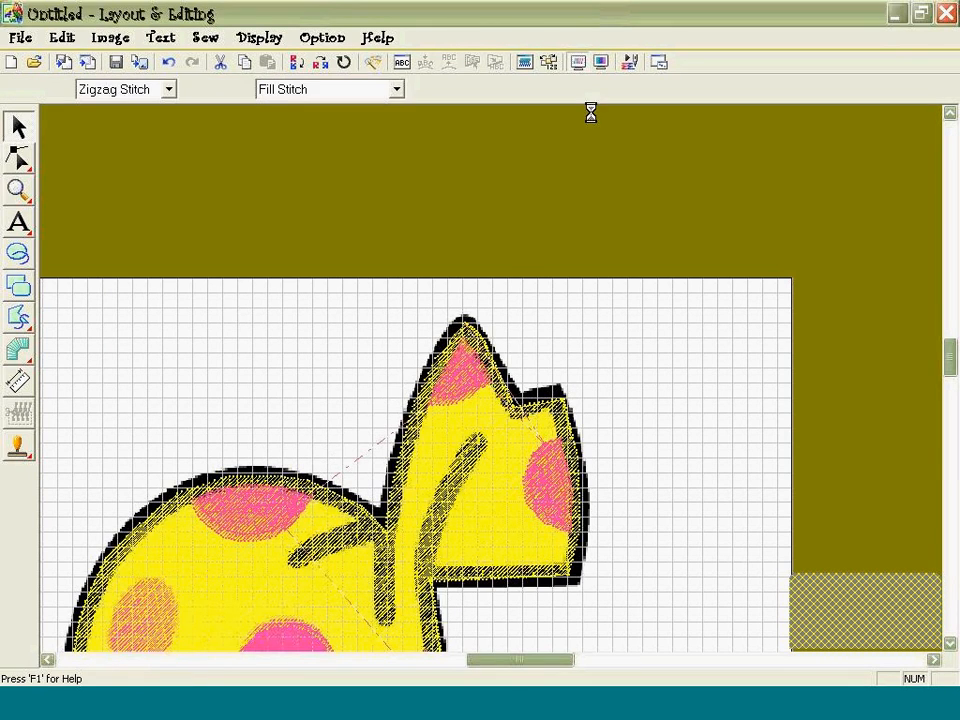
Examine the widened black outline in the realistic stitch preview, at the current view and magnified at the upper wrapper's tip.
{"action": "left_click", "coordinate": [603, 63]}
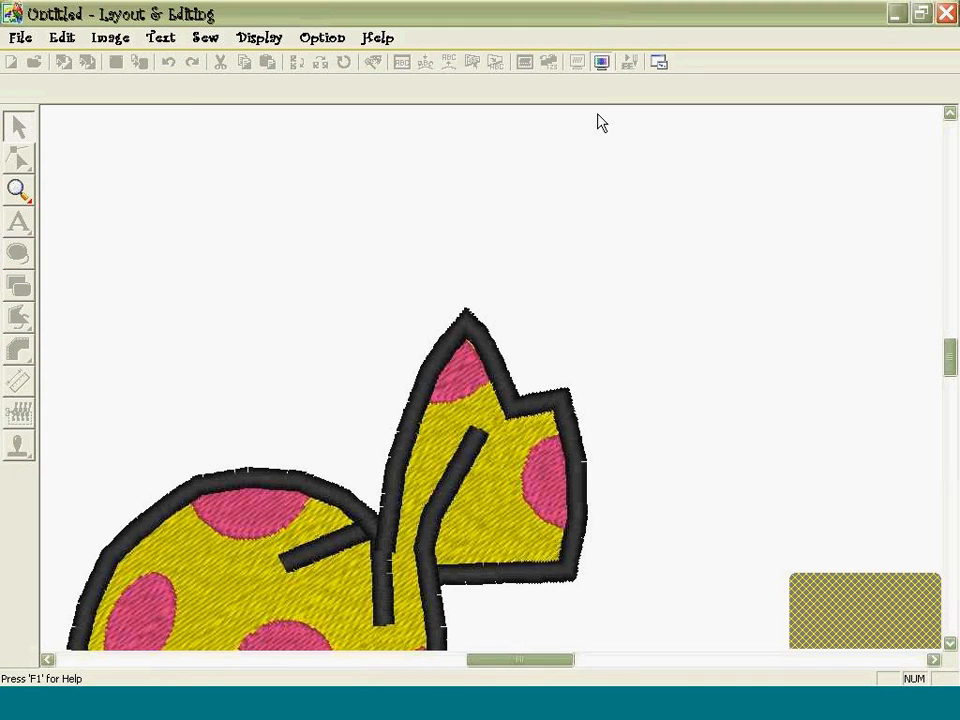
{"action": "left_click", "coordinate": [600, 62]}
{"action": "left_click", "coordinate": [17, 189]}
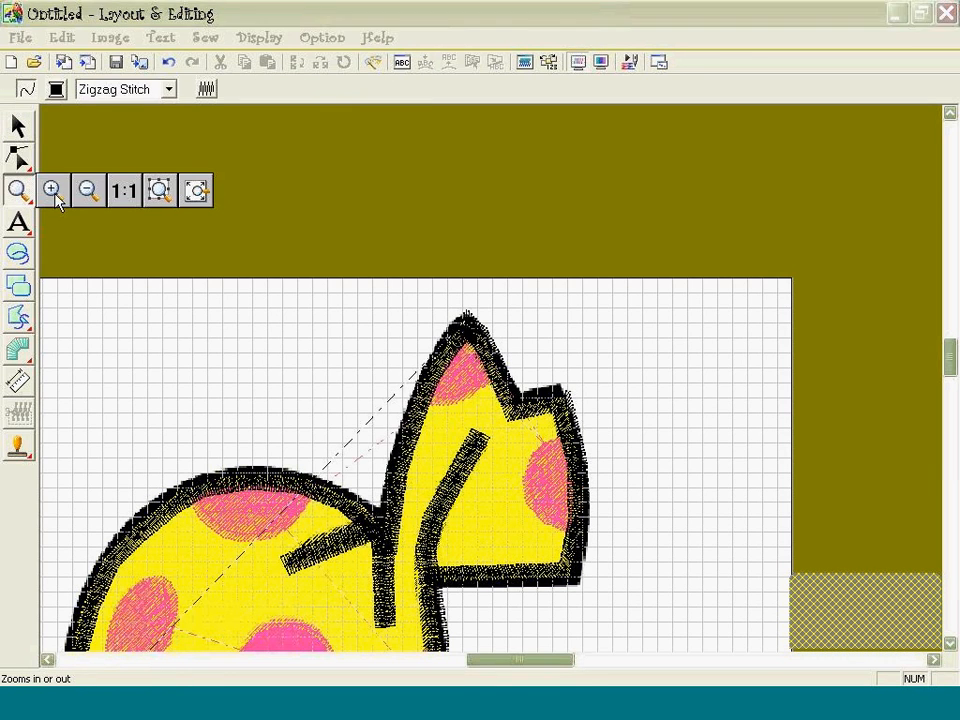
{"action": "left_click", "coordinate": [472, 360]}
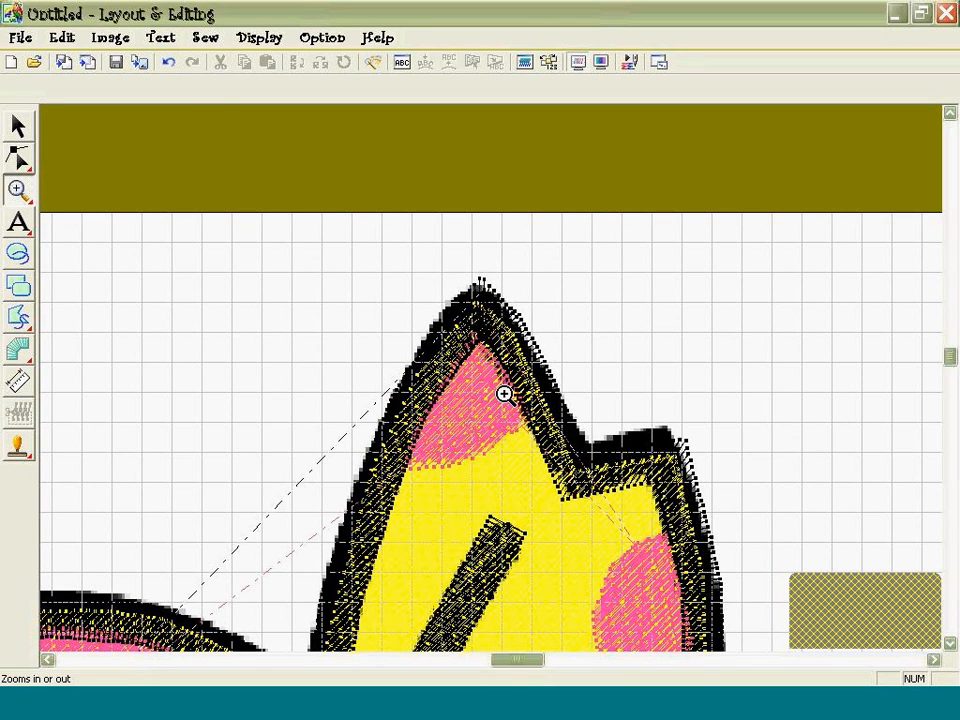
{"action": "left_click", "coordinate": [504, 394]}
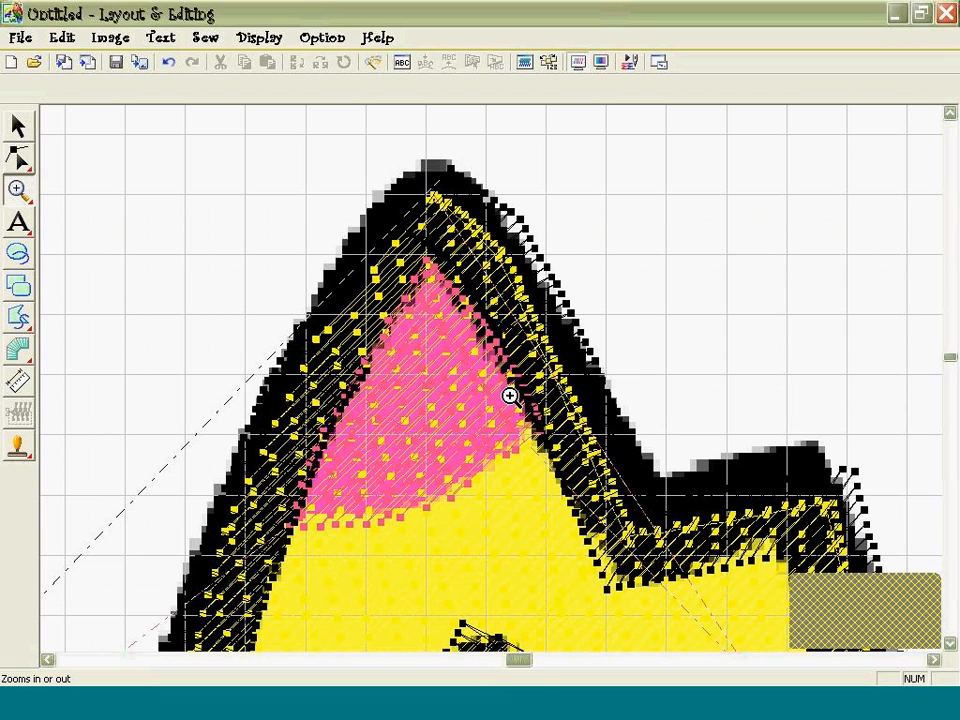
{"action": "left_click", "coordinate": [599, 63]}
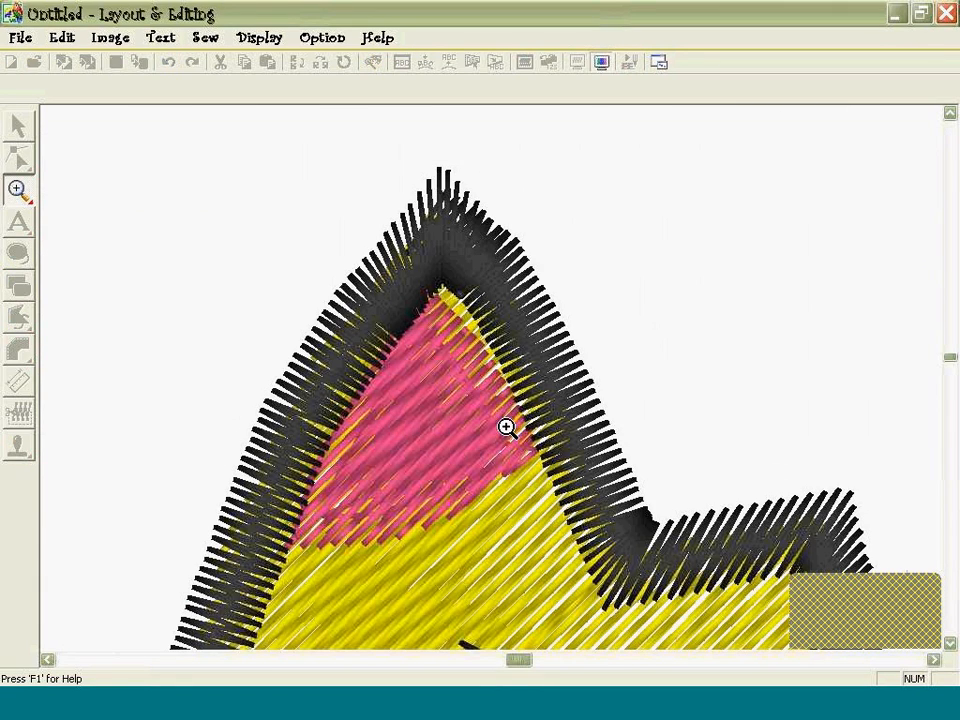
{"action": "left_click", "coordinate": [599, 63]}
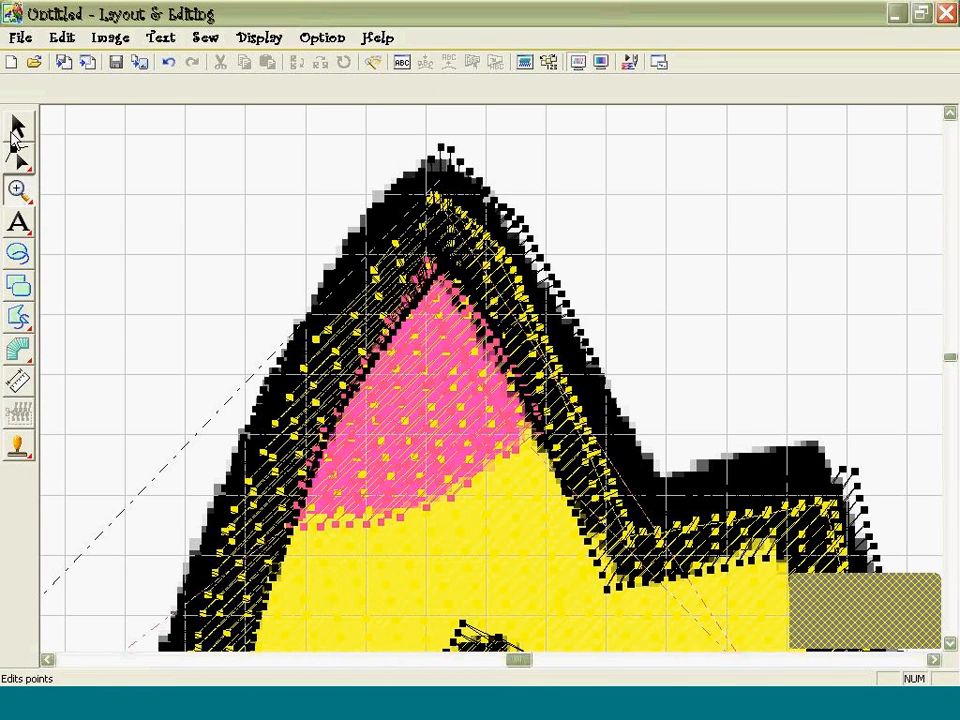
Select the upper wrapper's right outline path and move its points just below the tip slightly inward.
{"action": "left_click", "coordinate": [18, 128]}
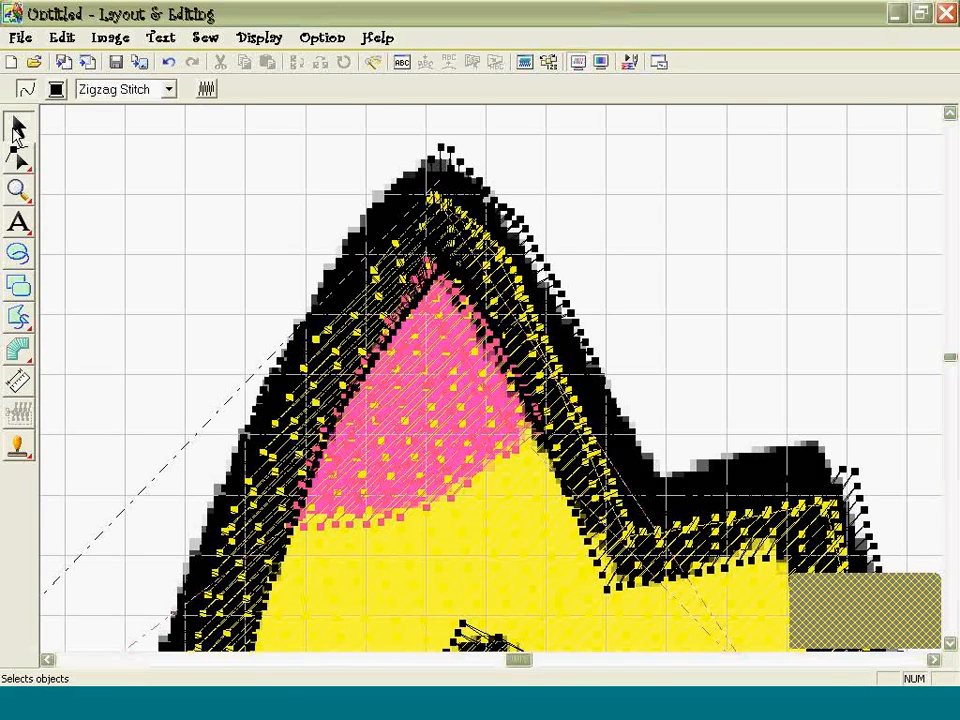
{"action": "left_click", "coordinate": [413, 260]}
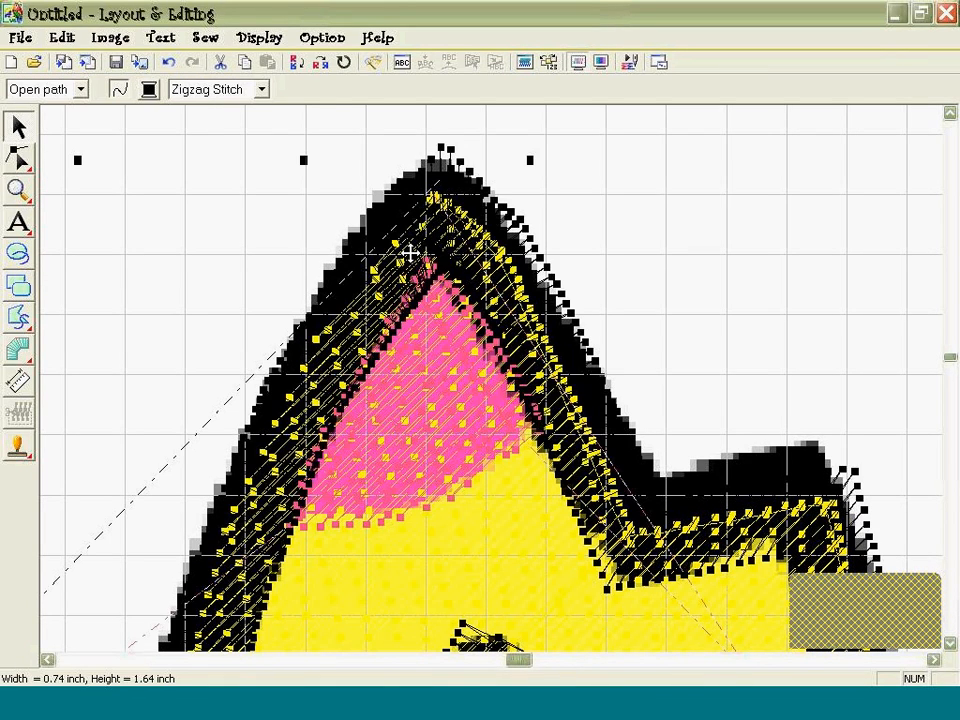
{"action": "left_click", "coordinate": [428, 305]}
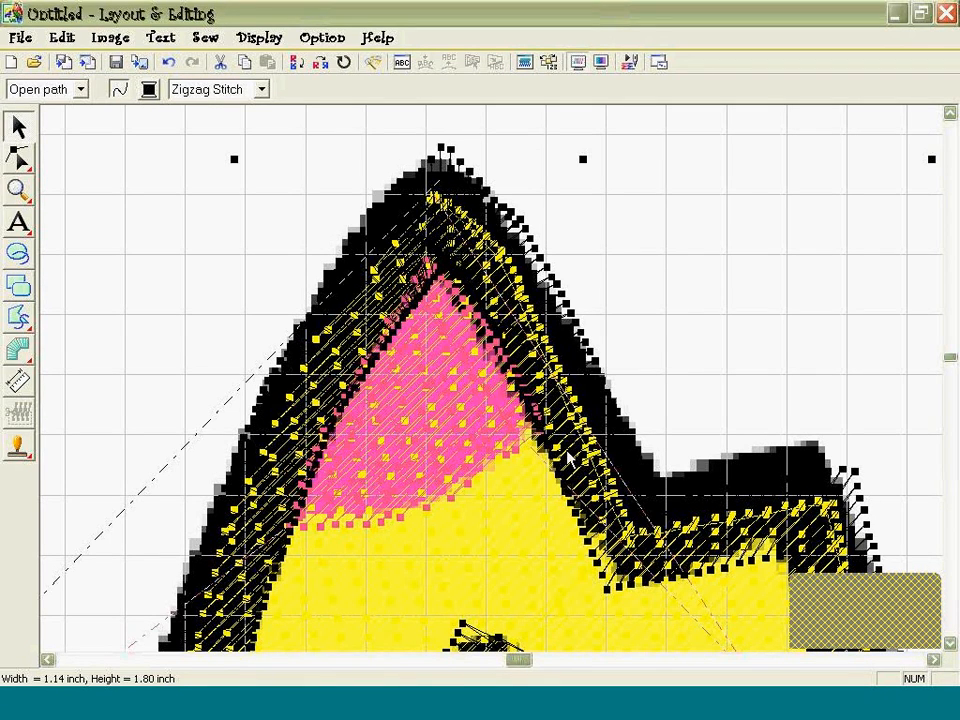
{"action": "left_click_drag", "start_coordinate": [18, 160], "coordinate": [52, 158]}
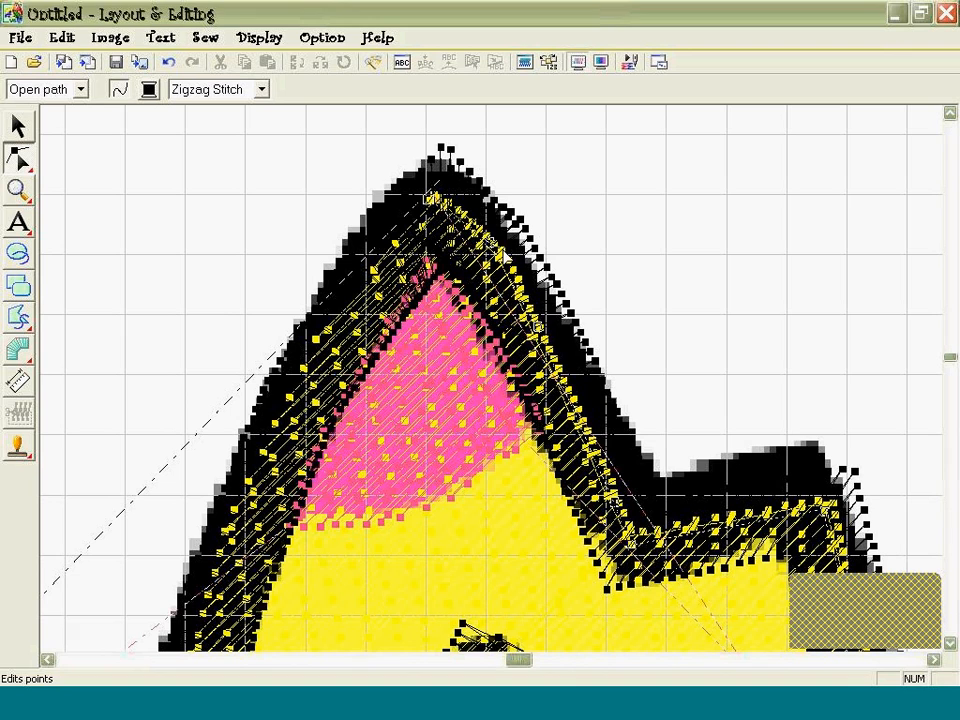
{"action": "left_click", "coordinate": [537, 326]}
{"action": "left_click_drag", "start_coordinate": [528, 338], "coordinate": [487, 253]}
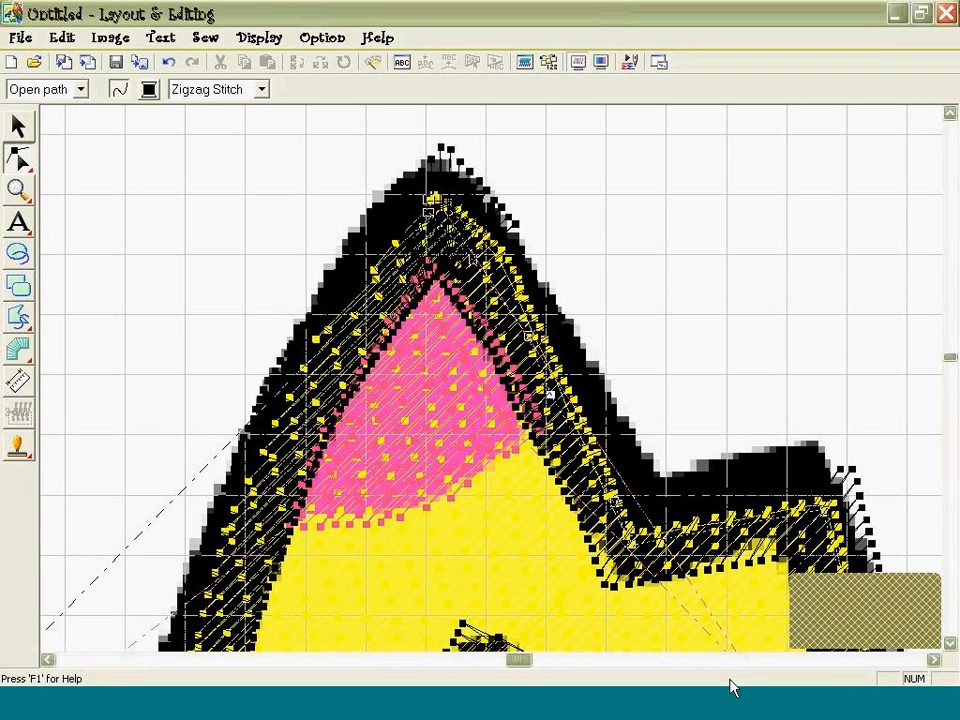
Move the upper wrapper's right outline points beside the rose dot slightly inward.
{"action": "left_click", "coordinate": [952, 645]}
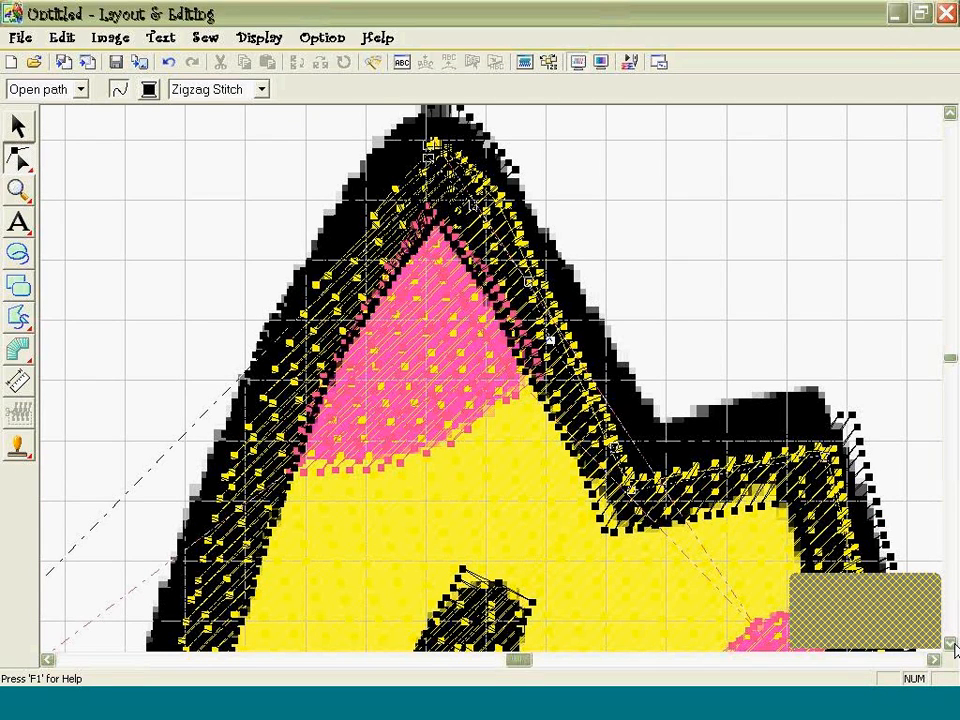
{"action": "left_click", "coordinate": [952, 645]}
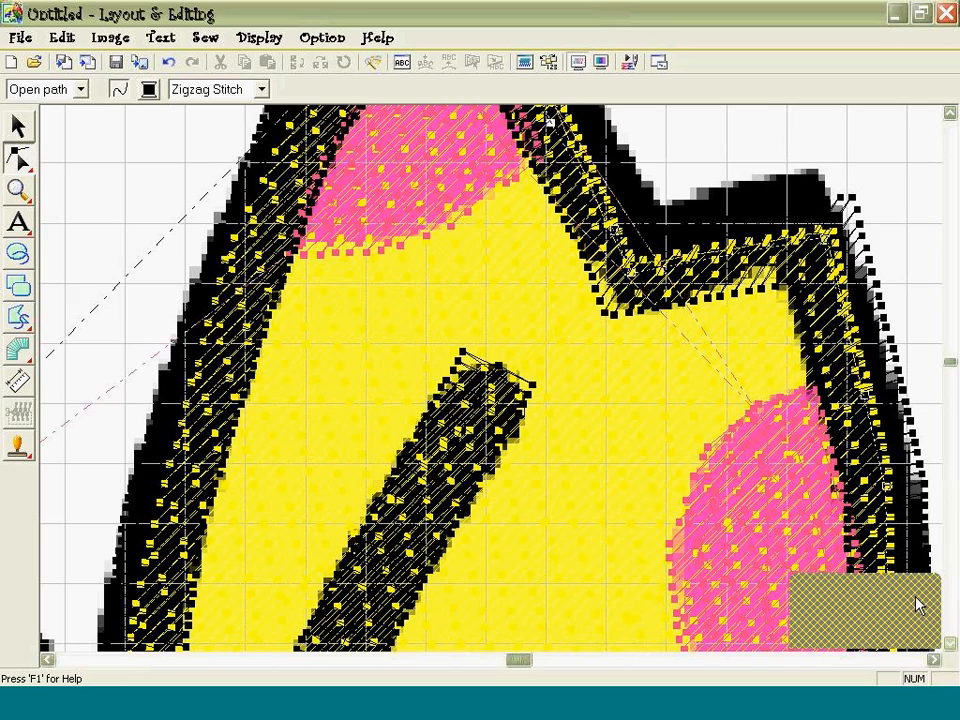
{"action": "scroll", "coordinate": [918, 603], "scroll_direction": "down", "scroll_amount": 2}
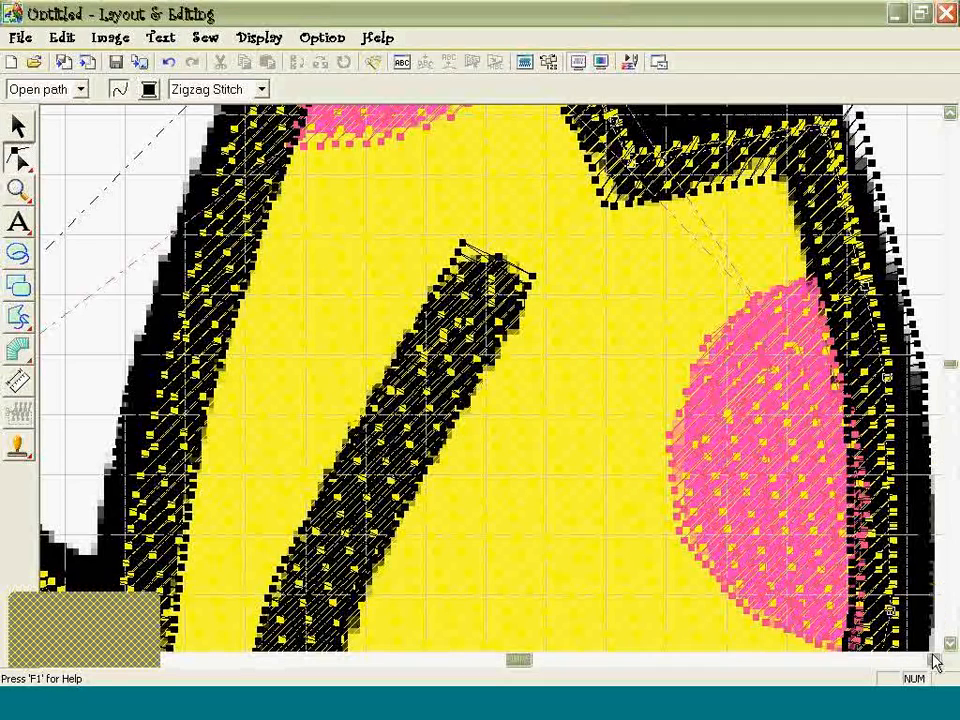
{"action": "left_click", "coordinate": [934, 659]}
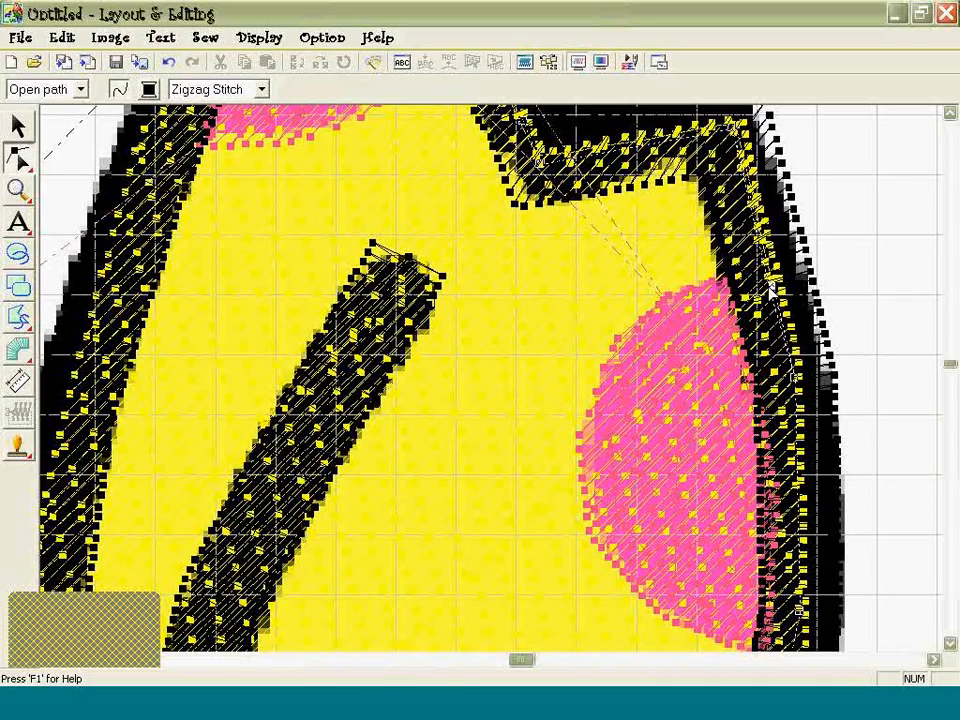
{"action": "left_click_drag", "start_coordinate": [758, 290], "coordinate": [748, 218]}
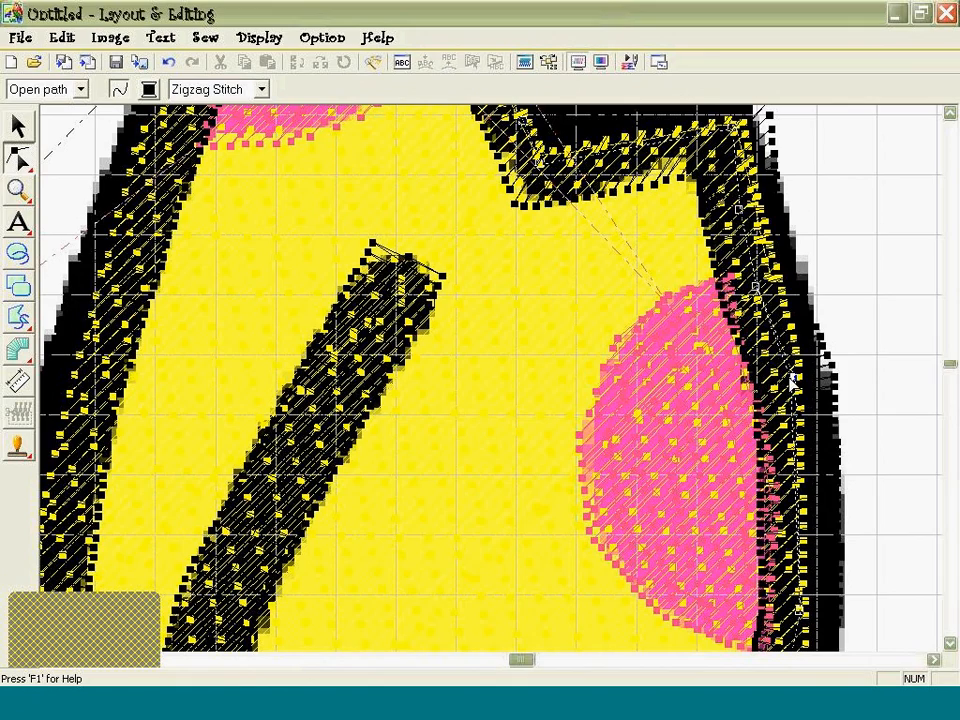
{"action": "left_click_drag", "start_coordinate": [790, 378], "coordinate": [783, 377]}
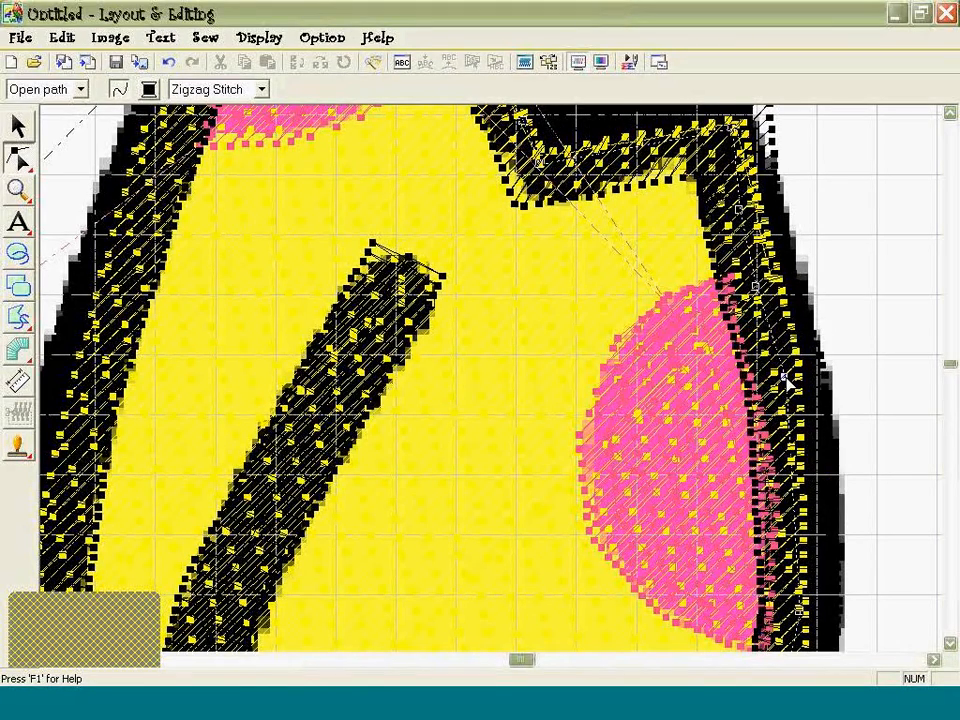
Select the candy body's right outline path and move its point near the top of the right rose dot slightly inward.
{"action": "left_click", "coordinate": [951, 645]}
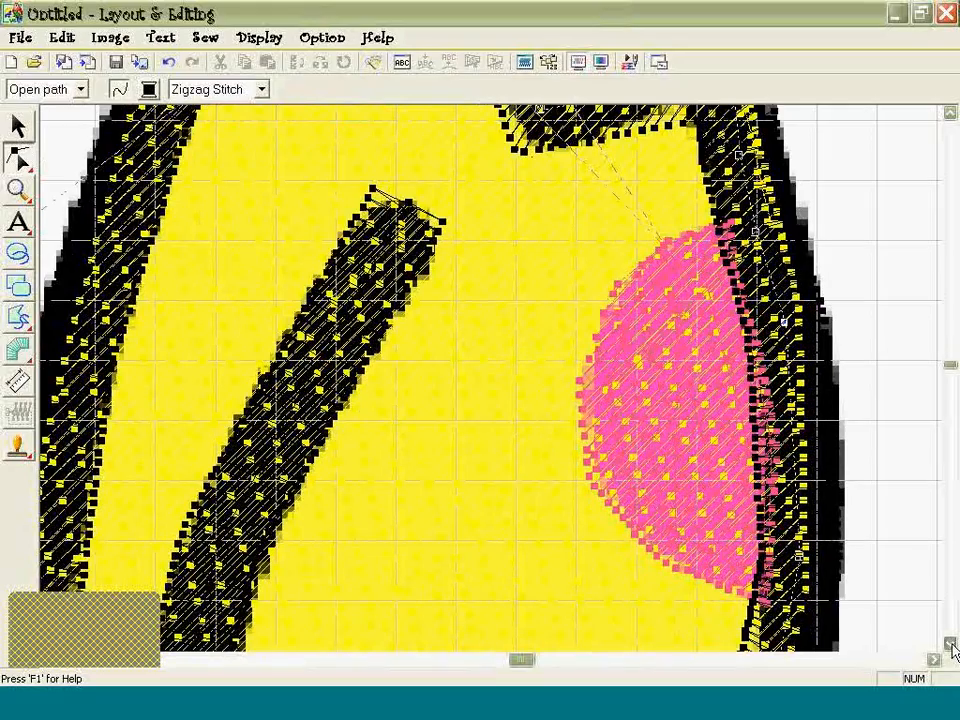
{"action": "left_click", "coordinate": [951, 645]}
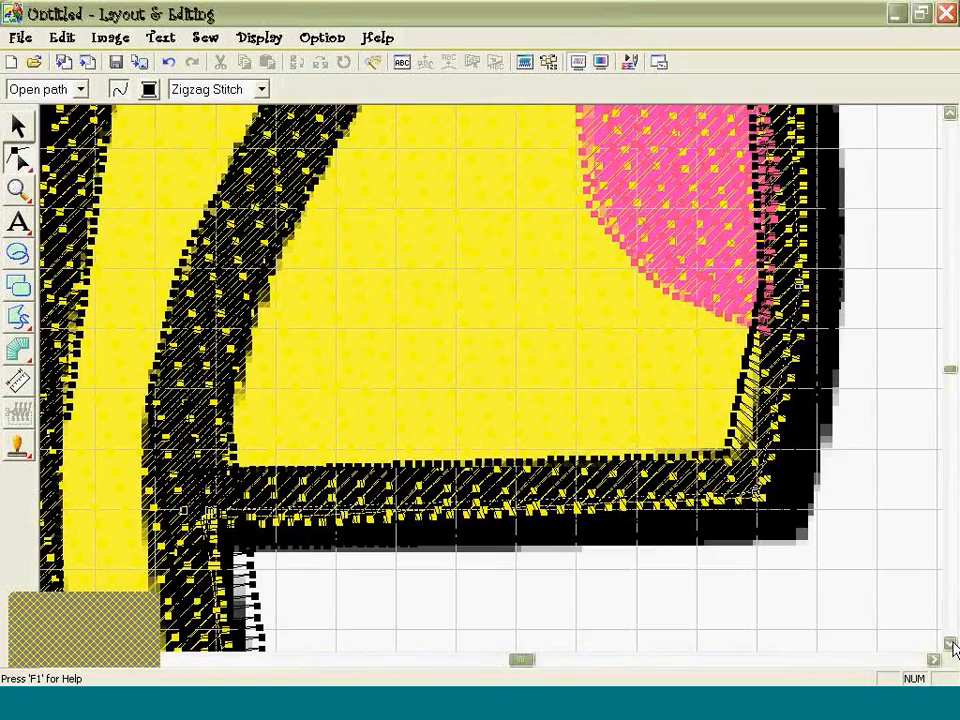
{"action": "left_click", "coordinate": [951, 645]}
{"action": "left_click", "coordinate": [951, 645]}
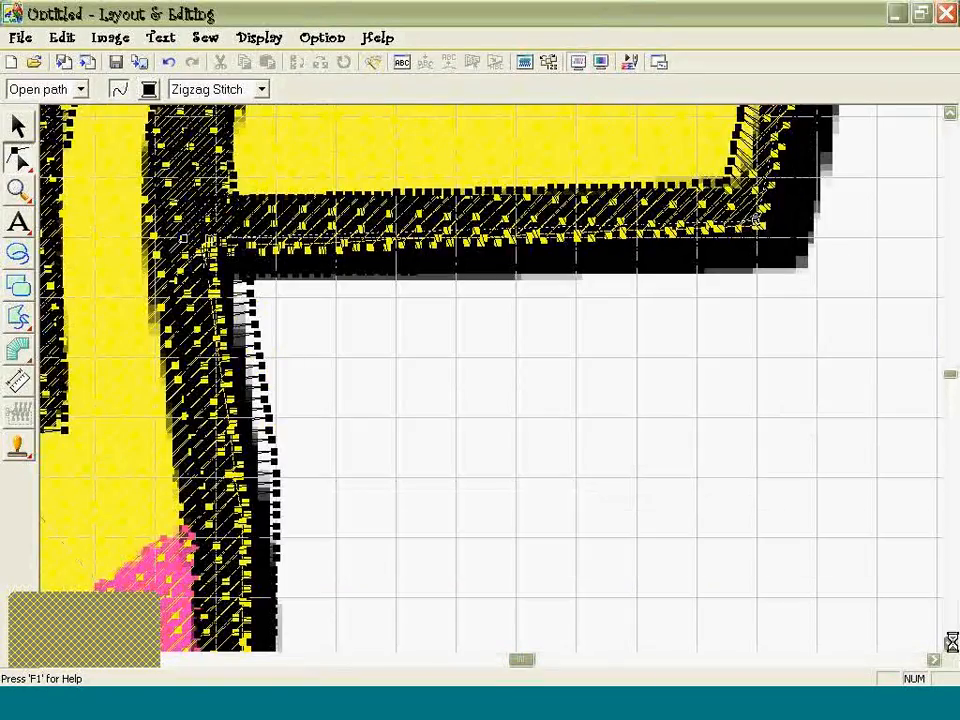
{"action": "left_click", "coordinate": [951, 644]}
{"action": "left_click_drag", "start_coordinate": [100, 605], "coordinate": [310, 621]}
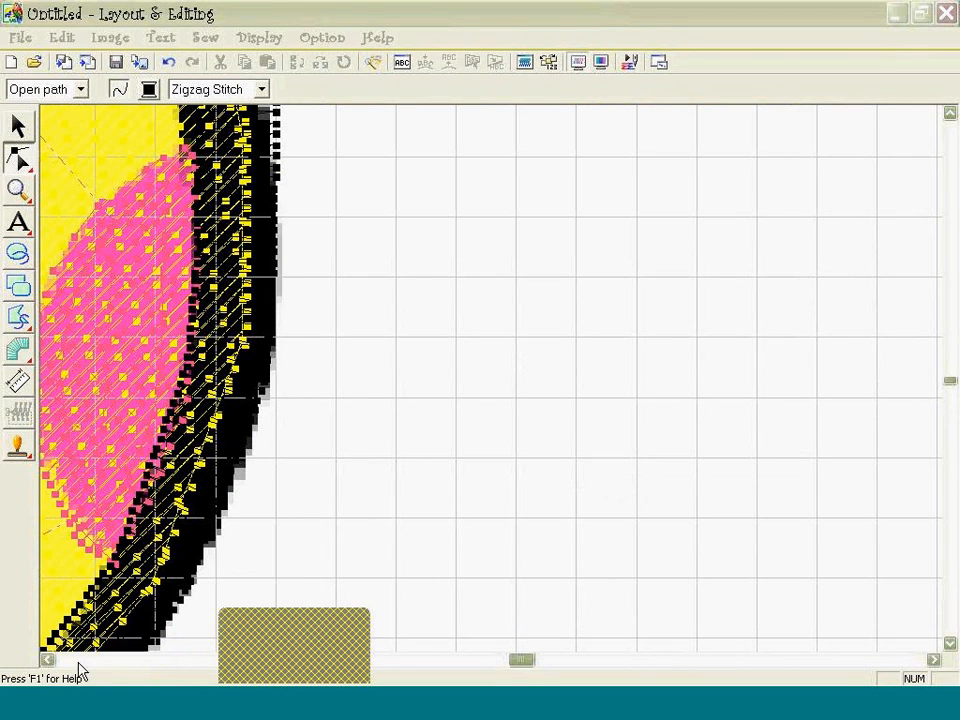
{"action": "left_click", "coordinate": [44, 664]}
{"action": "left_click", "coordinate": [45, 661]}
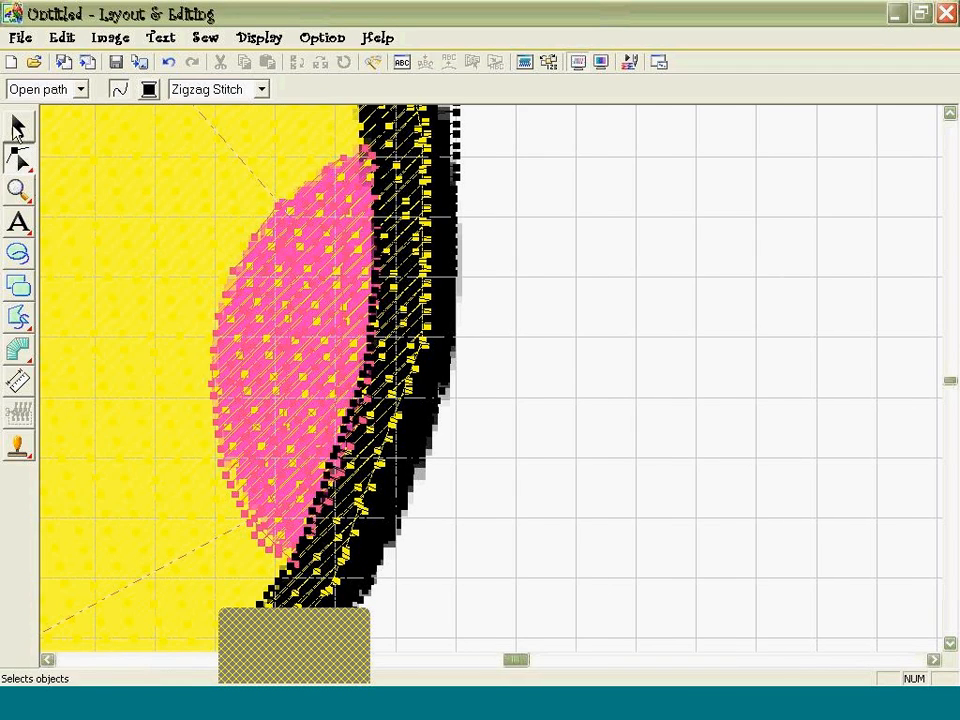
{"action": "left_click", "coordinate": [18, 158]}
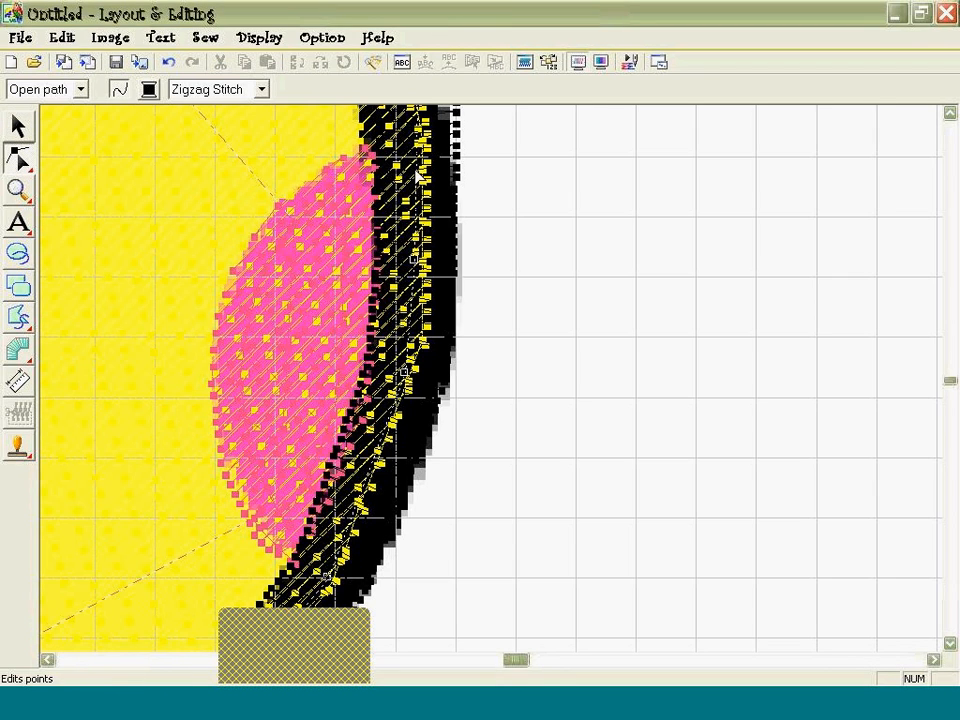
{"action": "left_click_drag", "start_coordinate": [415, 168], "coordinate": [402, 165]}
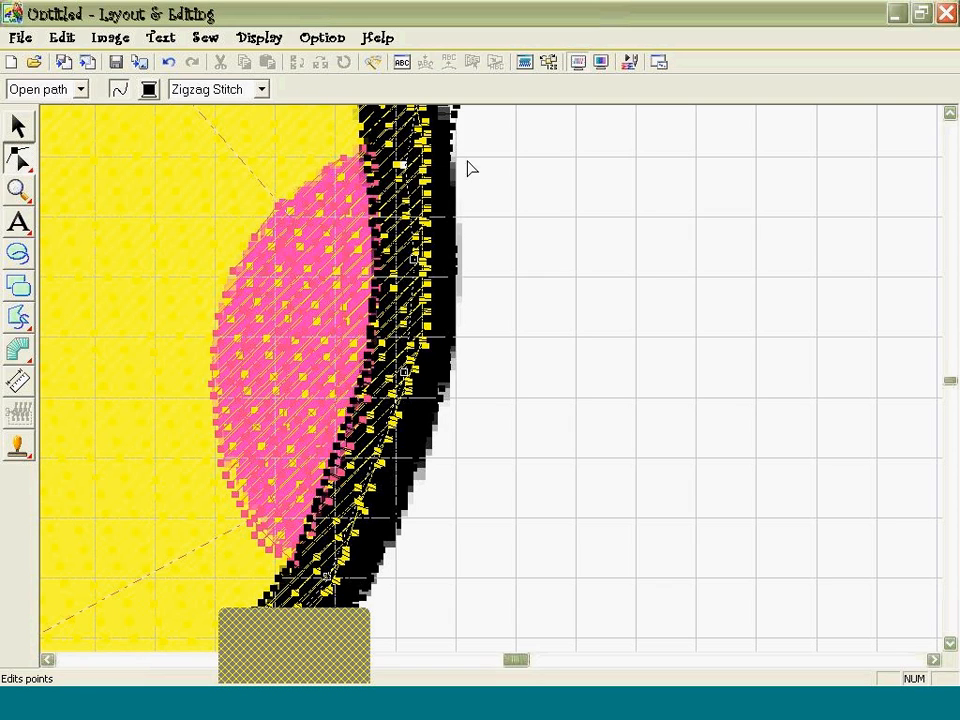
Move the body outline's neighbouring points above, alongside and at the lower end of the right rose dot slightly inward.
{"action": "left_click", "coordinate": [950, 114]}
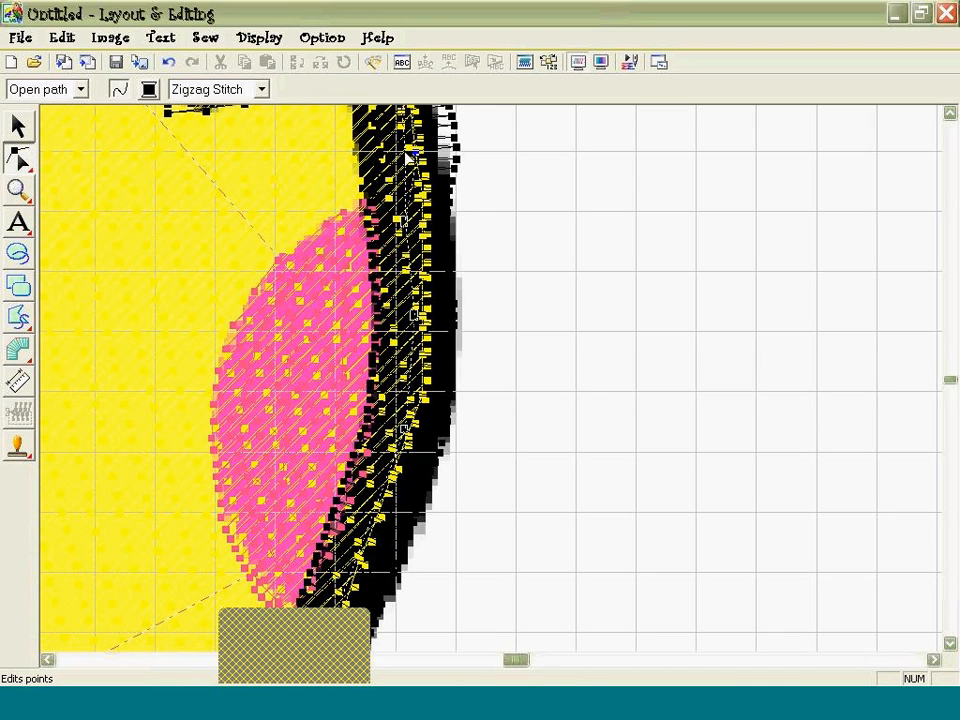
{"action": "left_click_drag", "start_coordinate": [406, 152], "coordinate": [403, 153]}
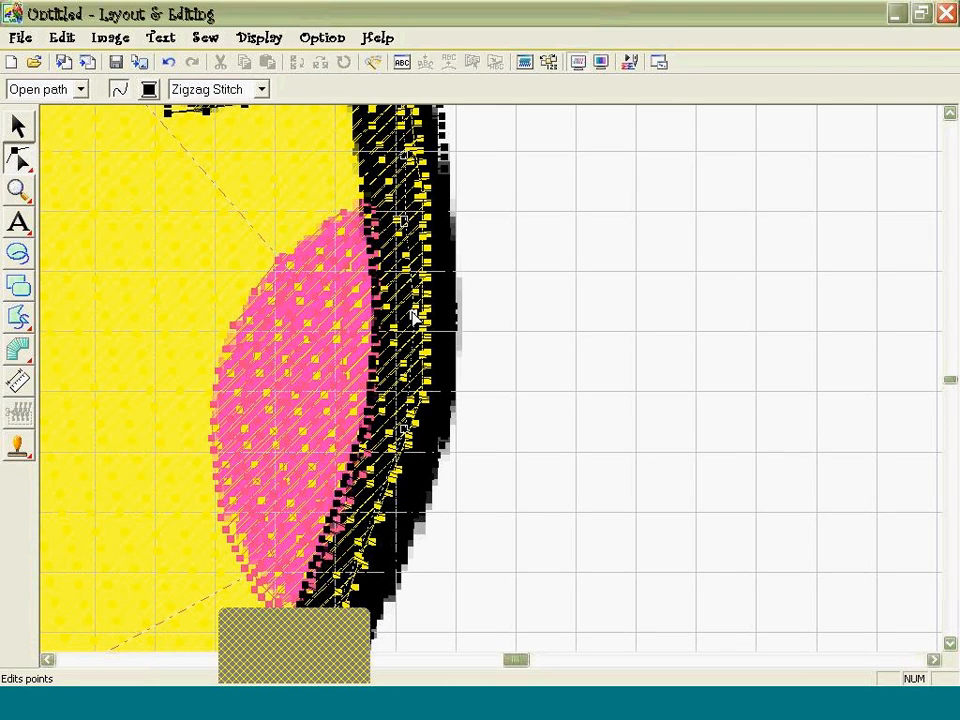
{"action": "left_click", "coordinate": [407, 309]}
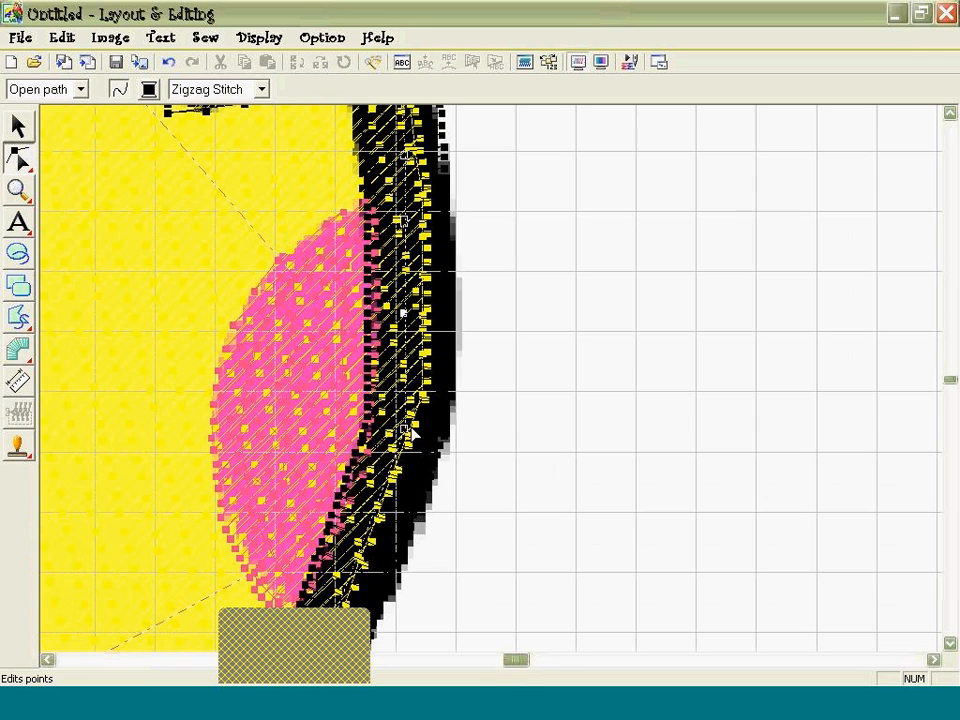
{"action": "left_click", "coordinate": [402, 430]}
{"action": "left_click", "coordinate": [950, 645]}
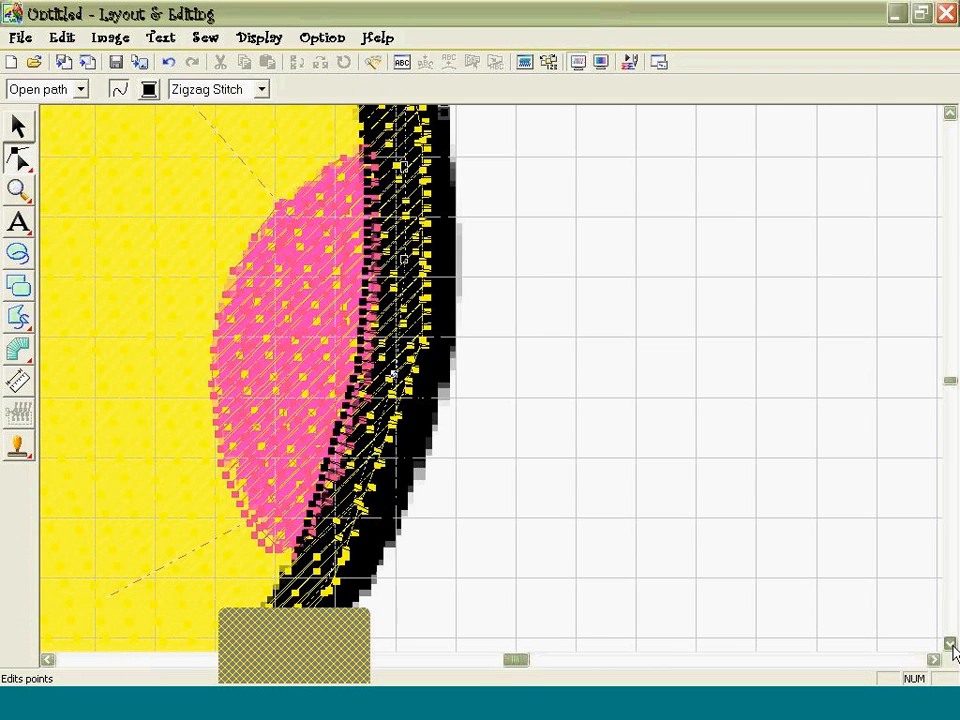
{"action": "left_click", "coordinate": [952, 646]}
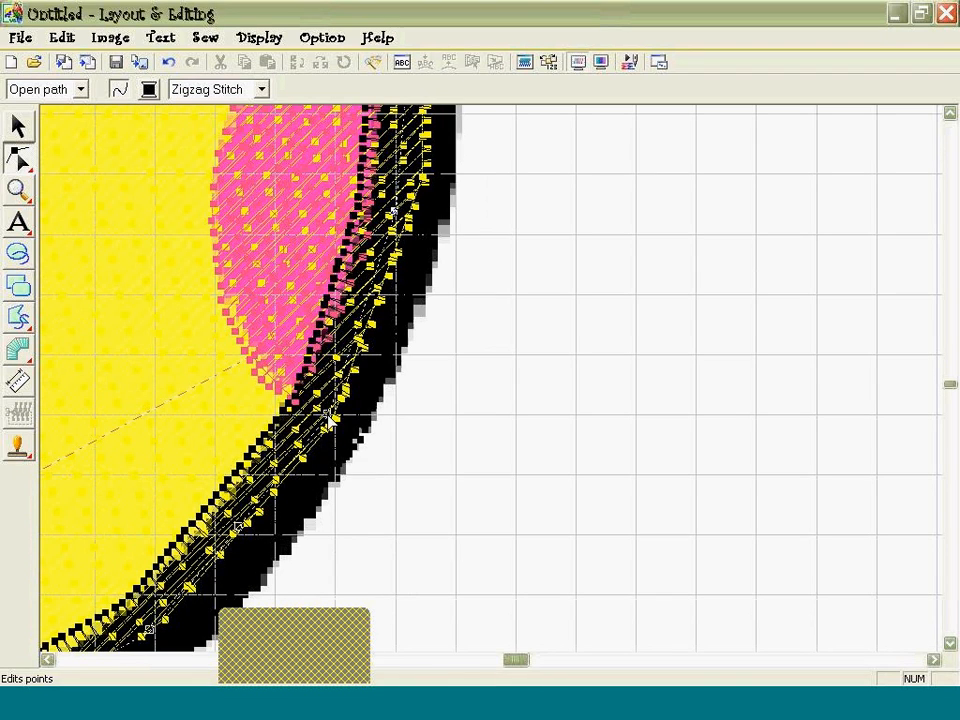
{"action": "left_click_drag", "start_coordinate": [324, 418], "coordinate": [316, 410]}
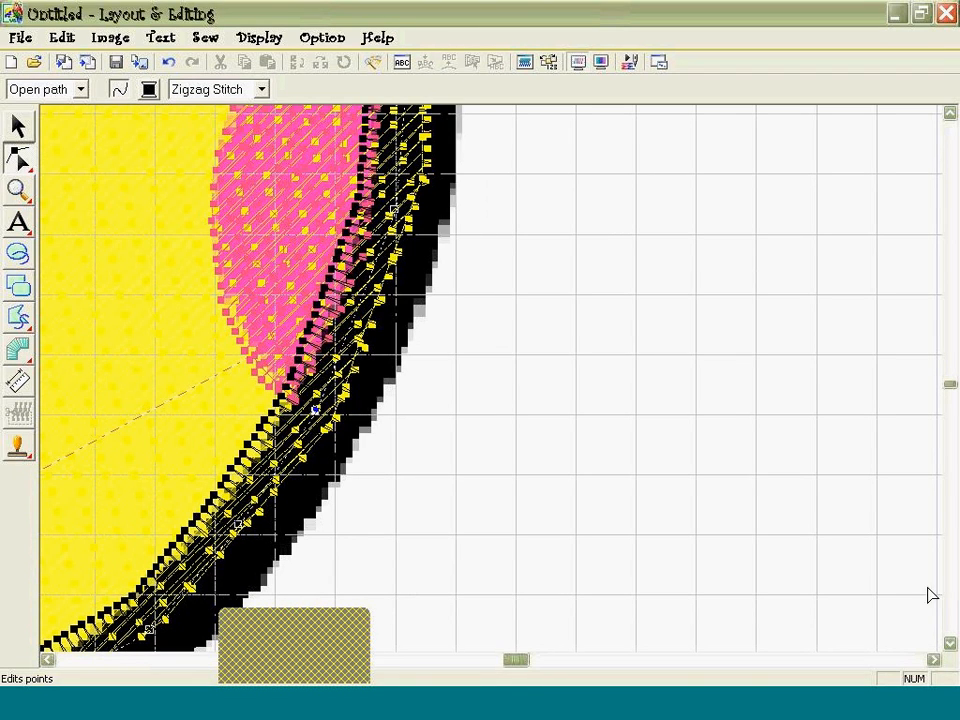
Inspect the outlines along the candy's lower edge and lower wrapper up close, and return to the whole-candy view.
{"action": "left_click", "coordinate": [950, 645]}
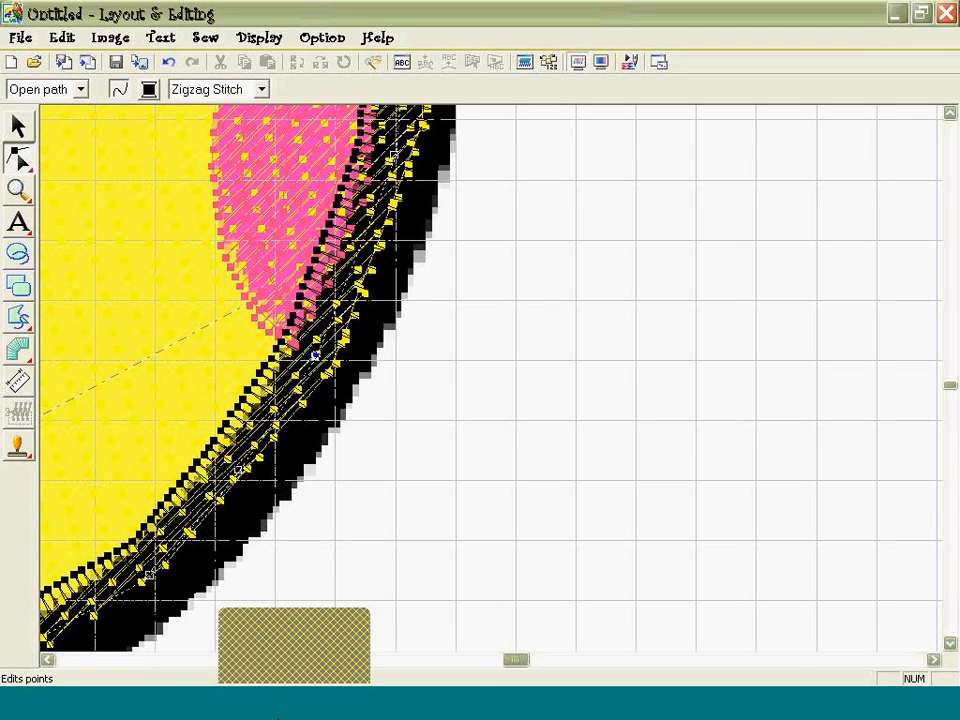
{"action": "left_click", "coordinate": [46, 660]}
{"action": "left_click", "coordinate": [46, 661]}
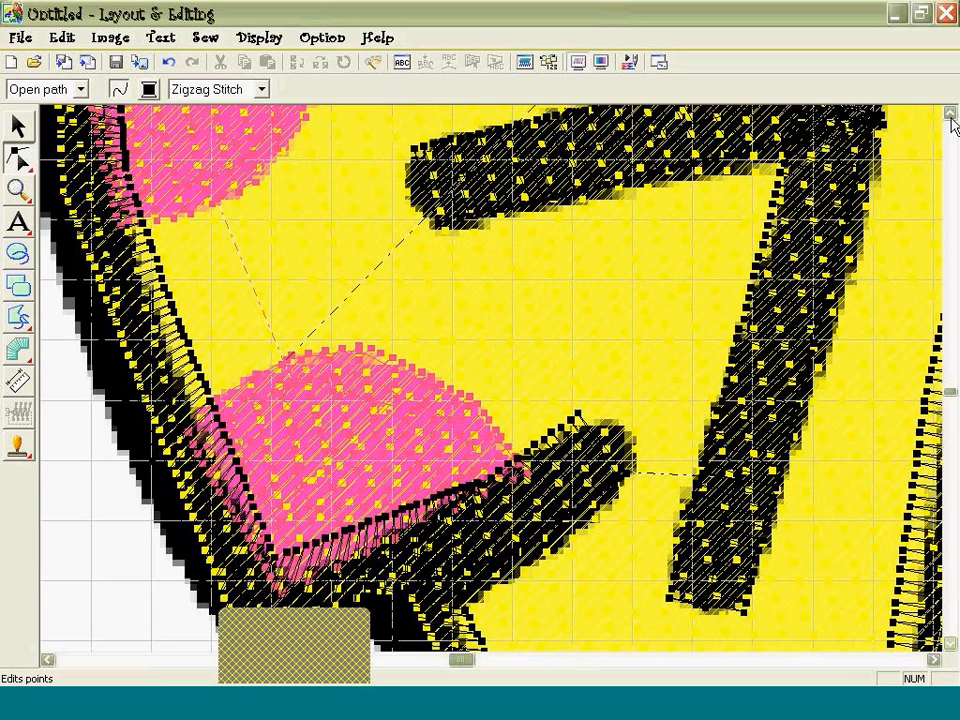
{"action": "left_click", "coordinate": [950, 114]}
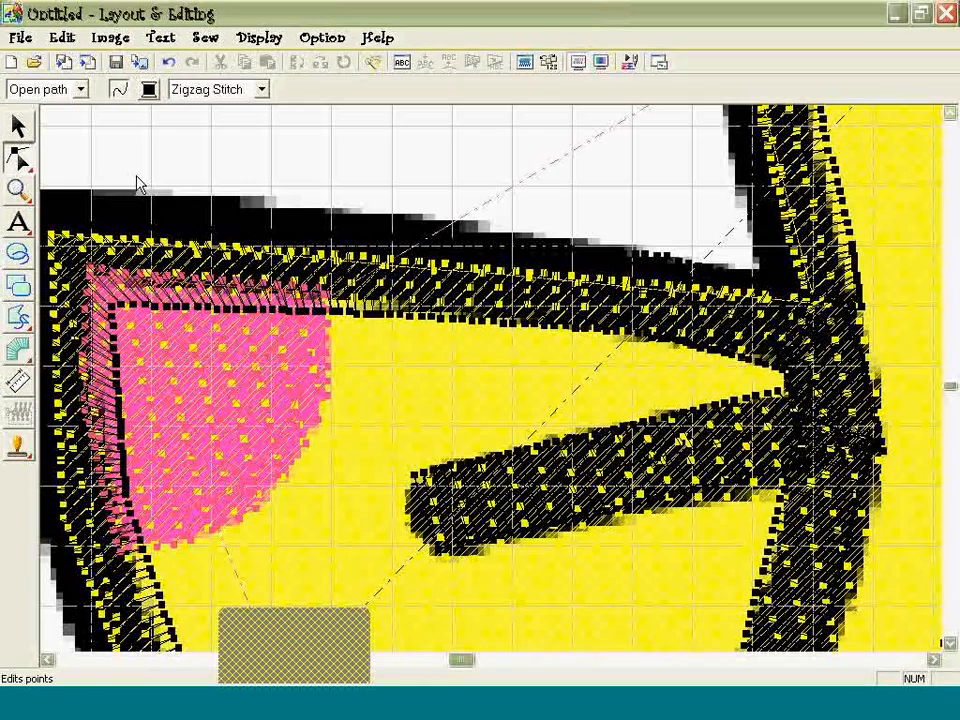
{"action": "left_click", "coordinate": [19, 190]}
{"action": "left_click", "coordinate": [138, 190]}
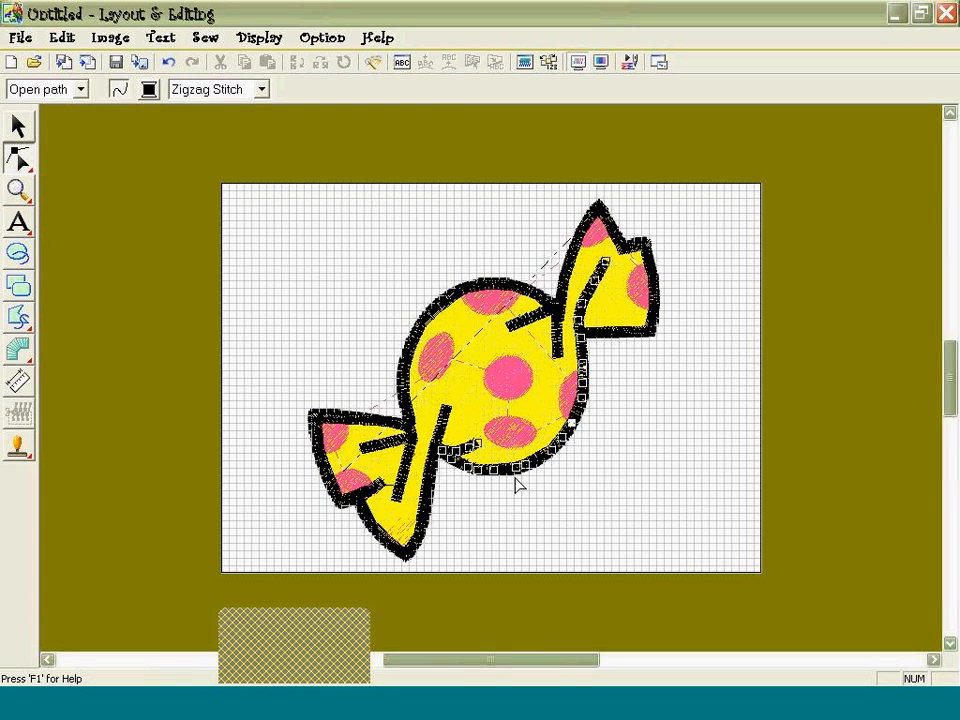
Deselect the outline path and check the whole candy in the realistic stitch preview, returning to the normal stitch view.
{"action": "left_click", "coordinate": [591, 484]}
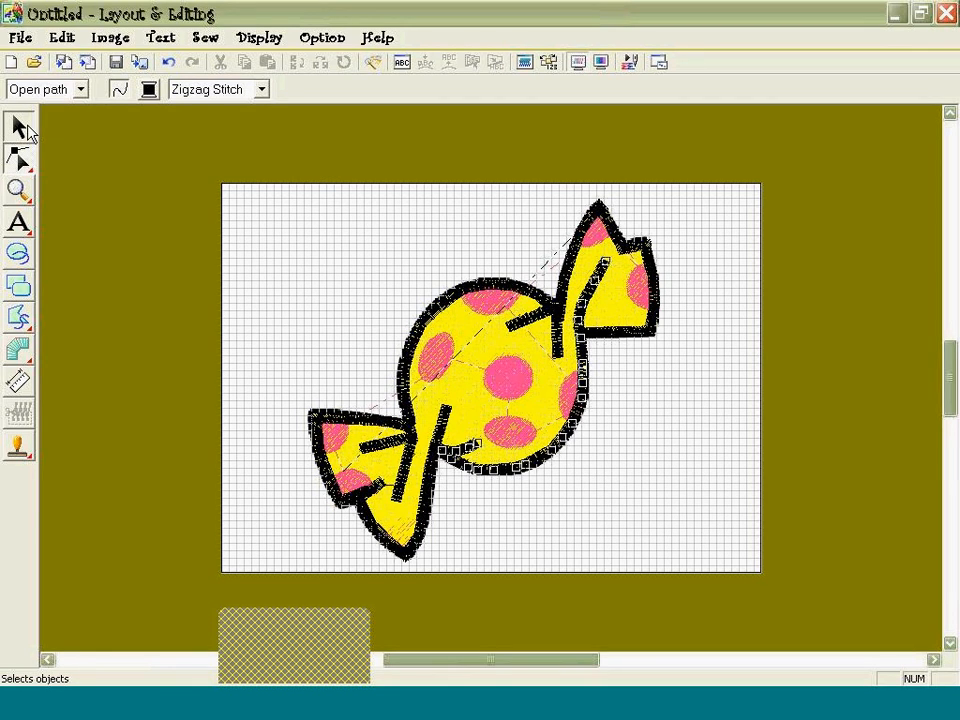
{"action": "left_click", "coordinate": [20, 126]}
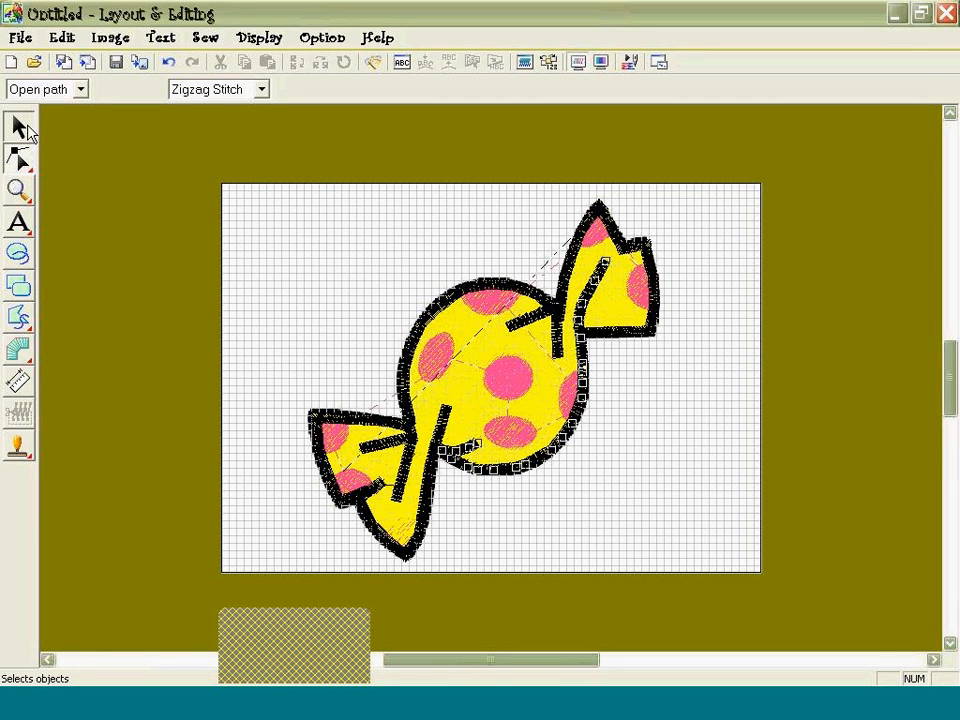
{"action": "left_click", "coordinate": [547, 197]}
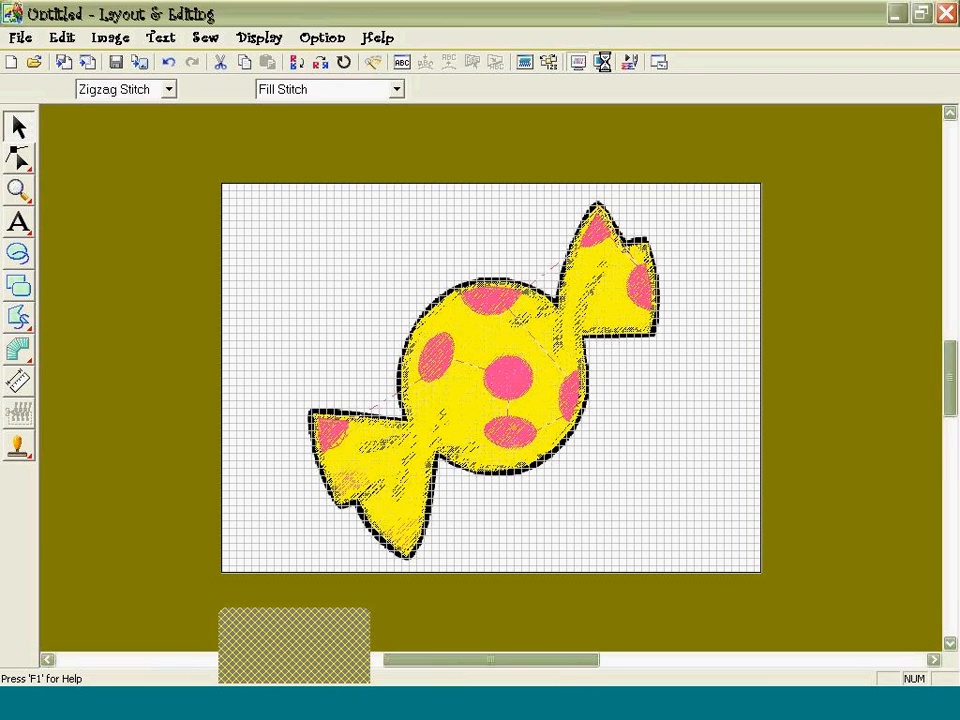
{"action": "left_click", "coordinate": [601, 62]}
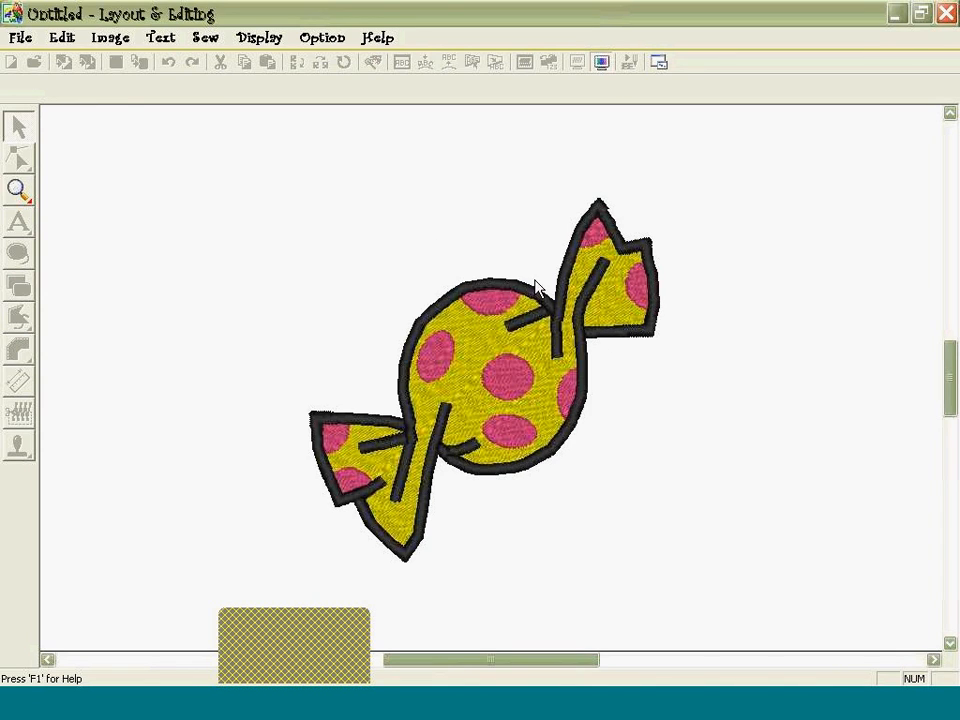
{"action": "left_click", "coordinate": [603, 64]}
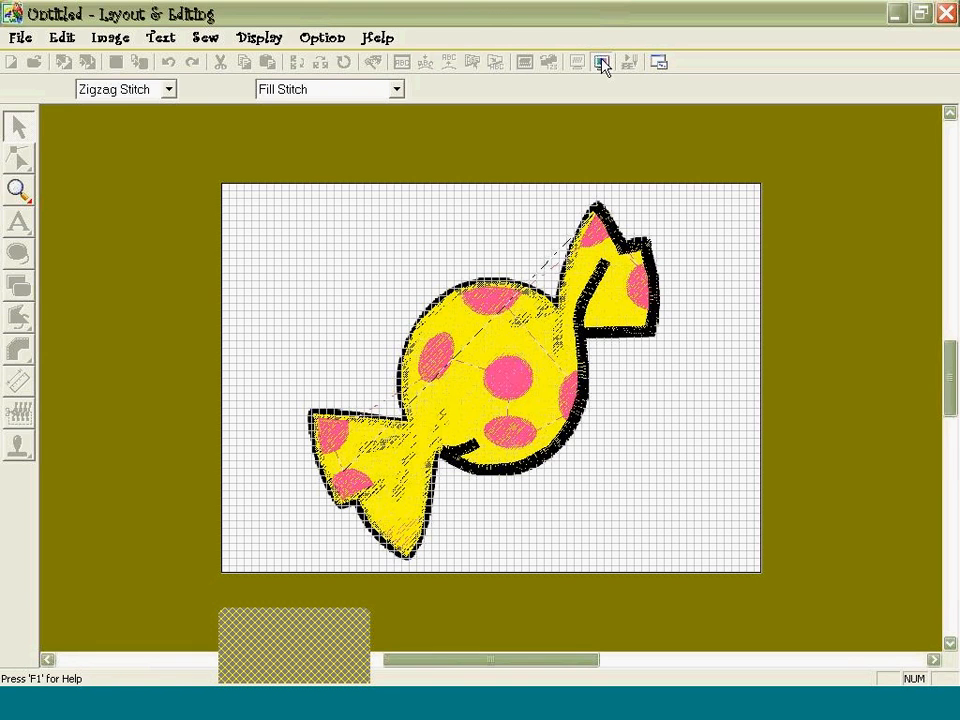
Play the candy's full sewing sequence in the Stitch Simulator at maximum speed, reset it to medium speed and close it.
{"action": "left_click", "coordinate": [630, 64]}
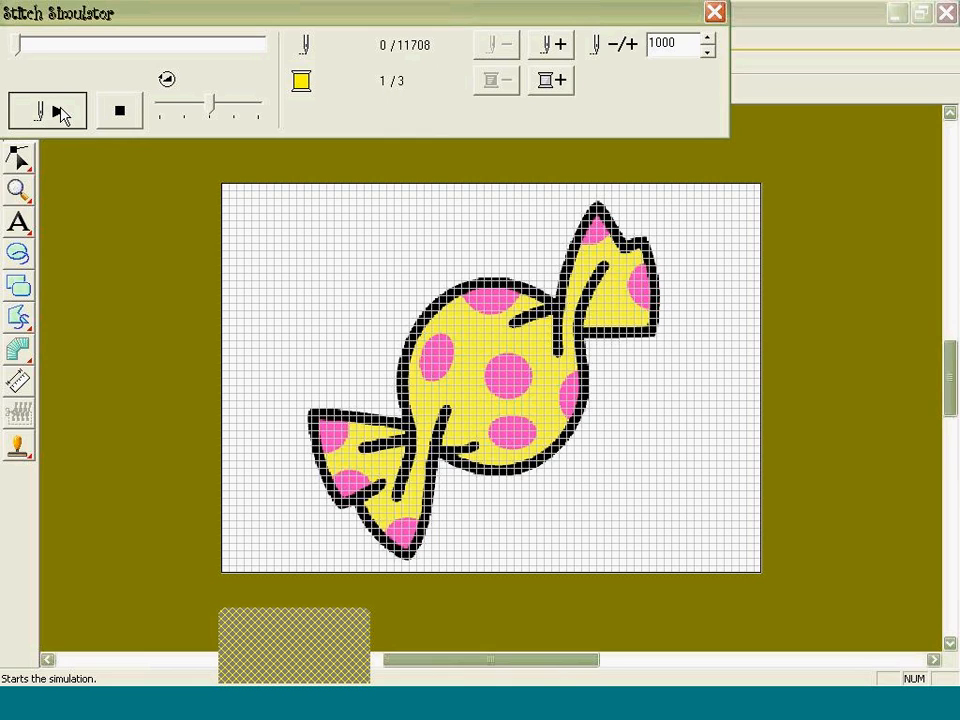
{"action": "left_click", "coordinate": [58, 112]}
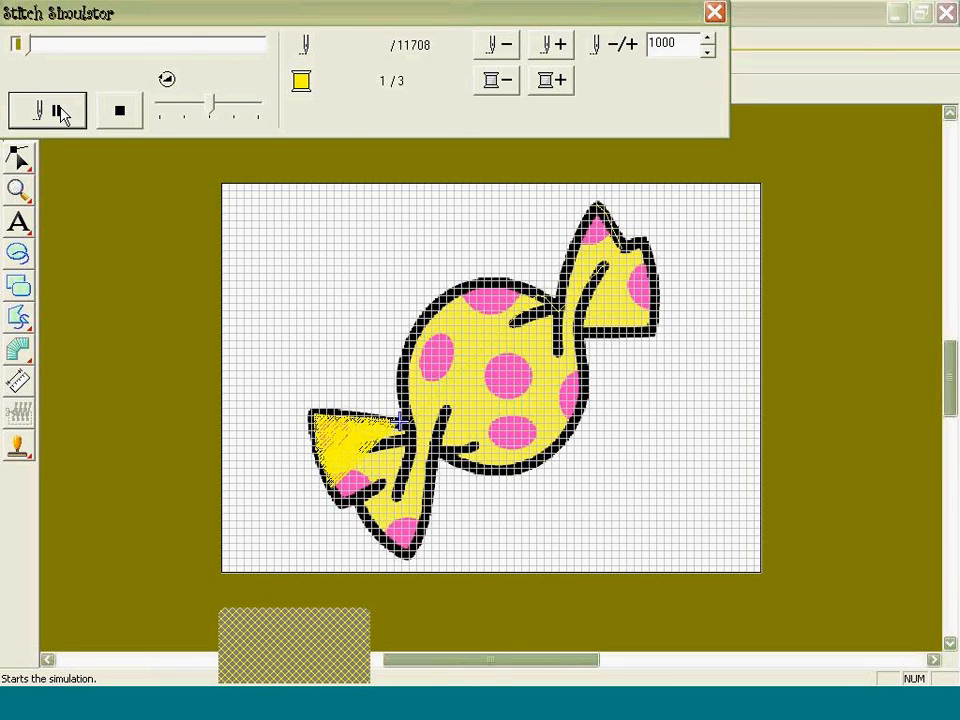
{"action": "left_click_drag", "start_coordinate": [209, 107], "coordinate": [258, 108]}
{"action": "left_click", "coordinate": [258, 107]}
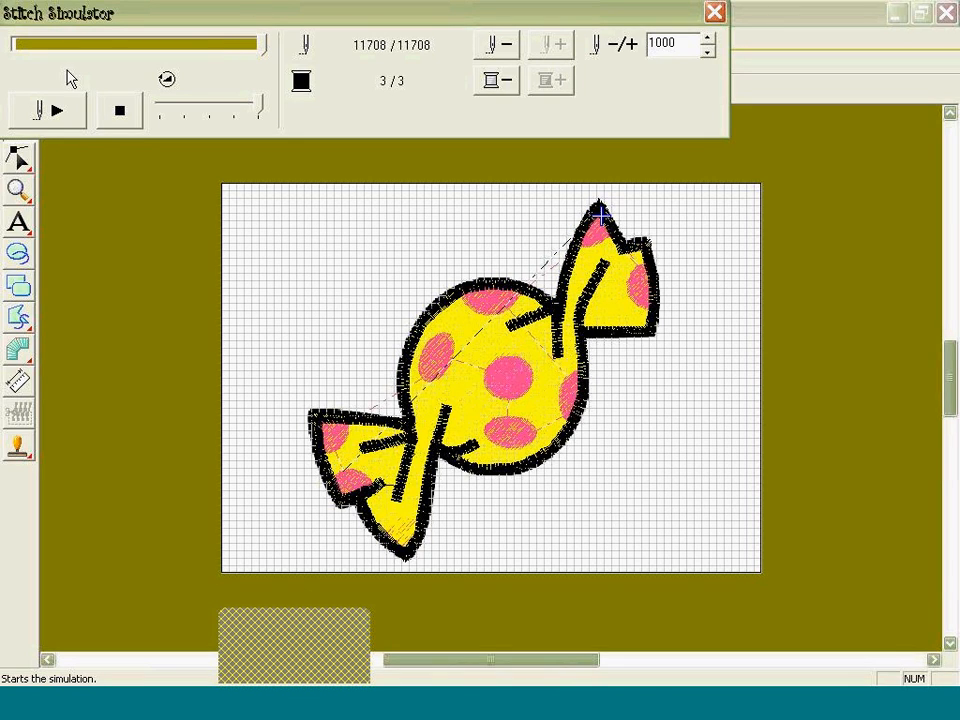
{"action": "left_click", "coordinate": [118, 120]}
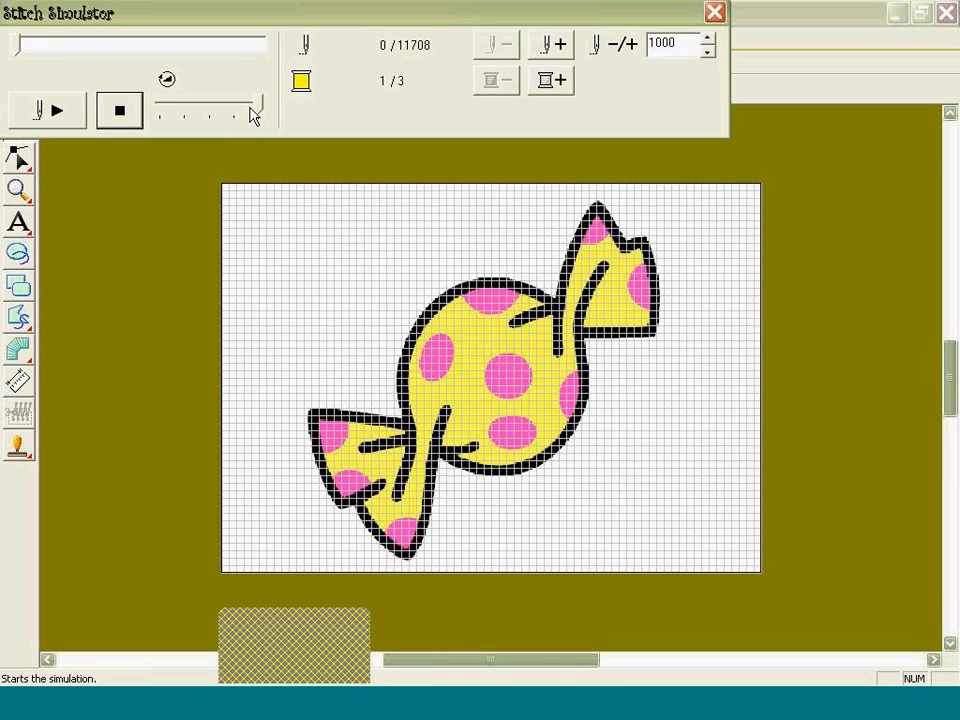
{"action": "left_click_drag", "start_coordinate": [255, 109], "coordinate": [217, 107]}
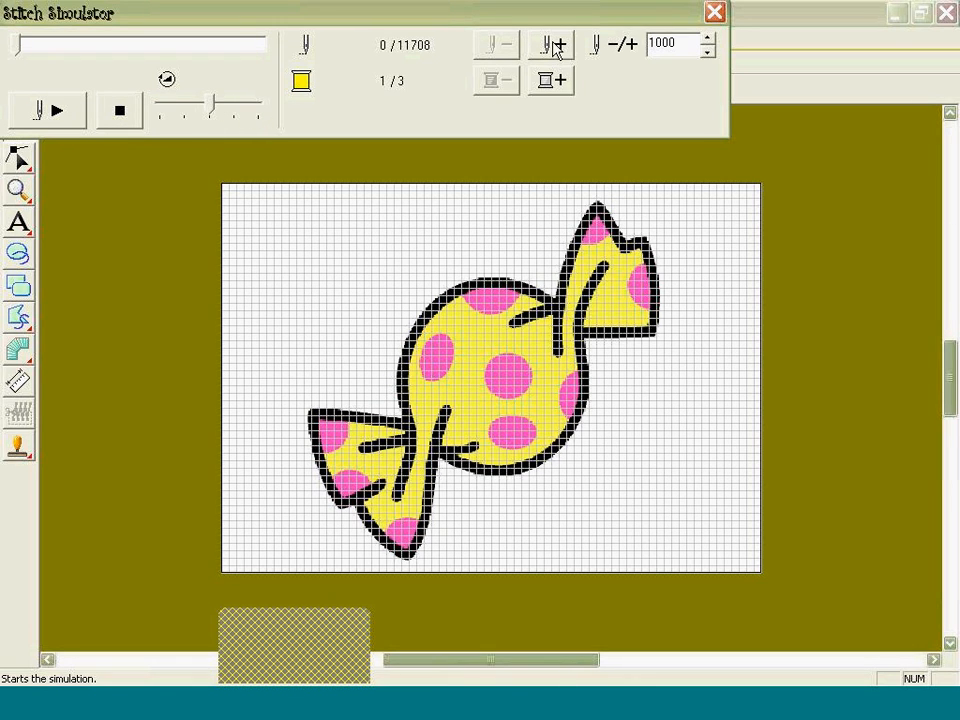
{"action": "left_click", "coordinate": [715, 12]}
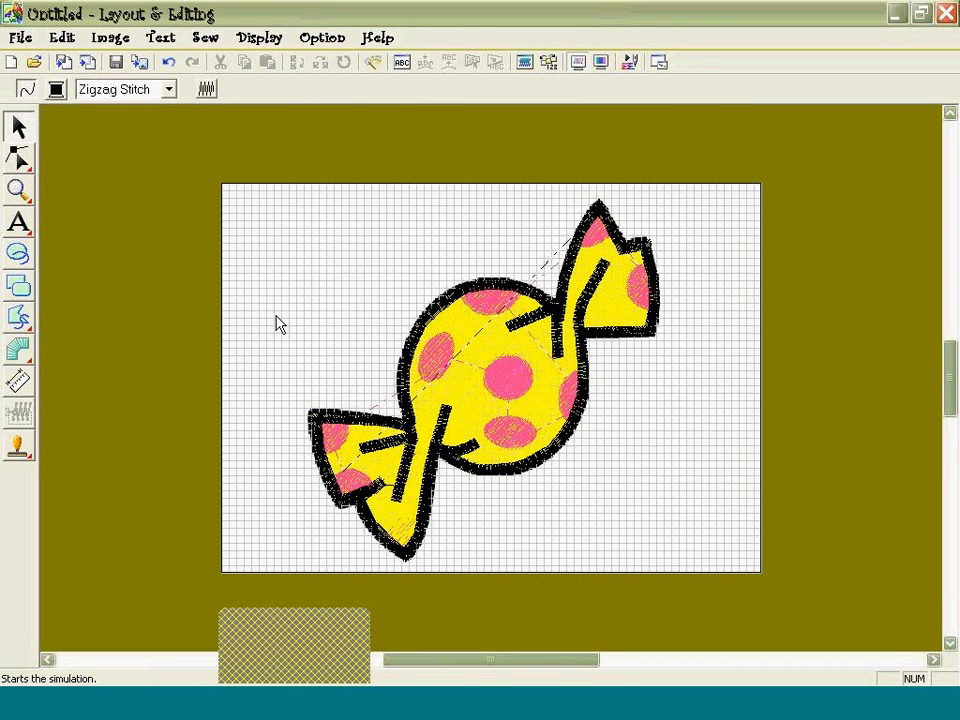
Create a new blank design page in place of the candy design.
{"action": "left_click", "coordinate": [11, 66]}
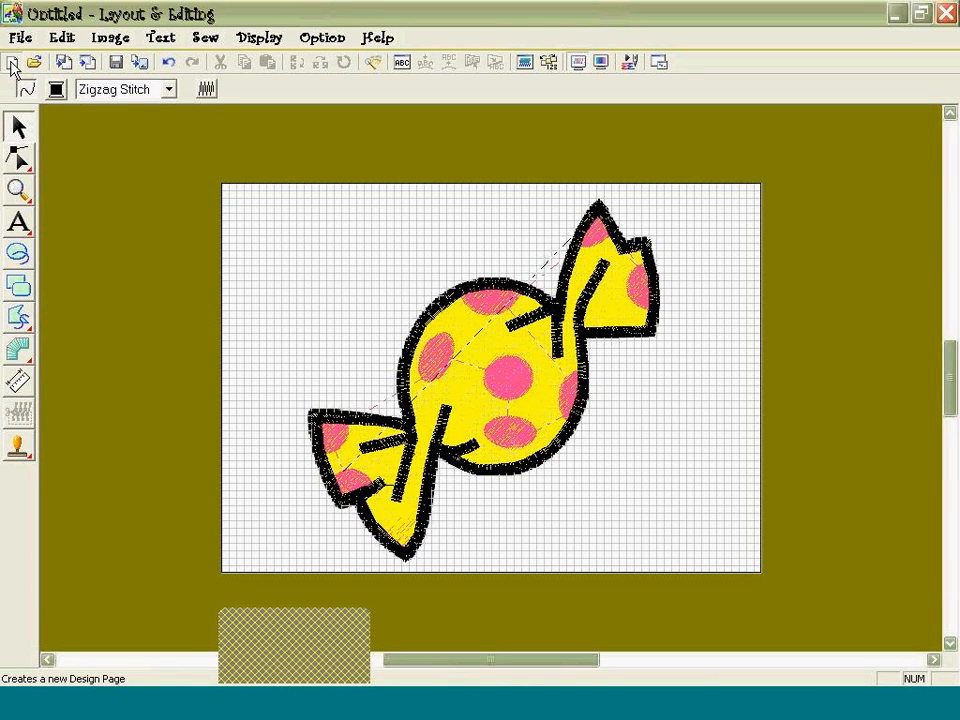
{"action": "left_click", "coordinate": [480, 381]}
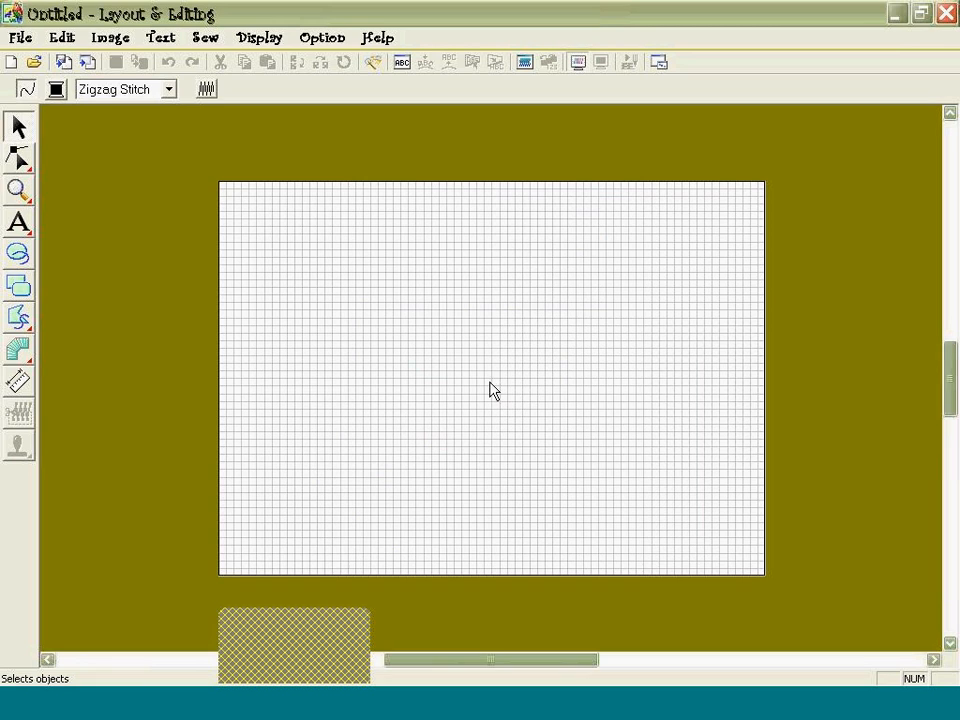